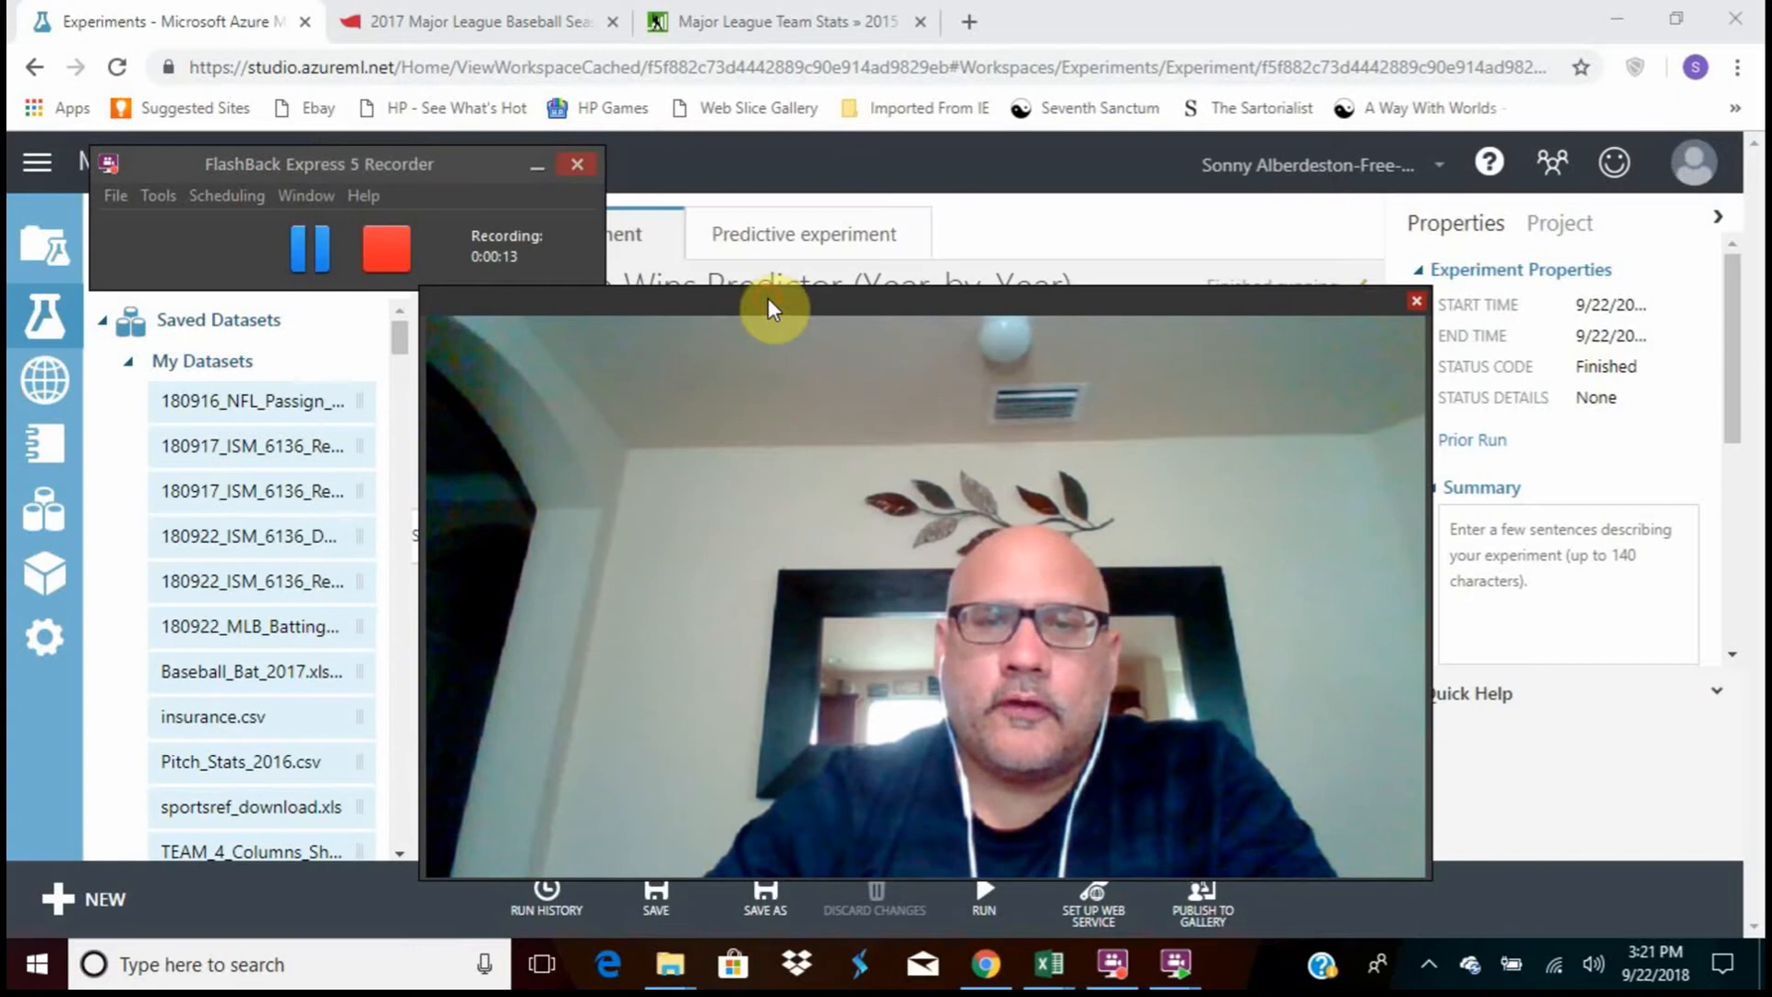
drag(768, 298, 821, 194)
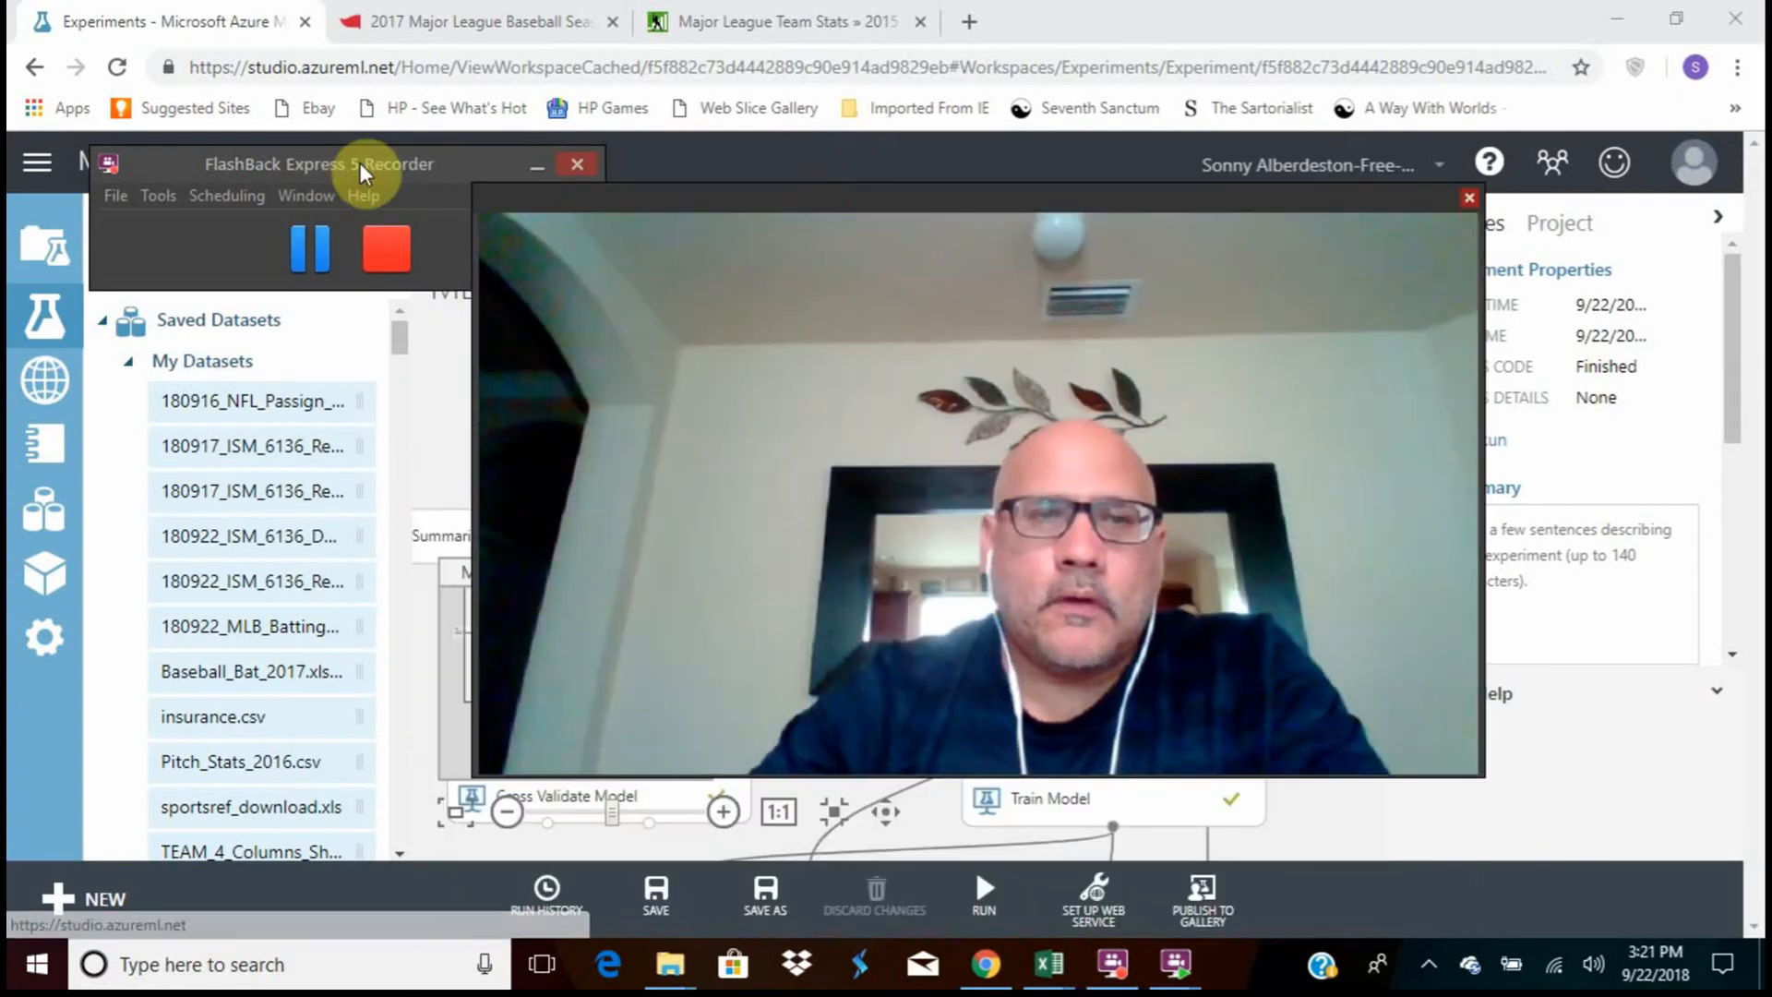
drag(360, 163, 127, 569)
drag(868, 200, 807, 203)
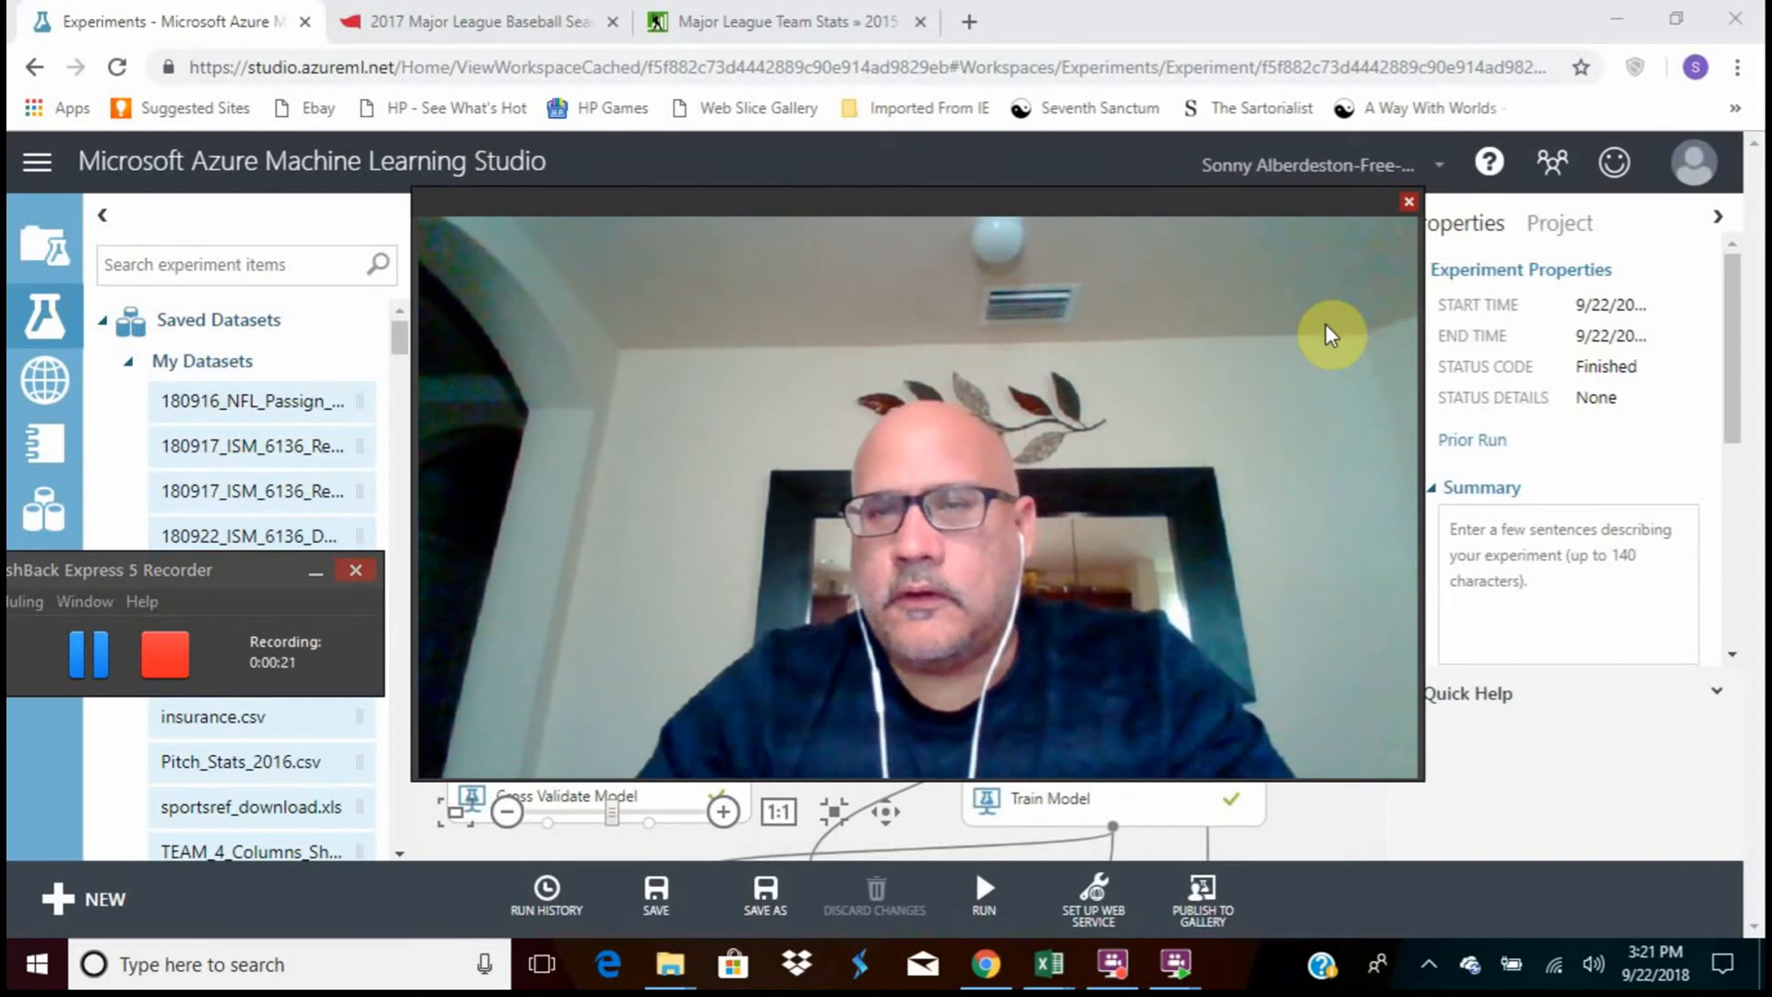
click(1410, 201)
Select the batting and pitching dataset module, then switch to Excel and look over the 180922_MLB_Batting_Pitching_Year_by_Year workbook
drag(1379, 490, 1366, 500)
click(836, 411)
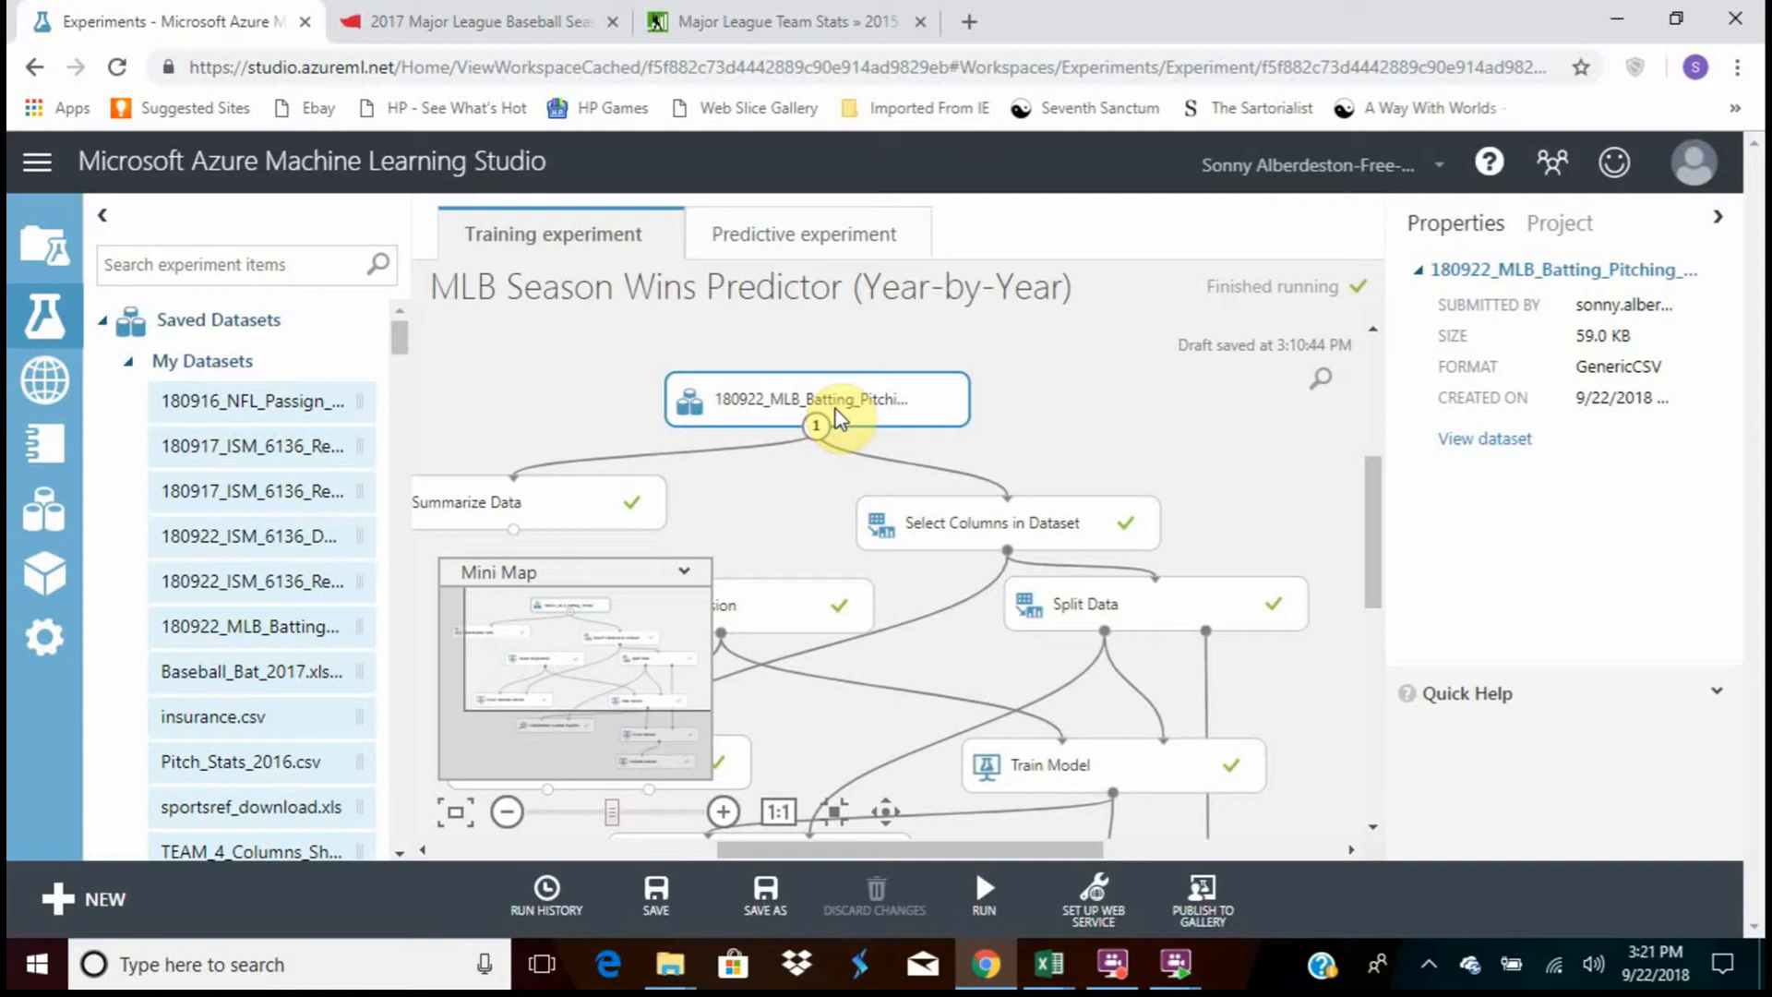
click(1045, 965)
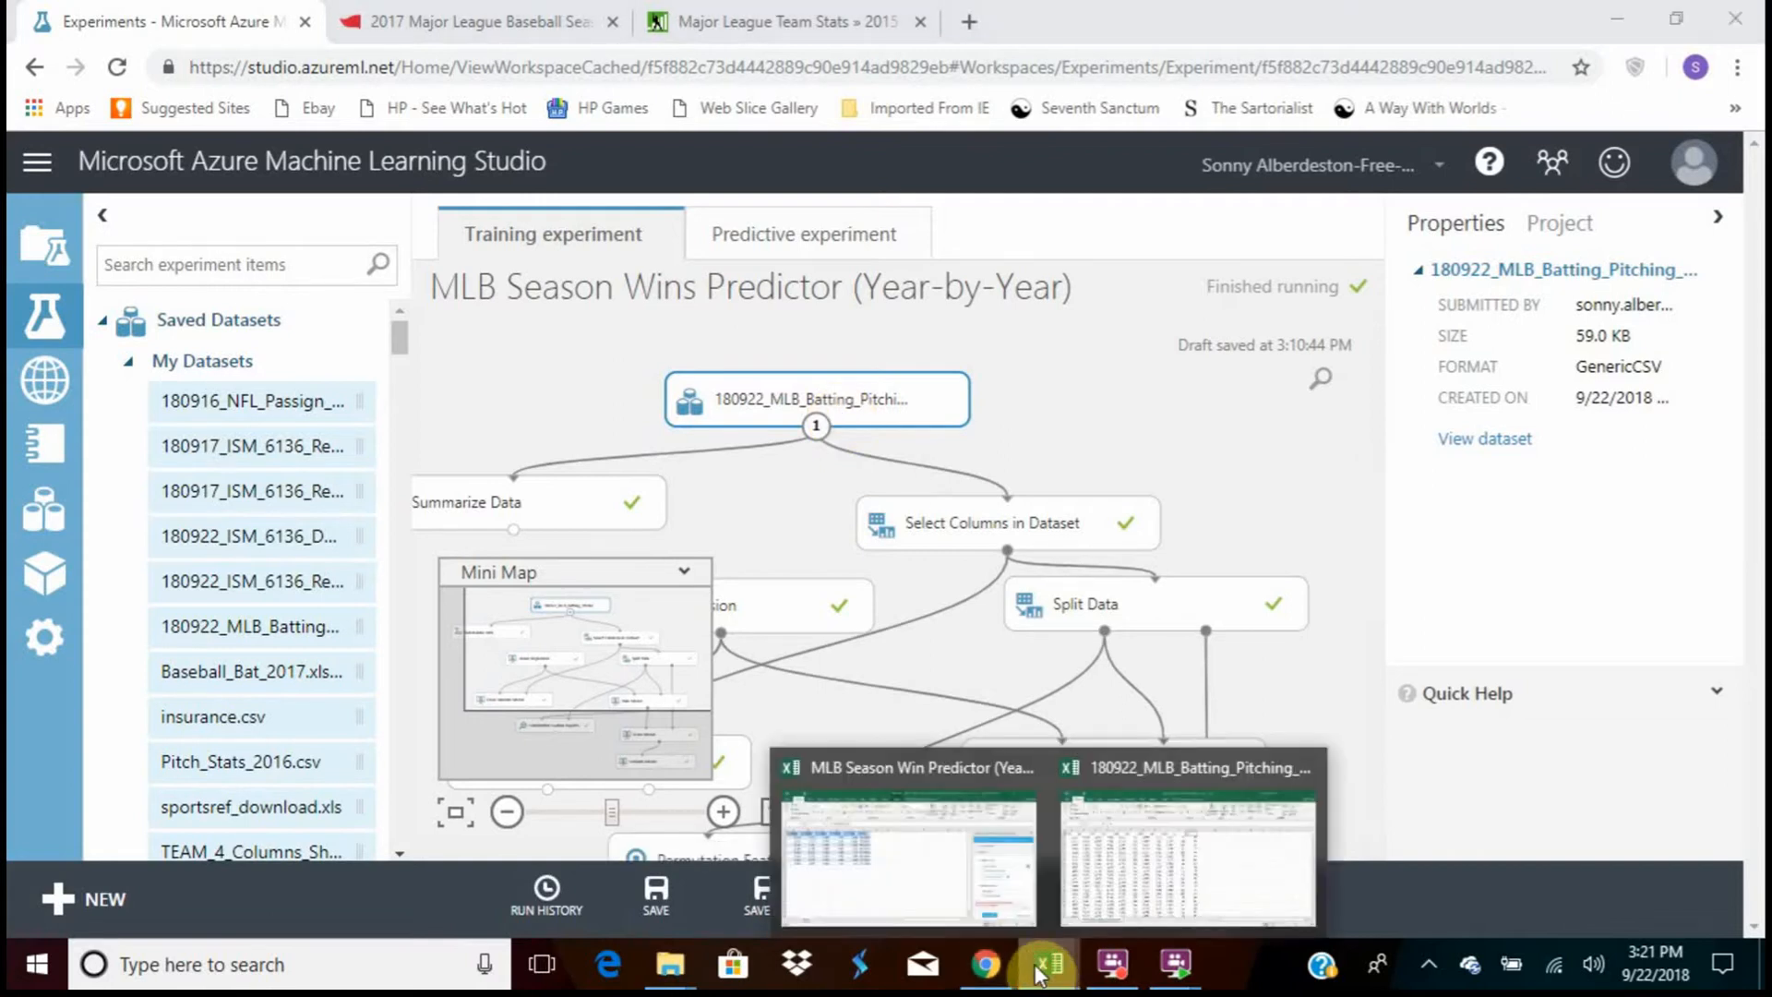
click(1079, 758)
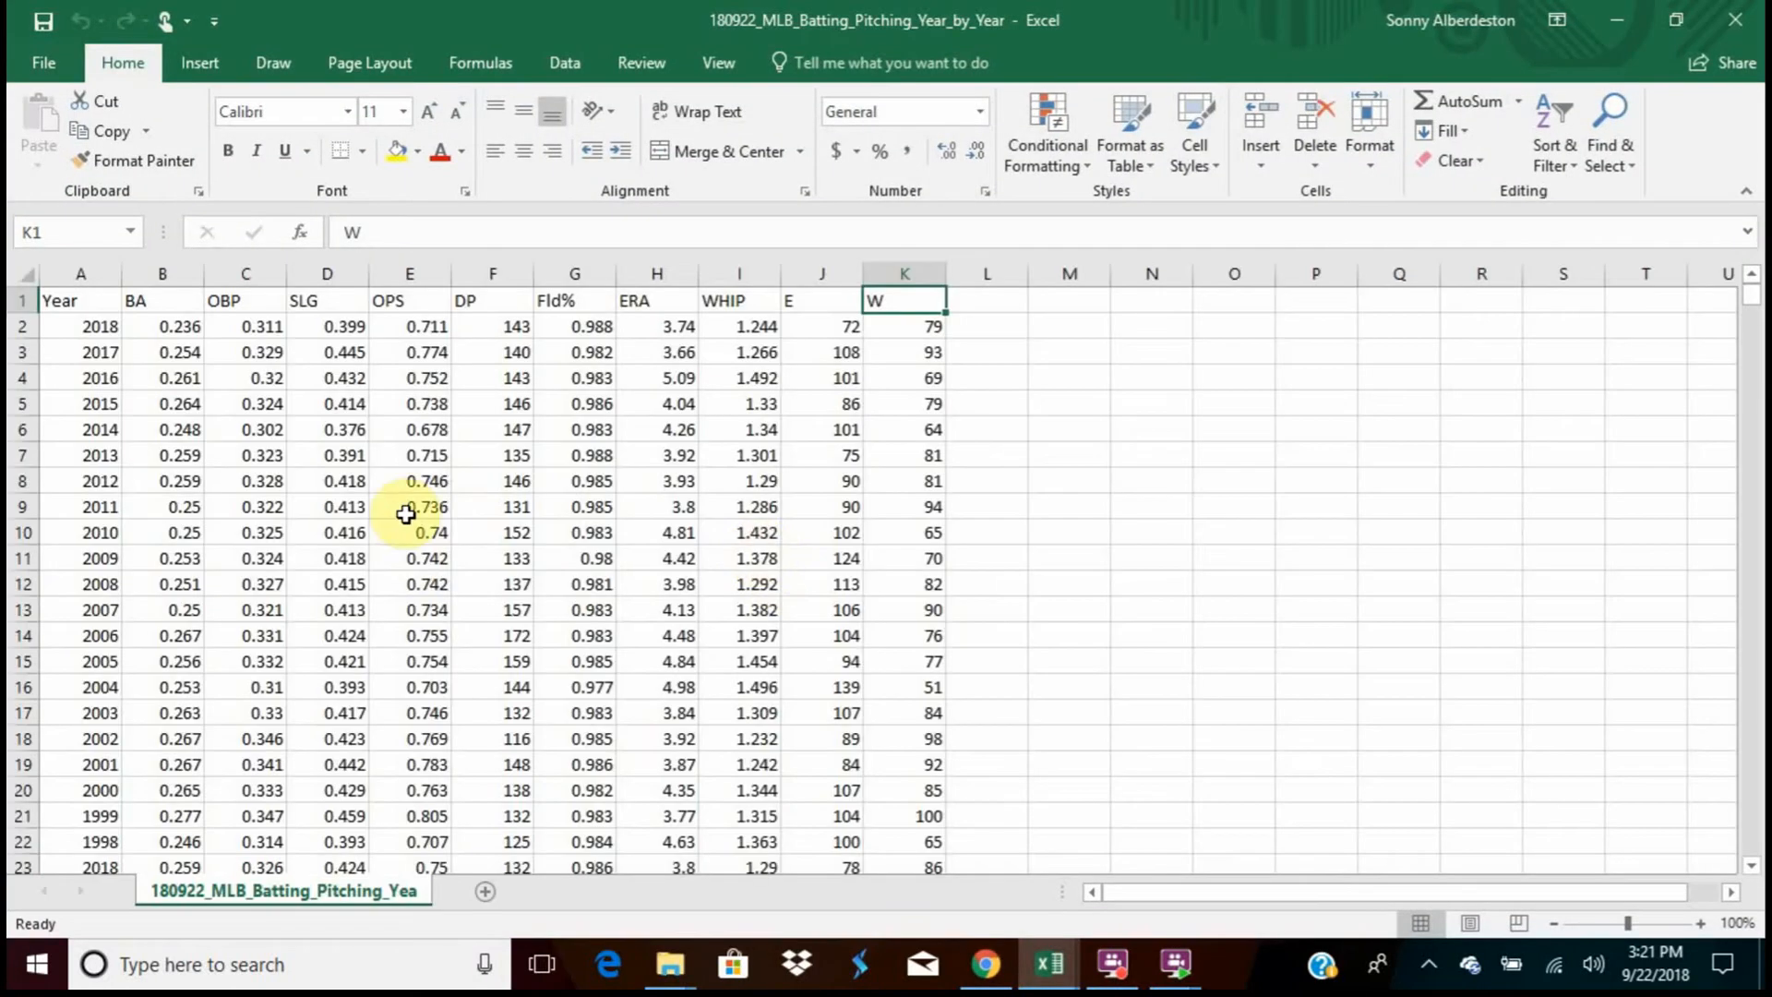
scroll(408, 560, down, 3)
scroll(408, 559, up, 3)
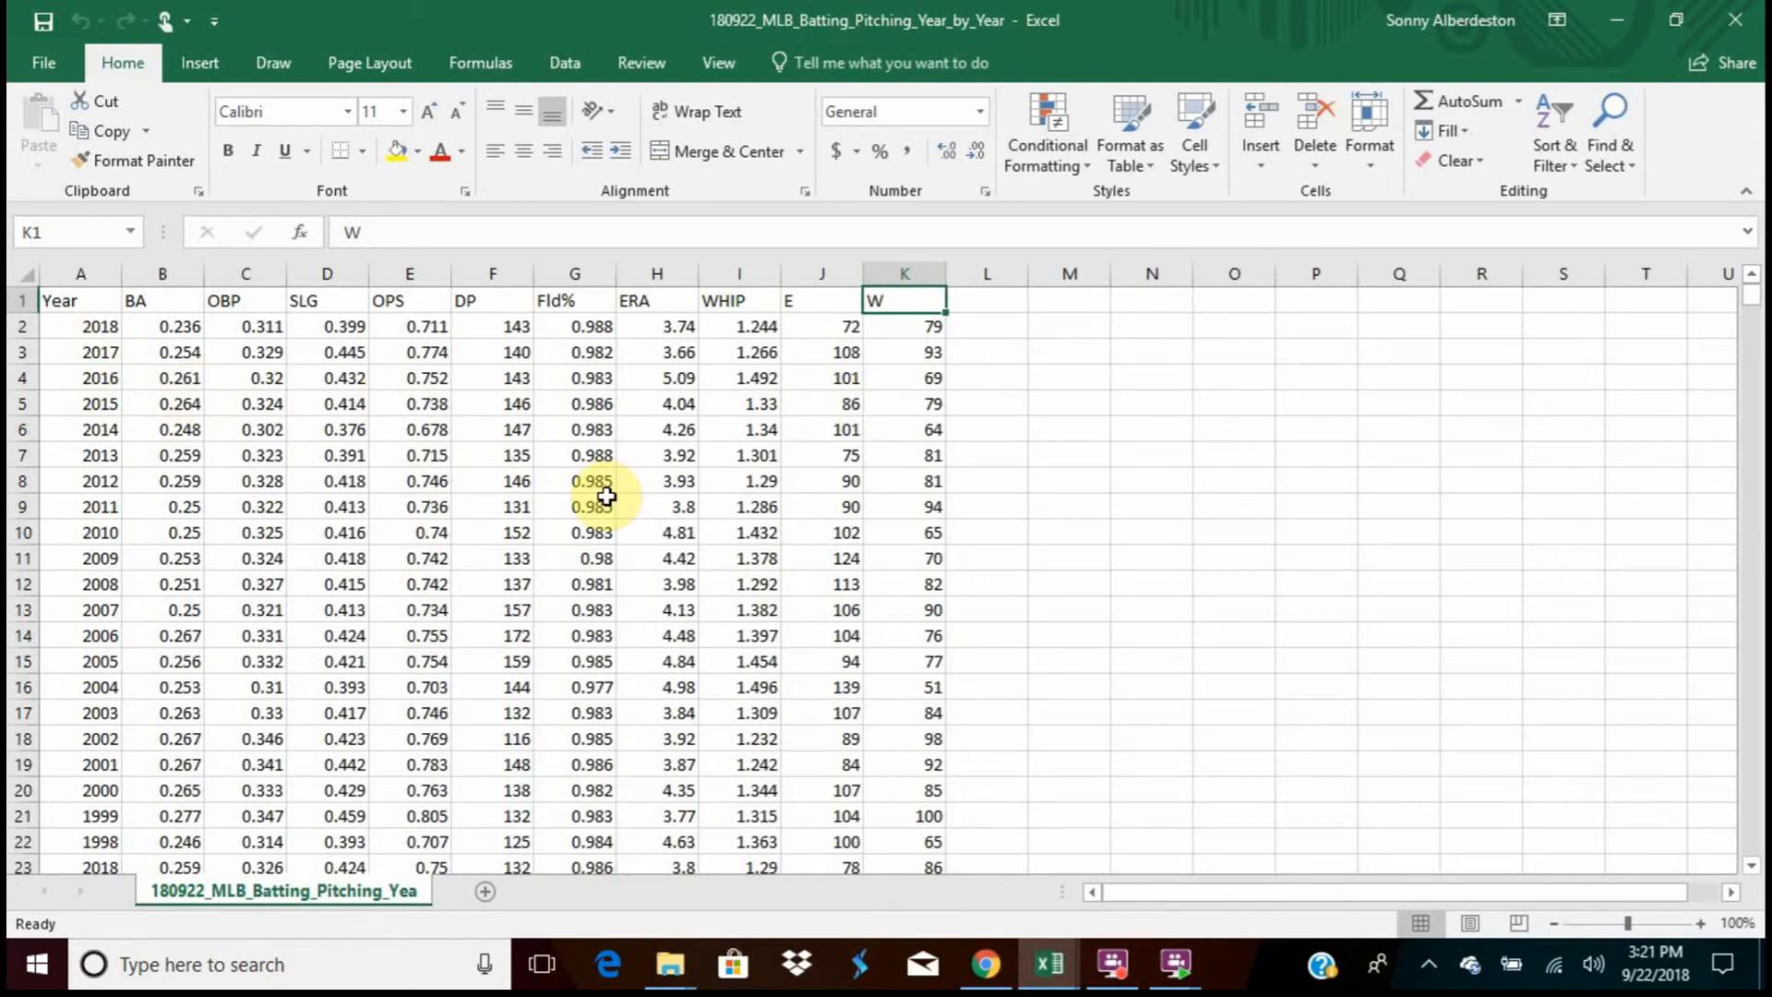
Examine individual season rows in the worksheet, including 2018 and 2014, and read on through the following teams' yearly records
click(16, 329)
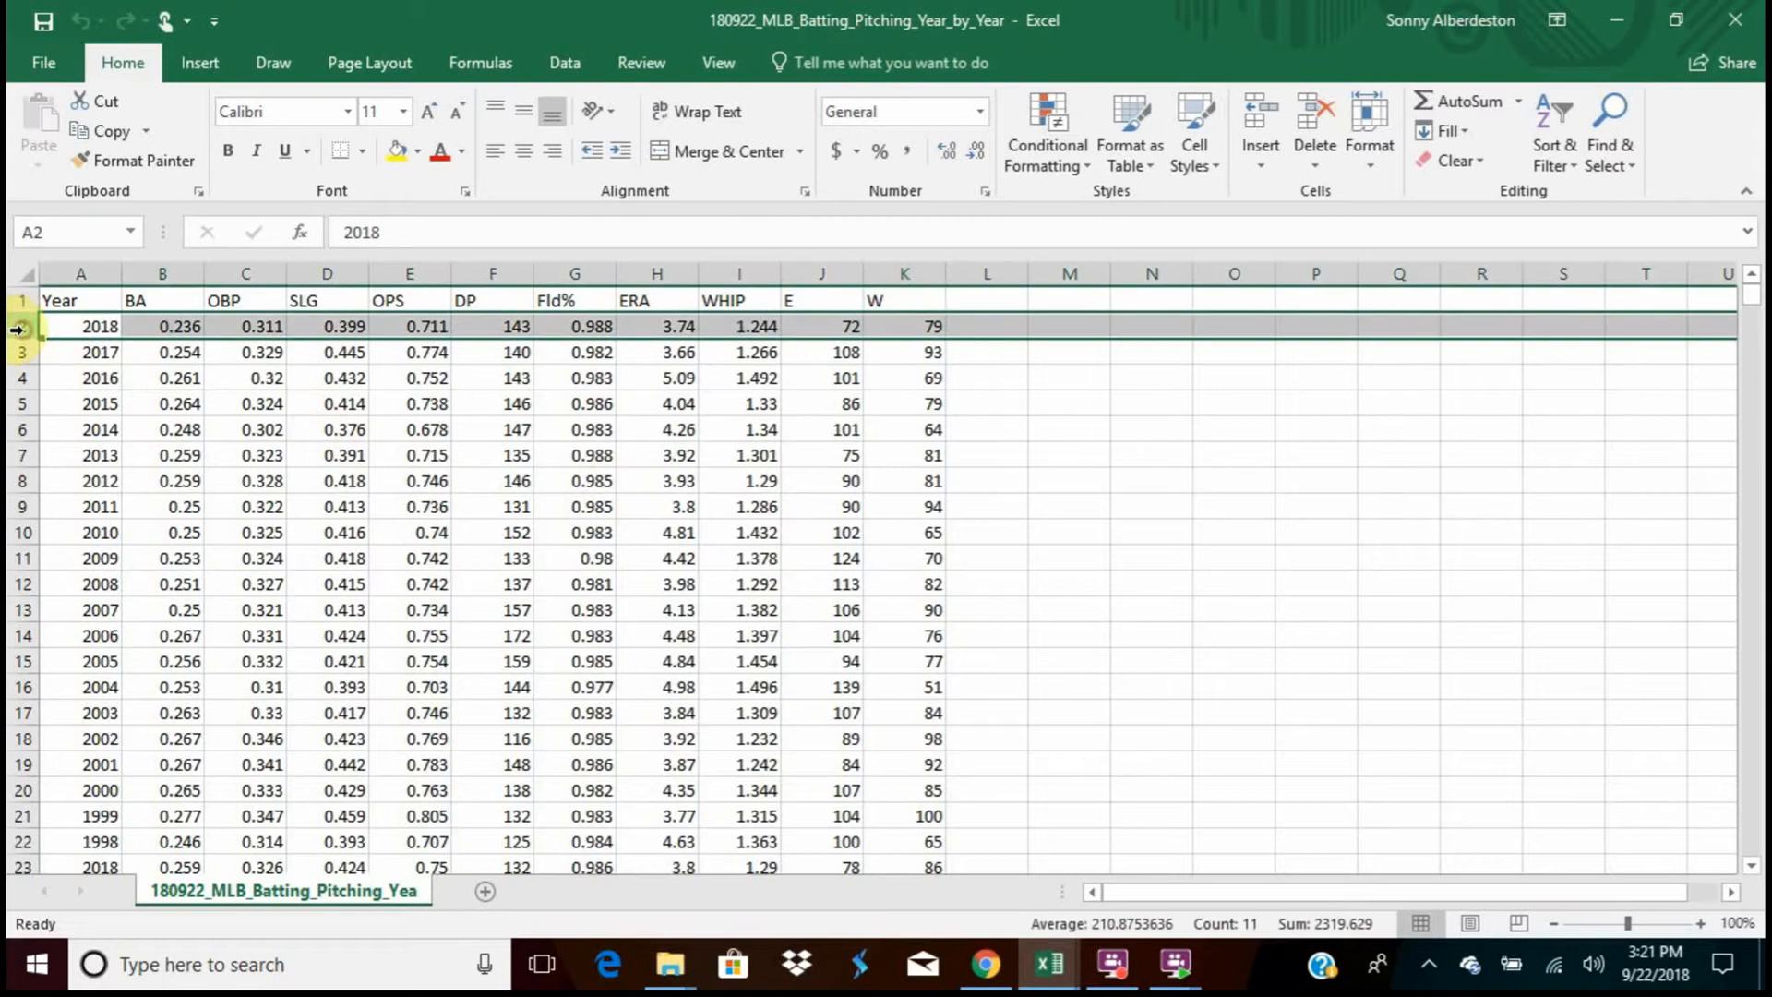
click(148, 427)
click(25, 429)
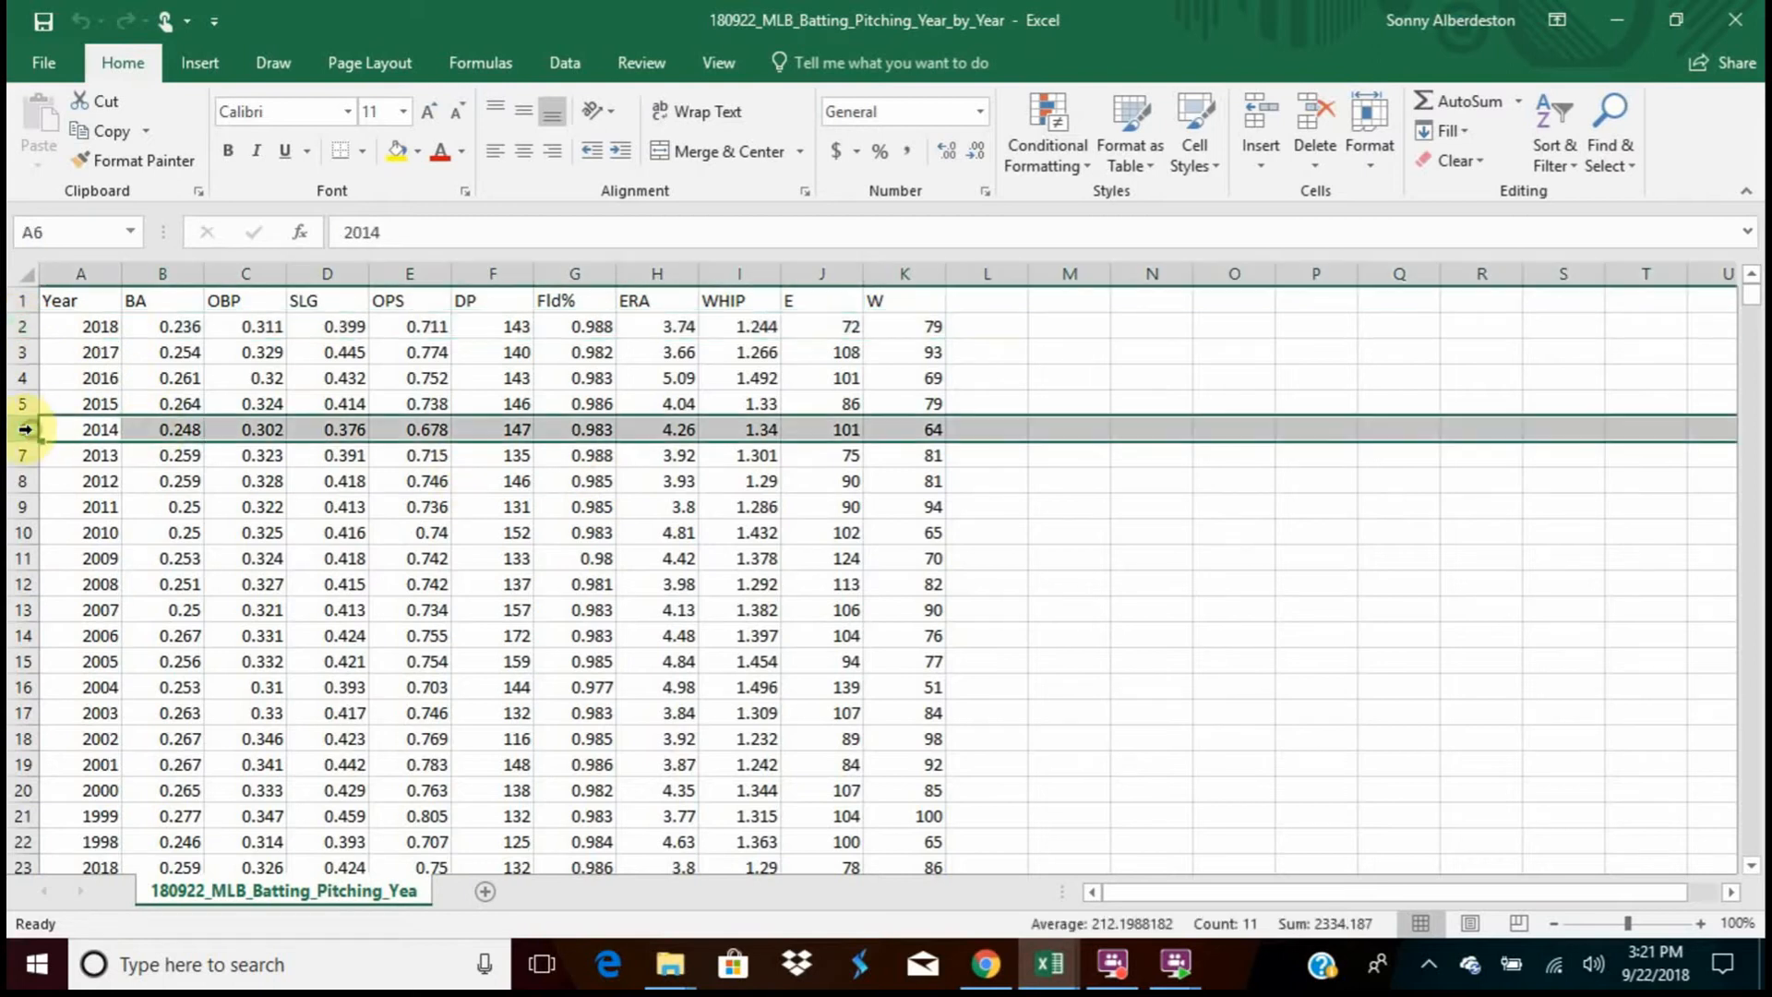
scroll(420, 480, down, 7)
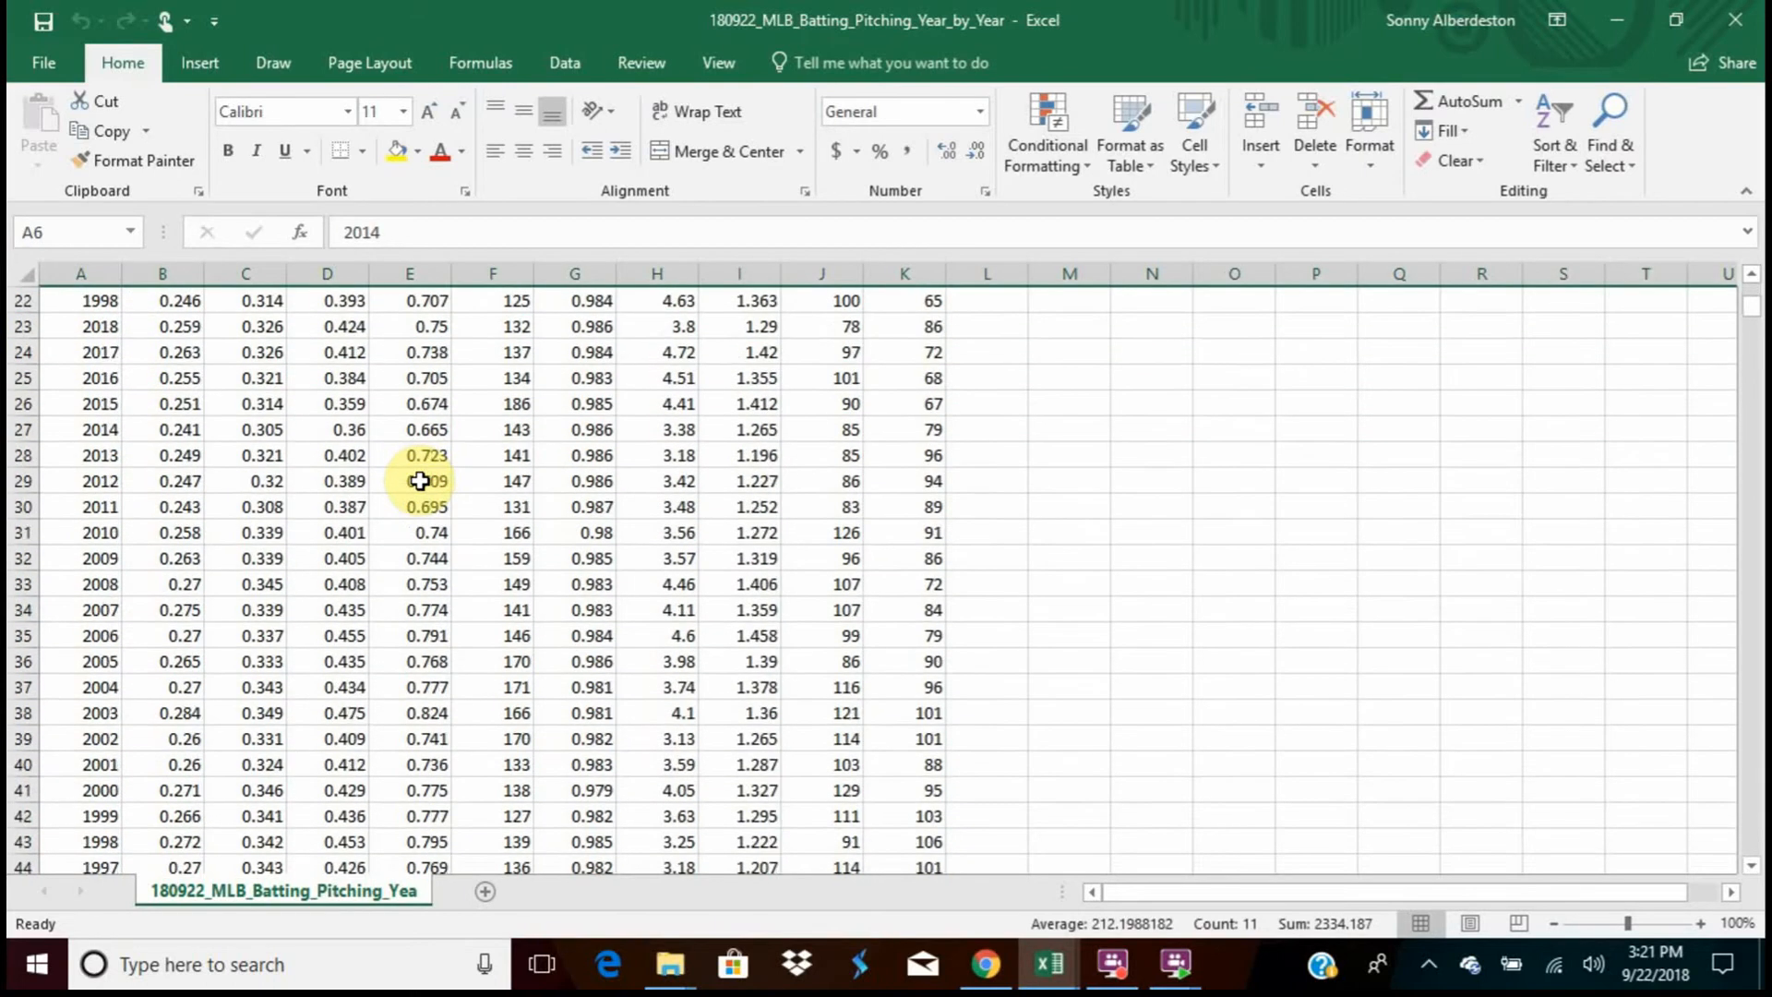
scroll(420, 480, down, 9)
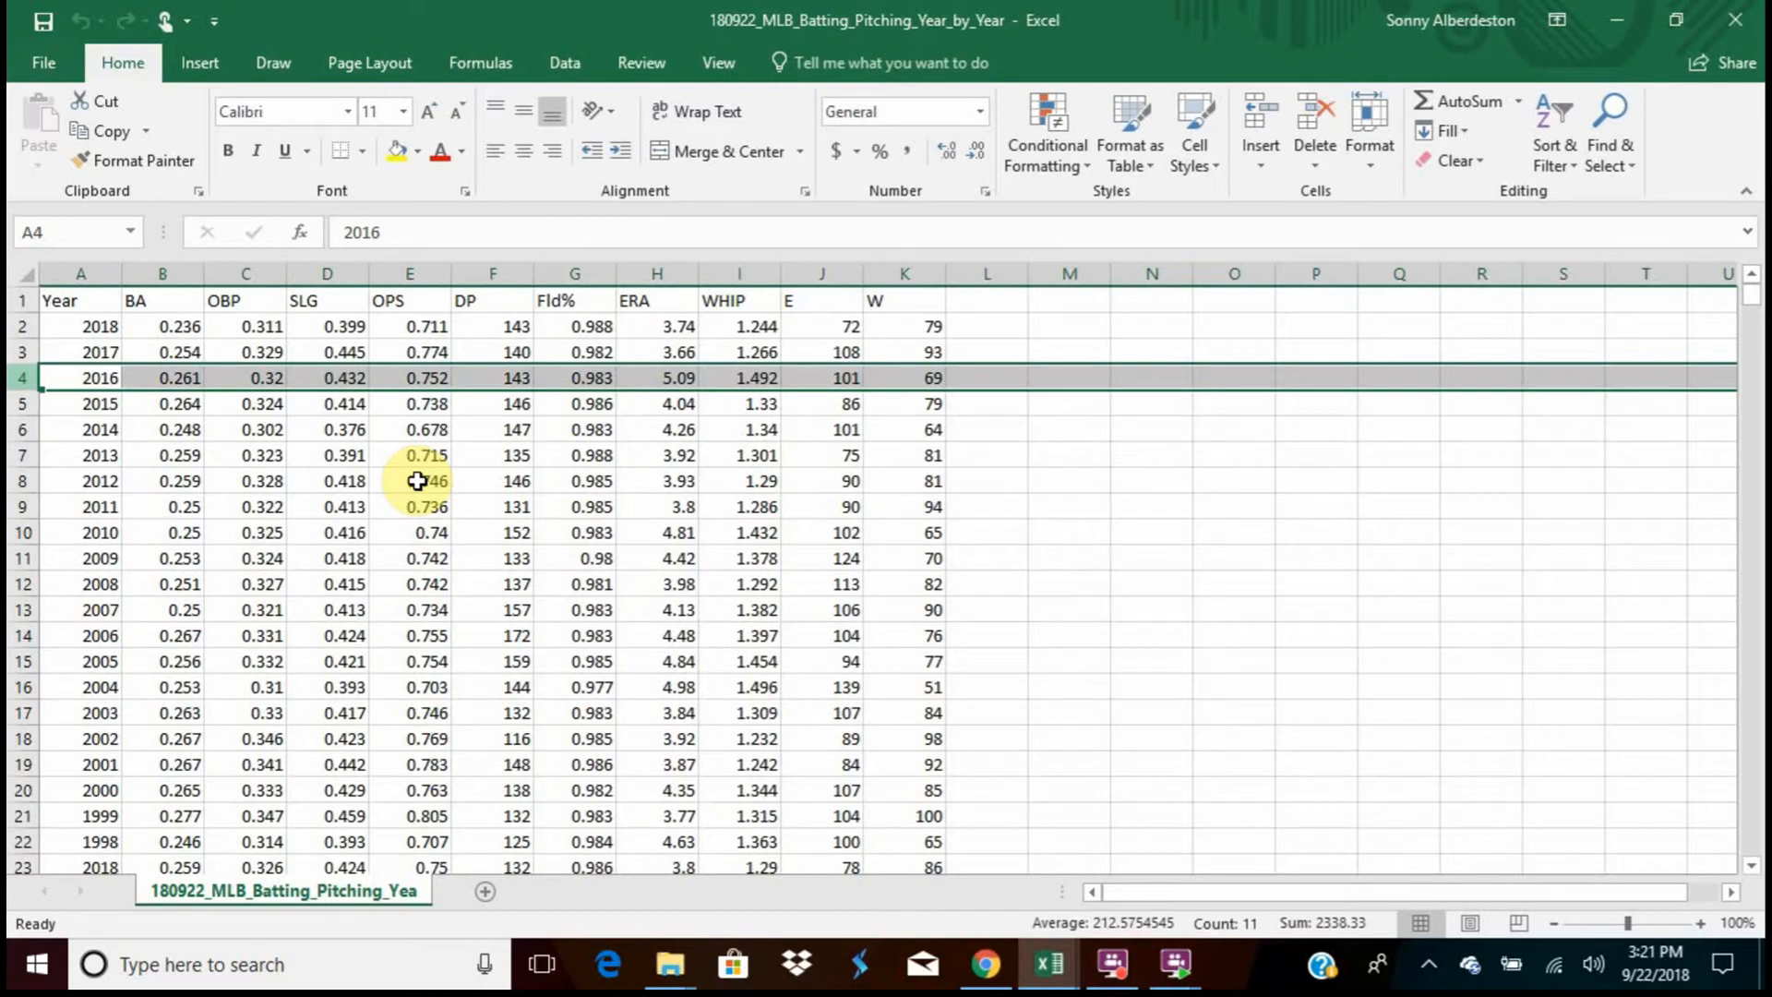
Review the statistic column headers in row 1, from BA, OBP and SLG through DP, ERA, WHIP and E to W
click(140, 303)
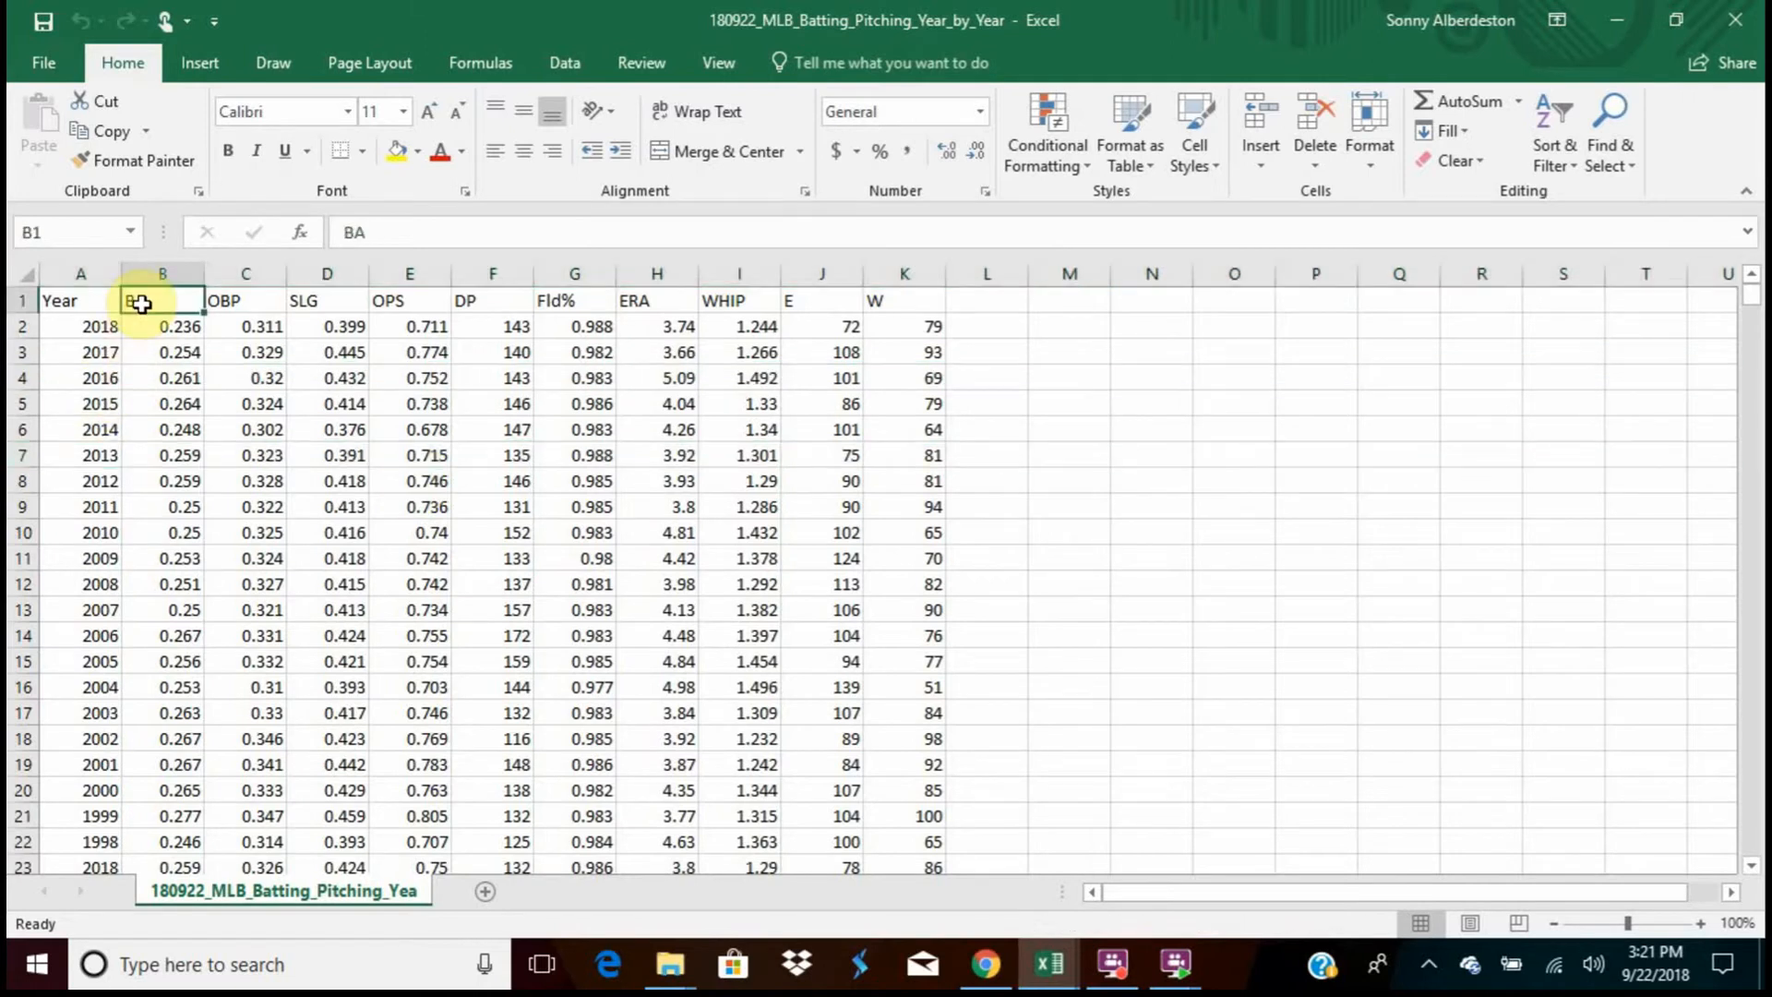
click(248, 304)
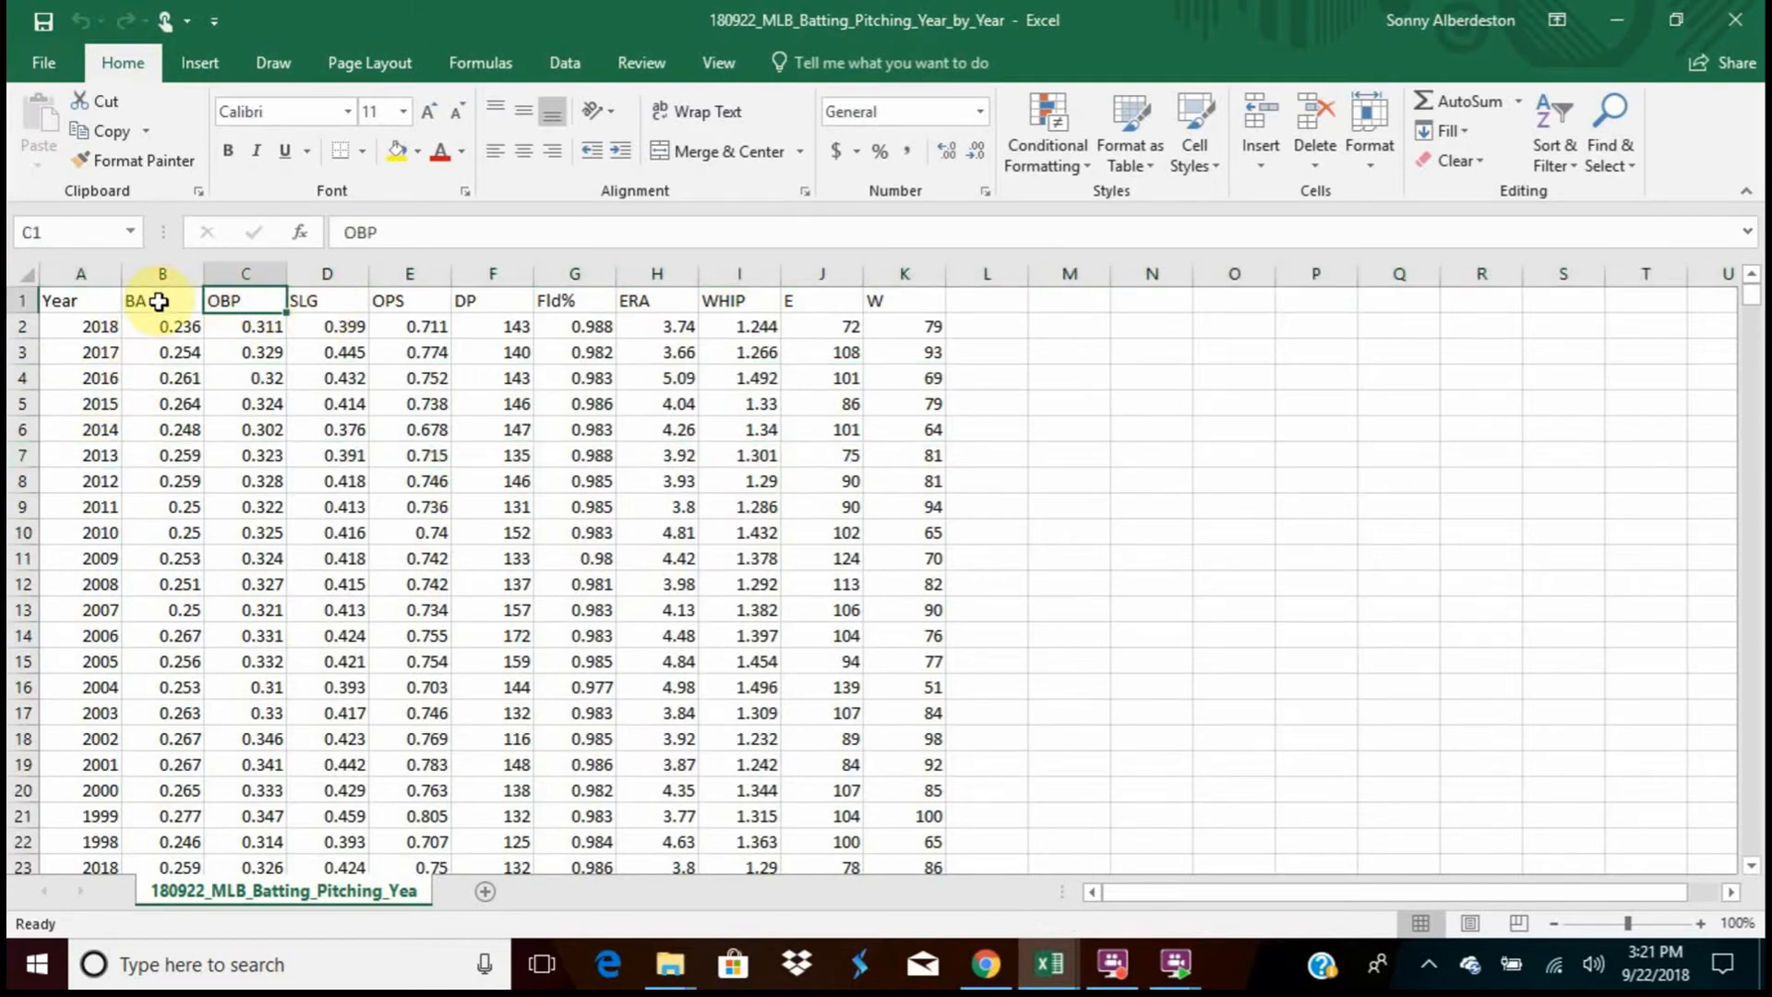
drag(159, 302, 329, 302)
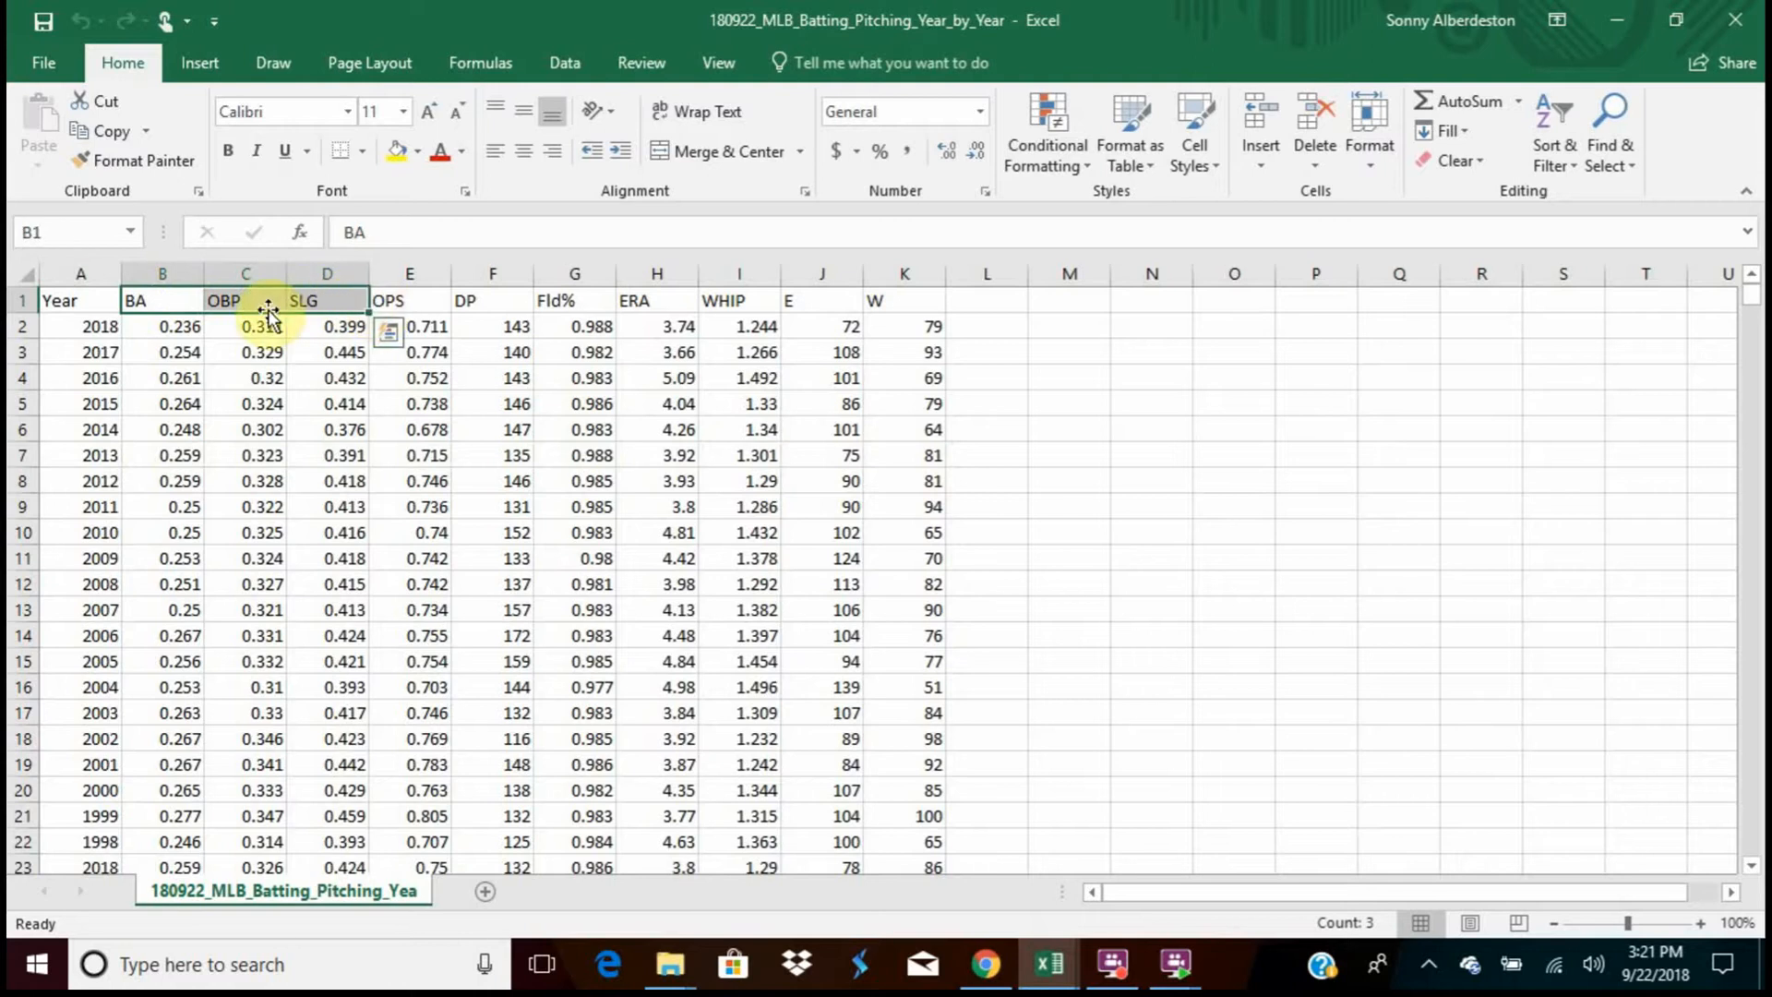
click(494, 302)
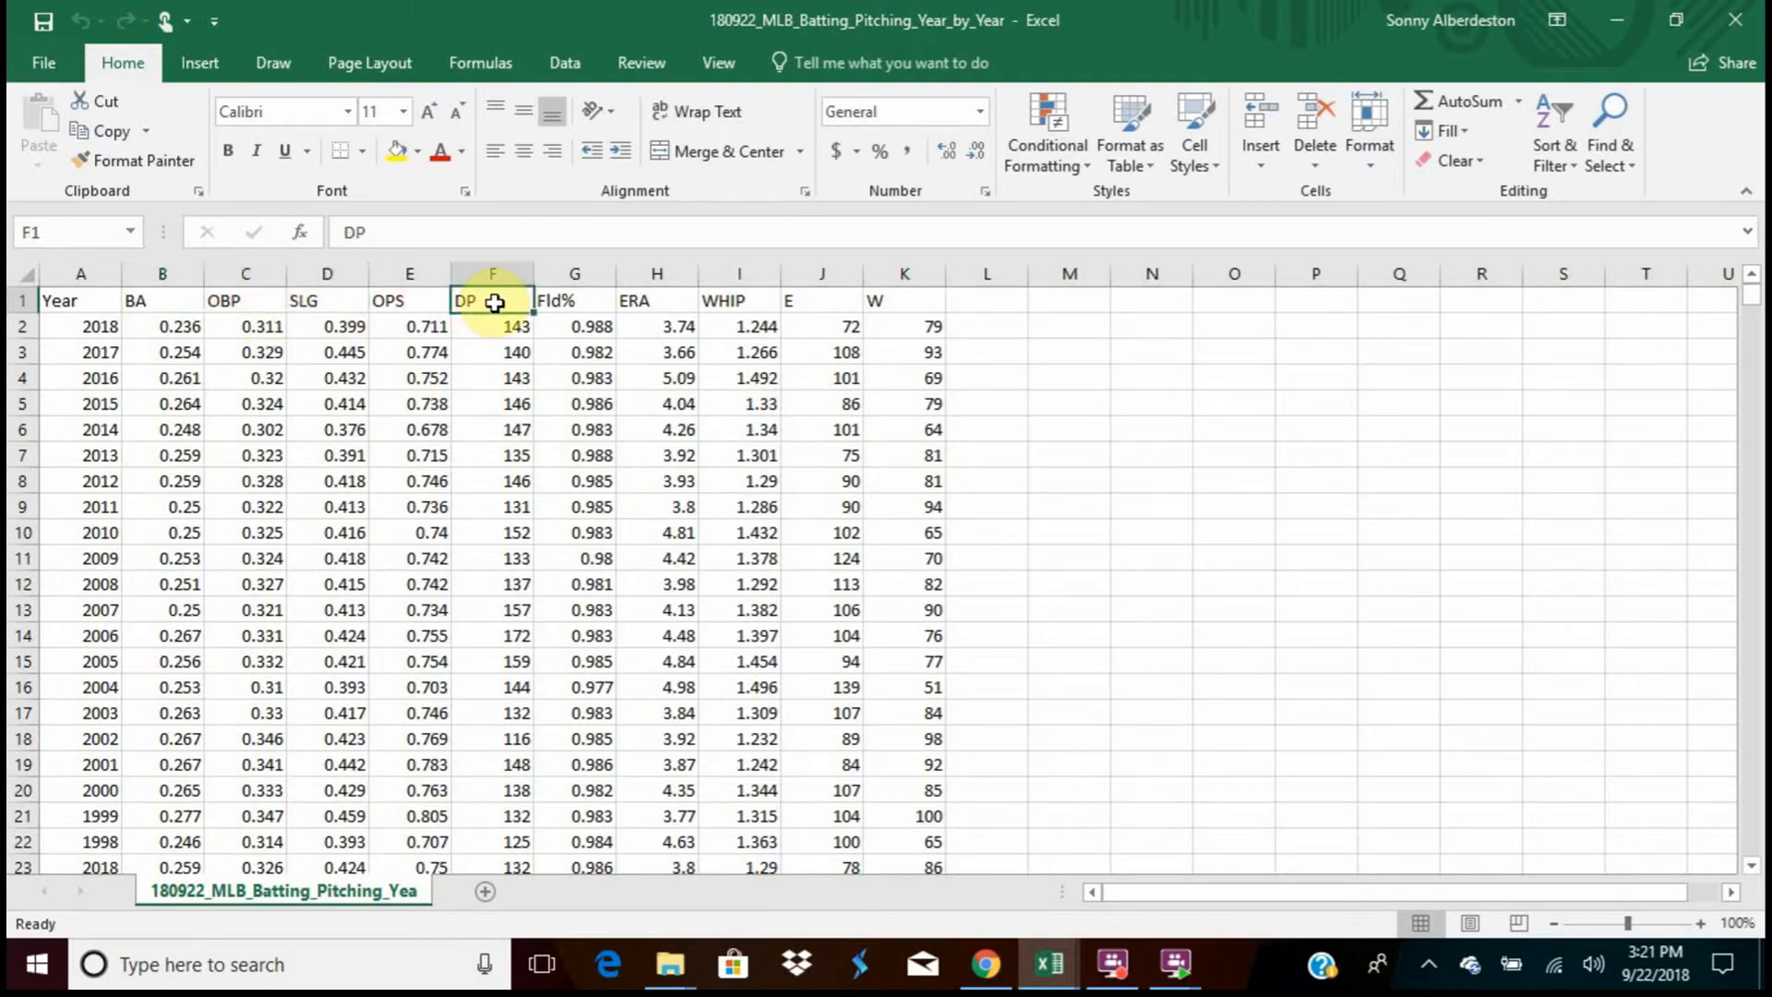
drag(640, 302, 767, 306)
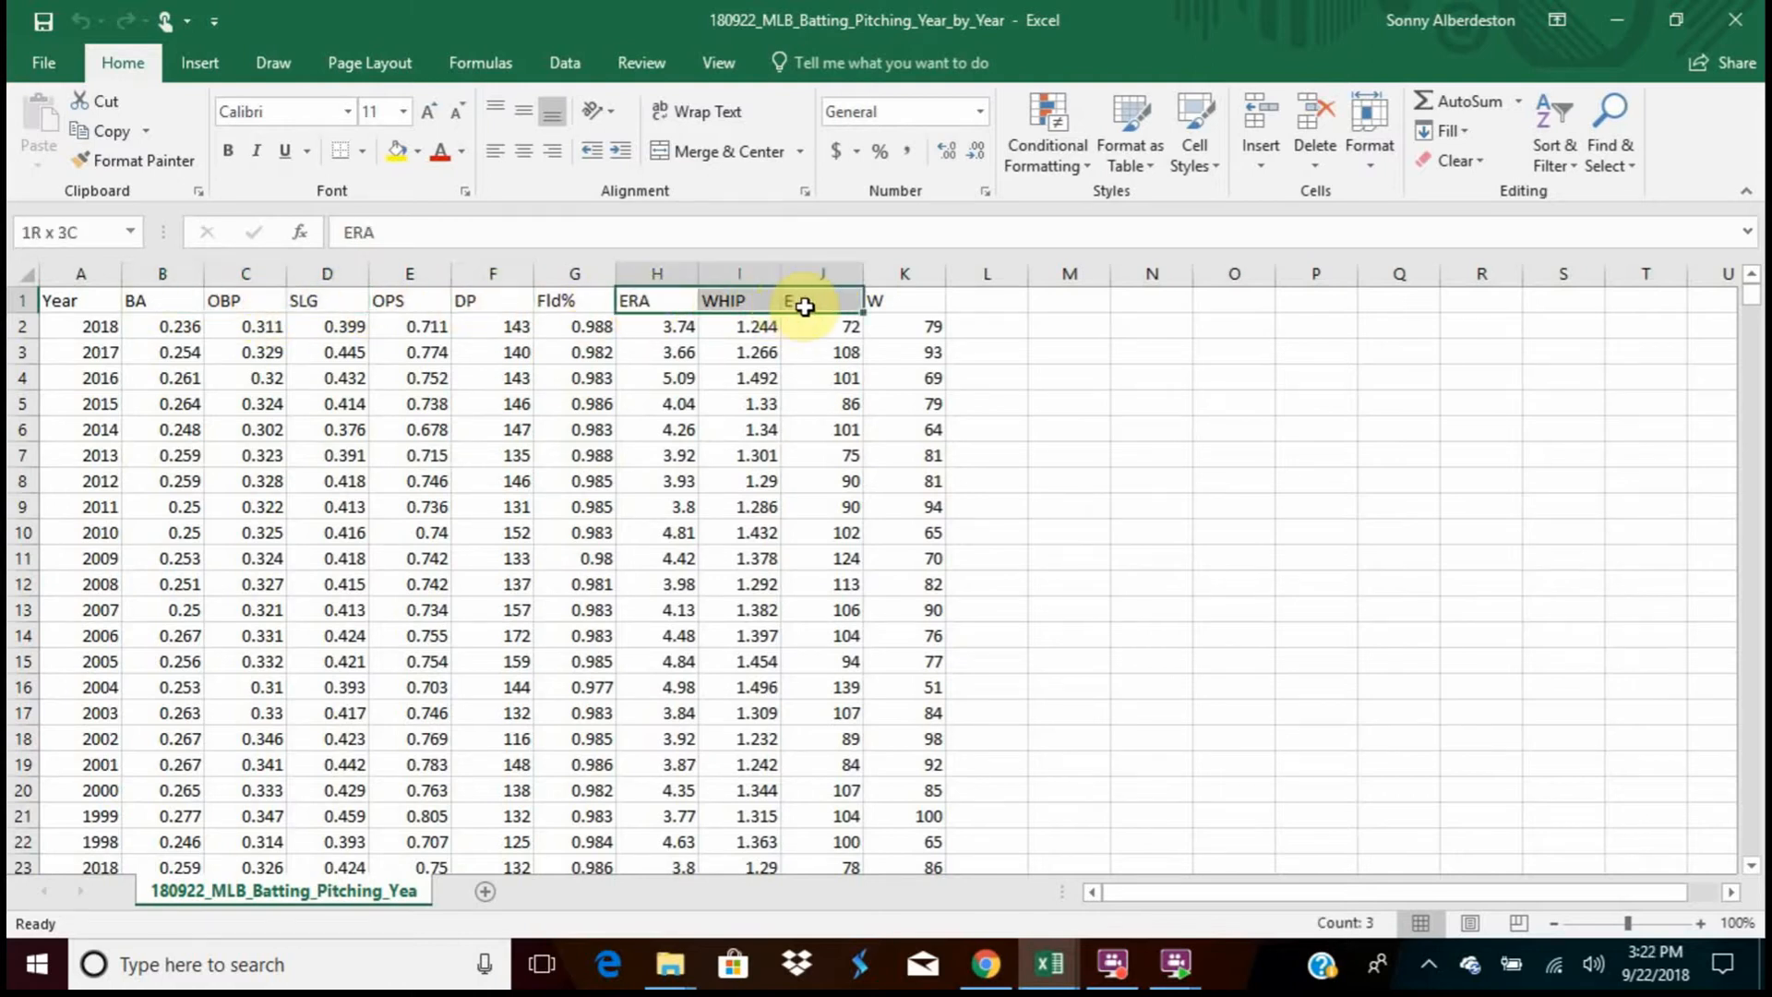
click(919, 305)
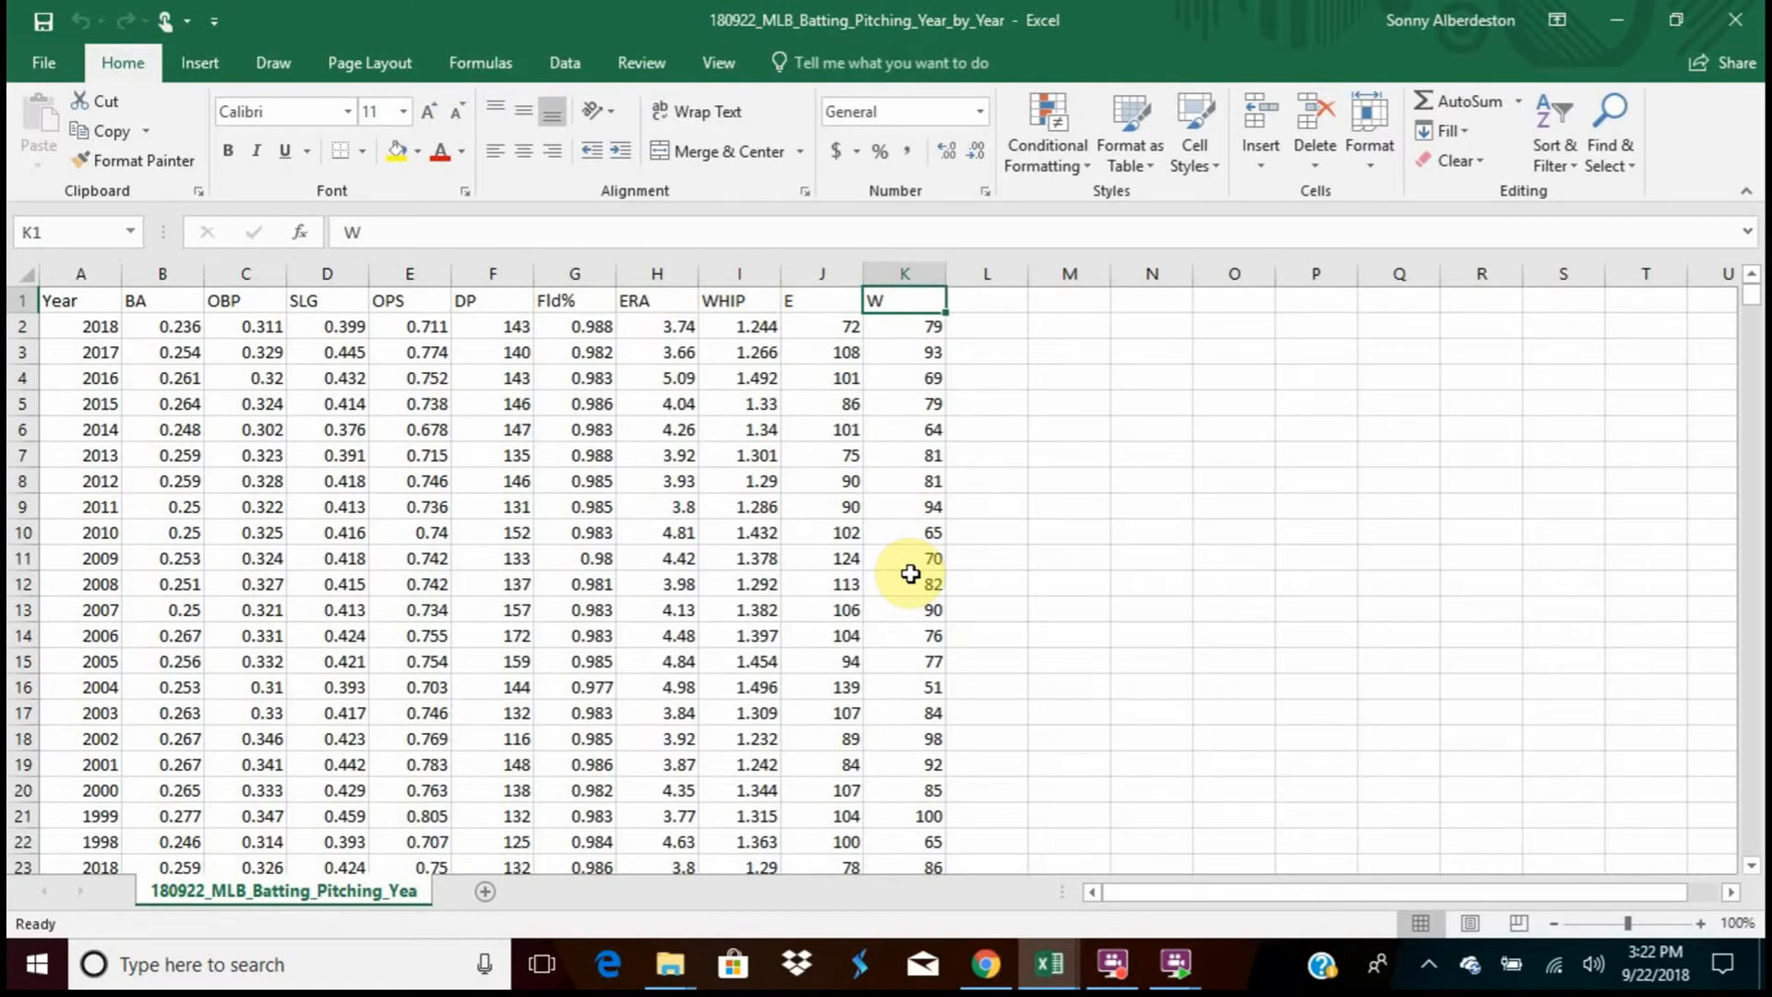
Return to Azure Machine Learning Studio and regroup the dataset, Select Columns in Dataset and Summarize Data modules near the top of the experiment canvas
click(1623, 24)
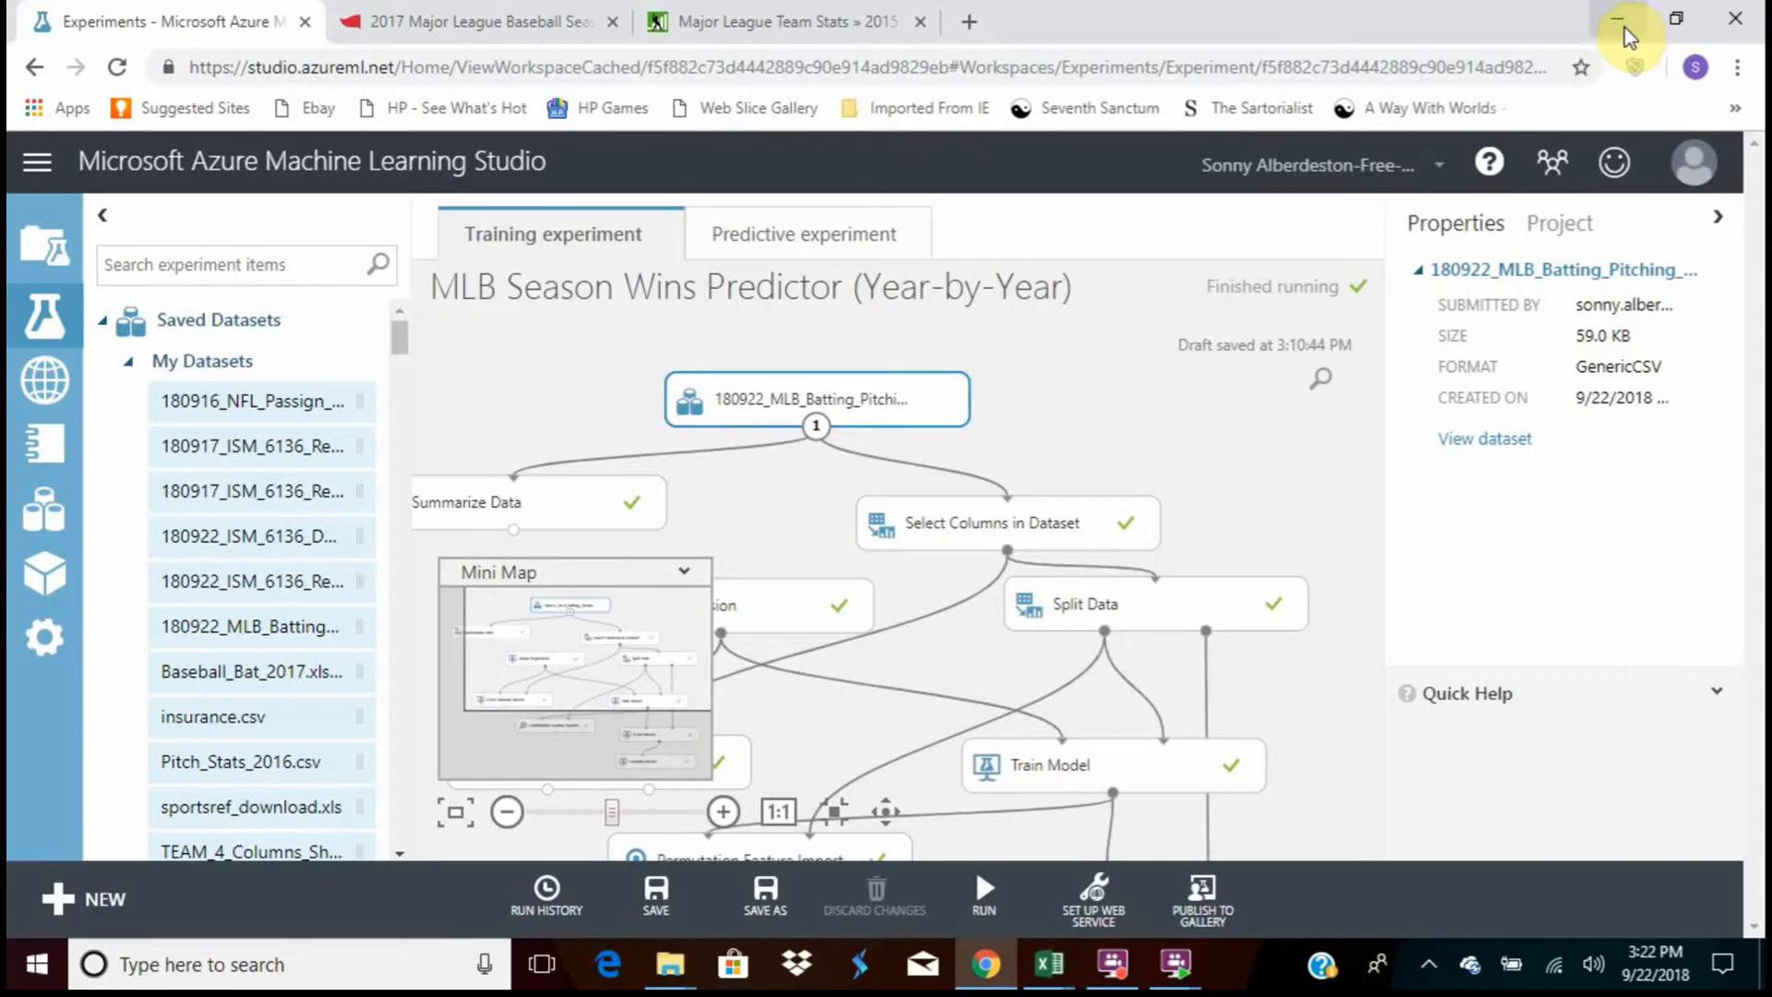
drag(888, 406, 971, 353)
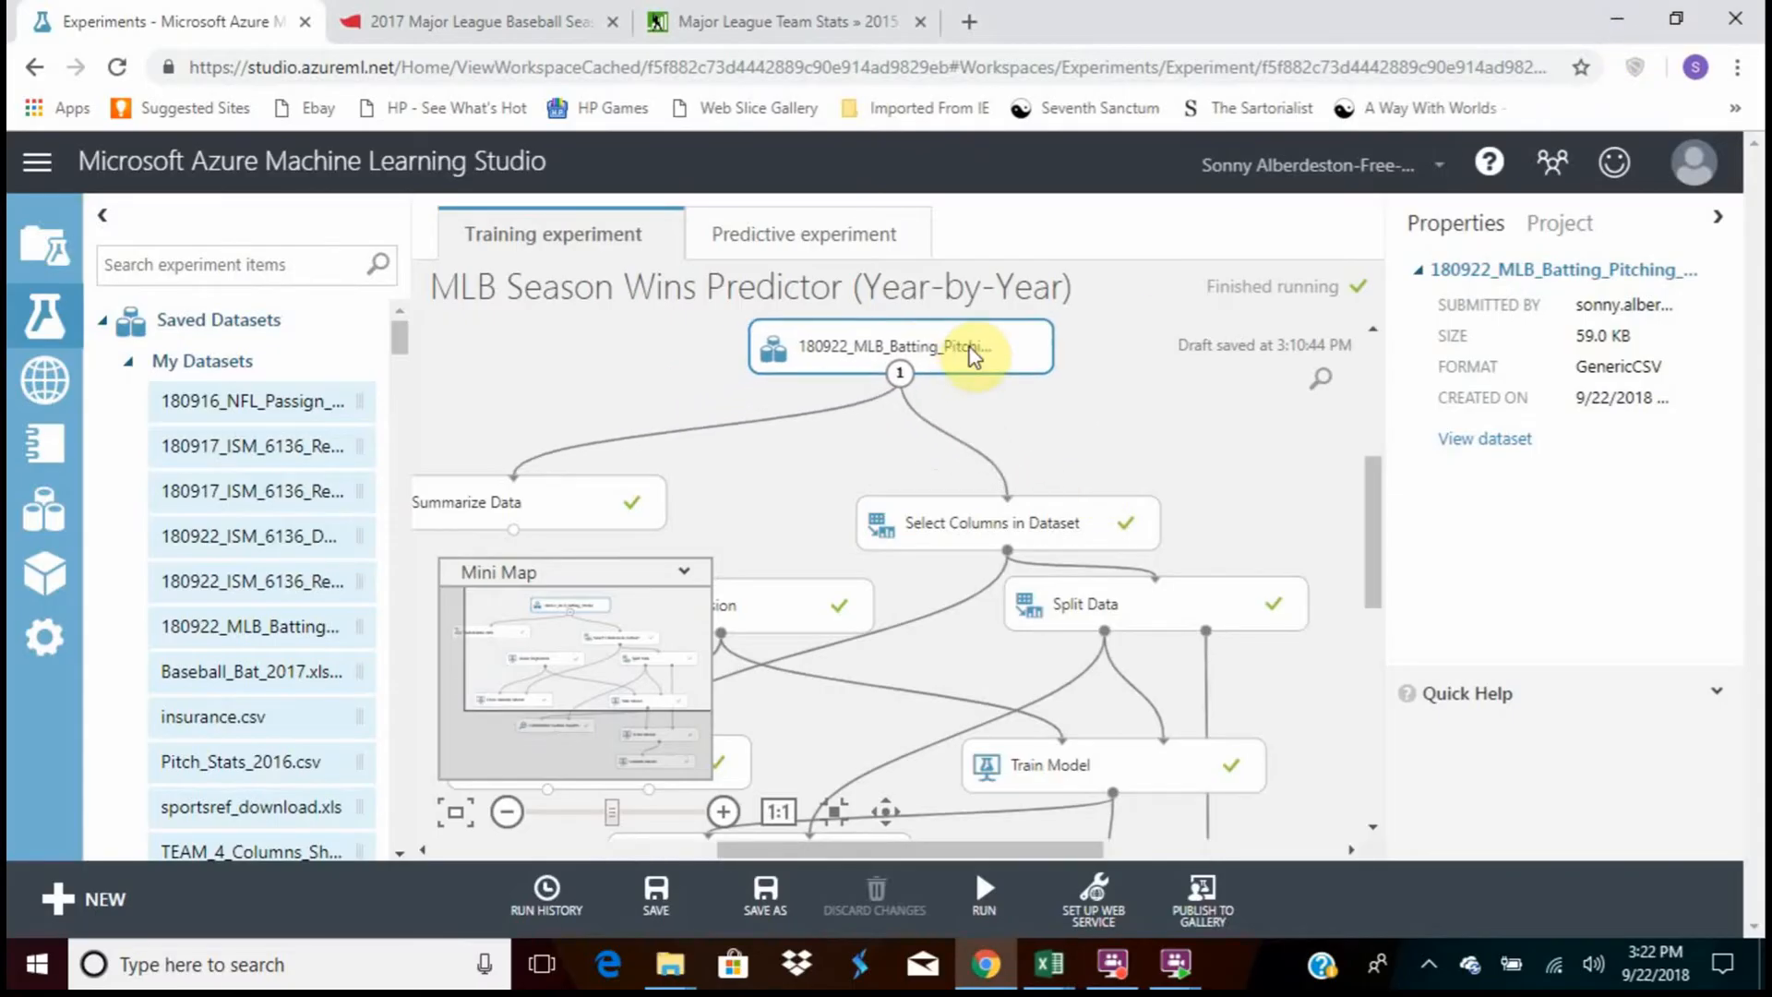
drag(1005, 519, 1052, 453)
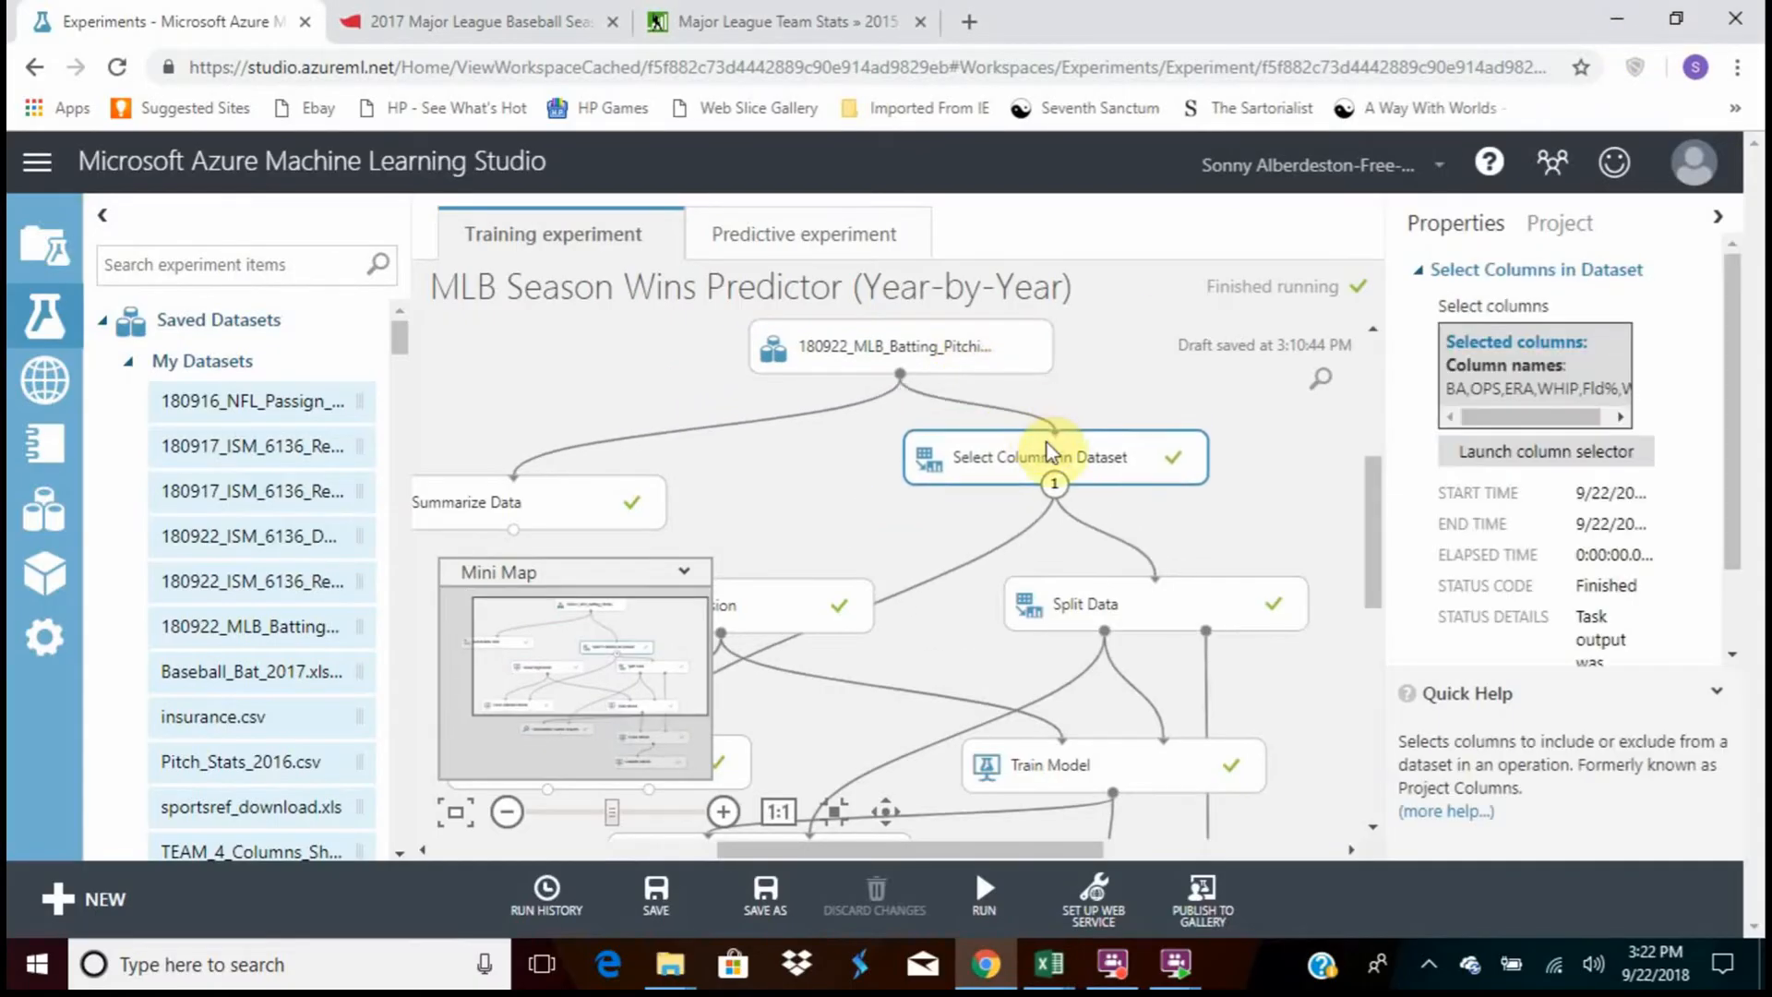
drag(566, 506, 712, 462)
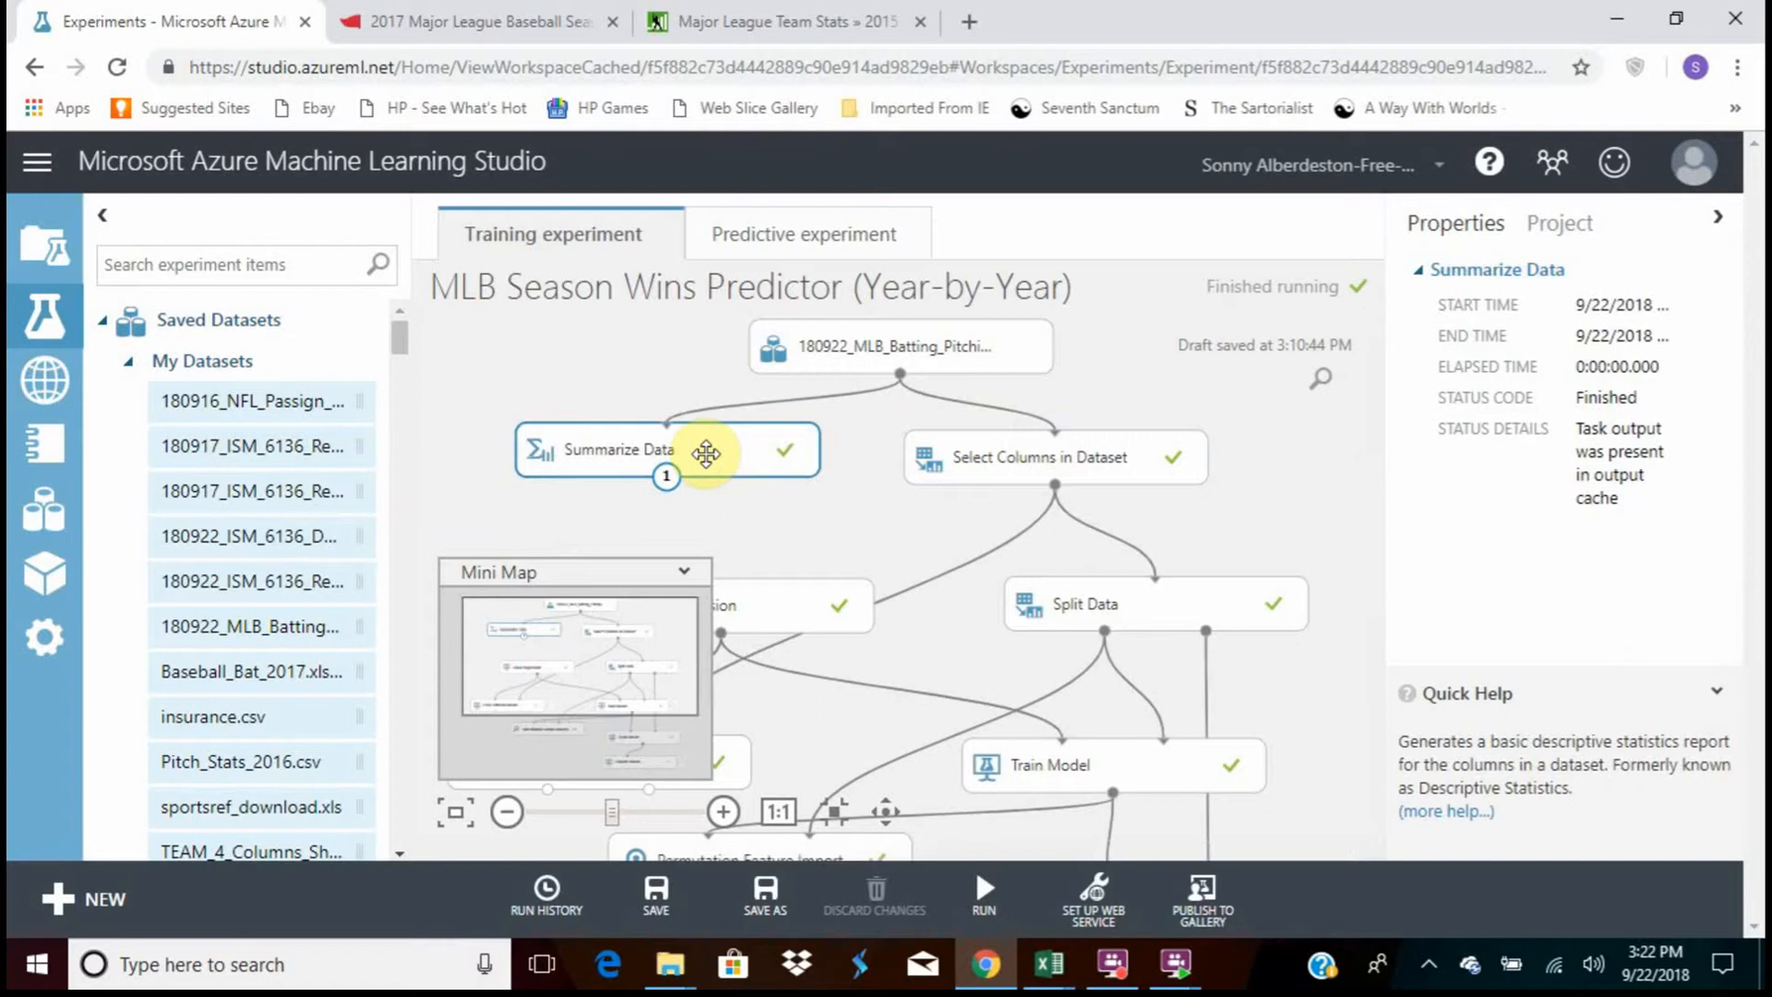
Visualize the Summarize Data results dataset, examine the descriptive statistics for every feature, and close the view
right_click(706, 453)
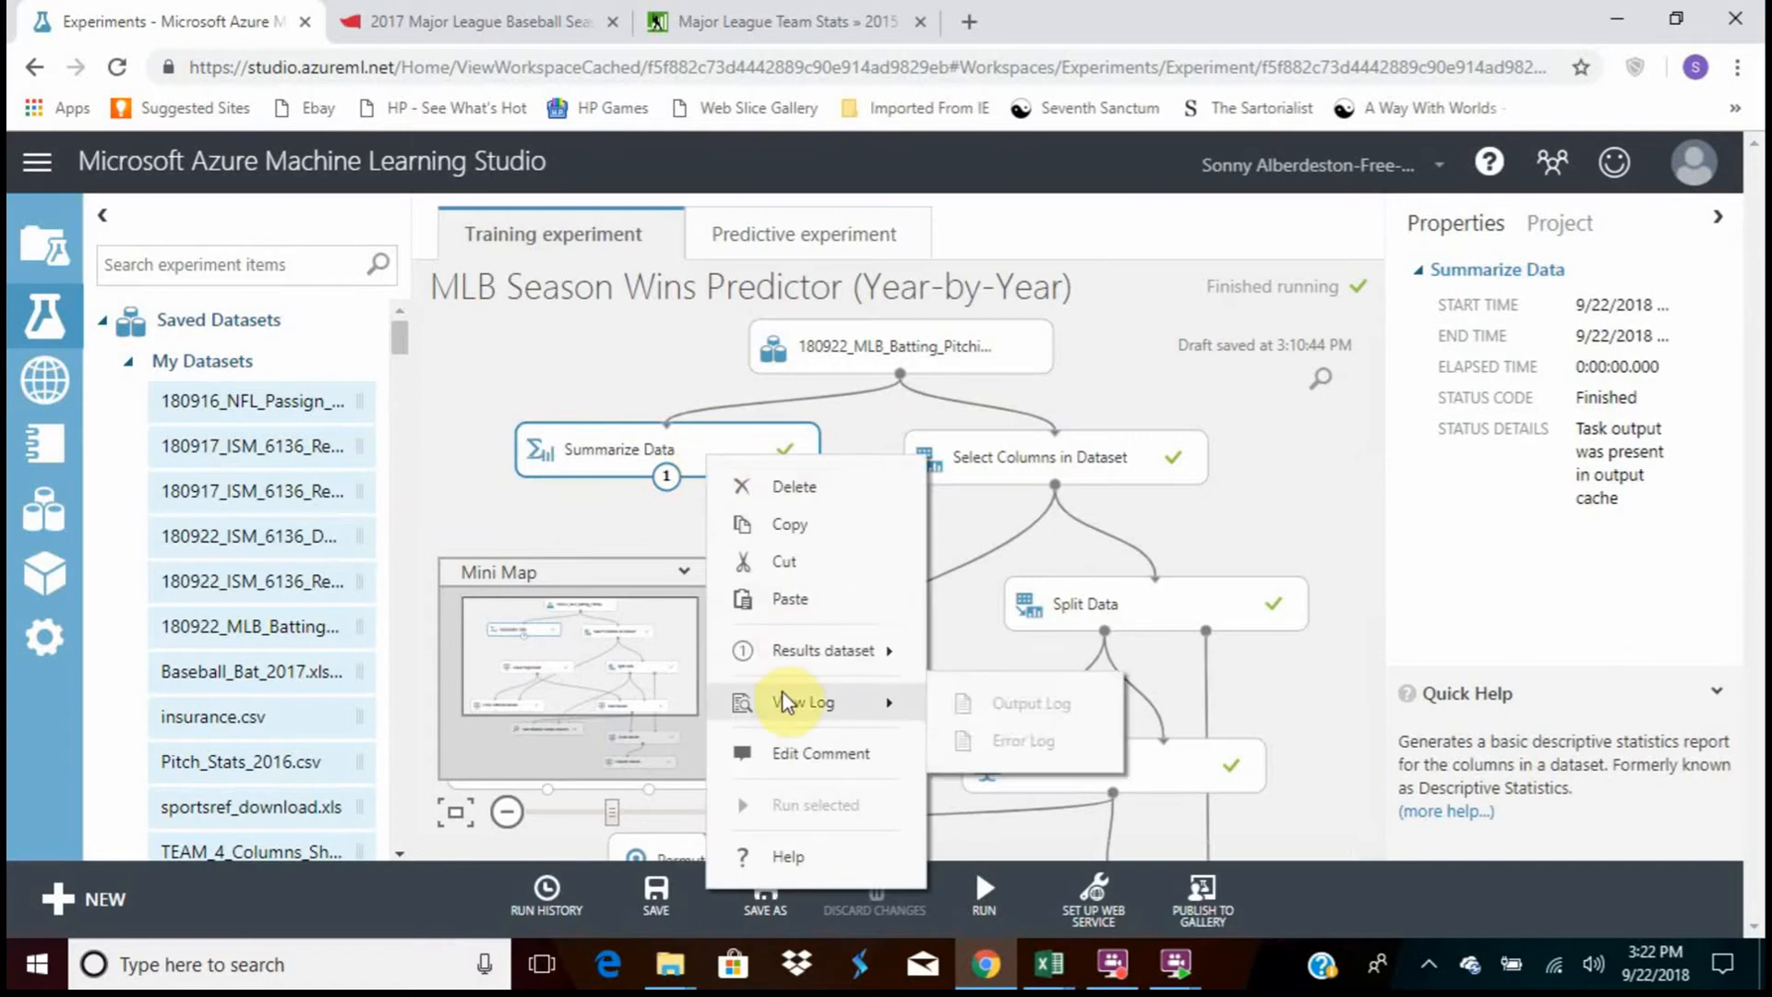
mouse_move(799, 651)
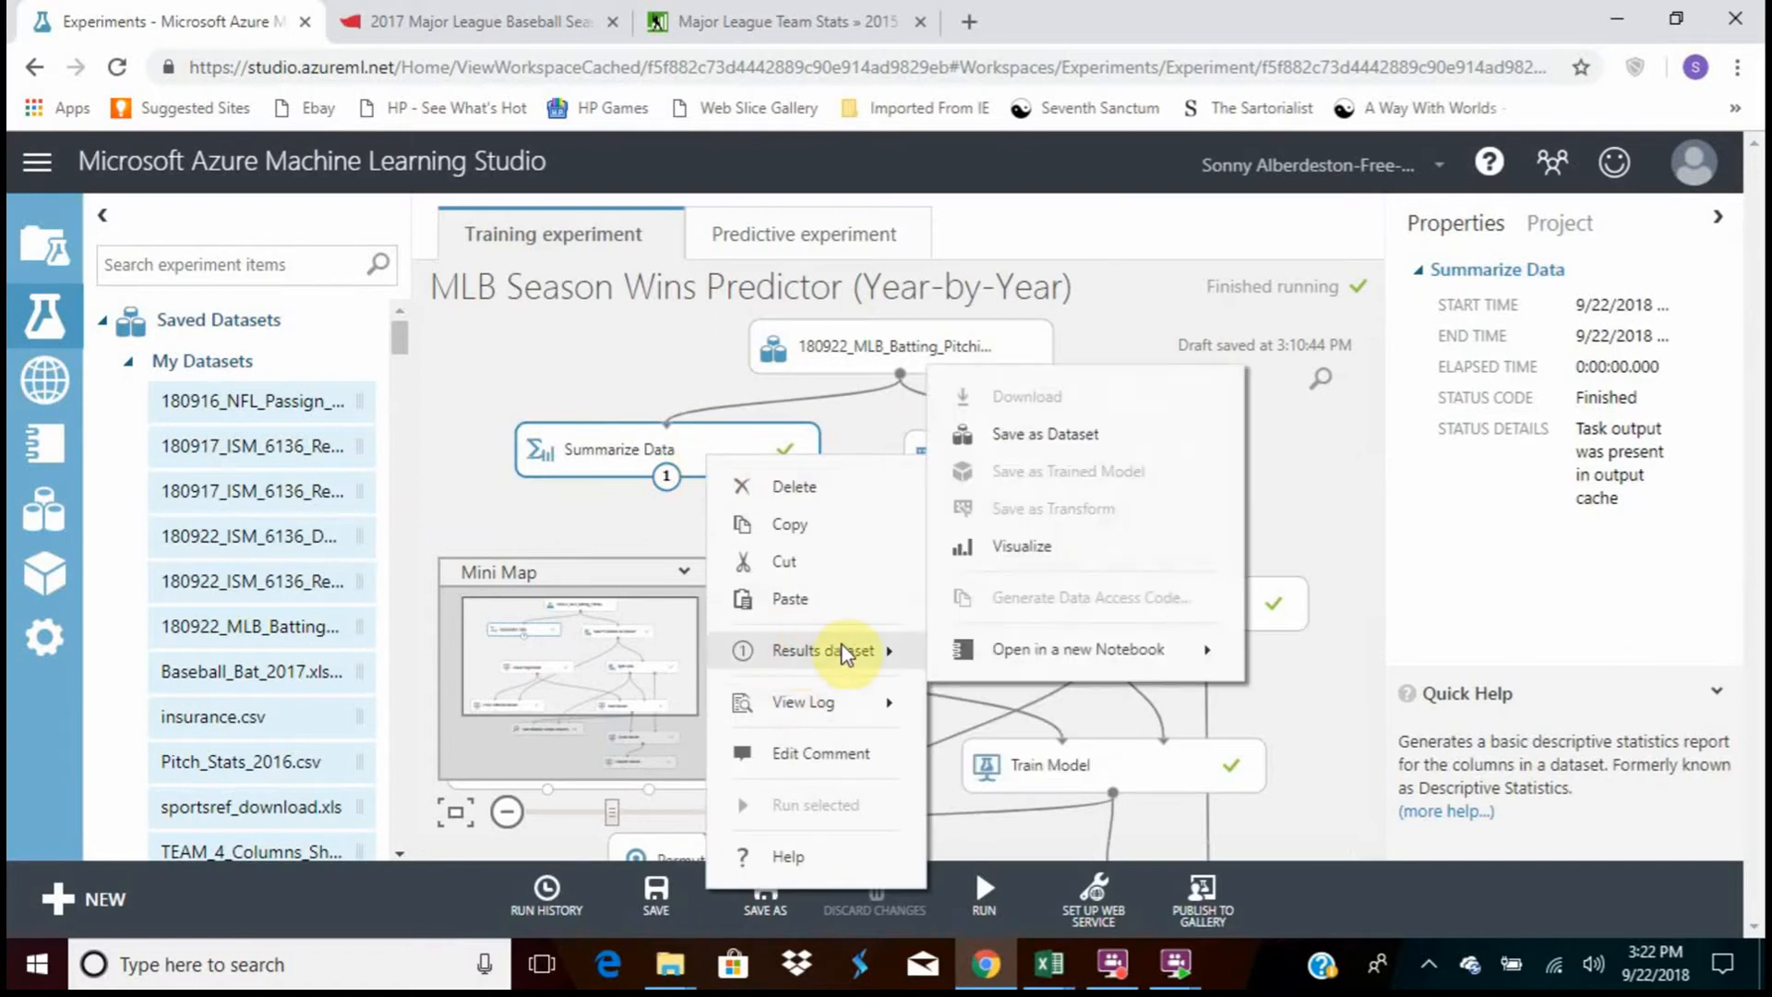
click(995, 559)
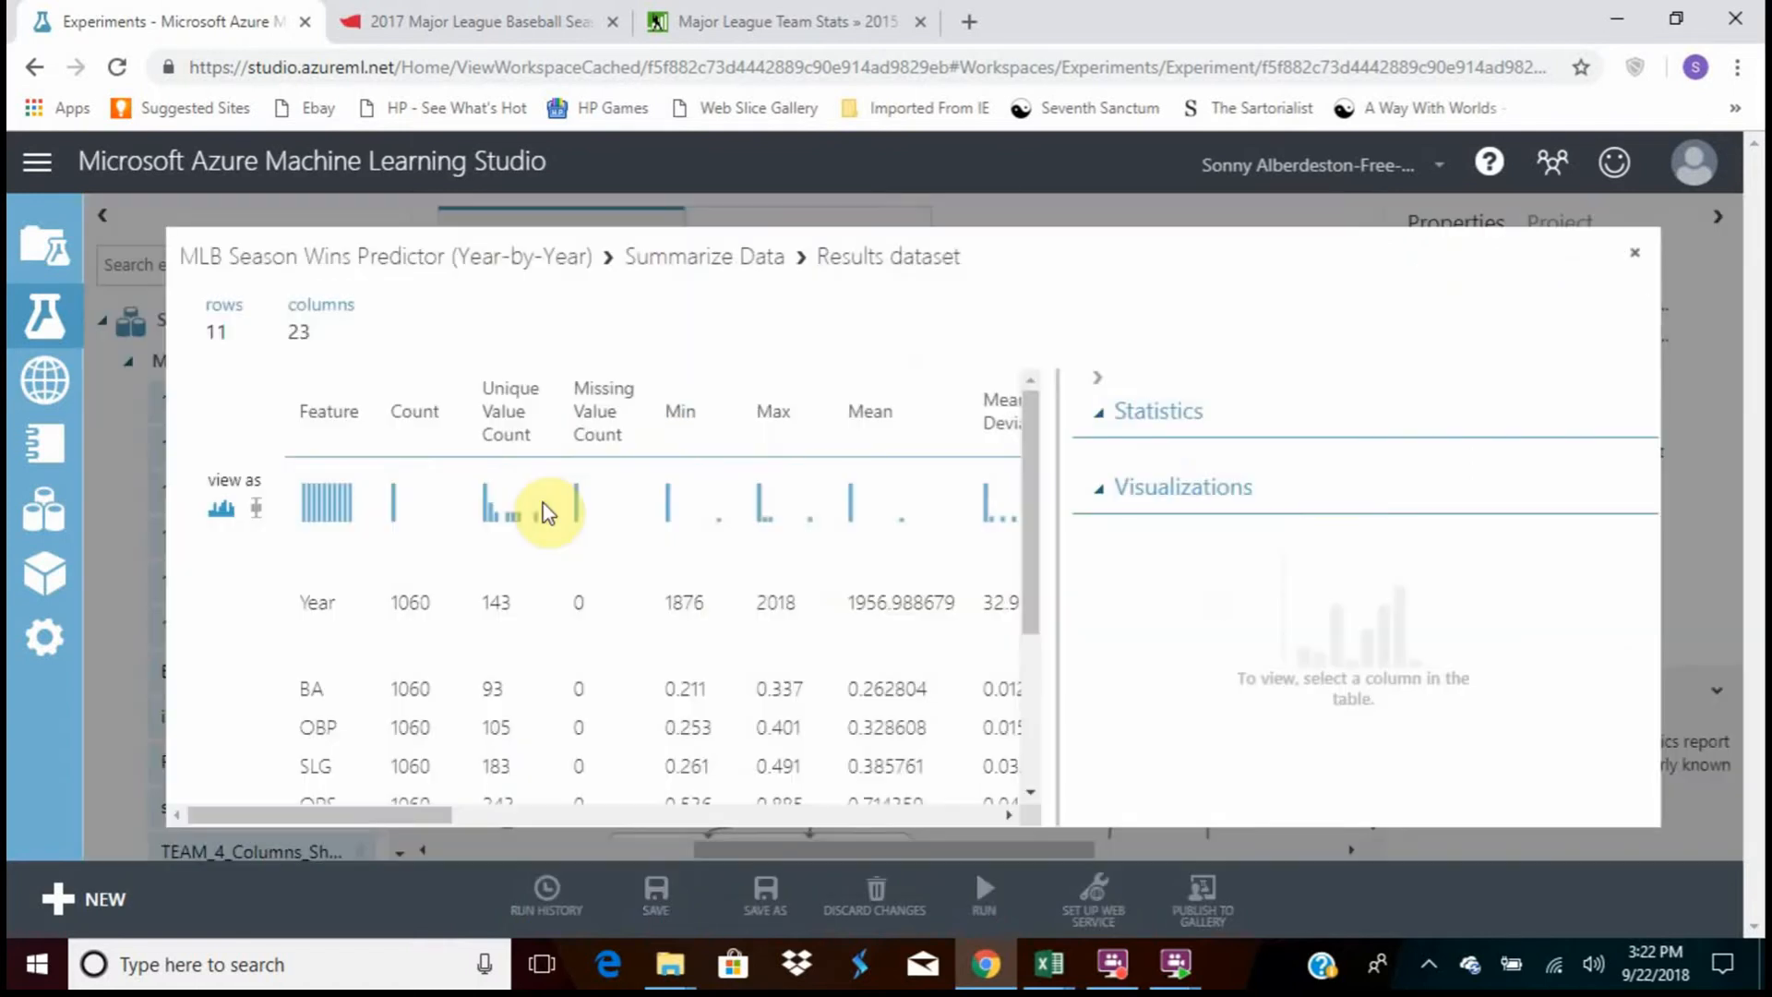
scroll(573, 479, down, 3)
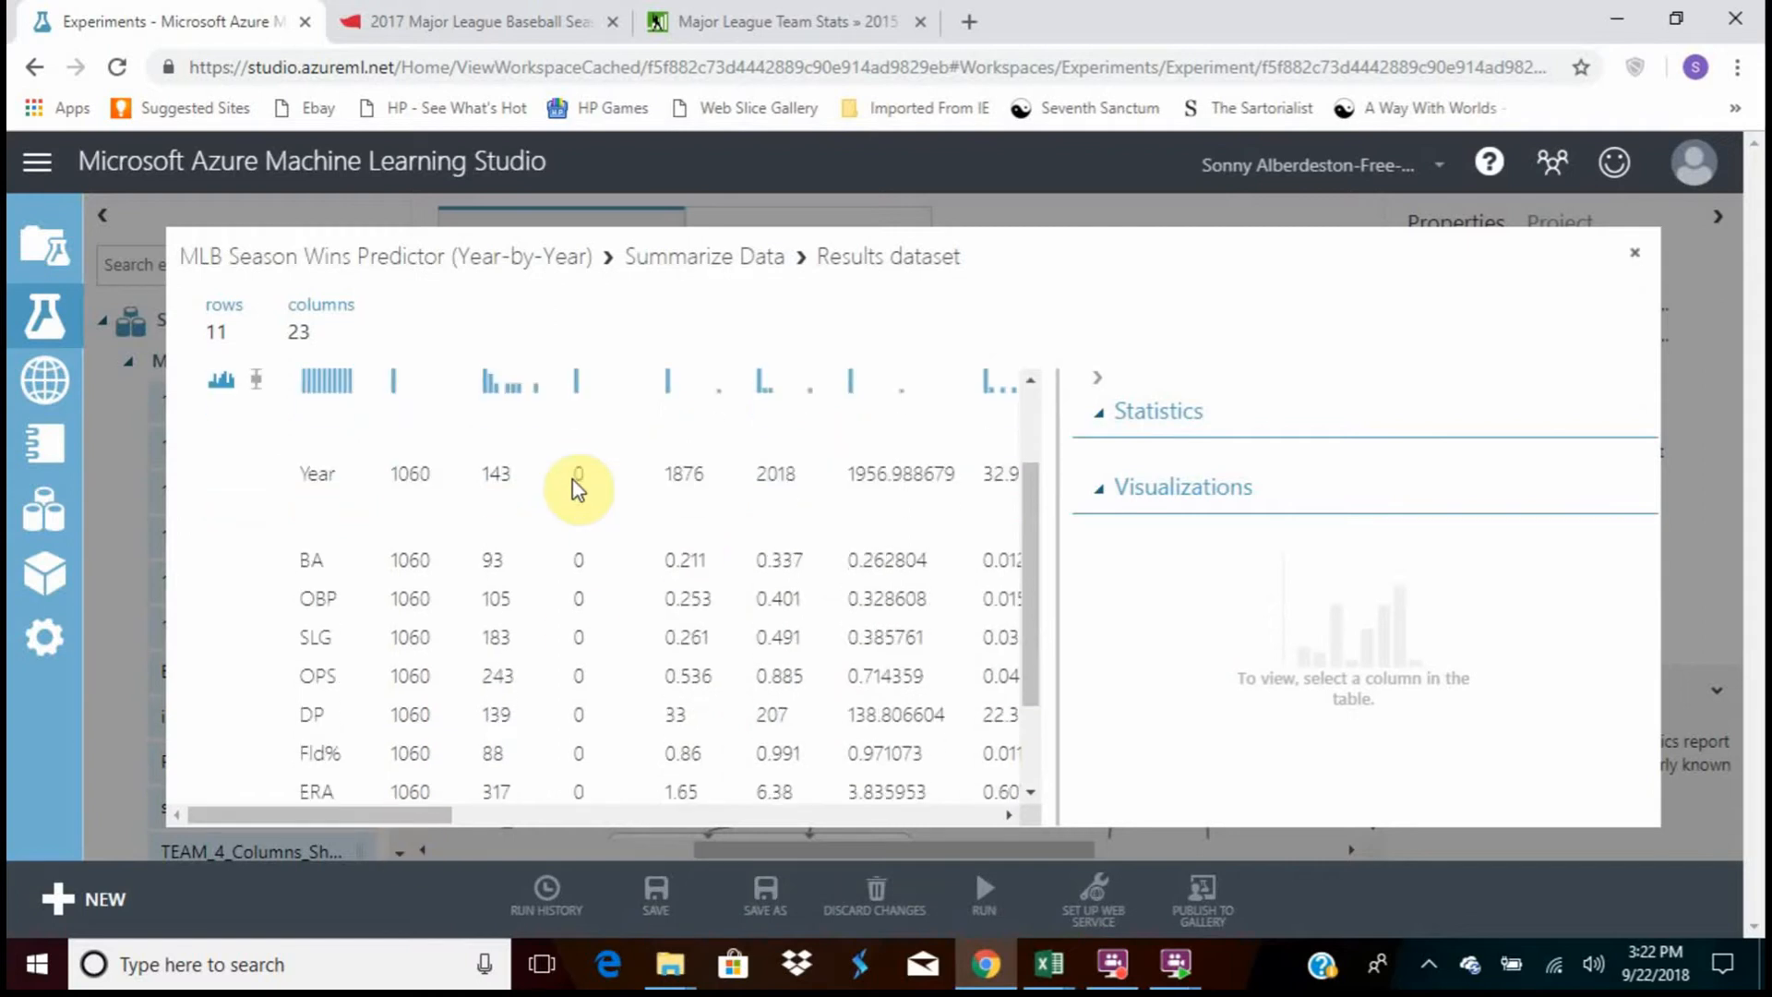
scroll(577, 487, up, 3)
drag(443, 816, 530, 812)
scroll(949, 535, down, 3)
scroll(582, 696, up, 3)
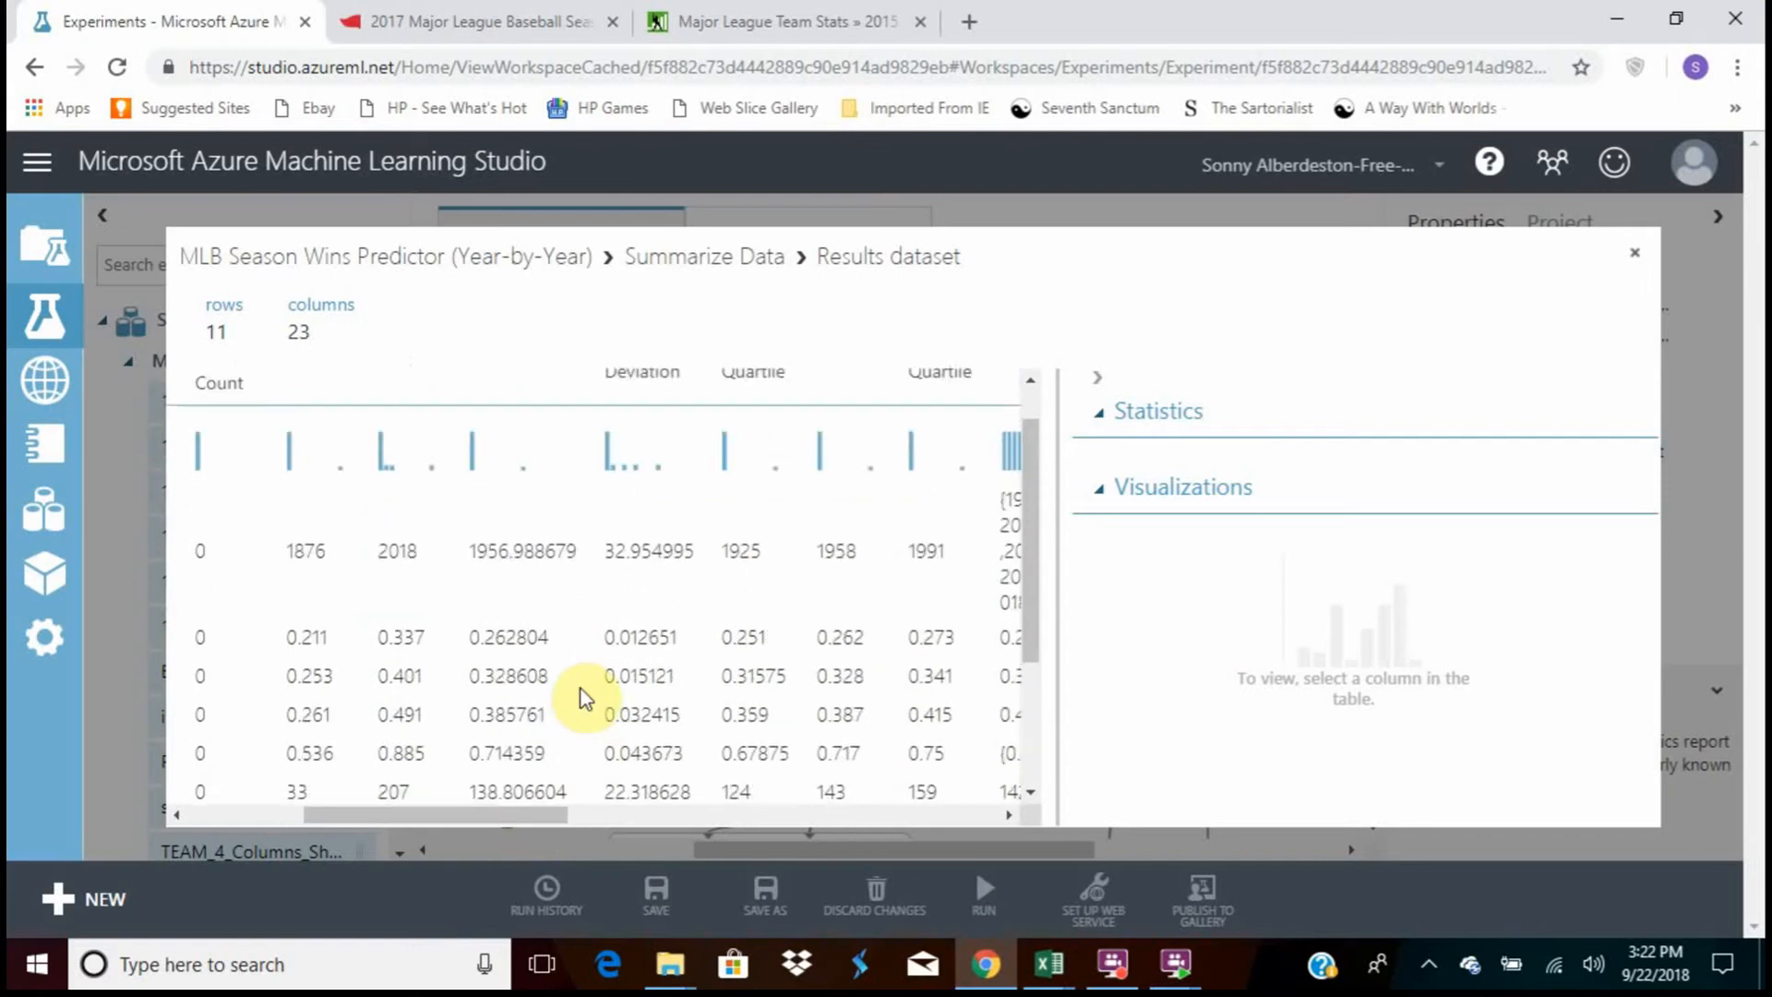
drag(538, 812, 339, 802)
scroll(646, 669, down, 3)
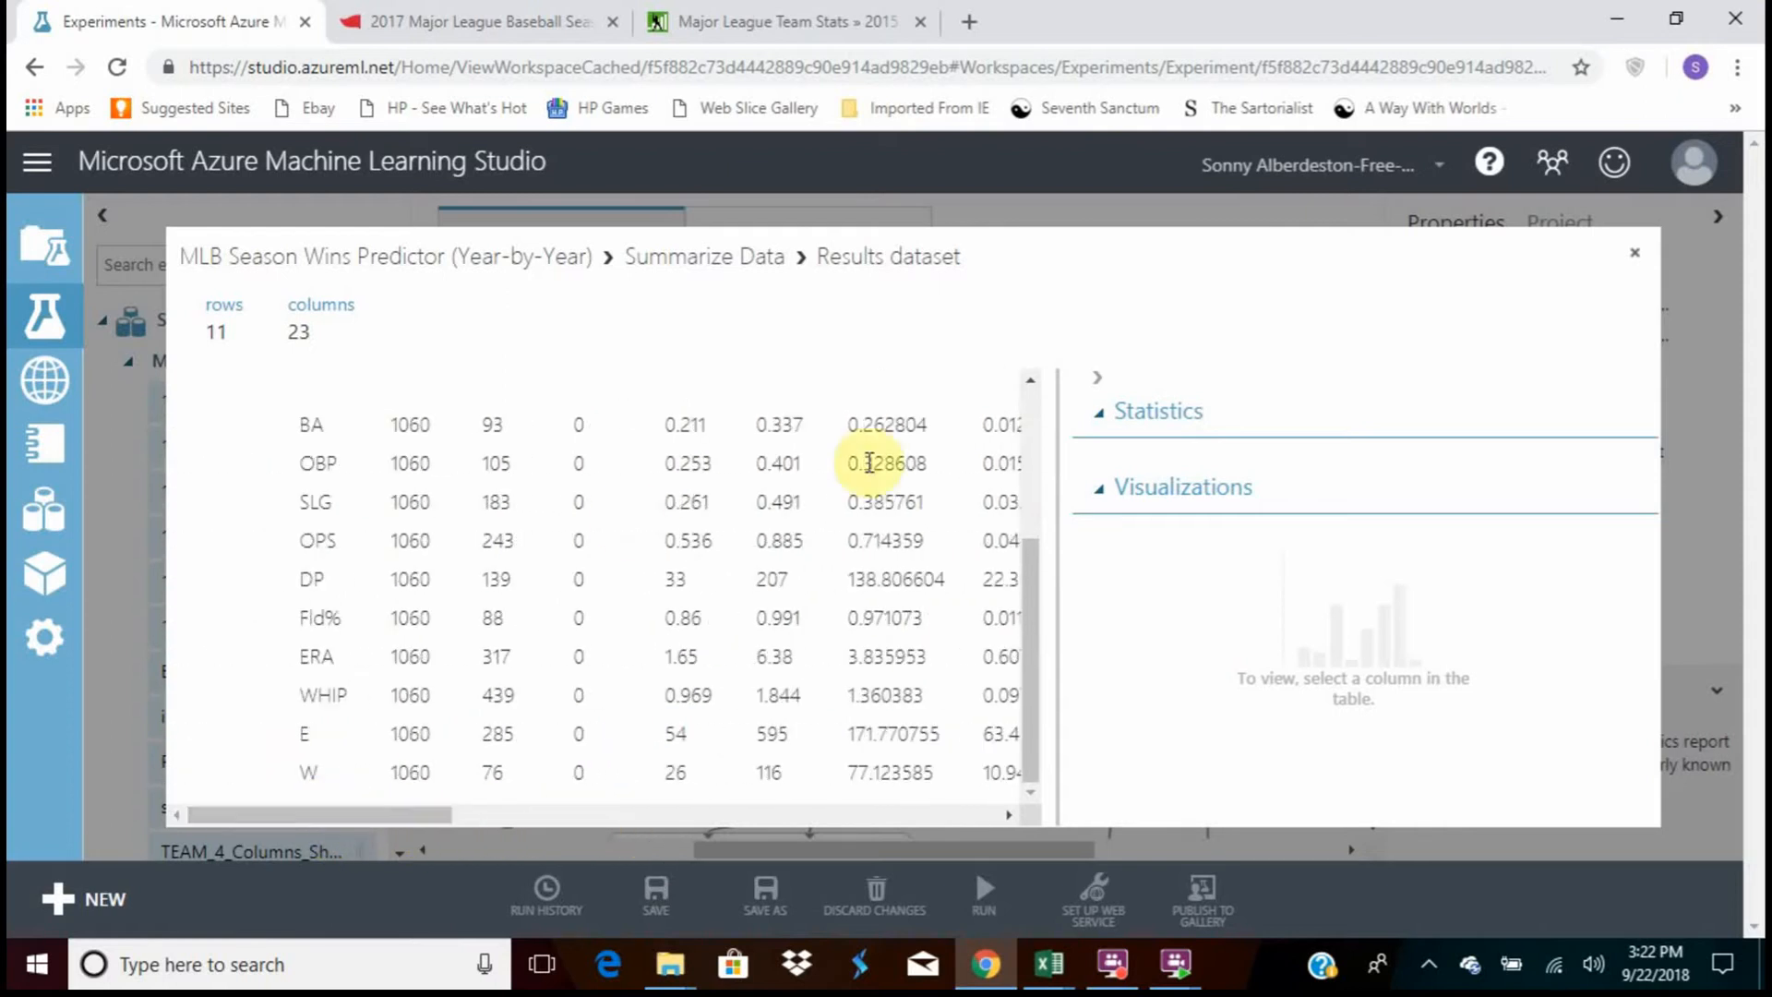
click(1635, 252)
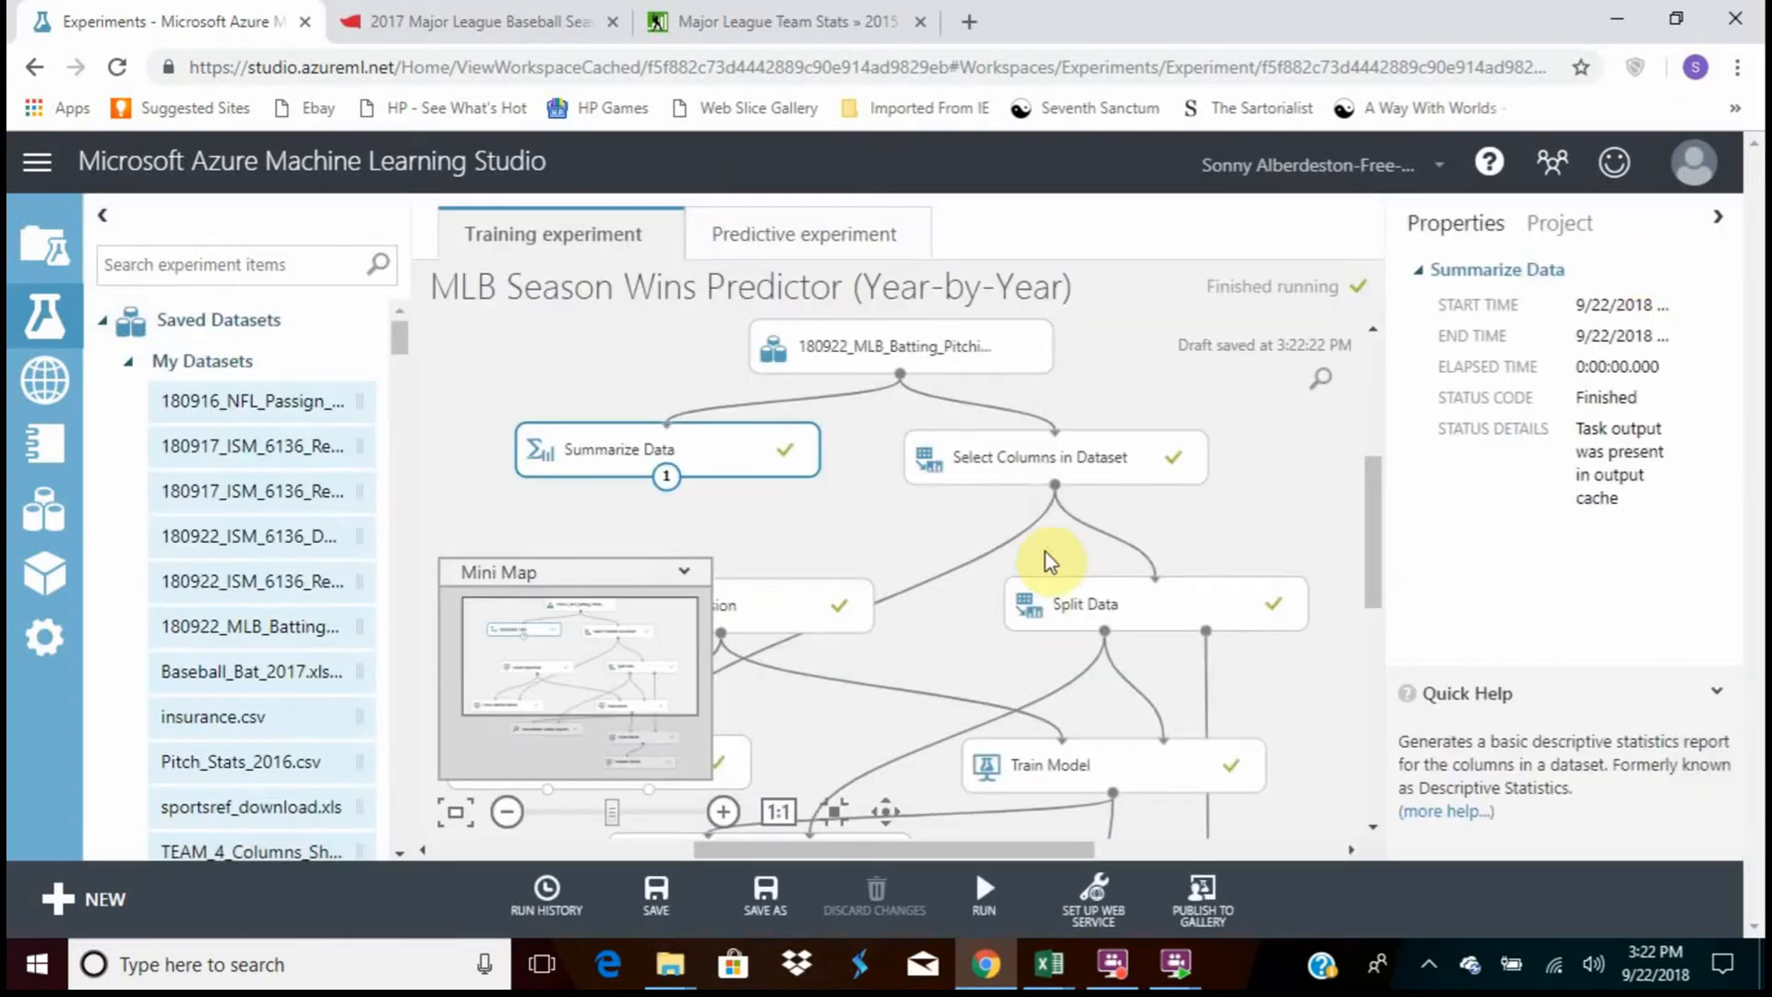
Nudge the Select Columns in Dataset module up beside Summarize Data, visualize its results dataset, and close the view
click(1040, 483)
drag(1137, 464, 1116, 449)
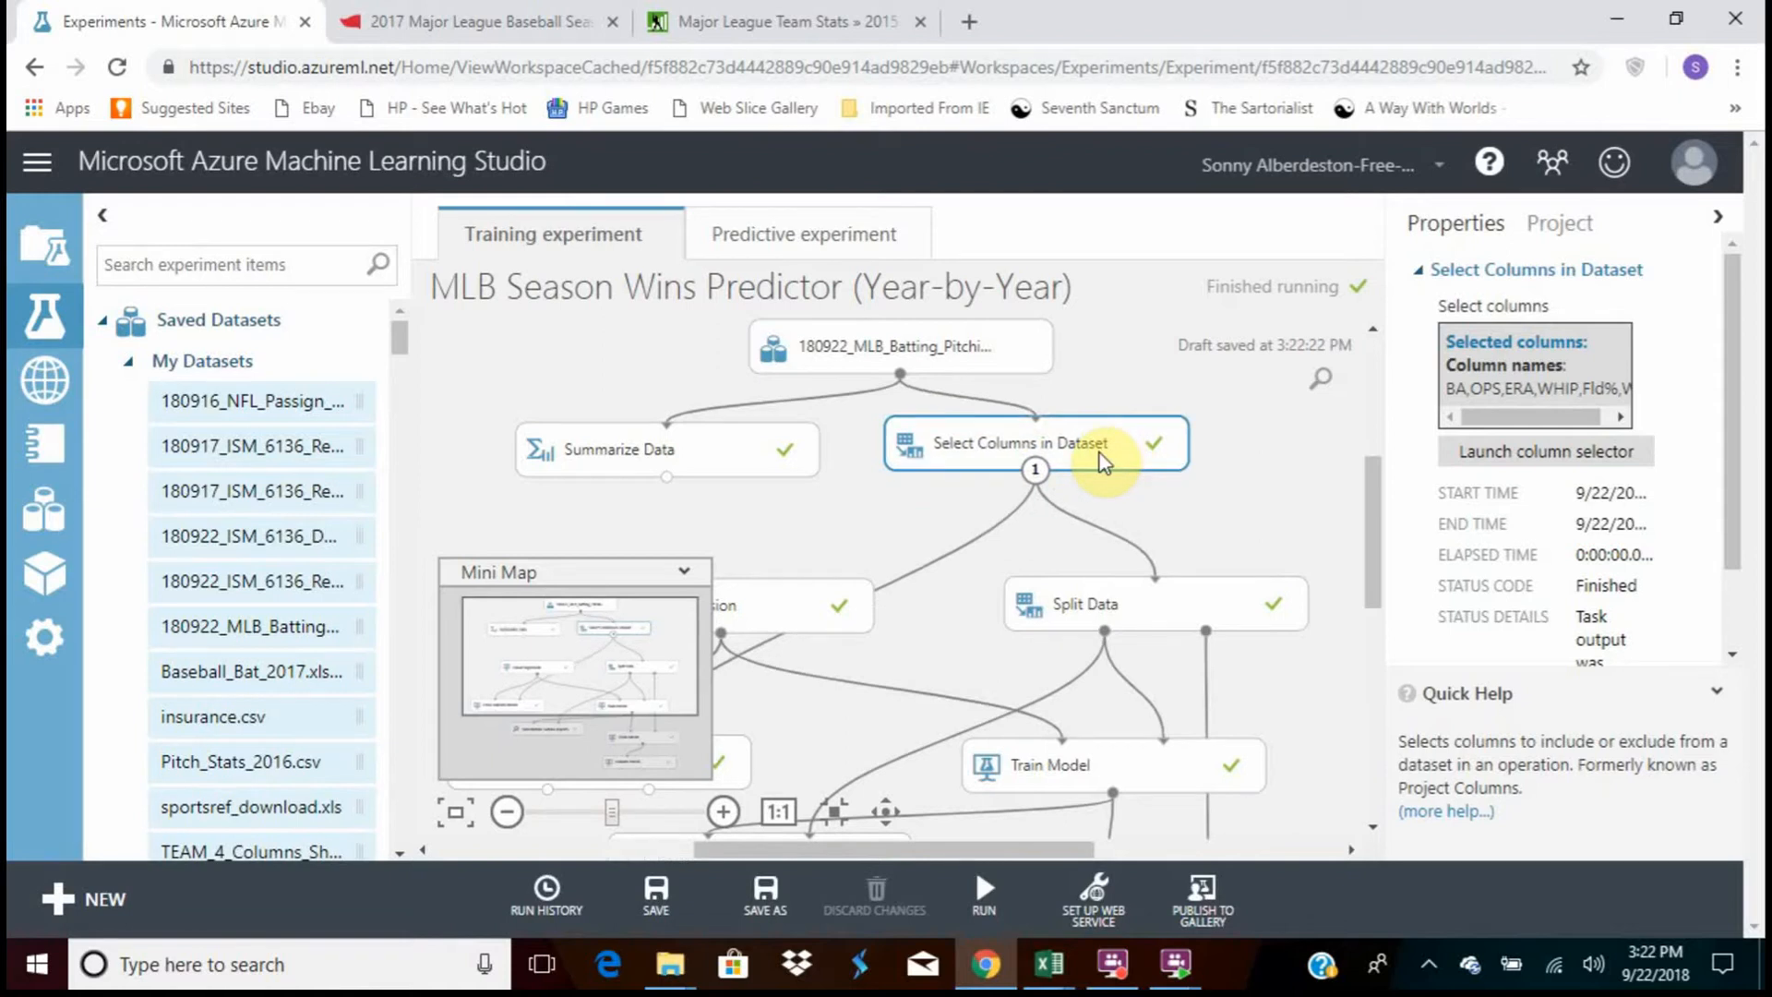
right_click(1103, 462)
mouse_move(1139, 700)
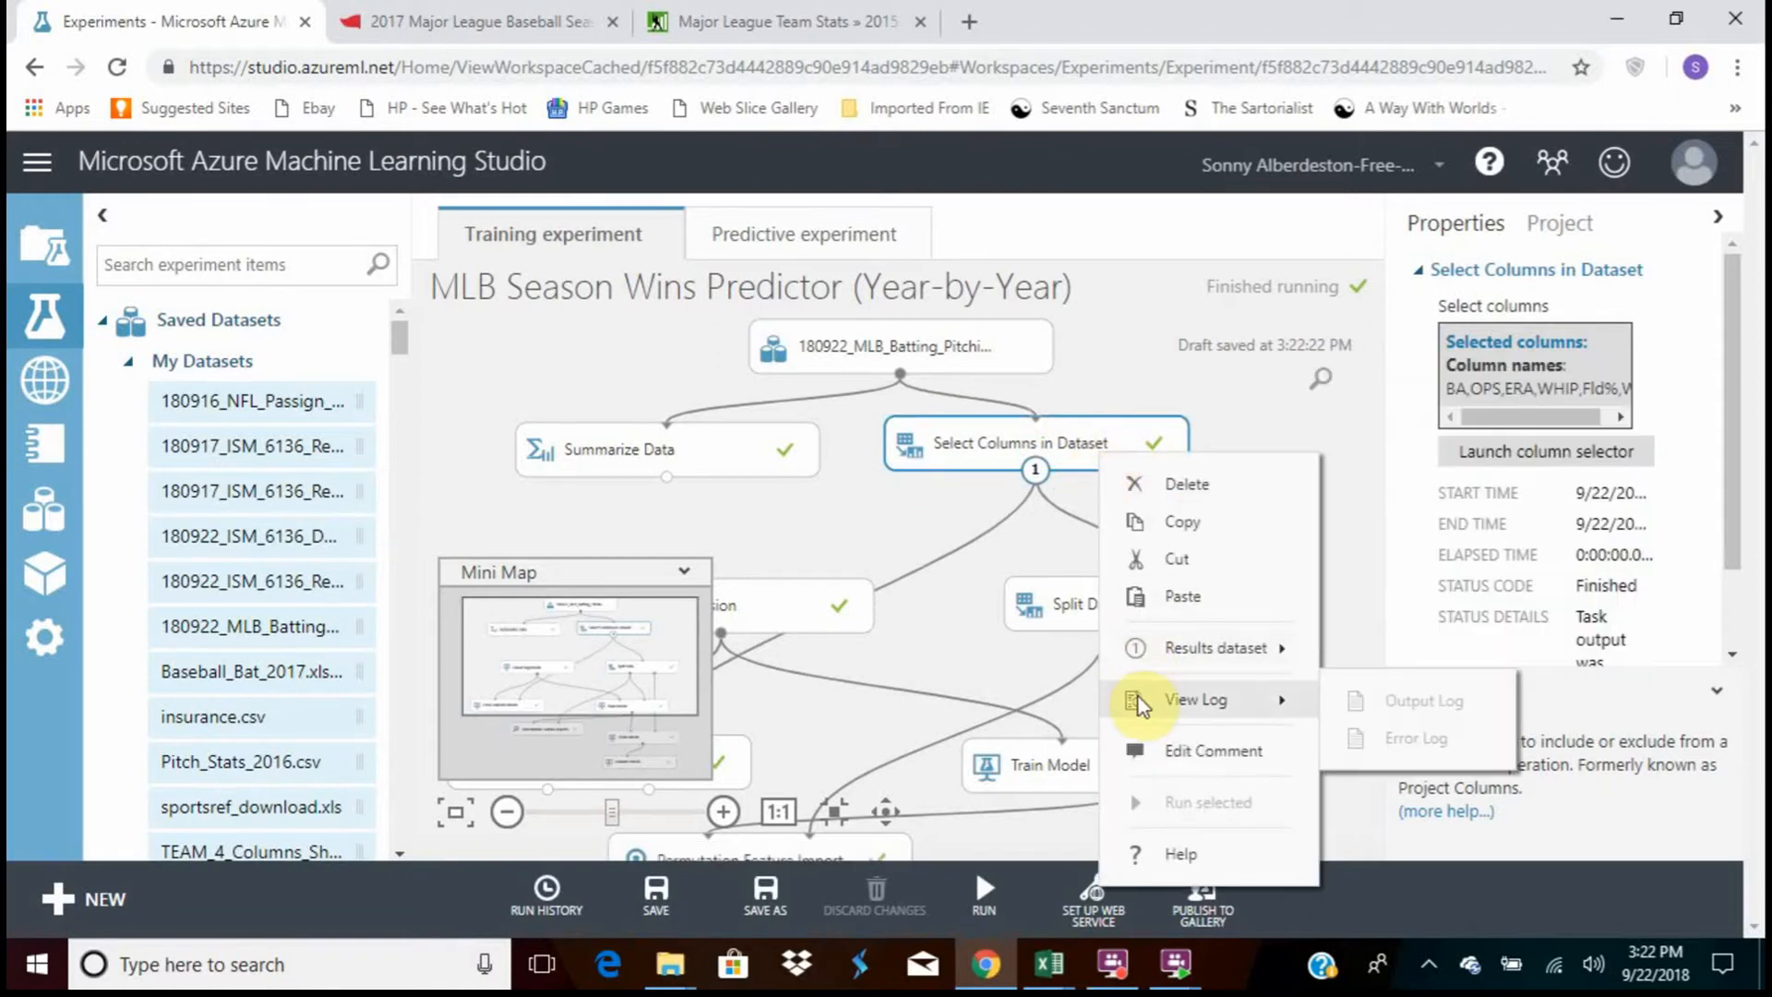
mouse_move(1152, 661)
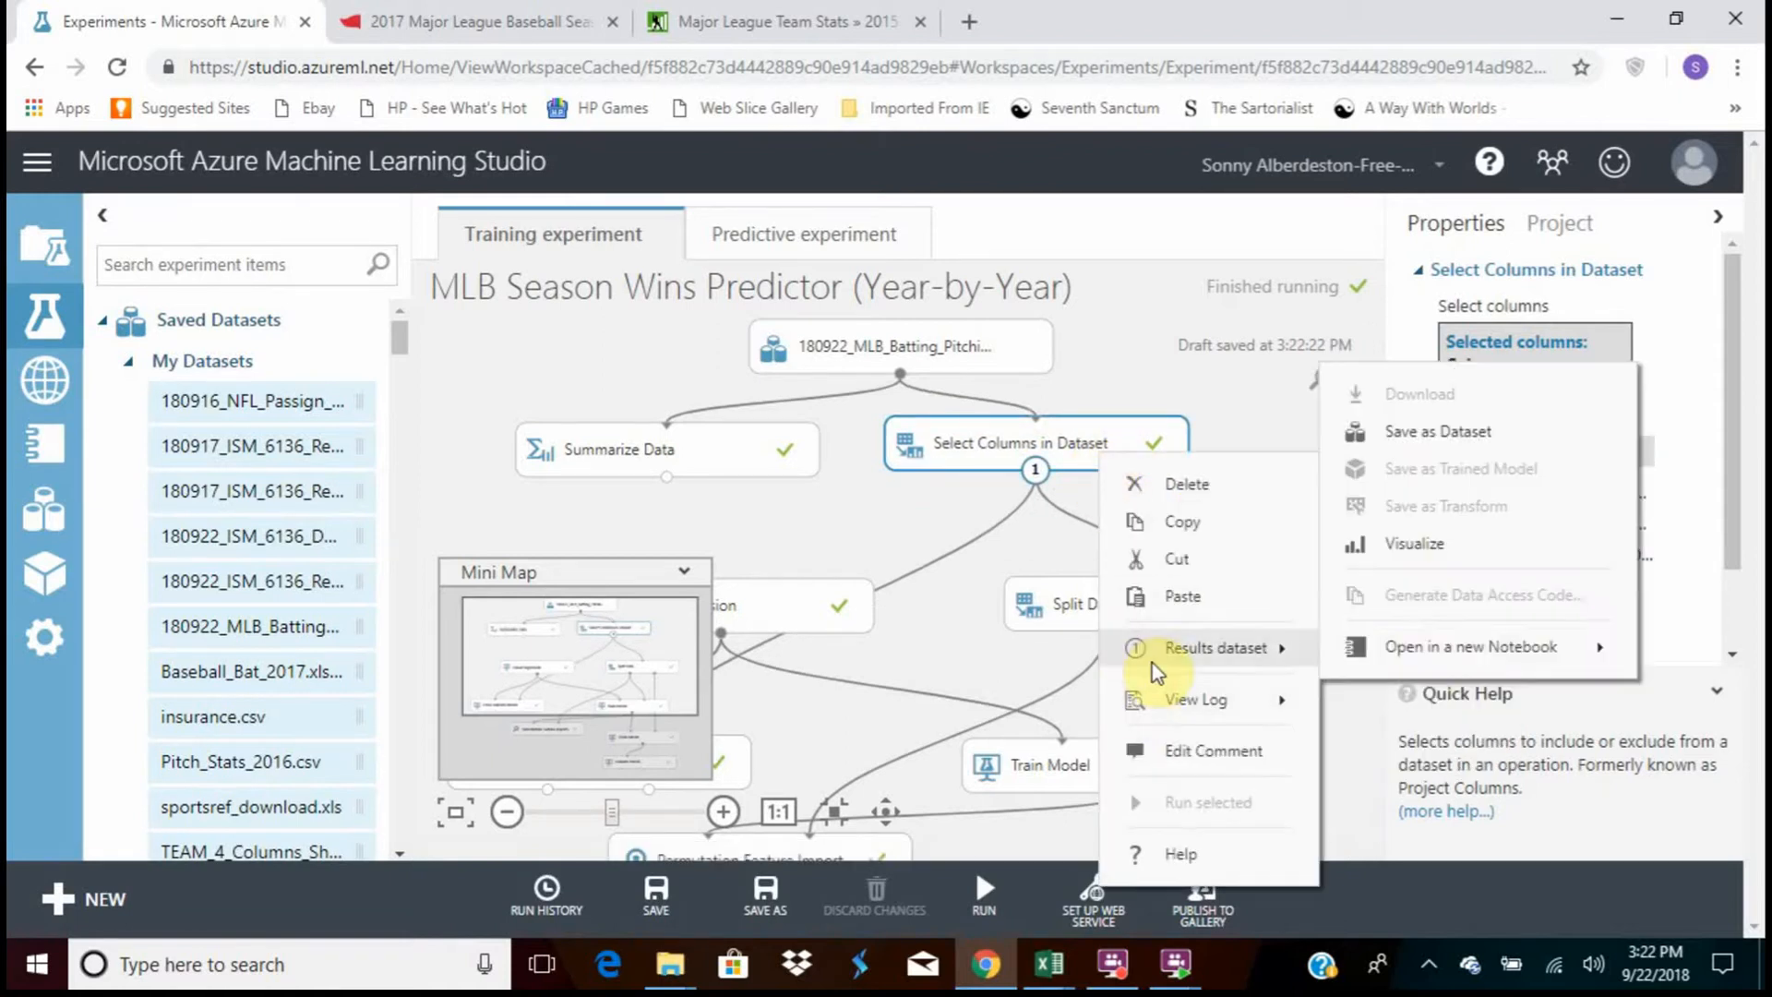
click(1411, 543)
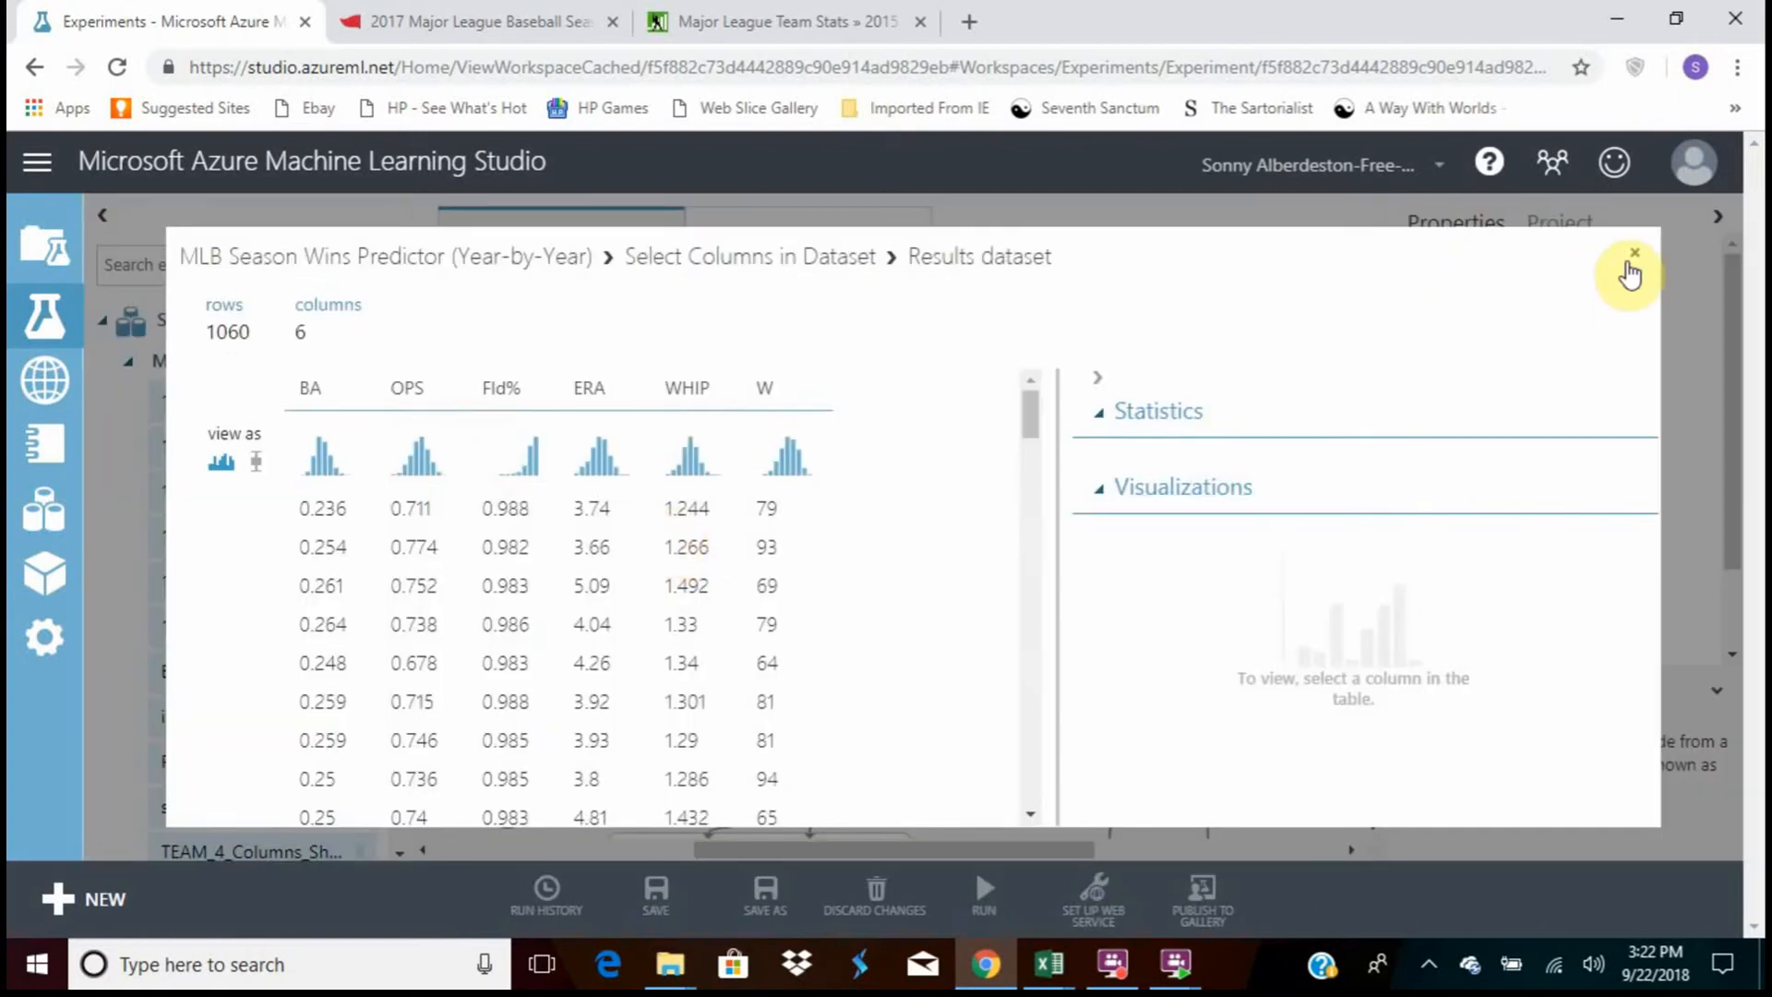
click(1634, 254)
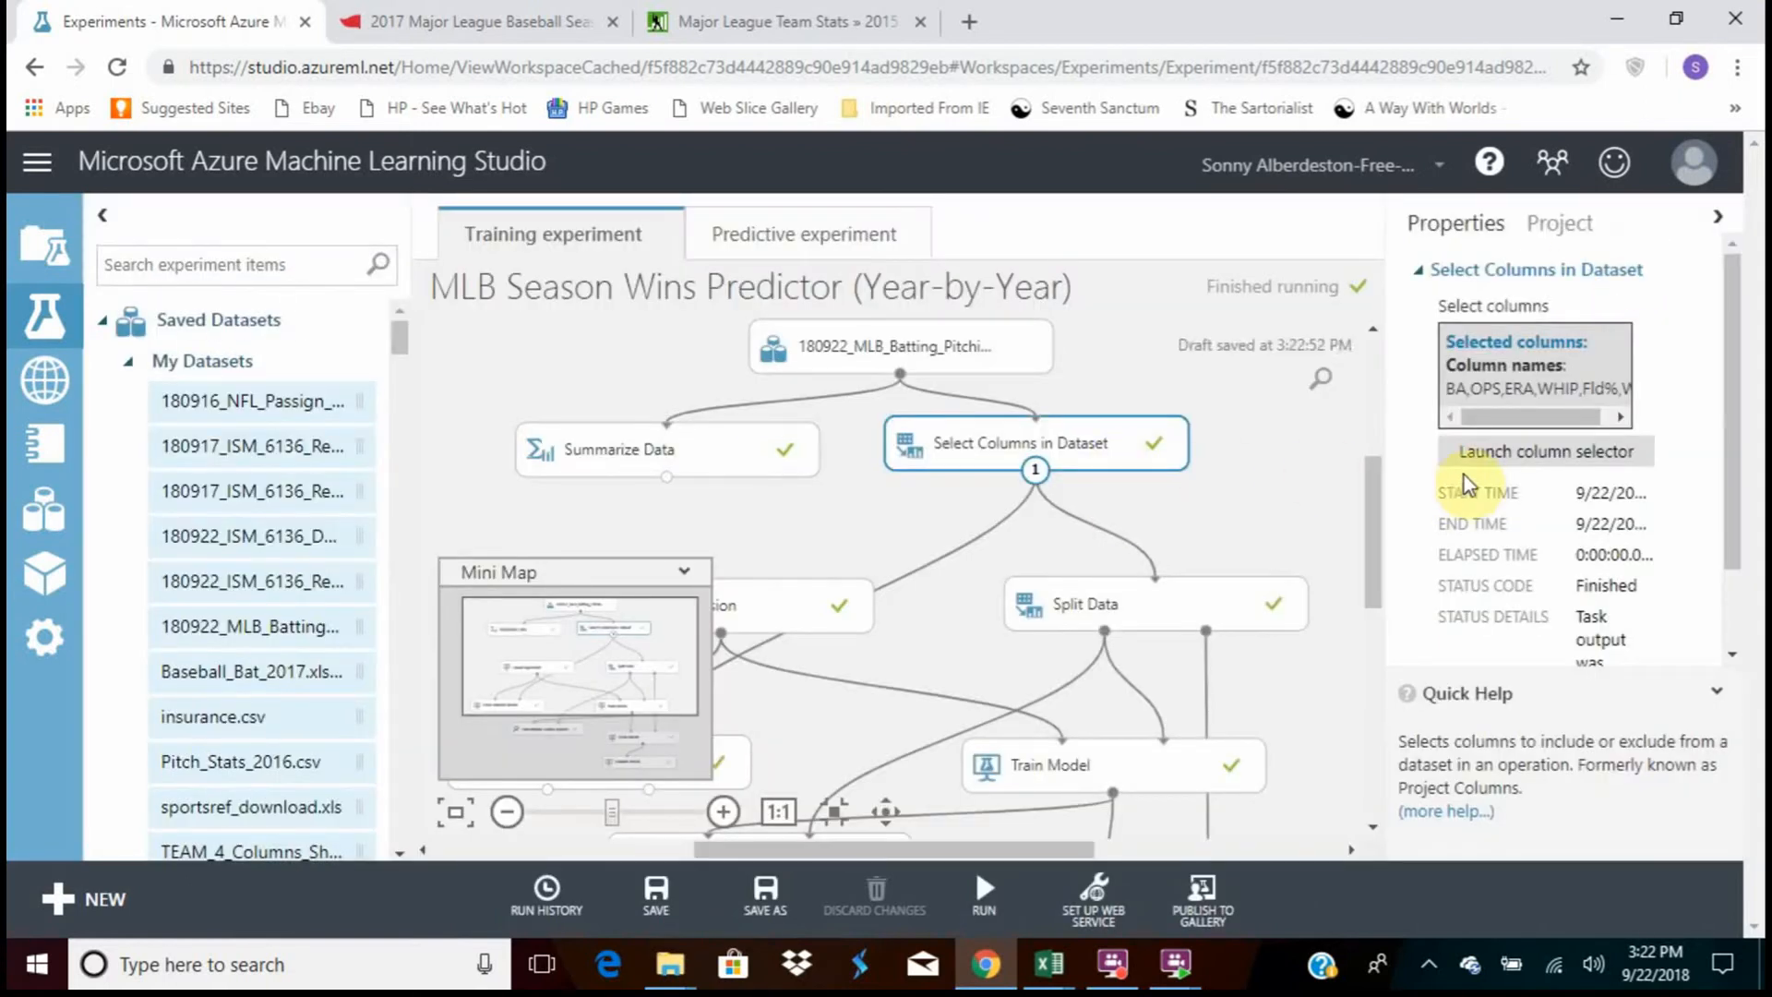
Open the column selector for Select Columns in Dataset, review the selected columns BA, OPS, ERA, WHIP and Fld%, and accept the selection
click(1497, 449)
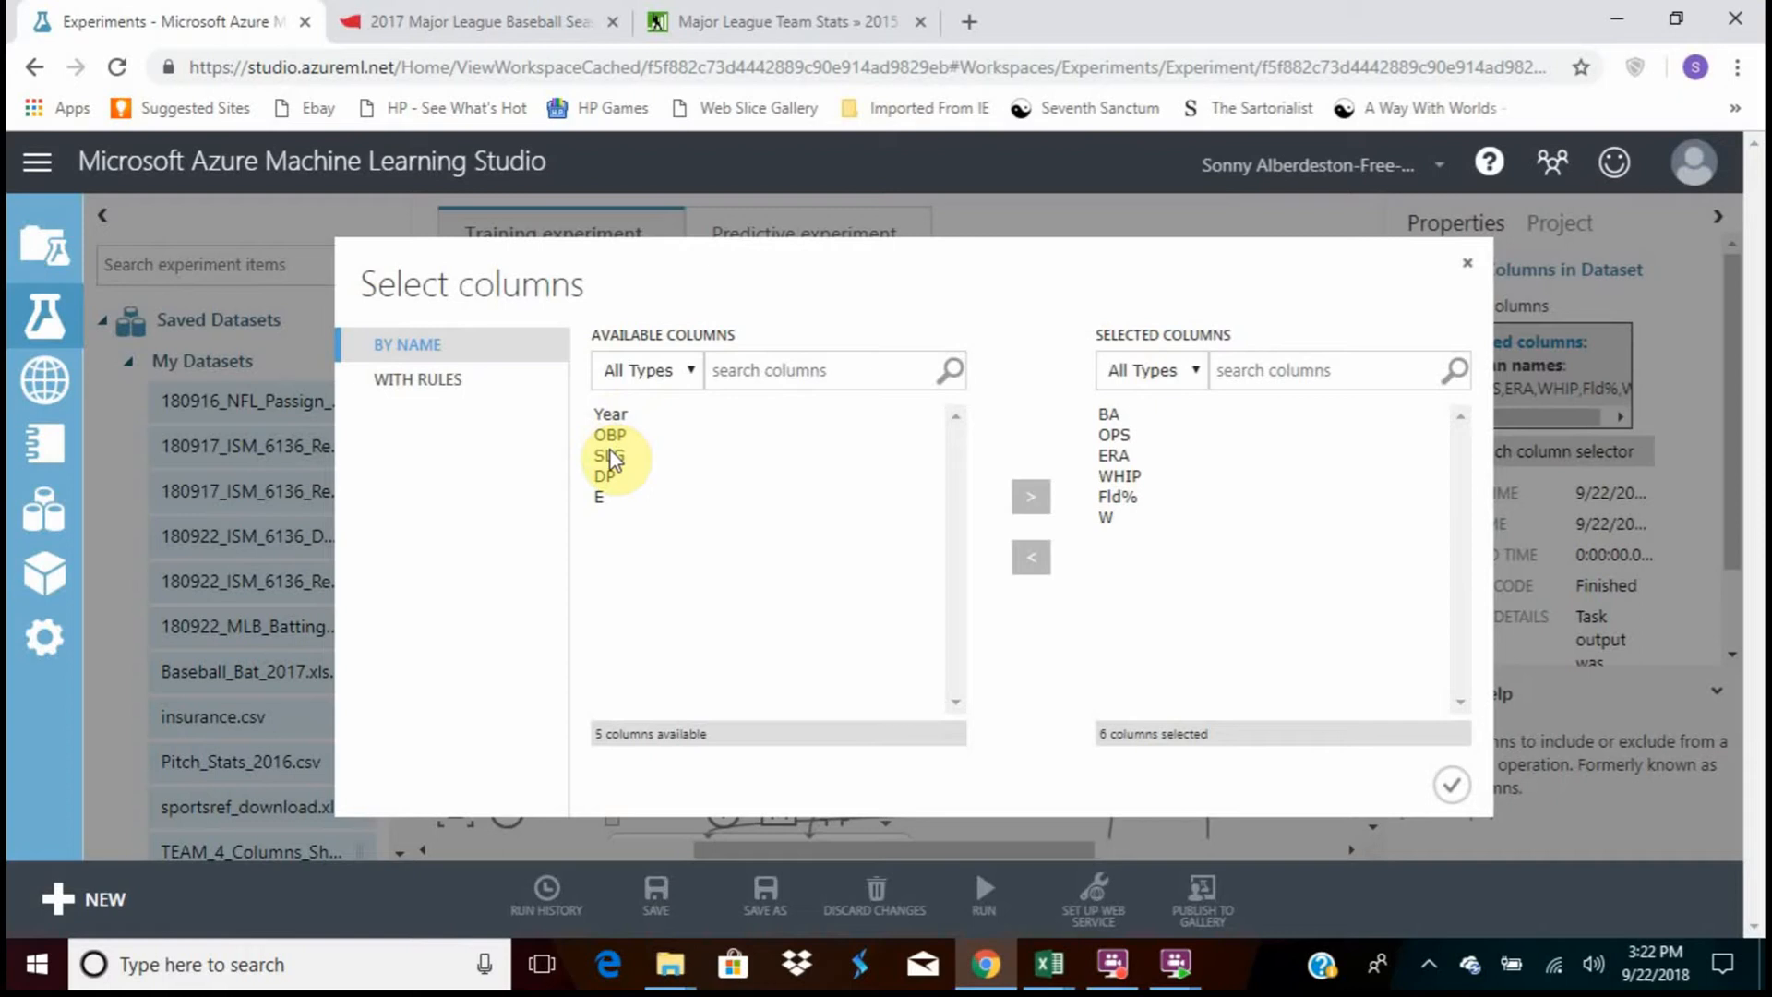
click(1113, 416)
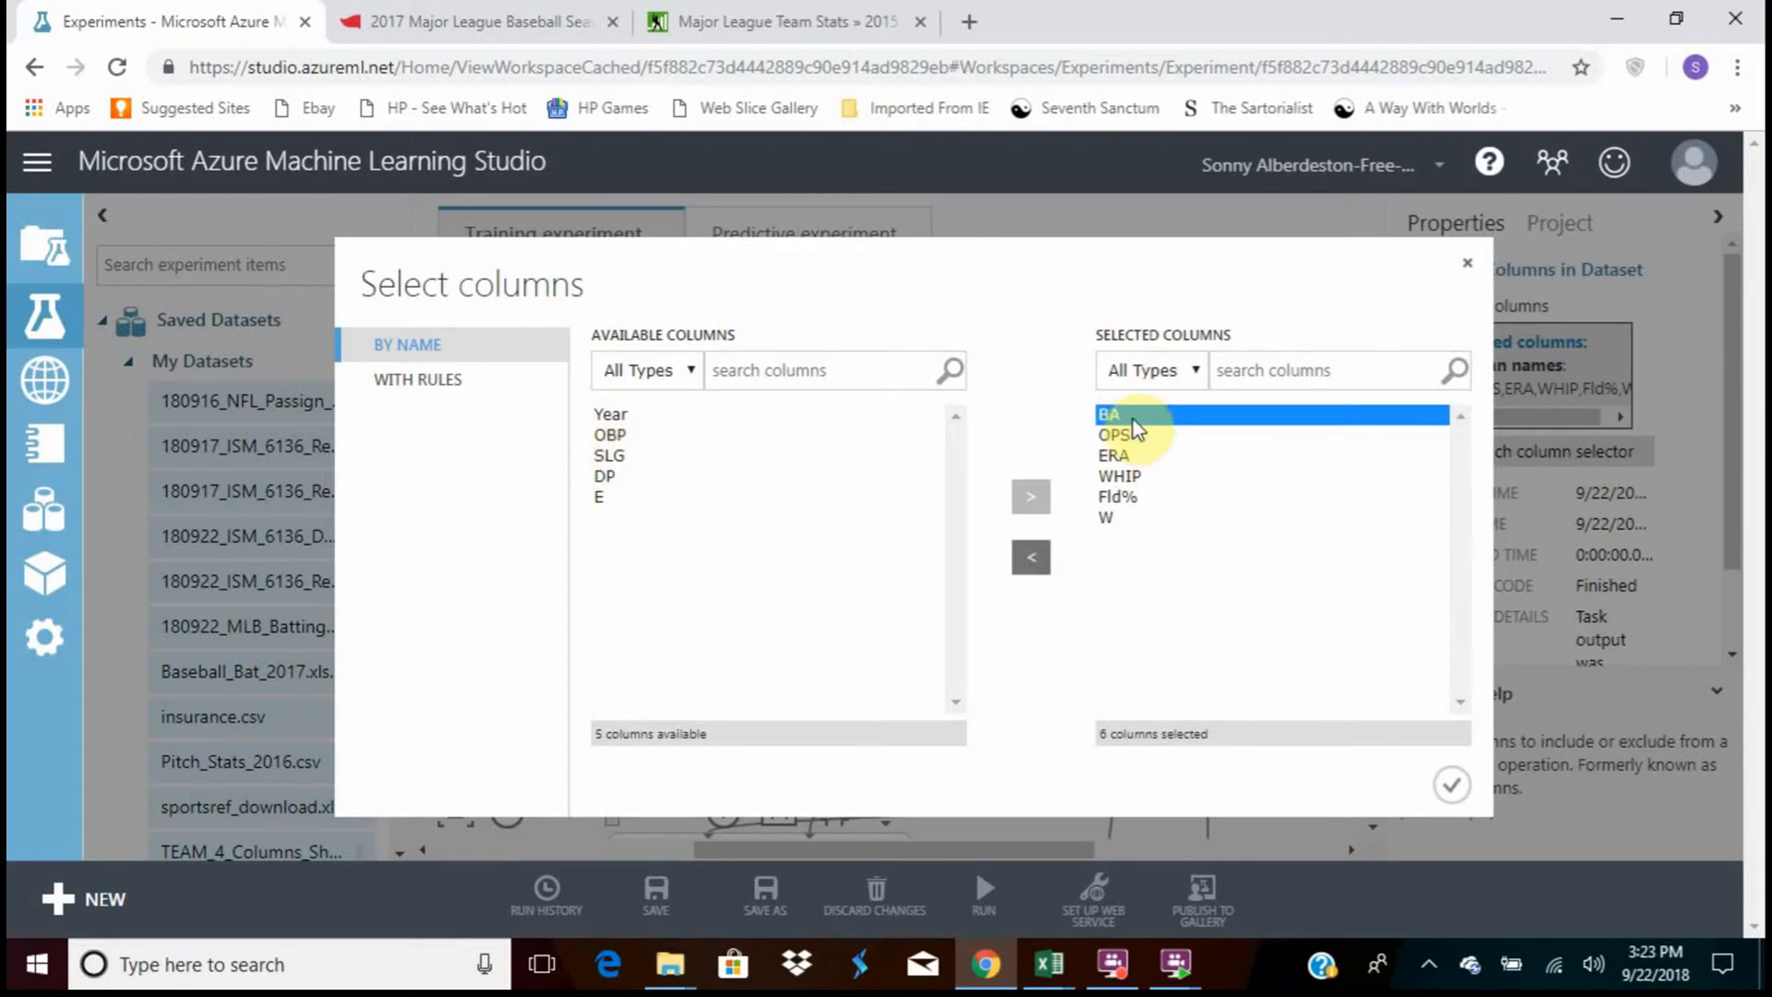
click(1130, 435)
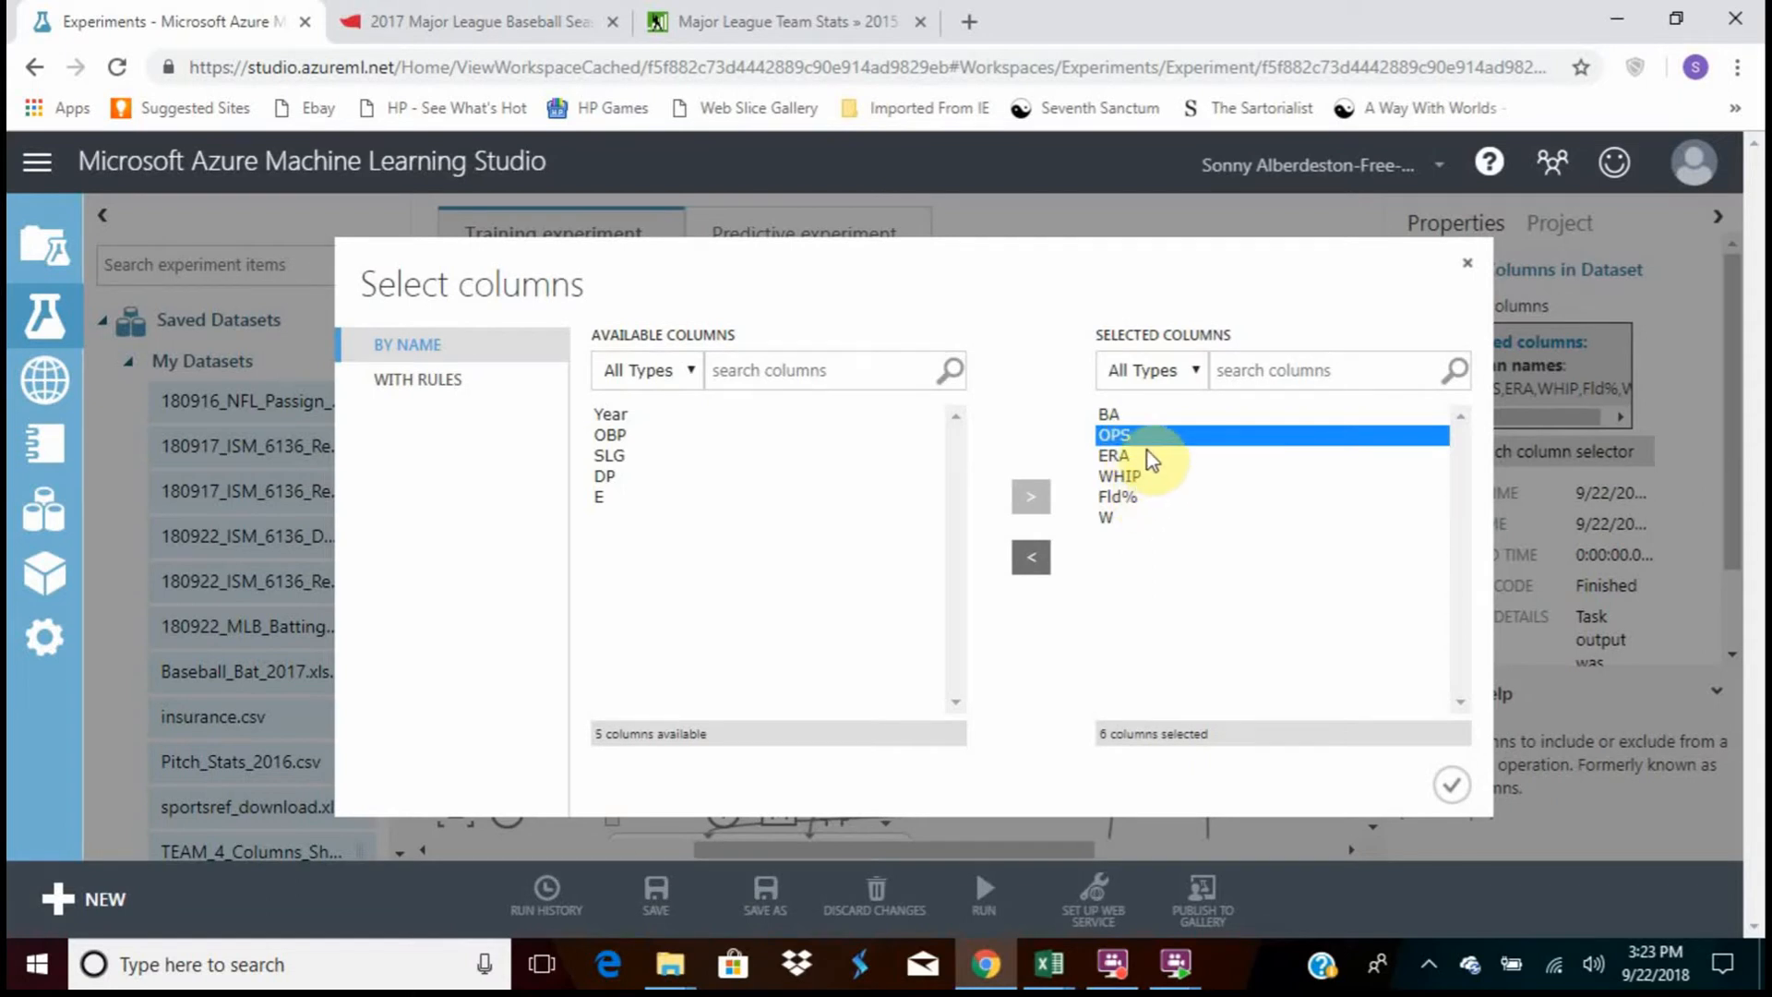
click(1148, 452)
click(1150, 478)
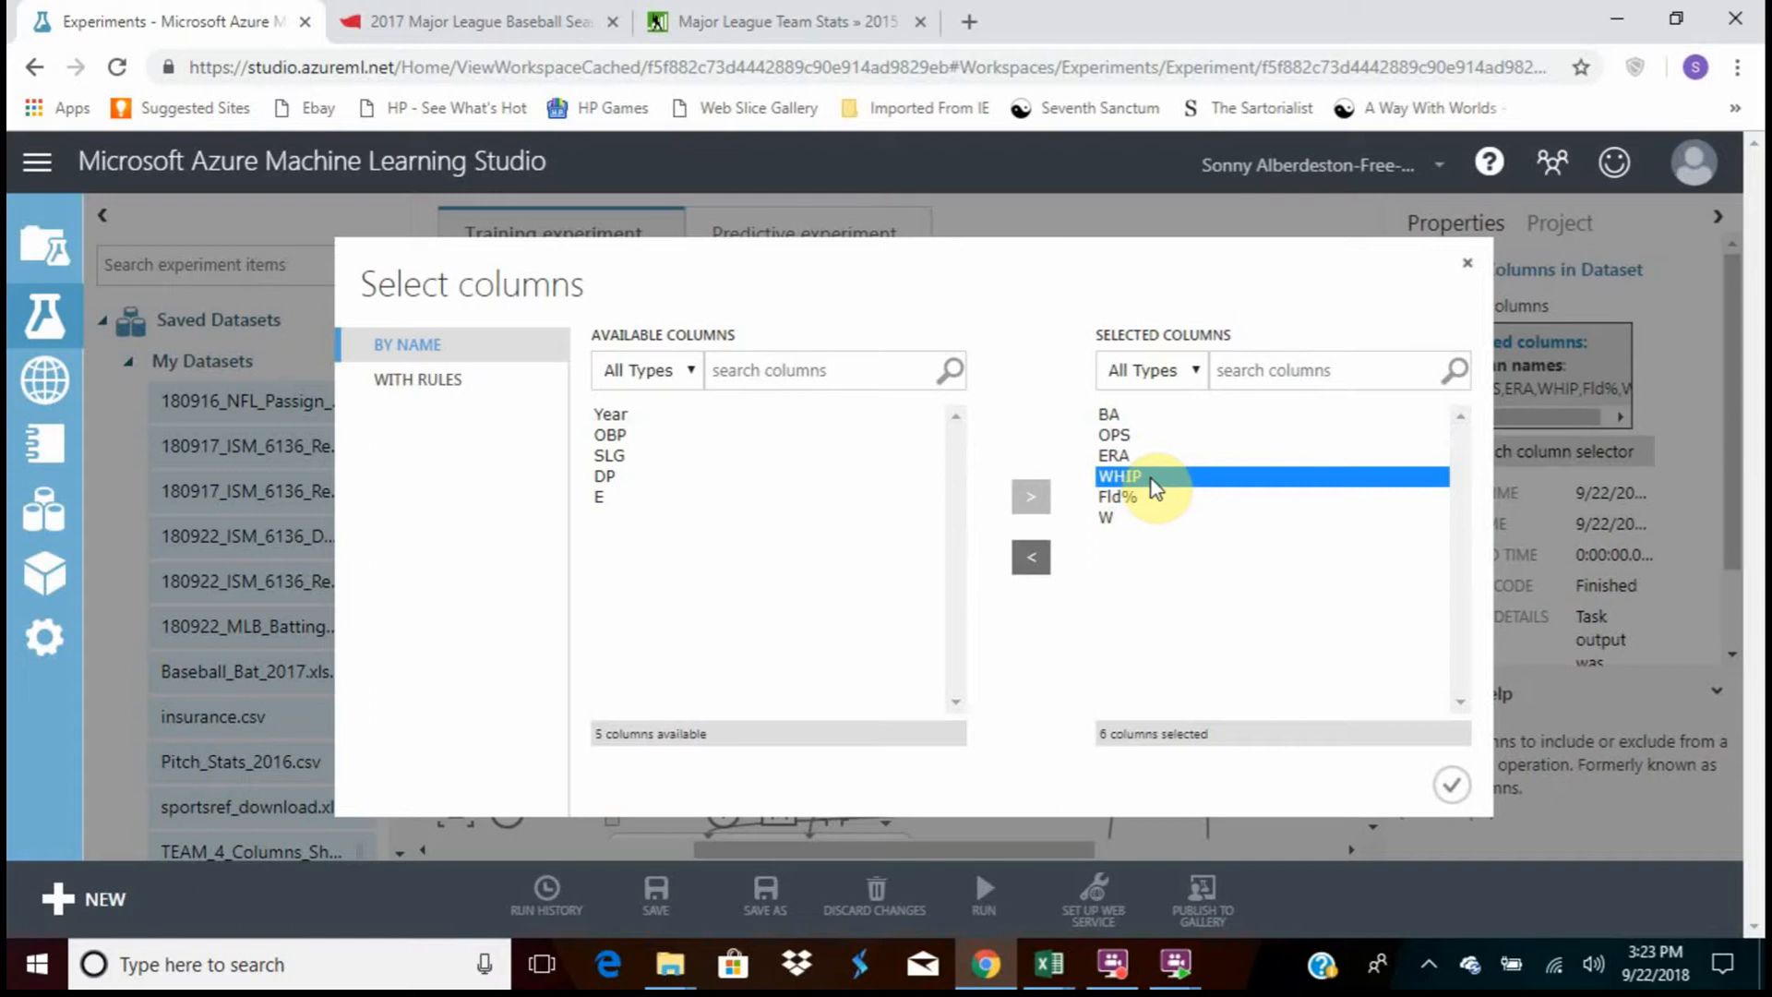
click(1155, 461)
click(1155, 480)
click(1153, 498)
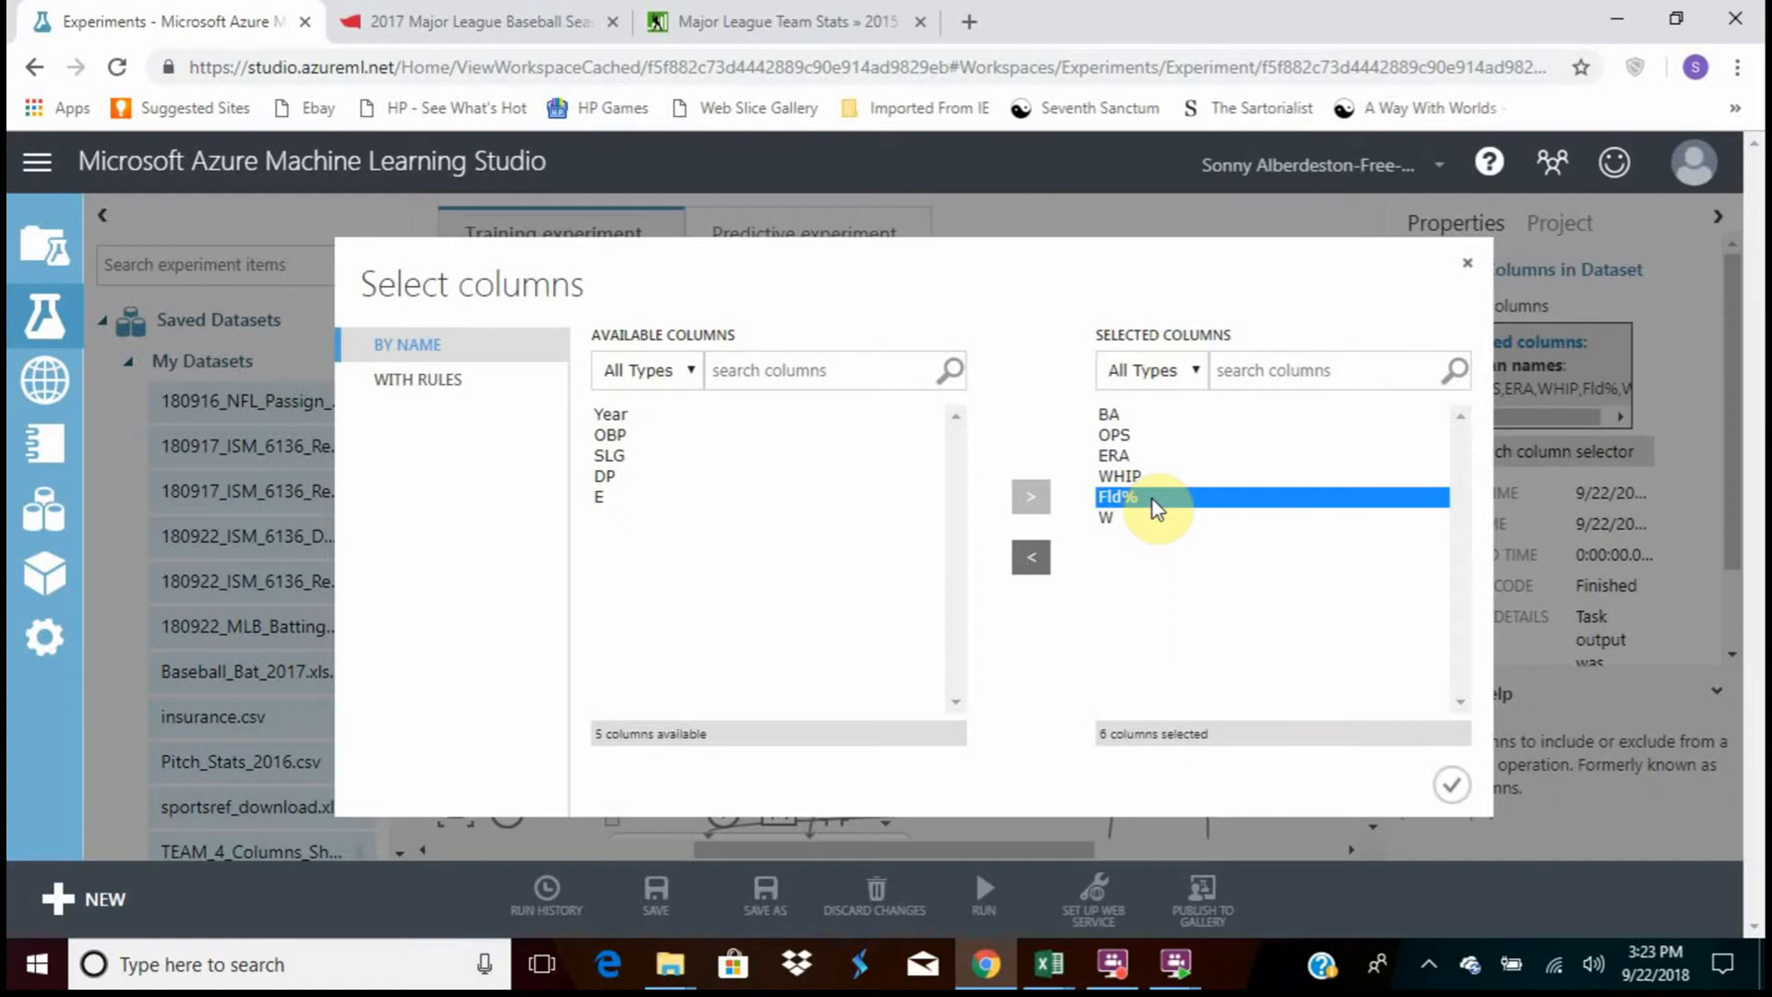
click(1450, 789)
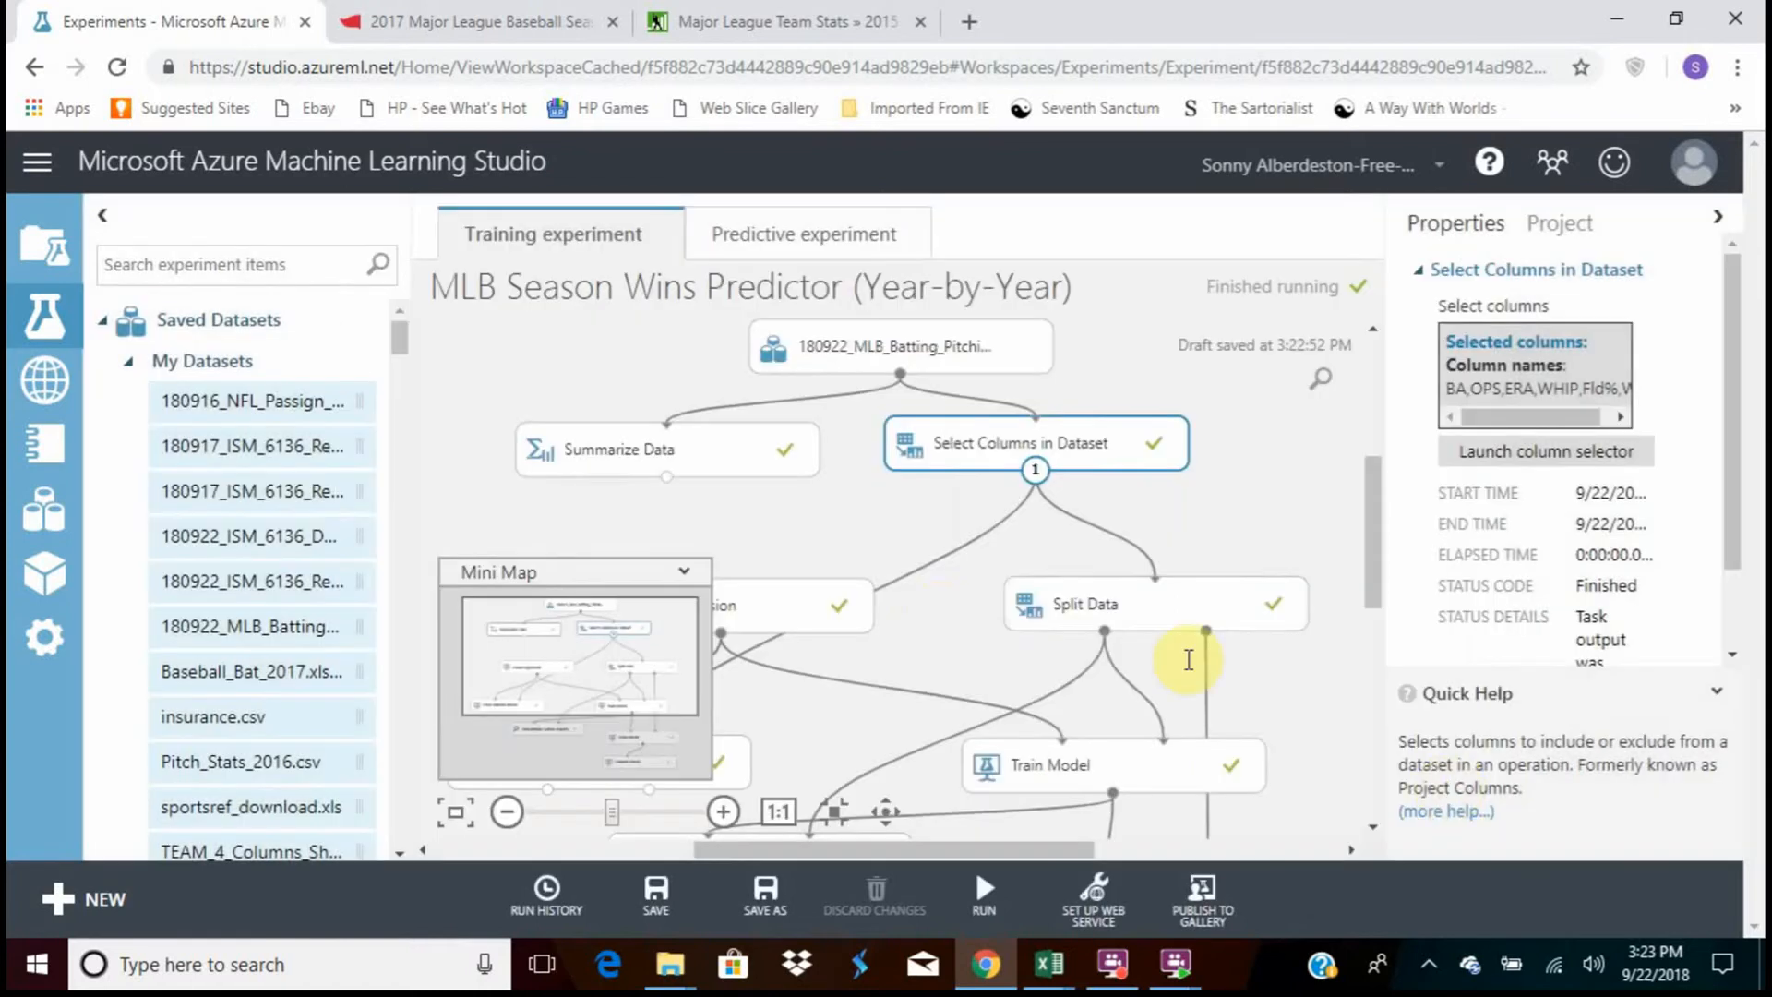
Move the Split Data and Linear Regression modules up on the canvas and show Split Data's properties
drag(1162, 576, 1159, 541)
drag(766, 607, 845, 569)
click(1099, 568)
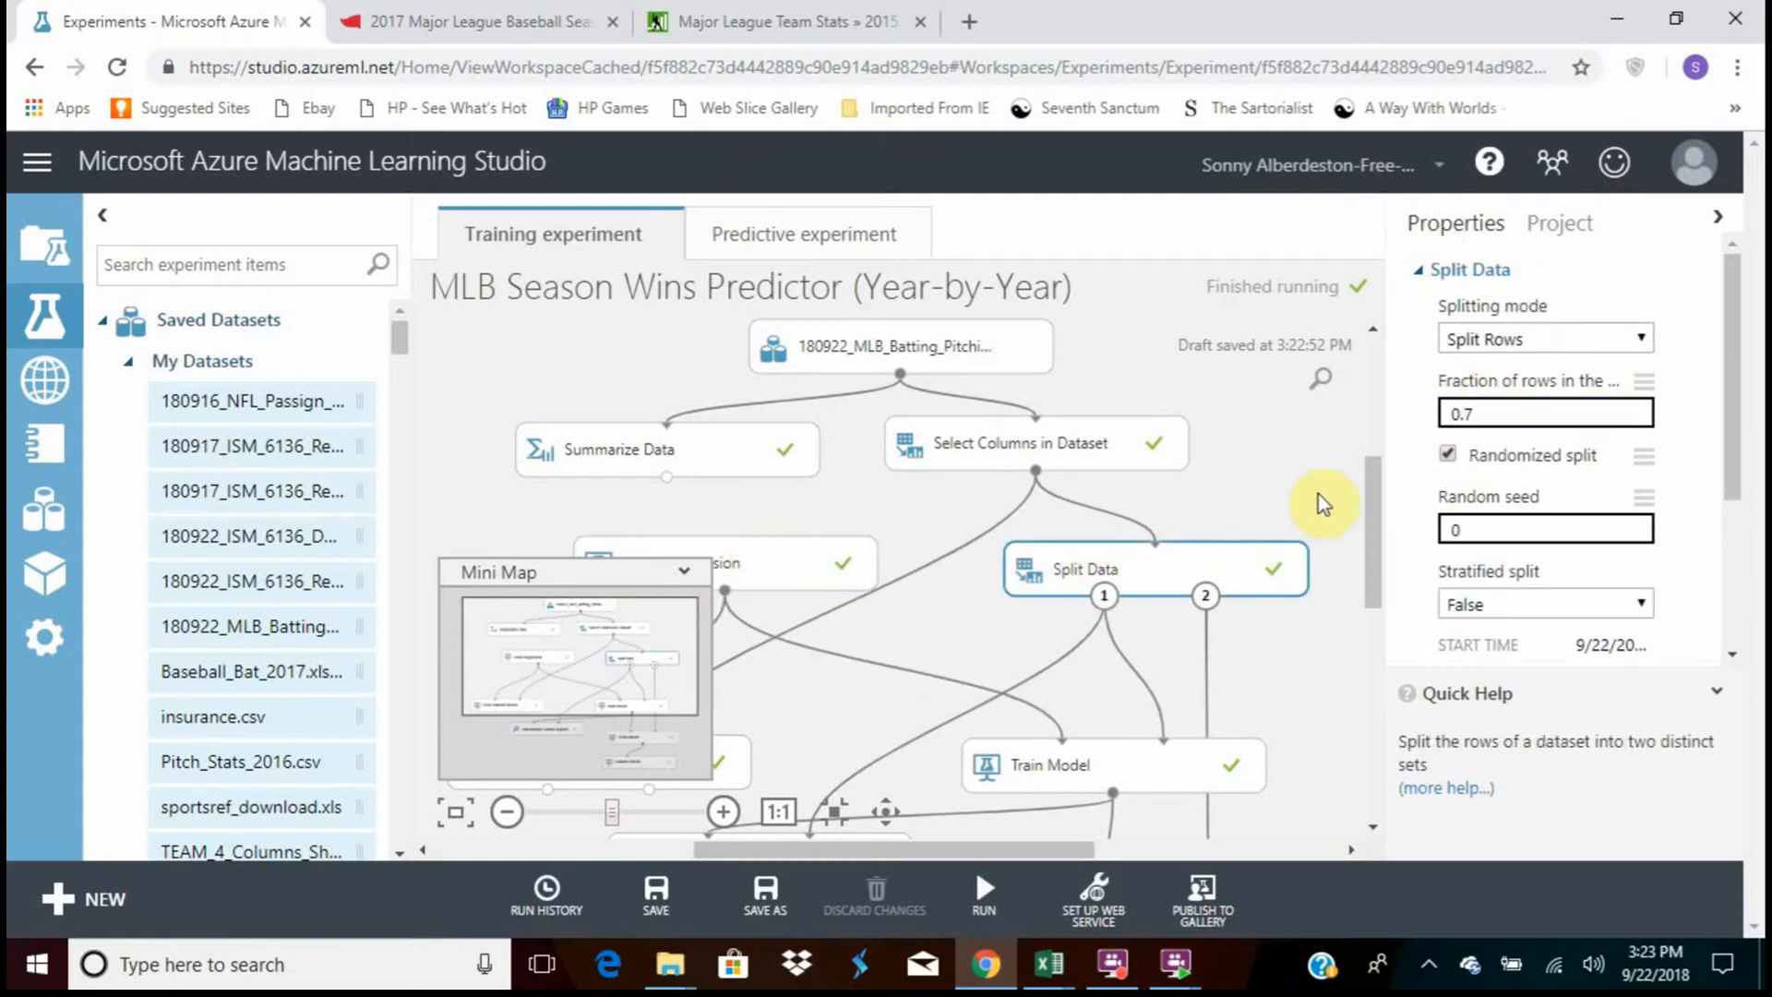
Move the Train Model module up closer beneath Split Data and nudge Linear Regression slightly to the right
drag(1360, 518, 1360, 572)
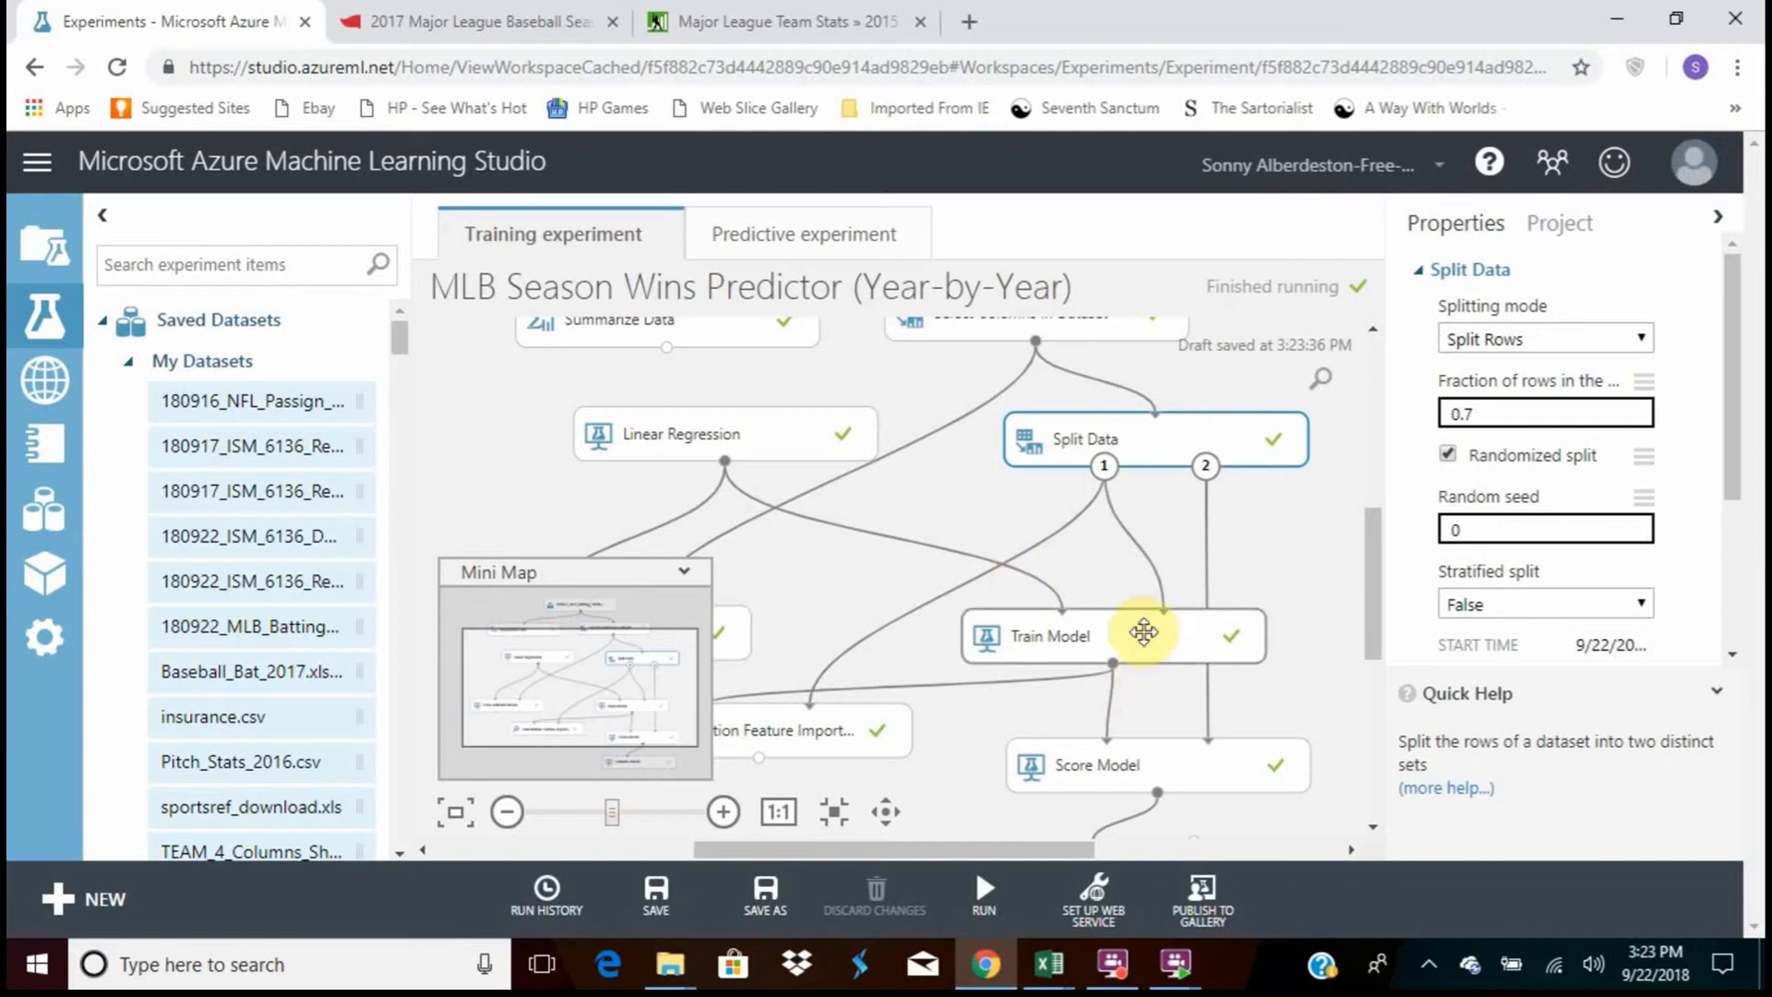
drag(1145, 635, 1165, 567)
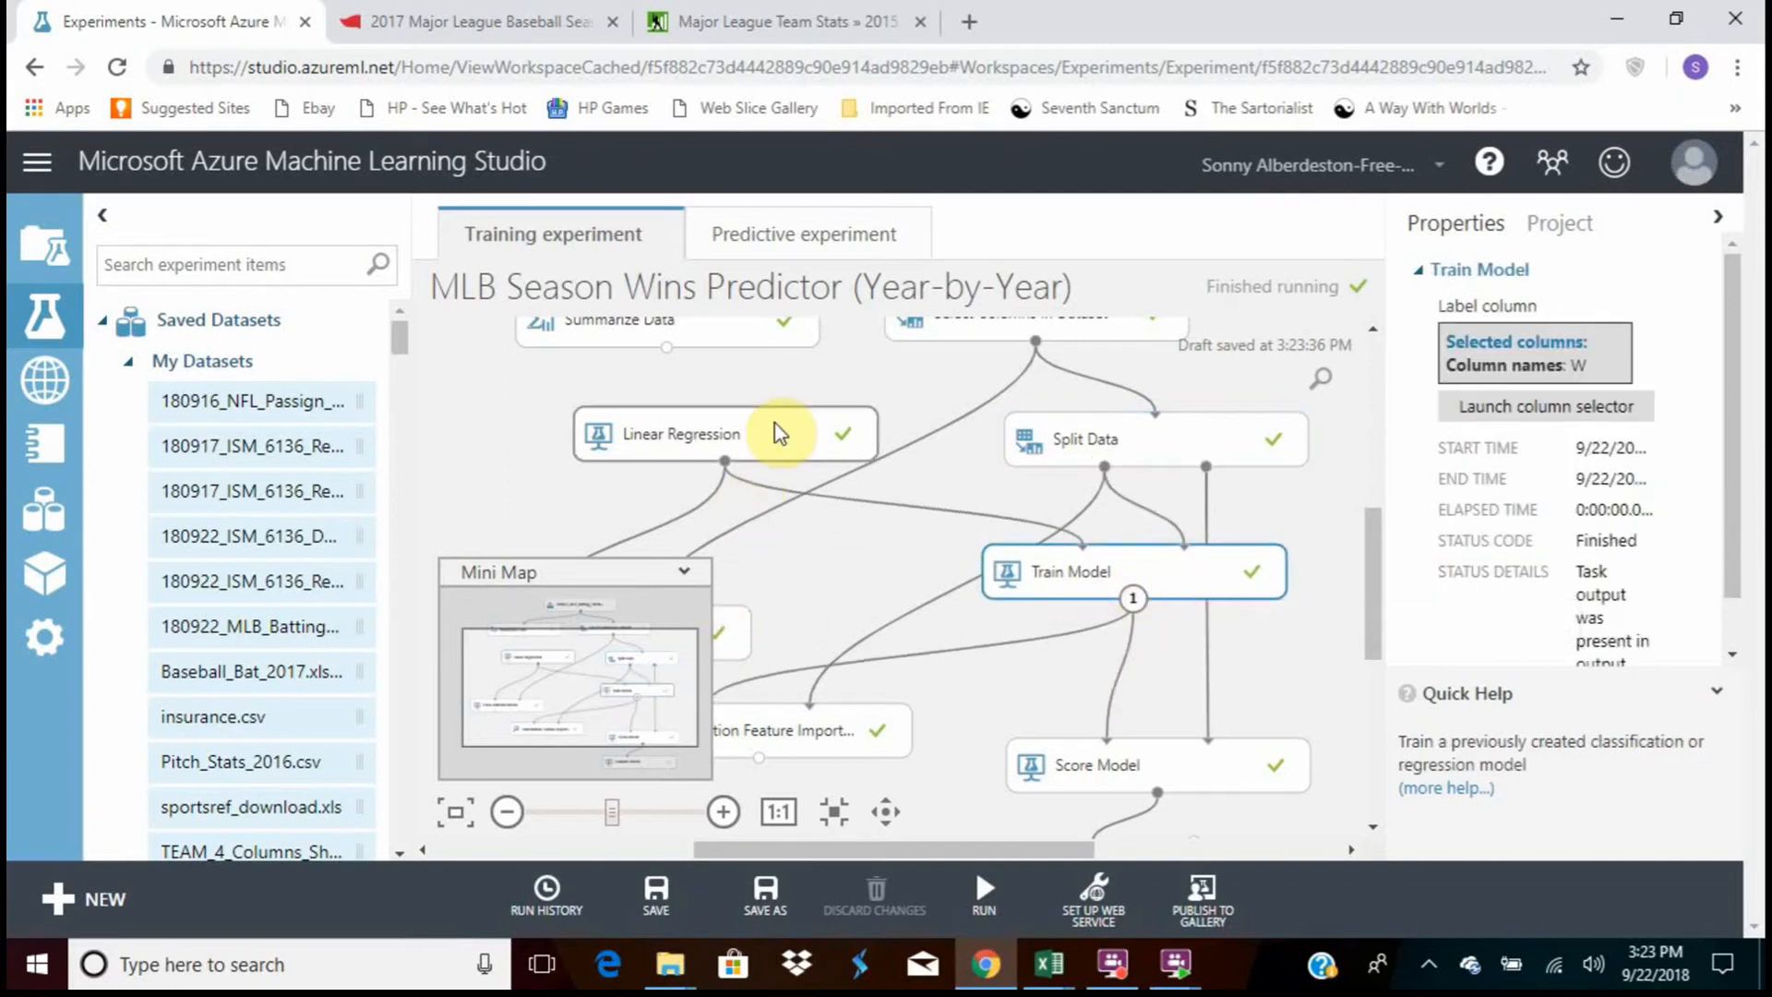
click(773, 451)
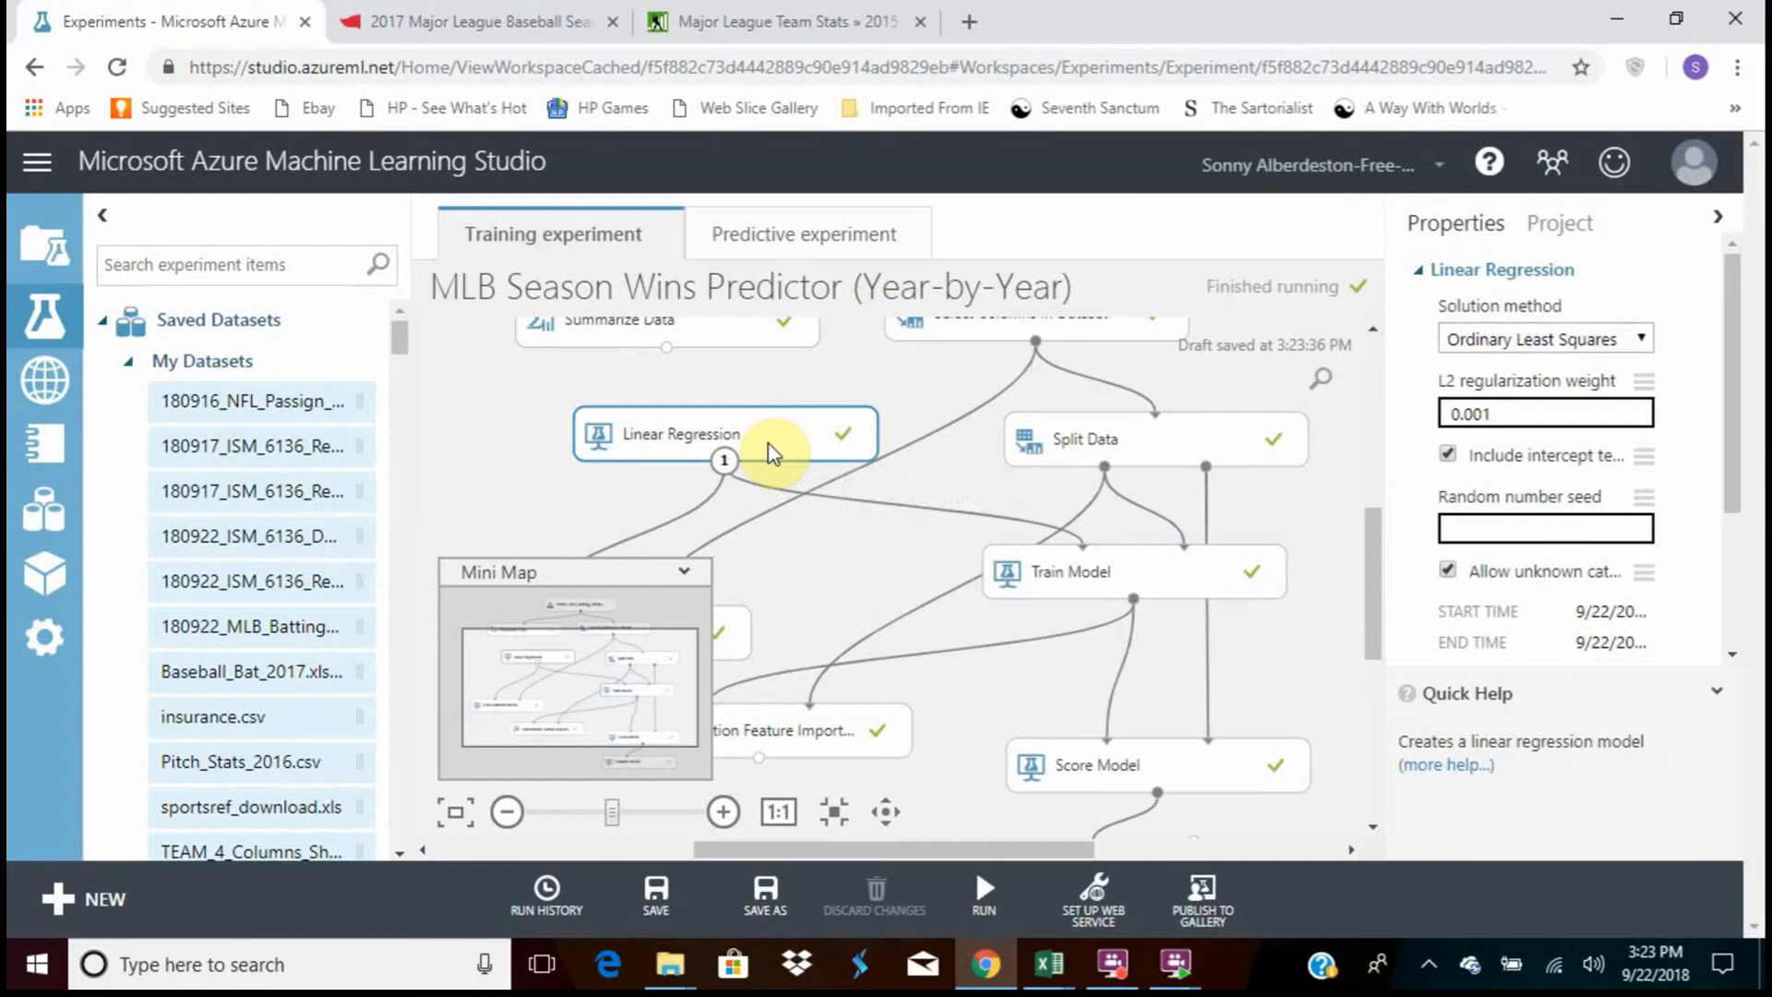
mouse_move(773, 450)
mouse_down()
mouse_move(806, 459)
mouse_move(781, 441)
mouse_move(792, 453)
mouse_up()
Move the Cross Validate Model module up beside Train Model and visualize its scored results
drag(1376, 573, 1376, 613)
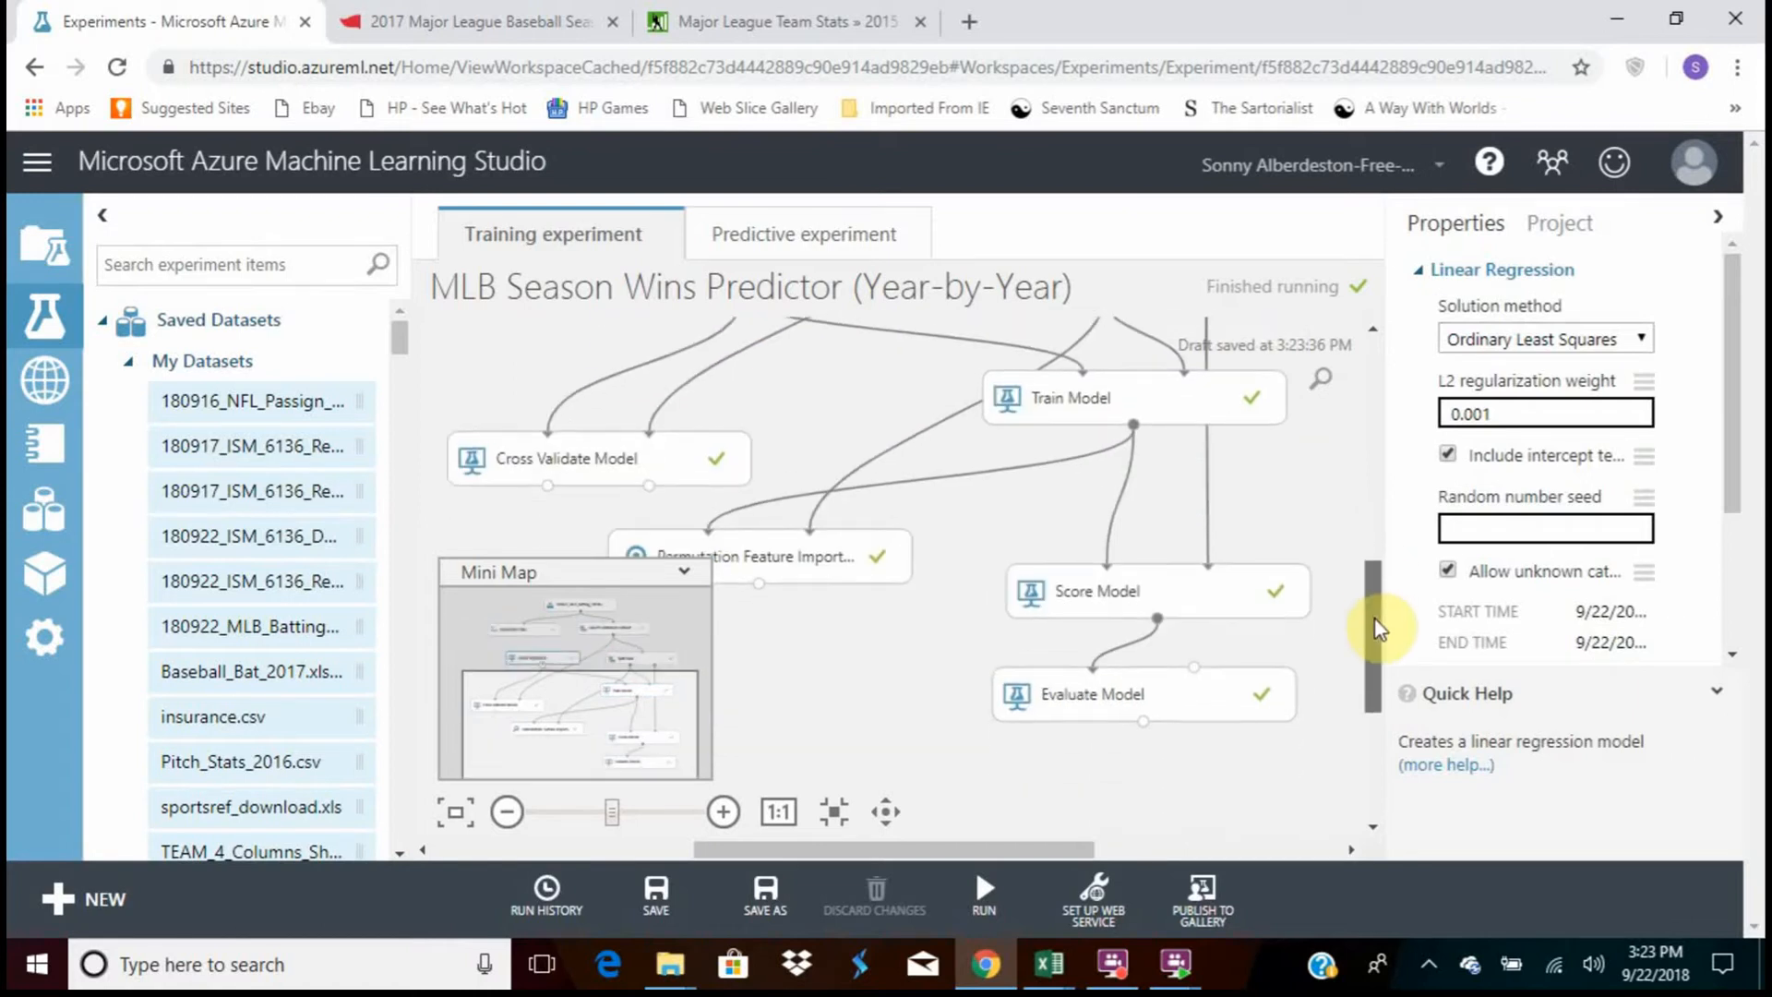
drag(536, 466, 652, 429)
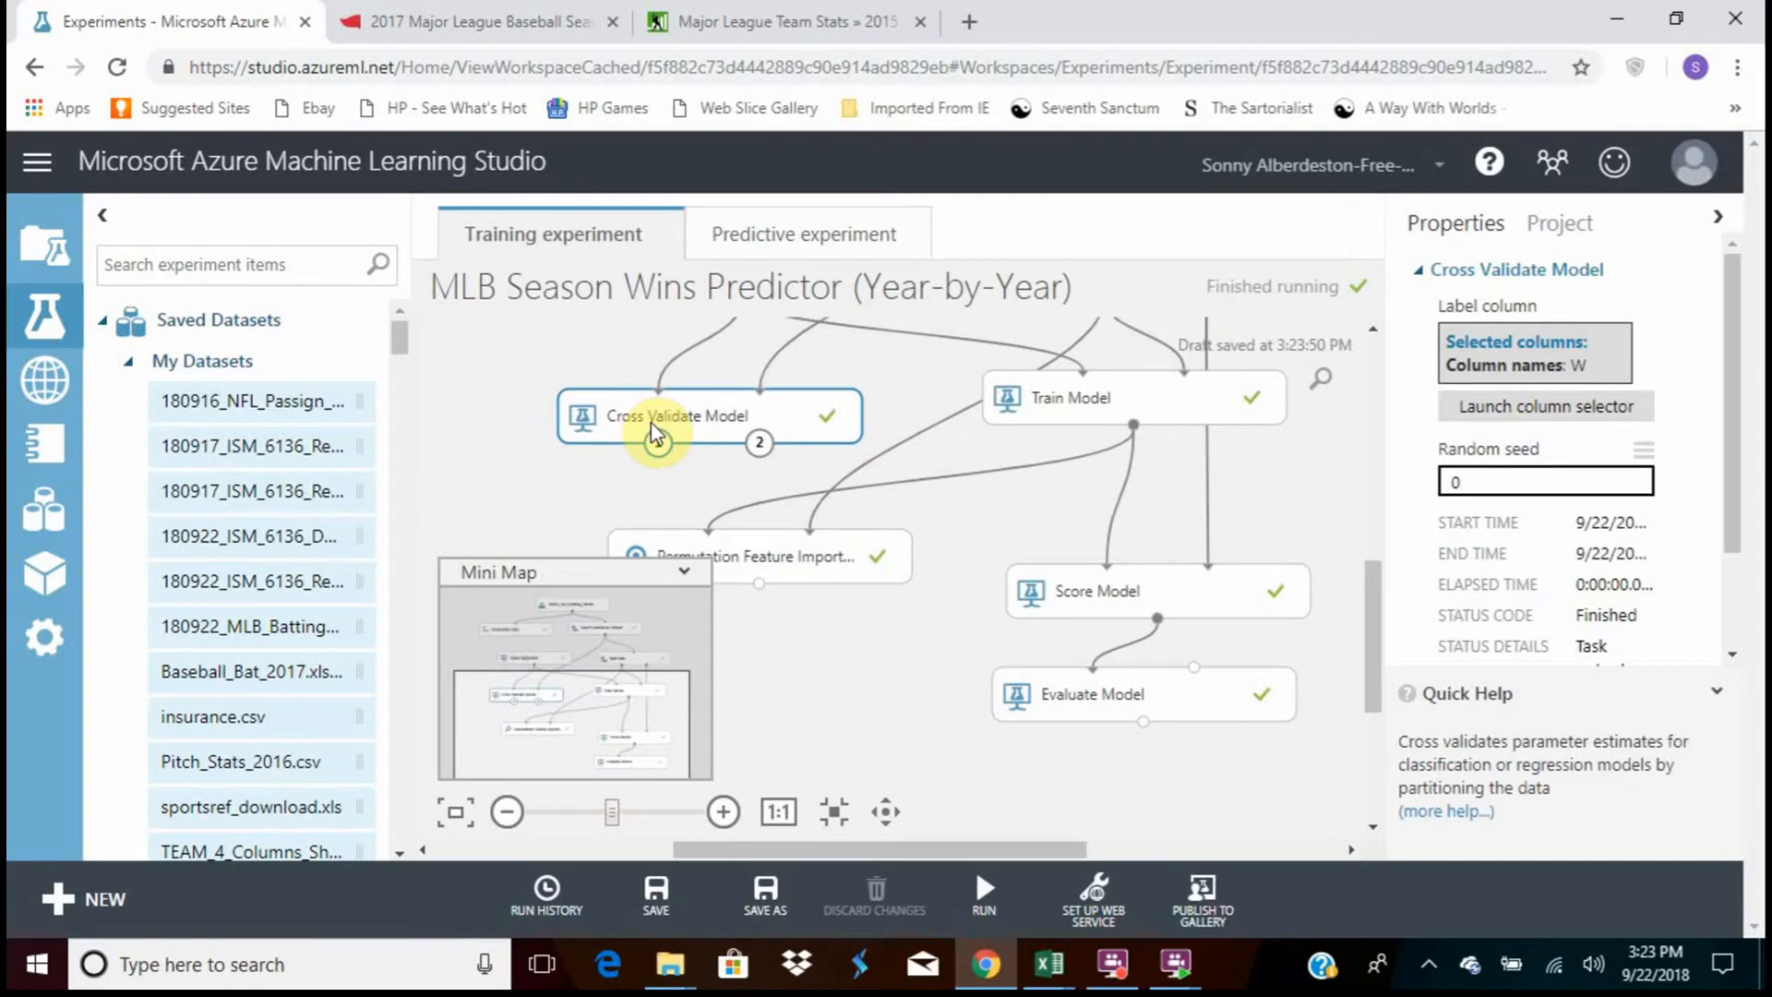
right_click(722, 411)
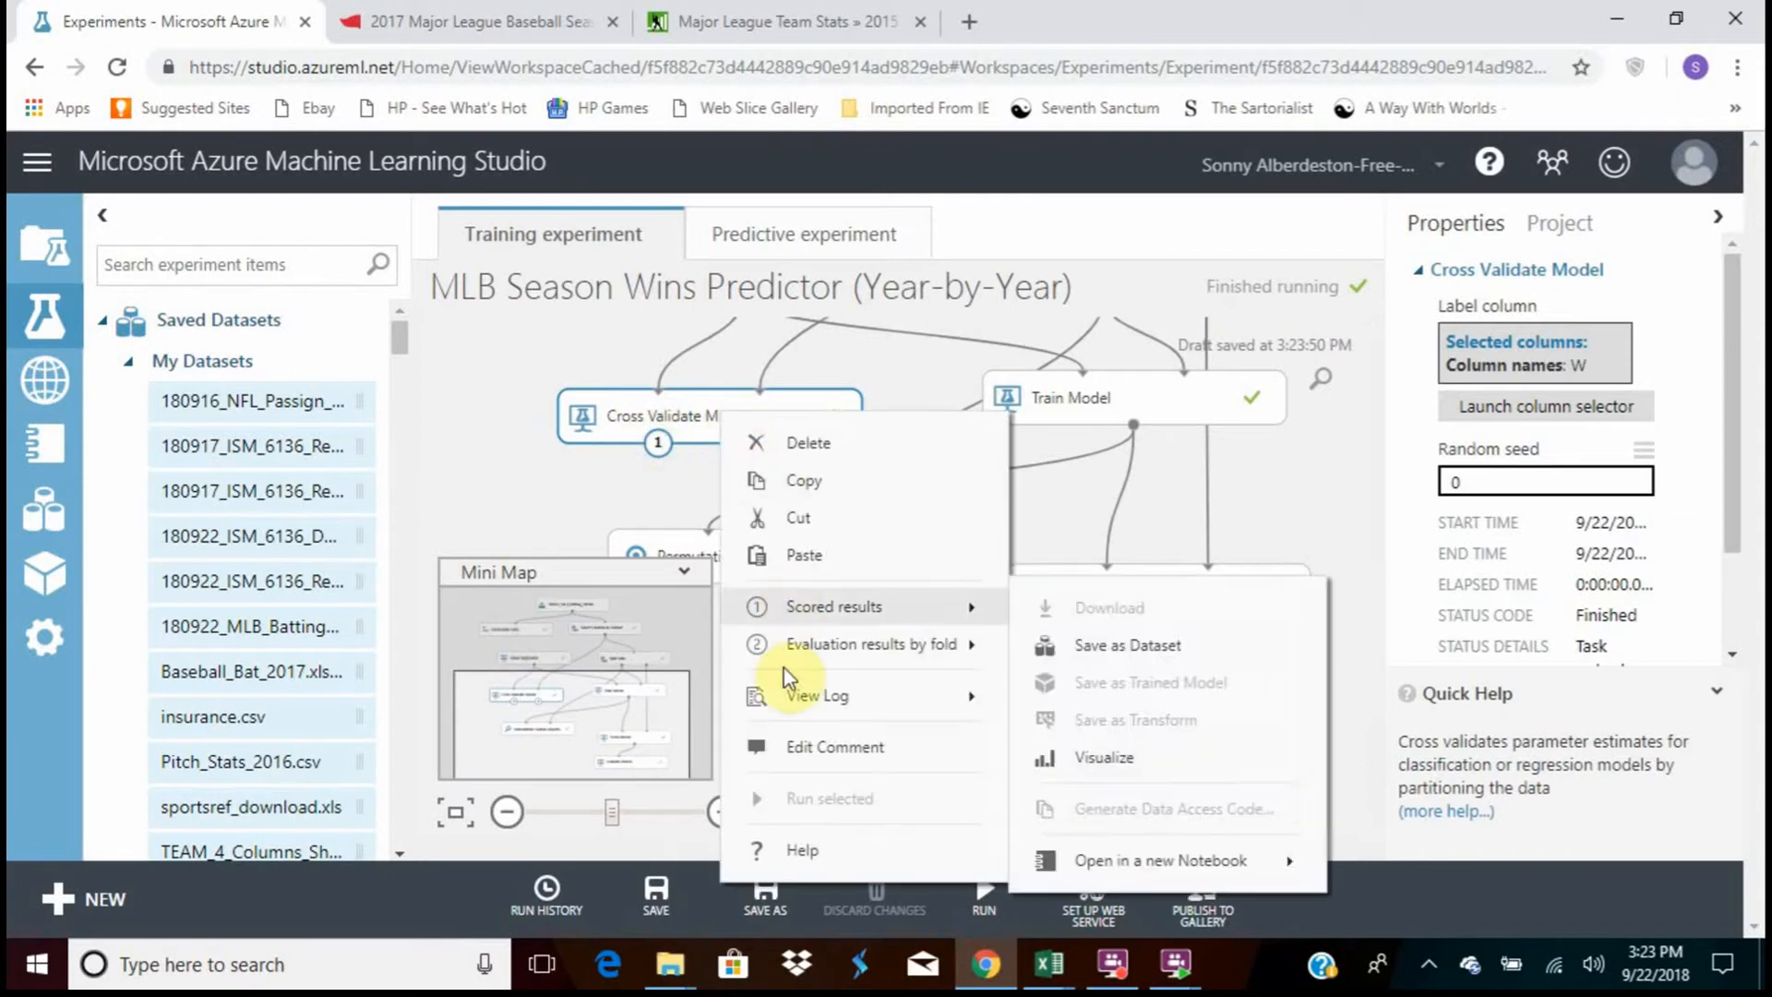
mouse_move(805, 652)
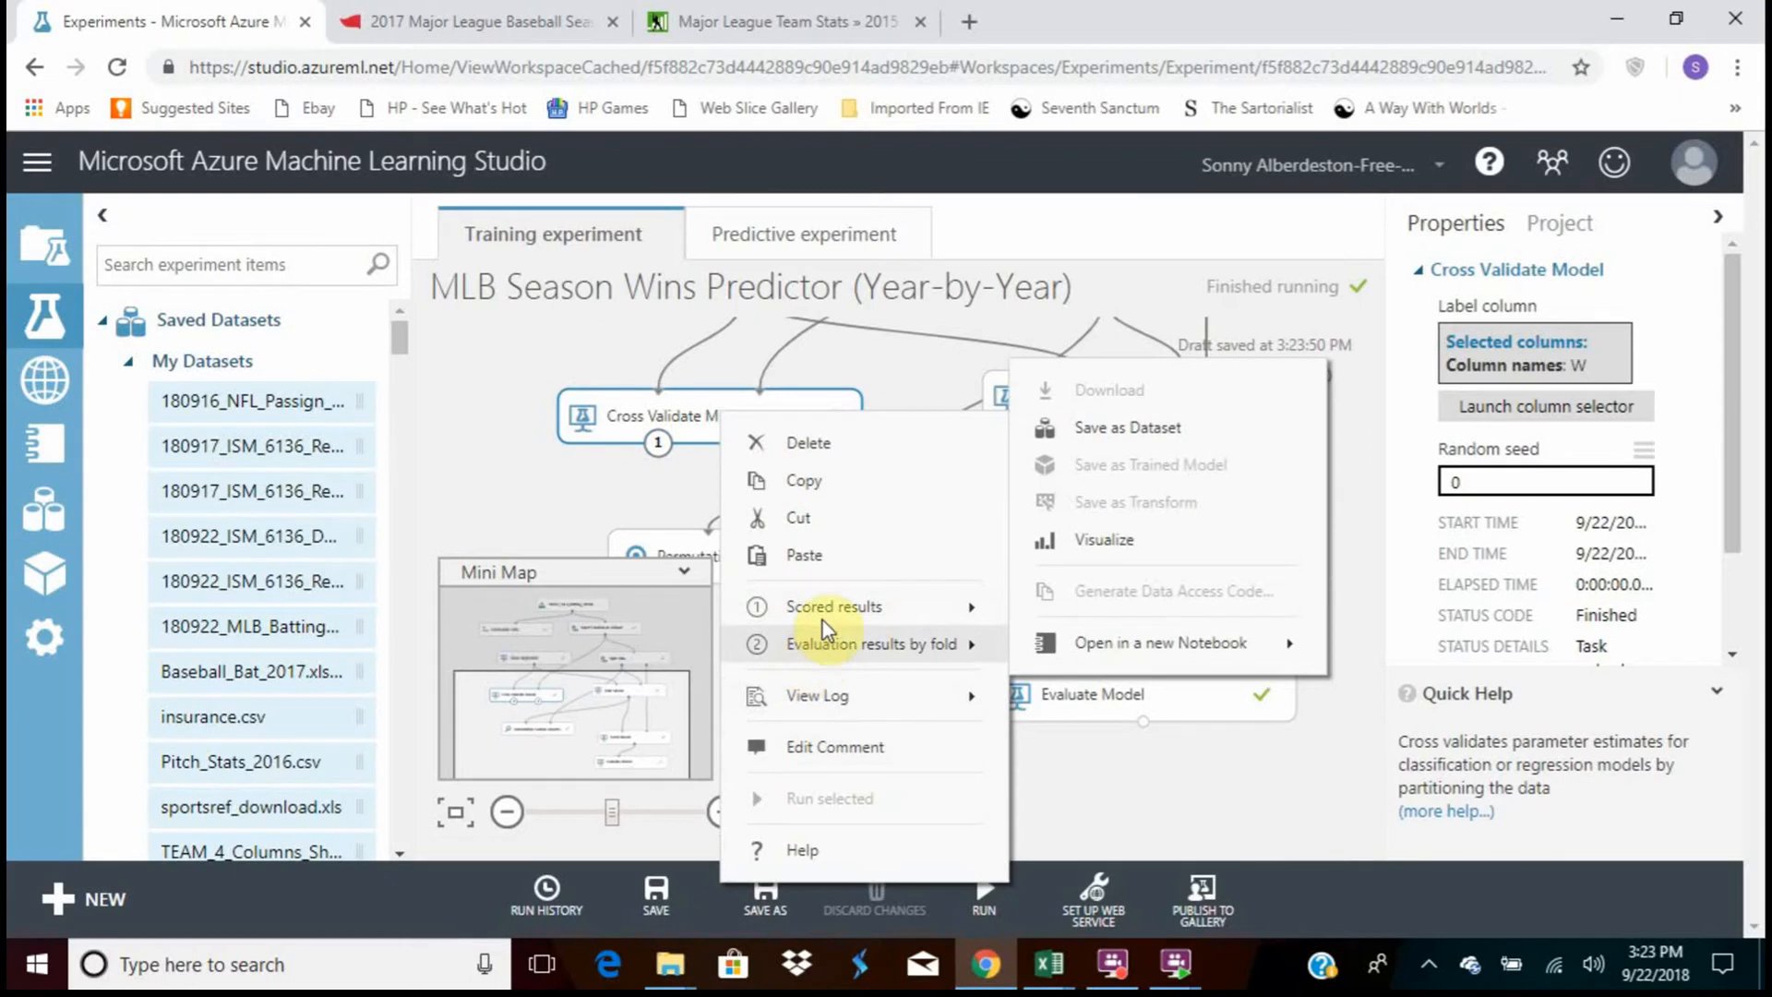
mouse_move(822, 616)
click(1083, 753)
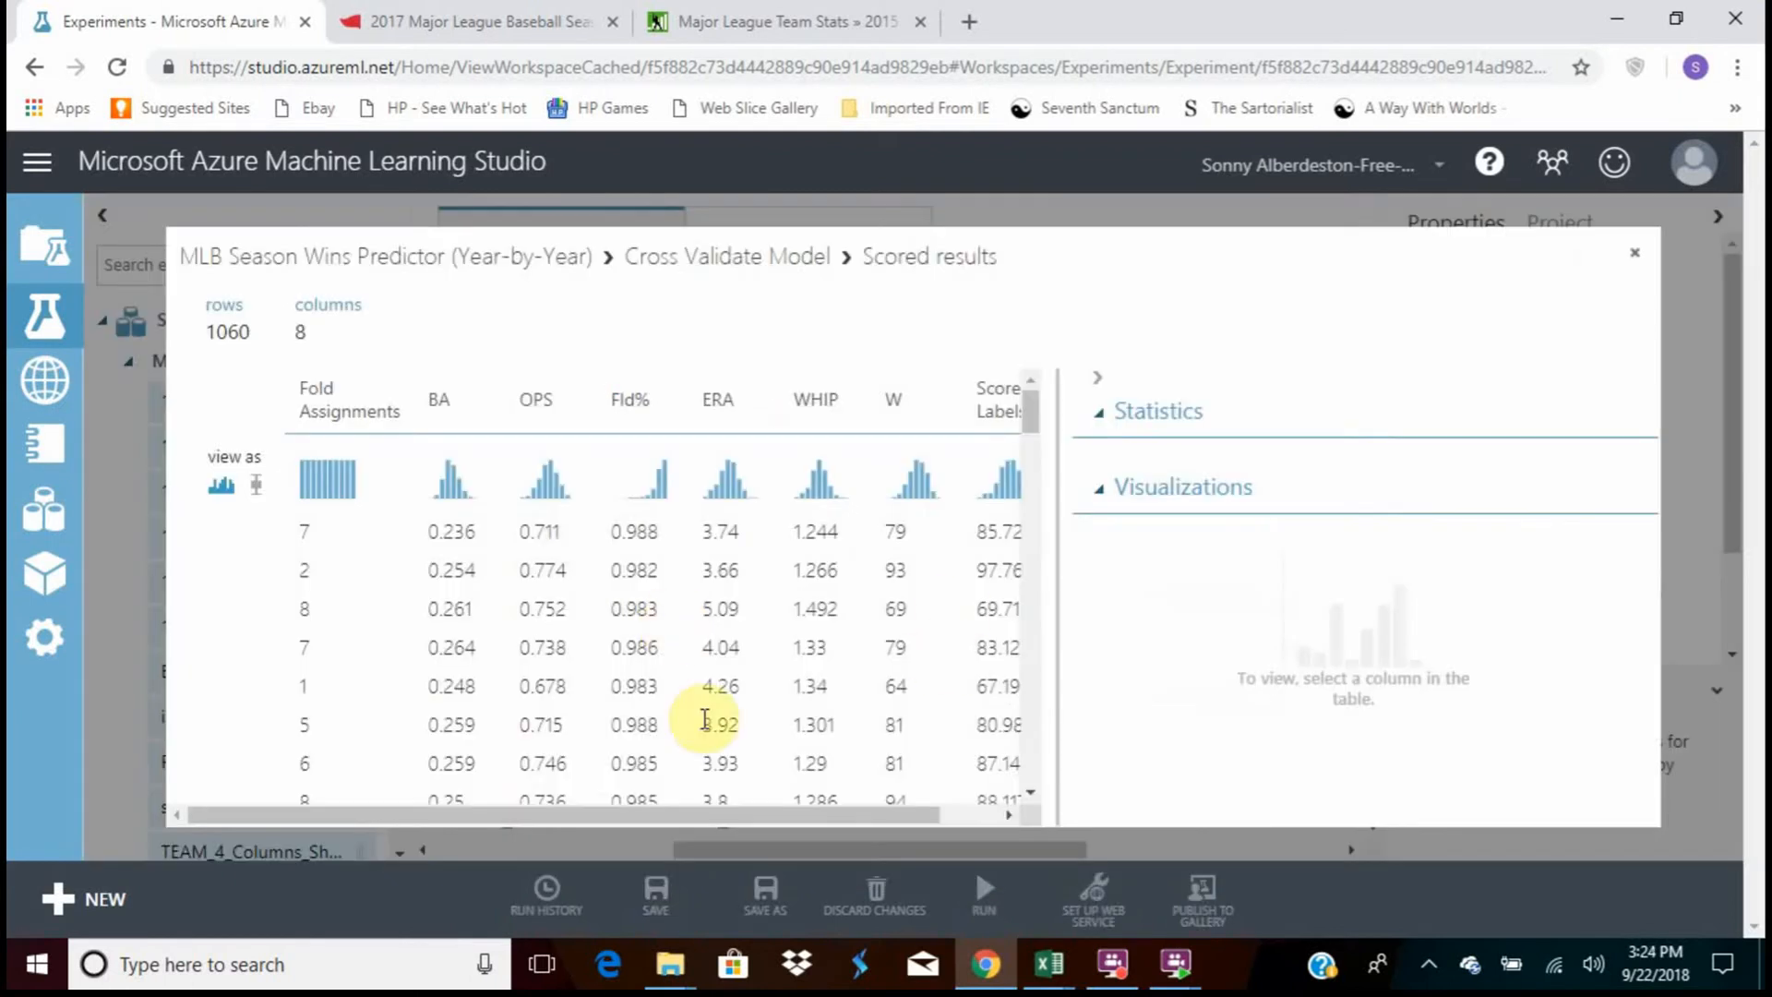
Compare actual wins (W) with Scored Labels across the rows of the cross-validation results, and close the view
drag(639, 812, 770, 812)
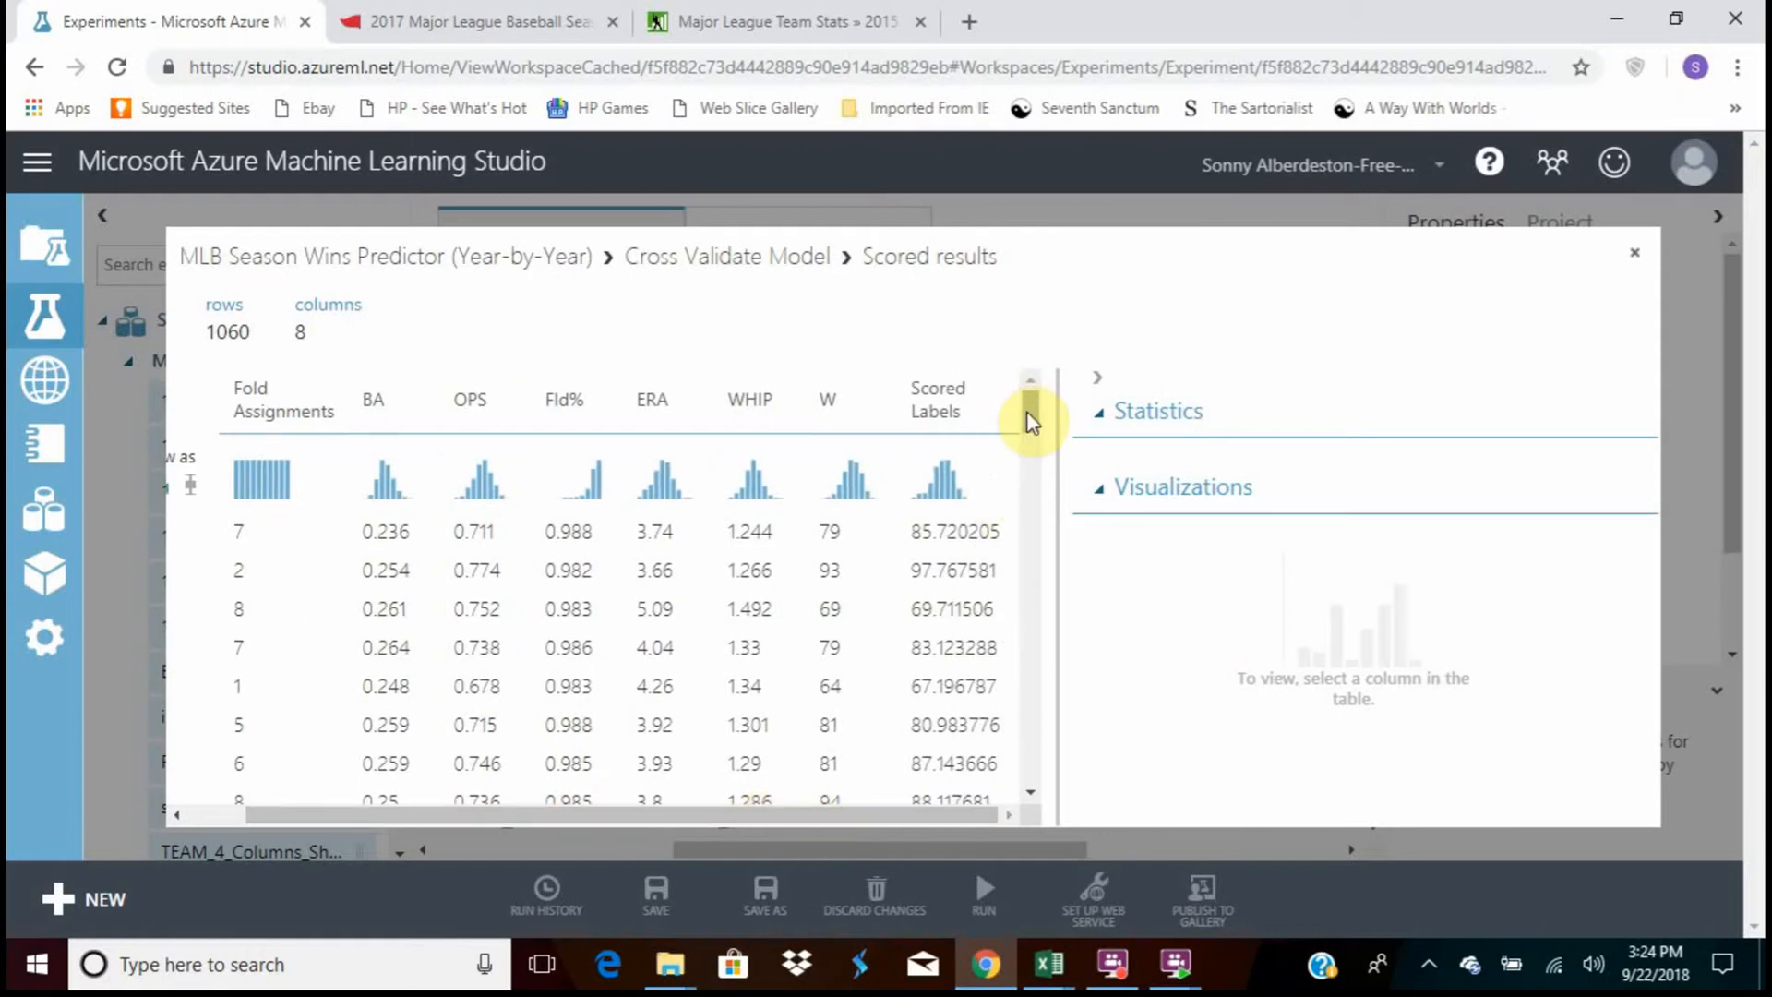
drag(1031, 422, 1041, 385)
scroll(944, 542, down, 8)
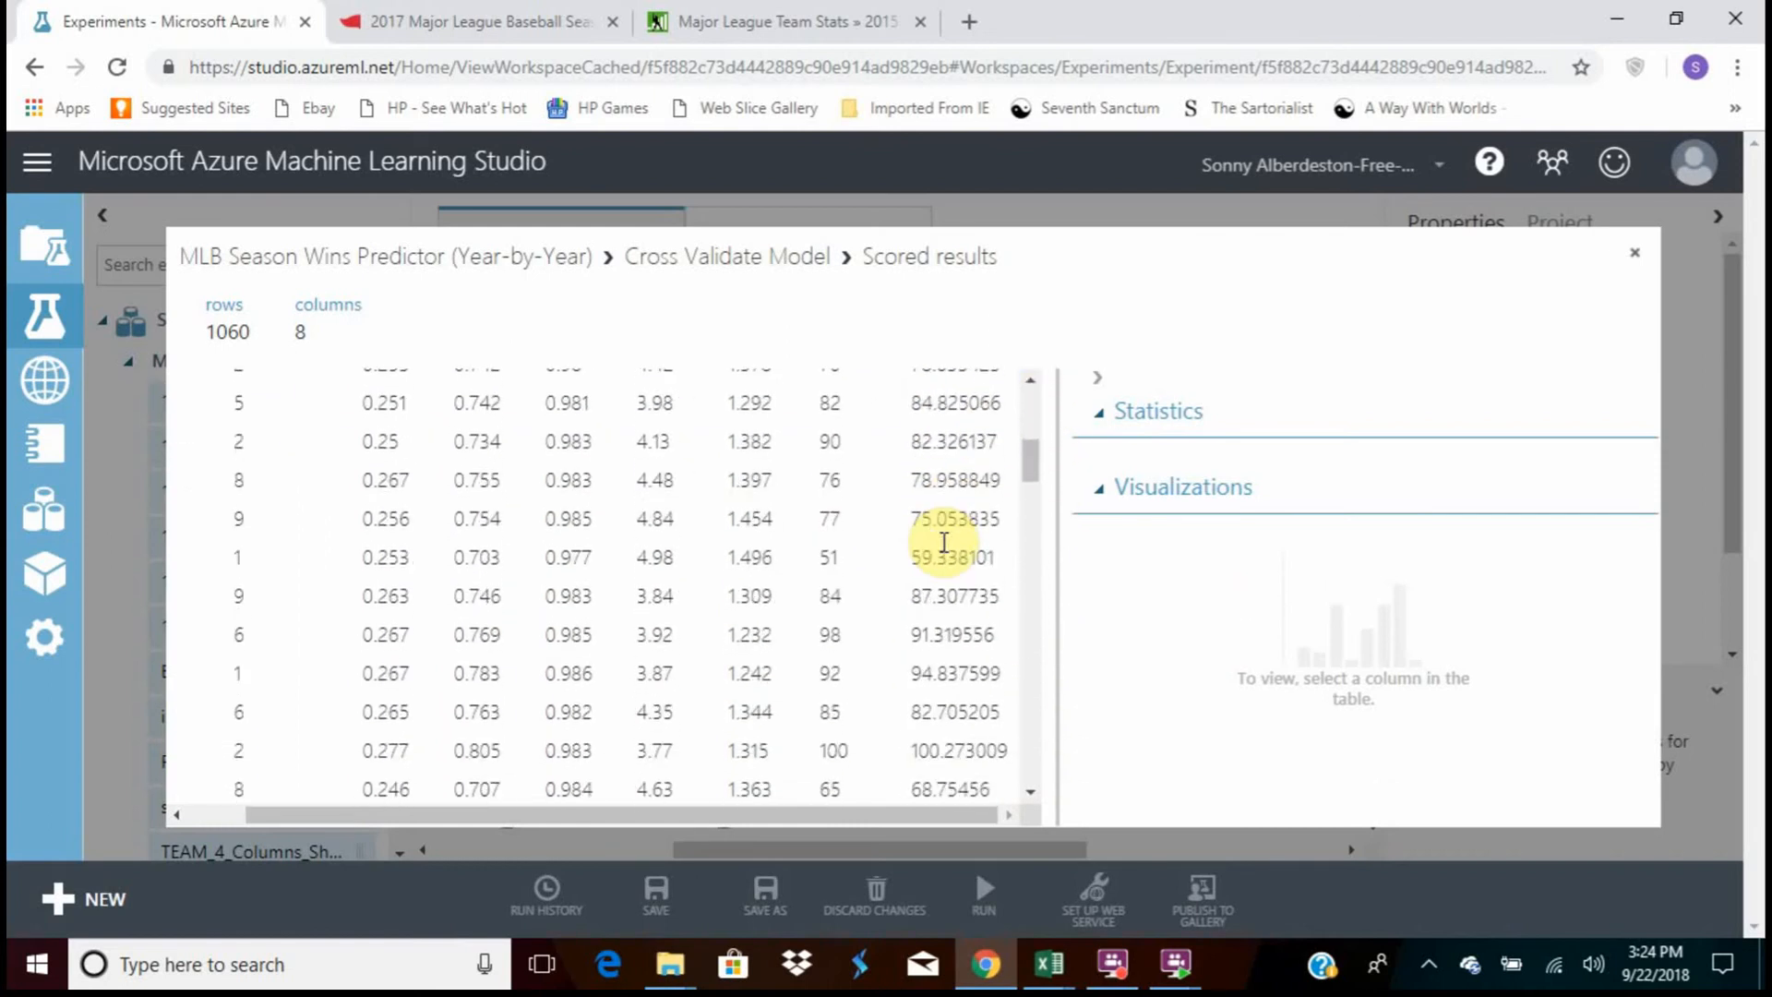
scroll(944, 541, down, 8)
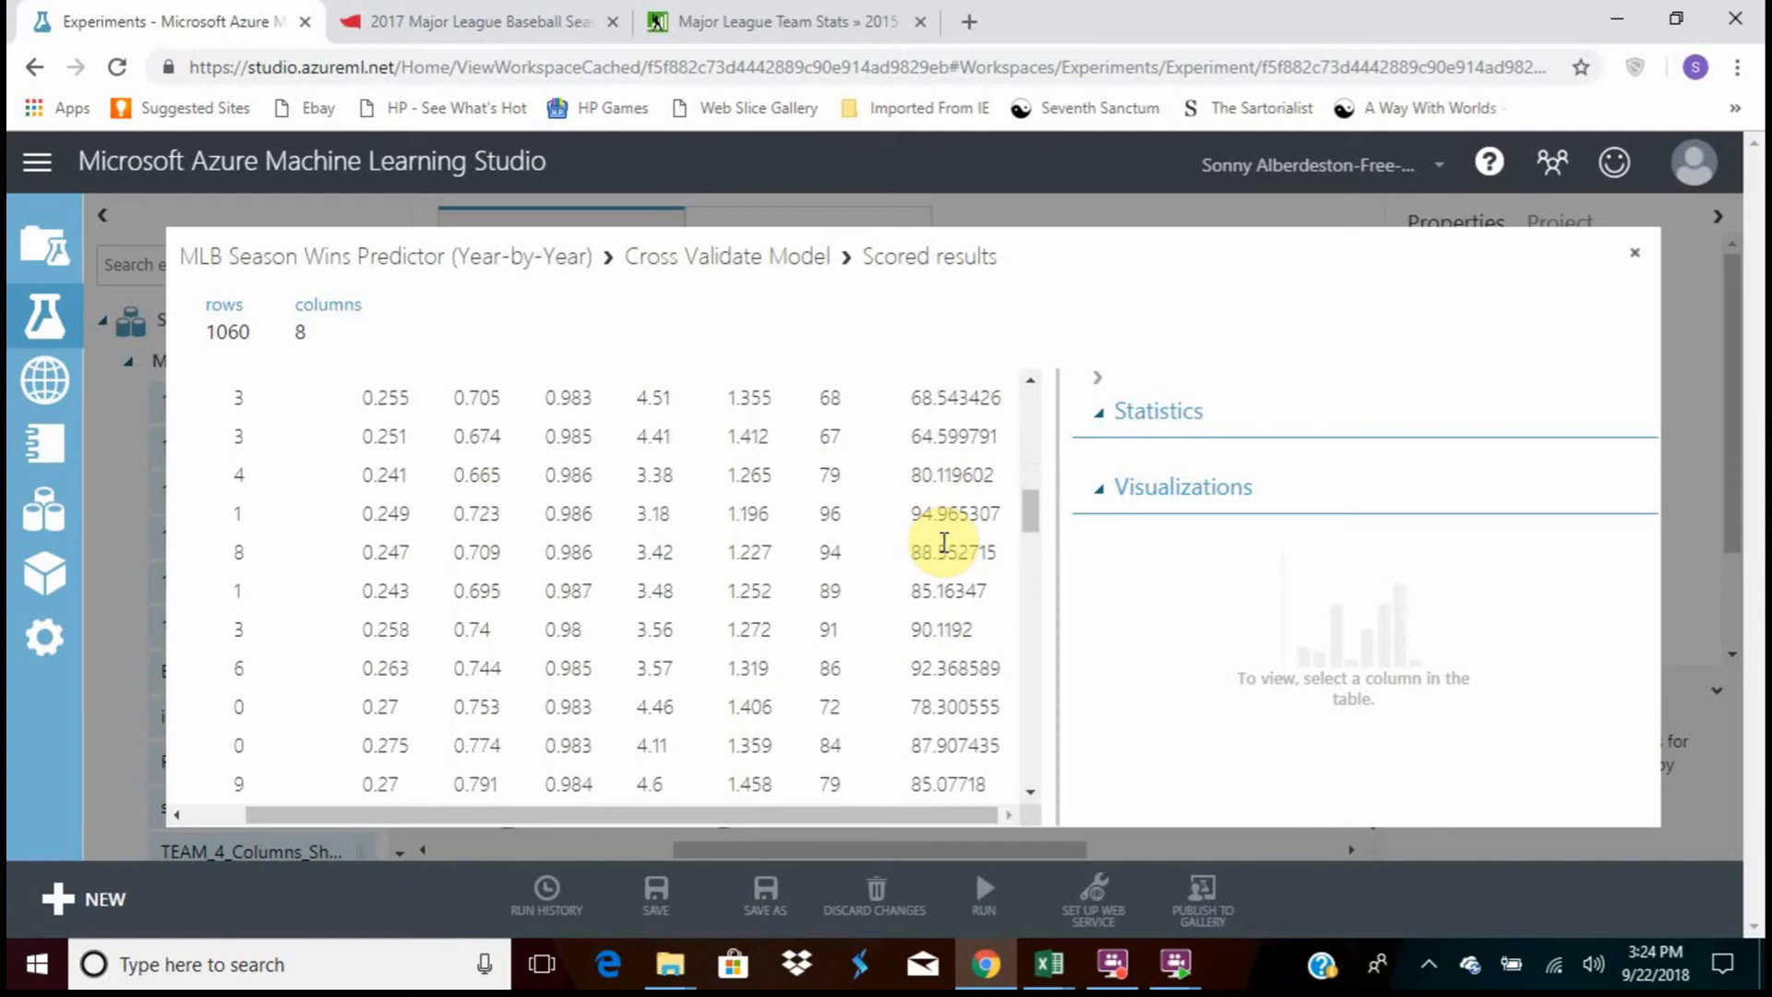
scroll(943, 542, down, 8)
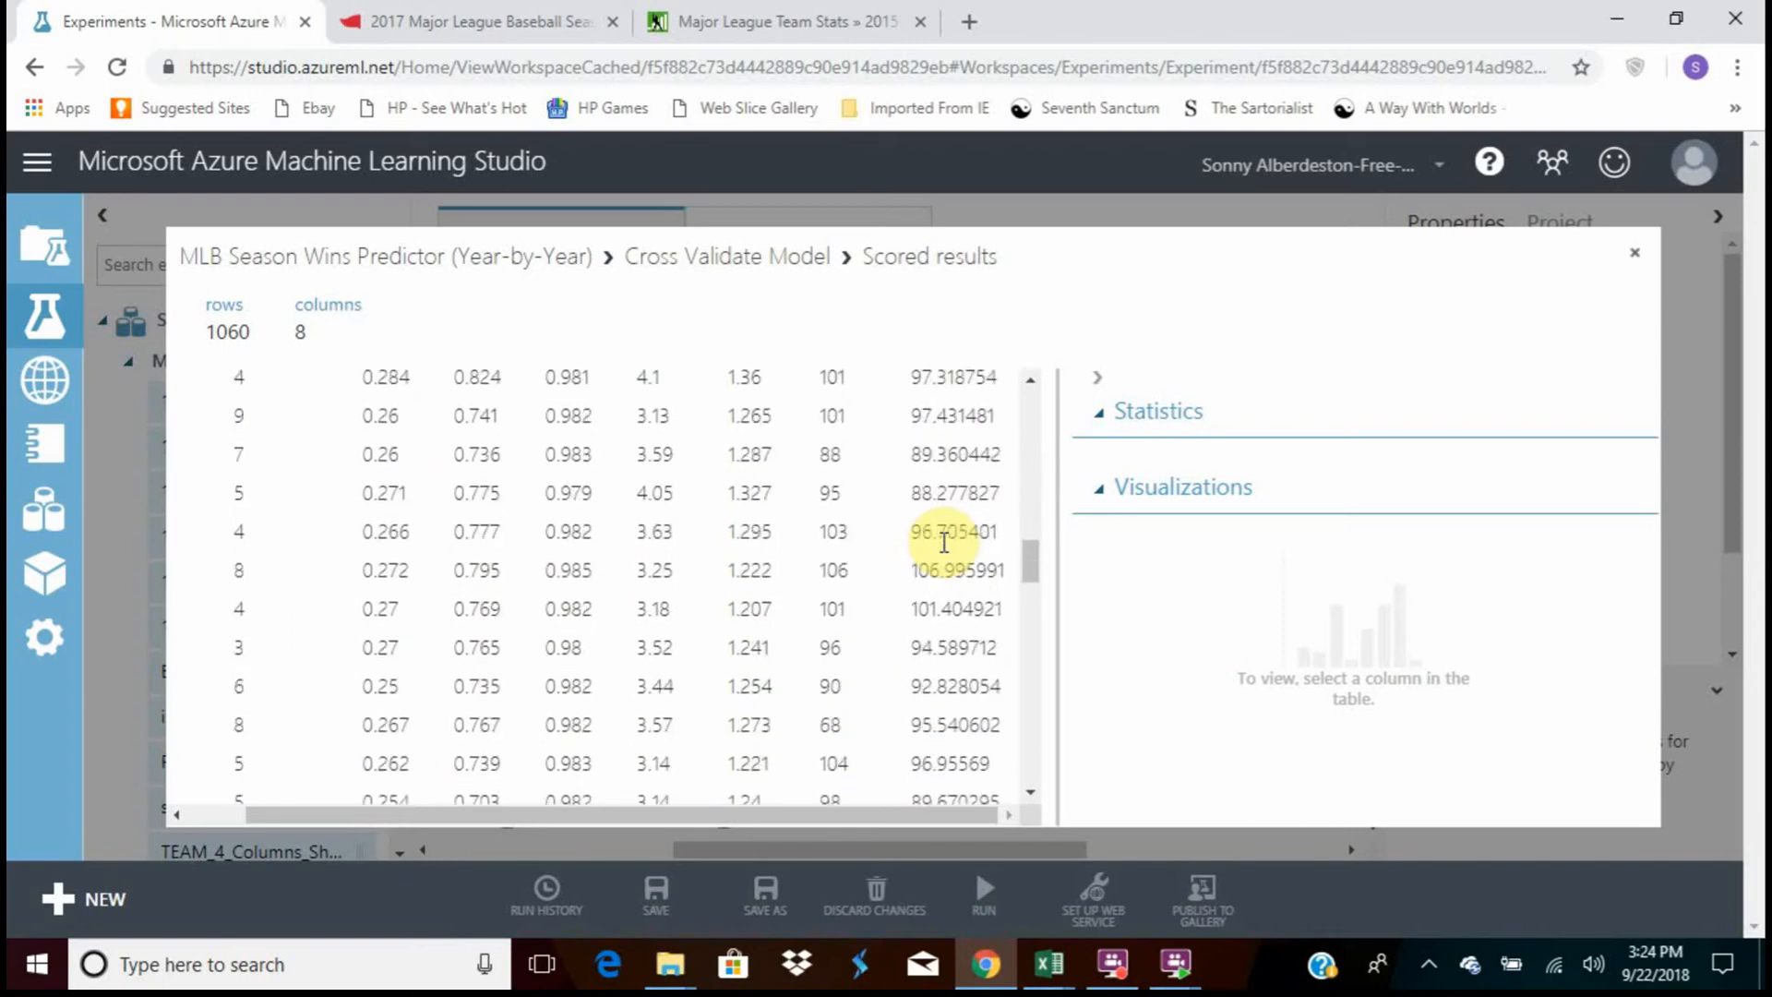
scroll(943, 542, down, 8)
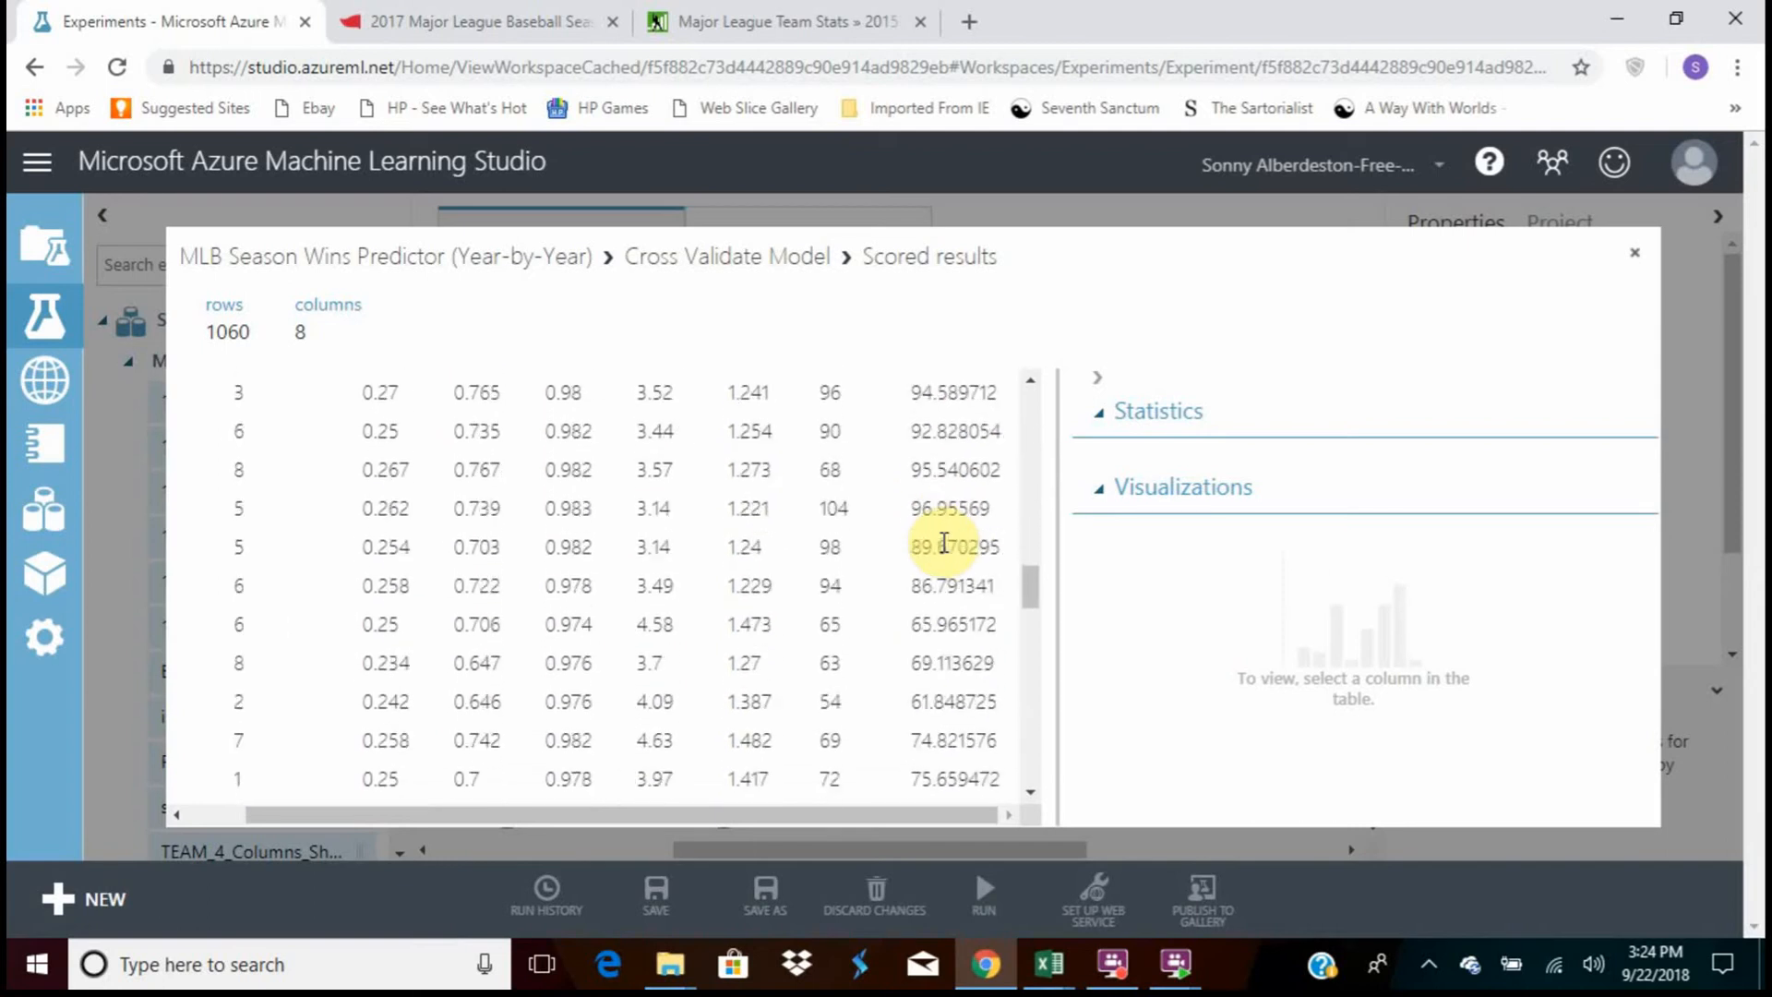
scroll(944, 542, up, 20)
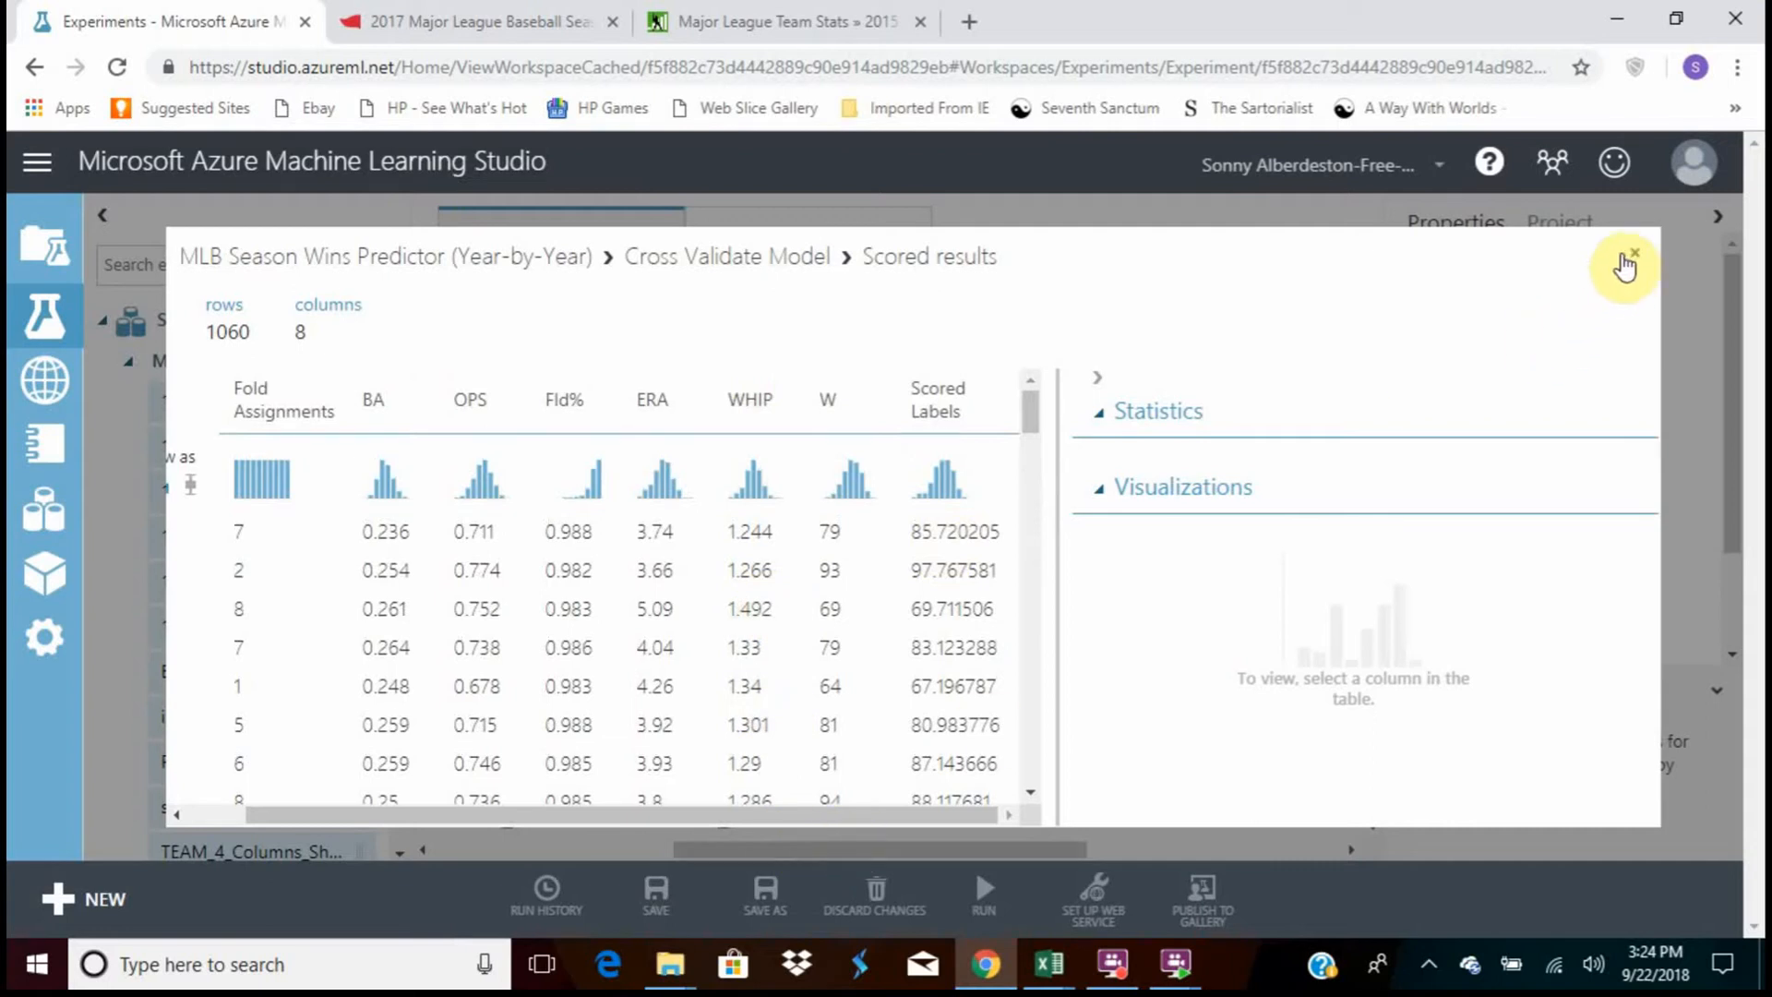
click(1633, 254)
Shift the Score Model and Permutation Feature Importance modules up, visualize the feature importance scores, and close the view
drag(1096, 602, 1106, 557)
drag(817, 572, 846, 544)
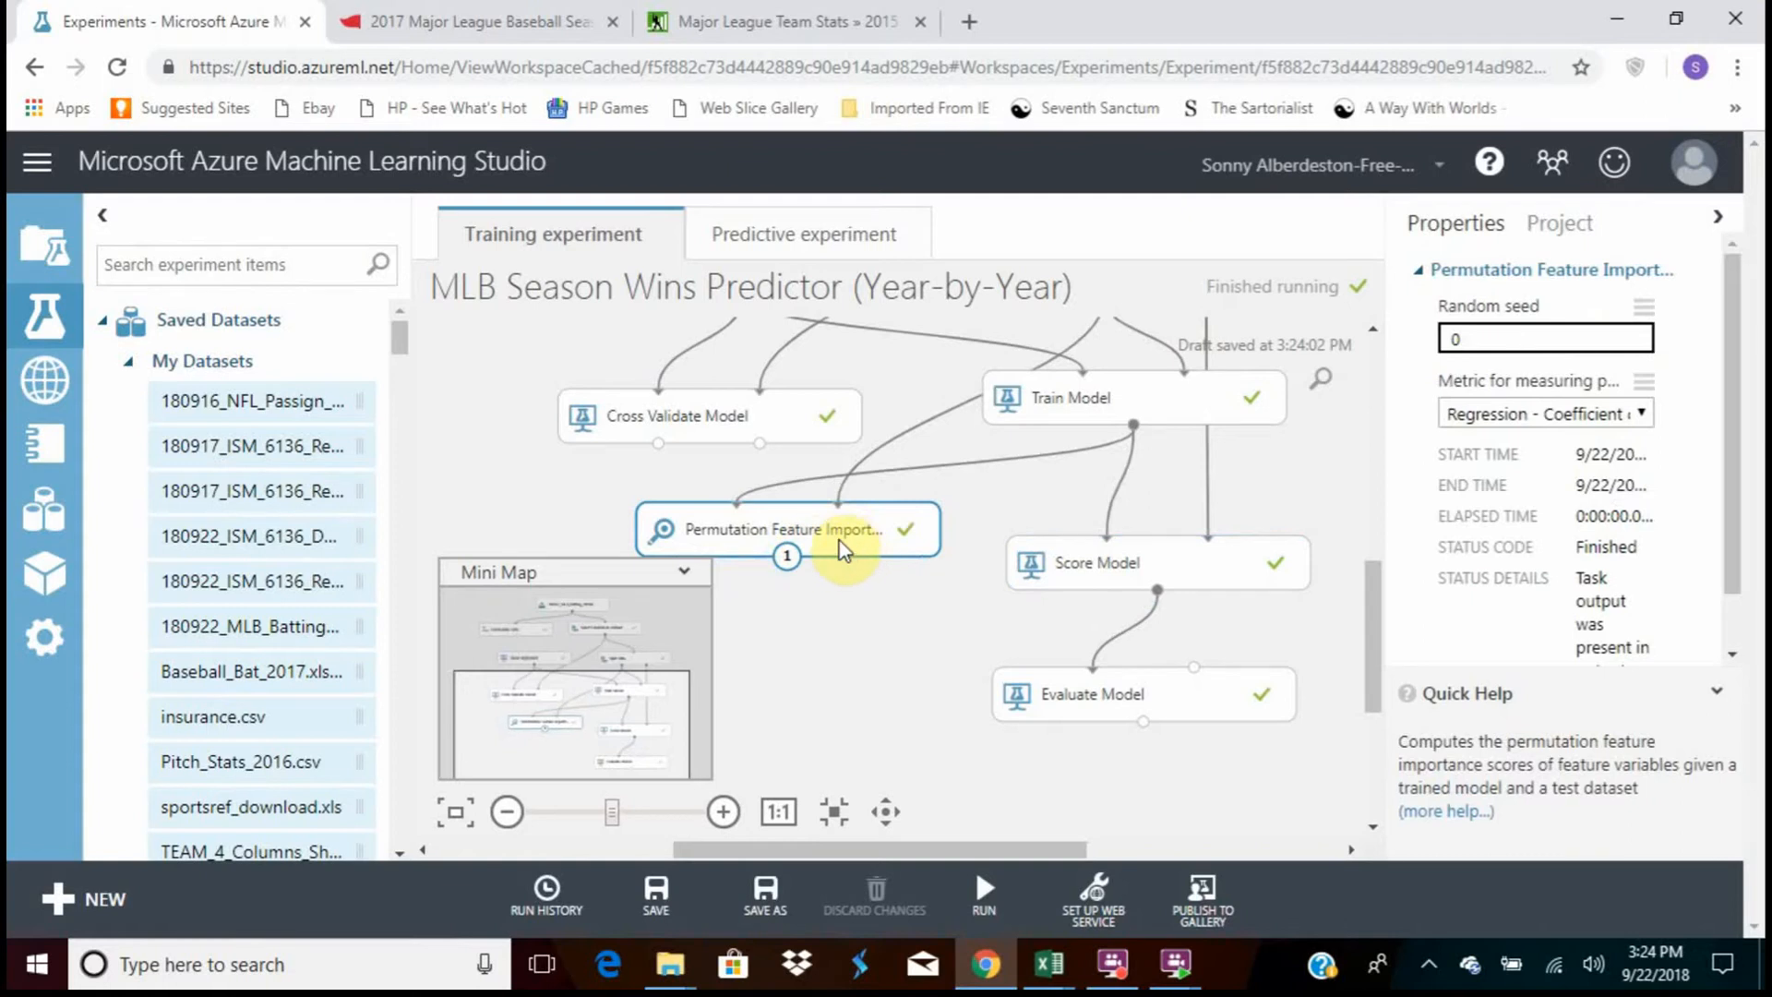
right_click(842, 551)
mouse_move(890, 700)
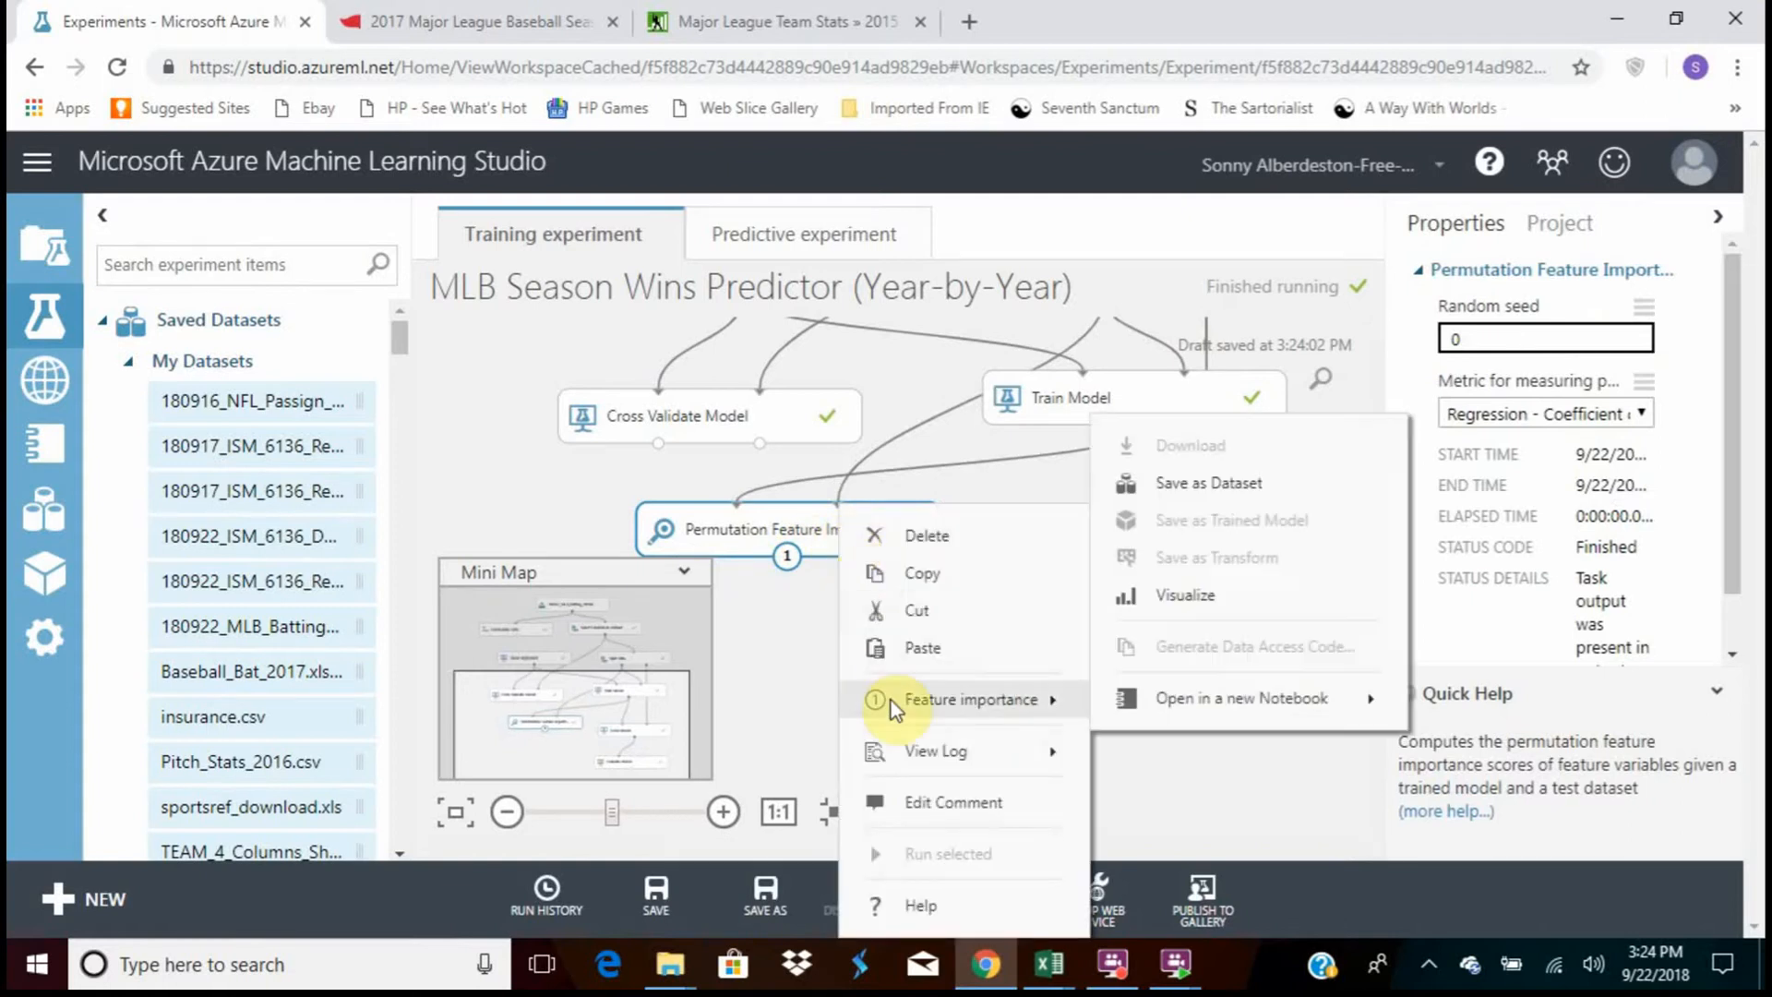
click(1193, 611)
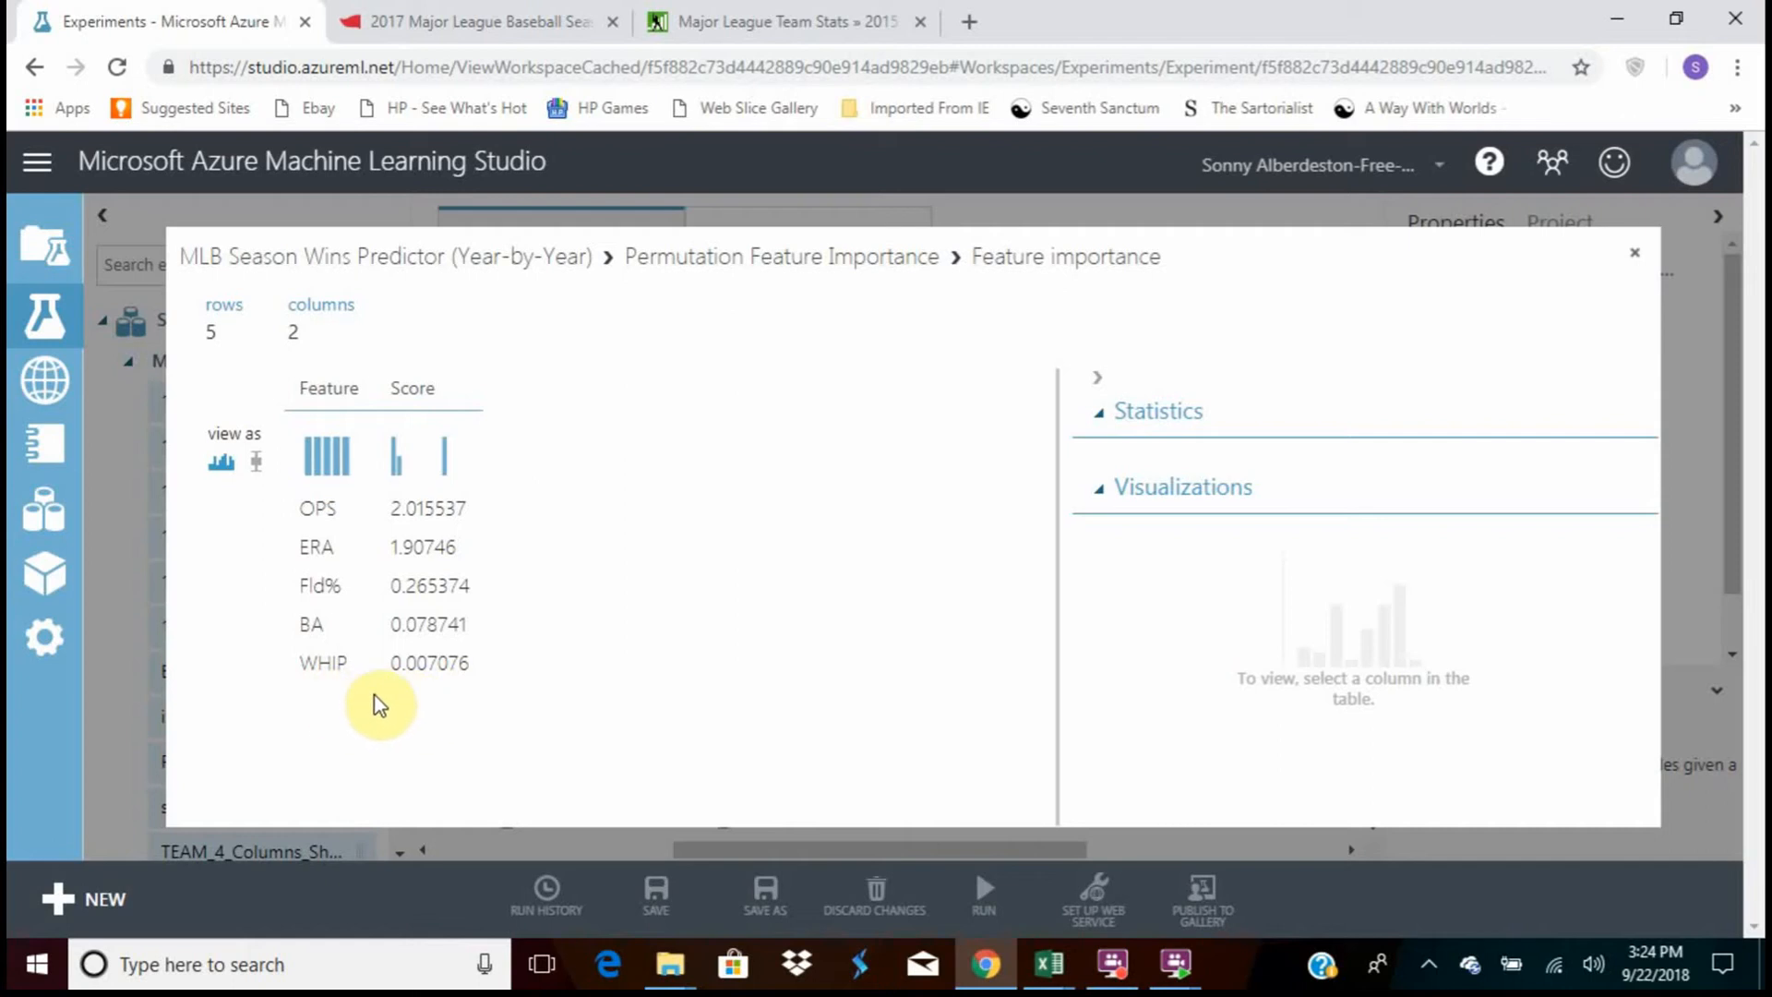
click(1635, 252)
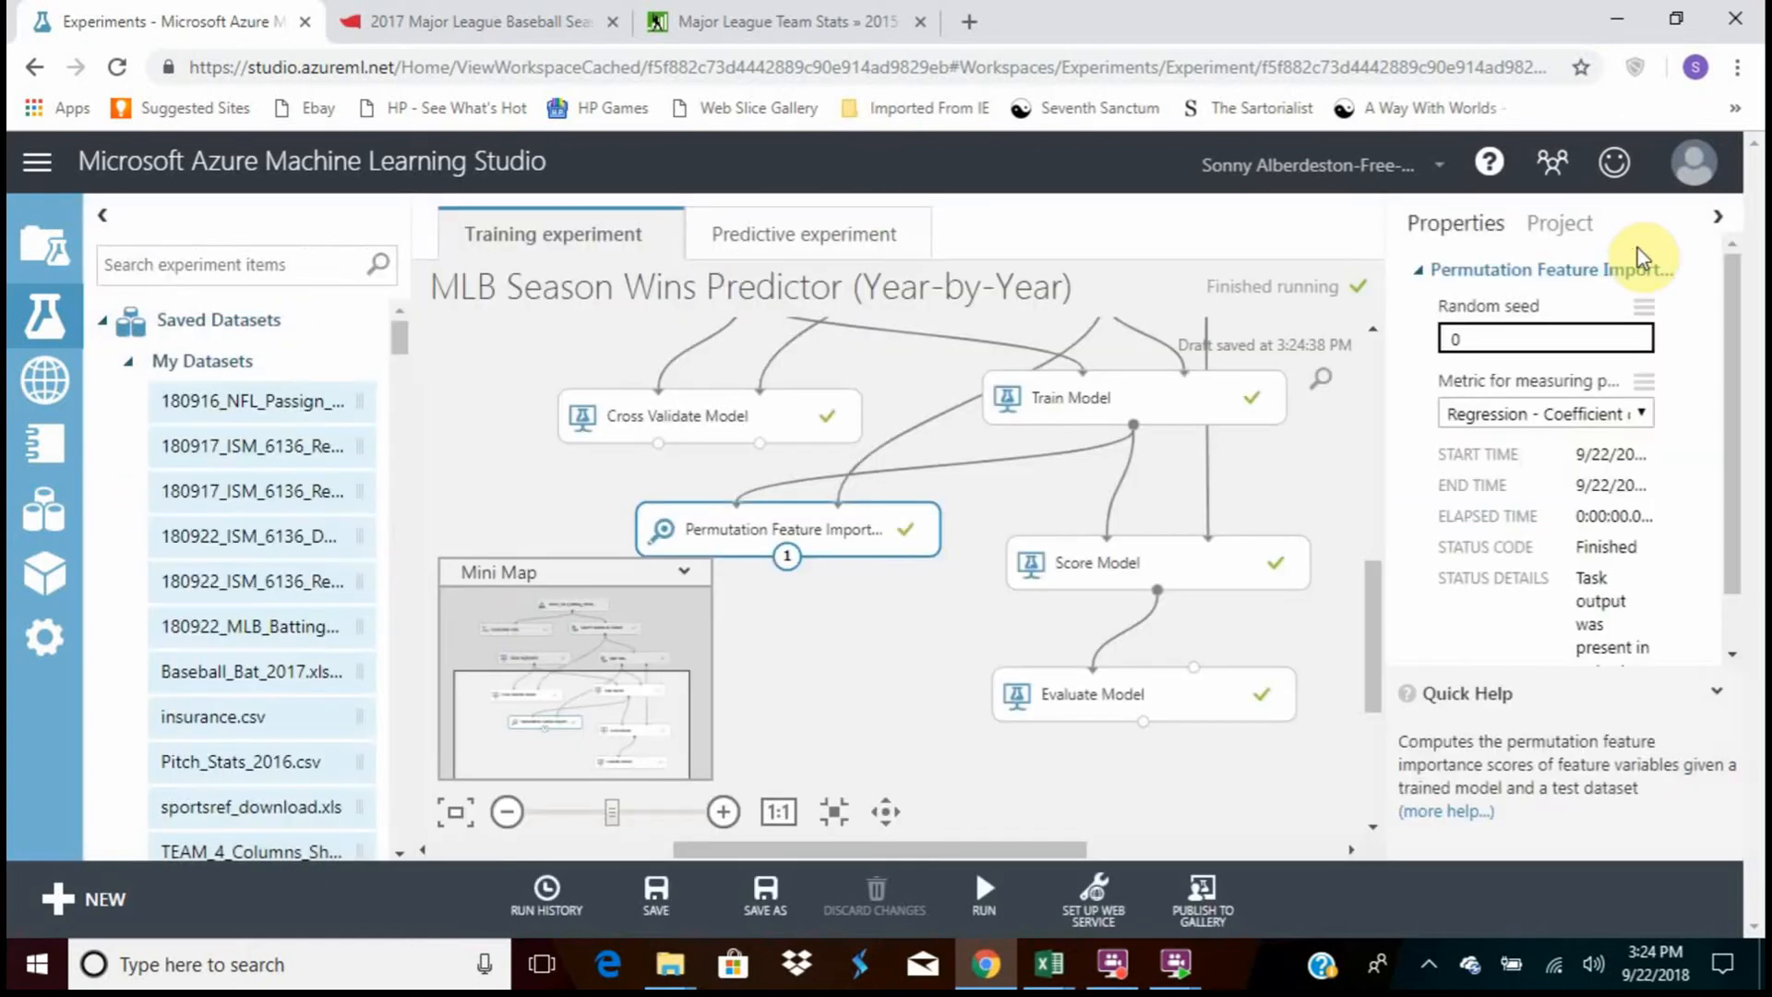
Review the performance metric options for Permutation Feature Importance, leaving Regression - Coefficient of Determination chosen
click(1643, 416)
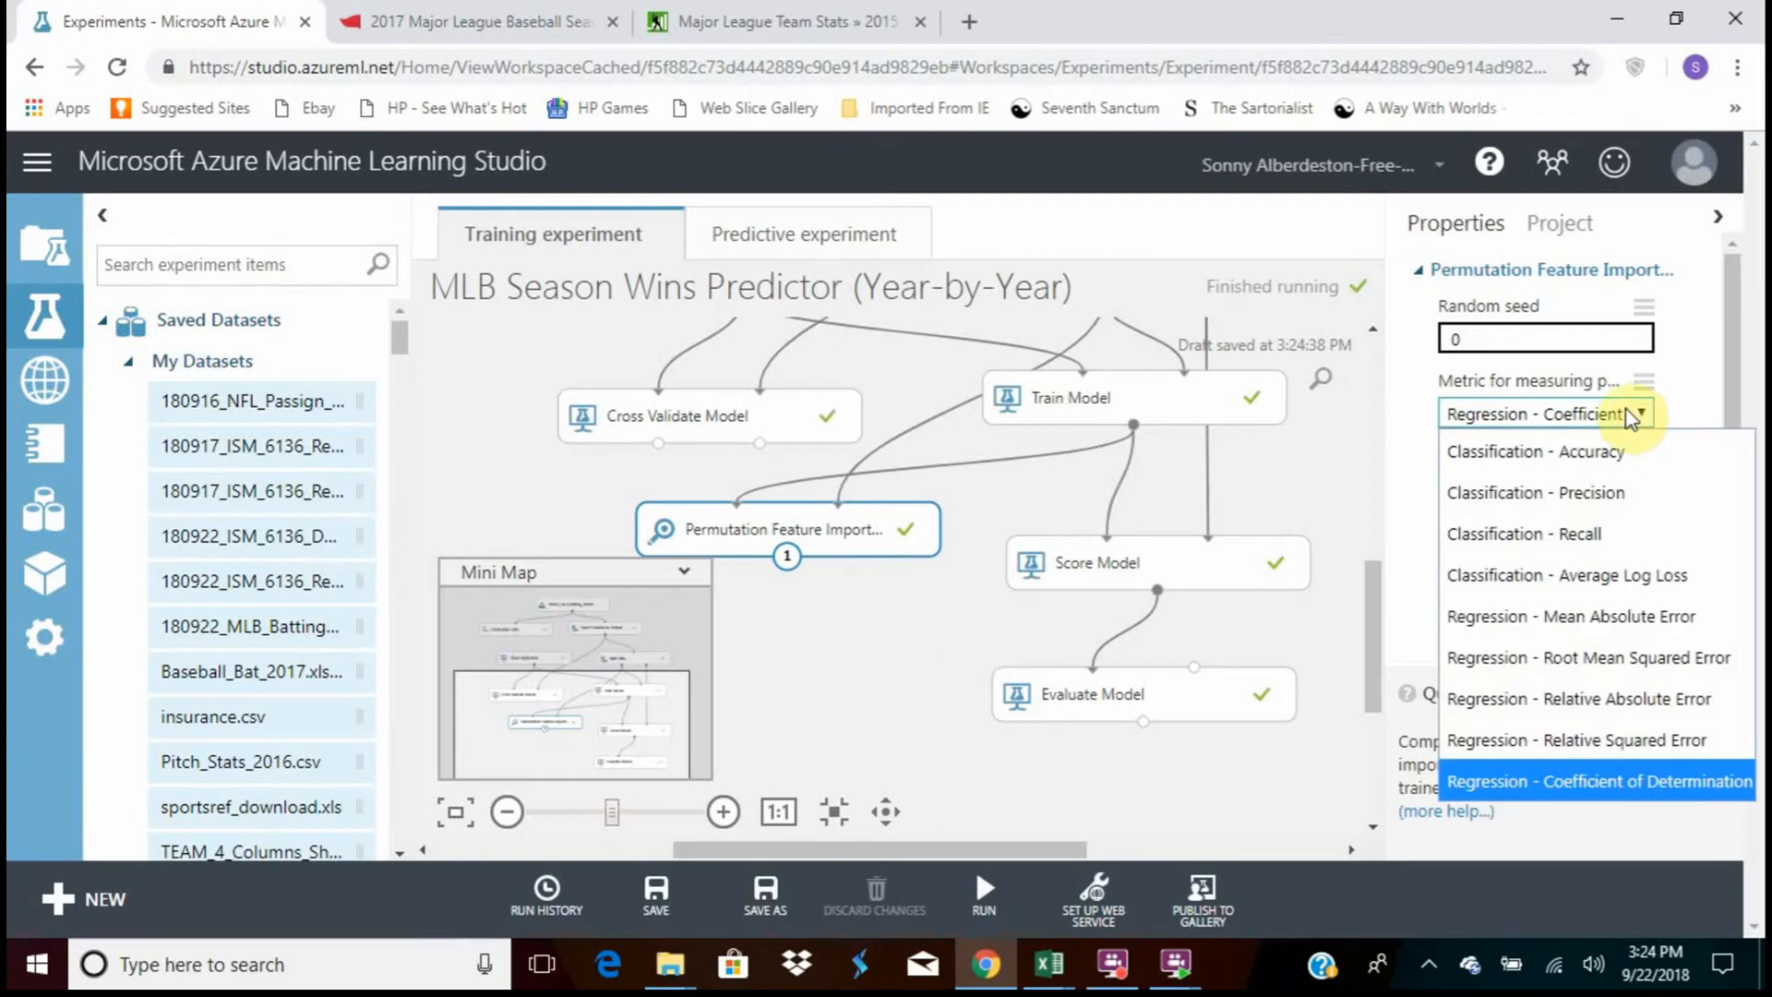
click(830, 594)
click(818, 534)
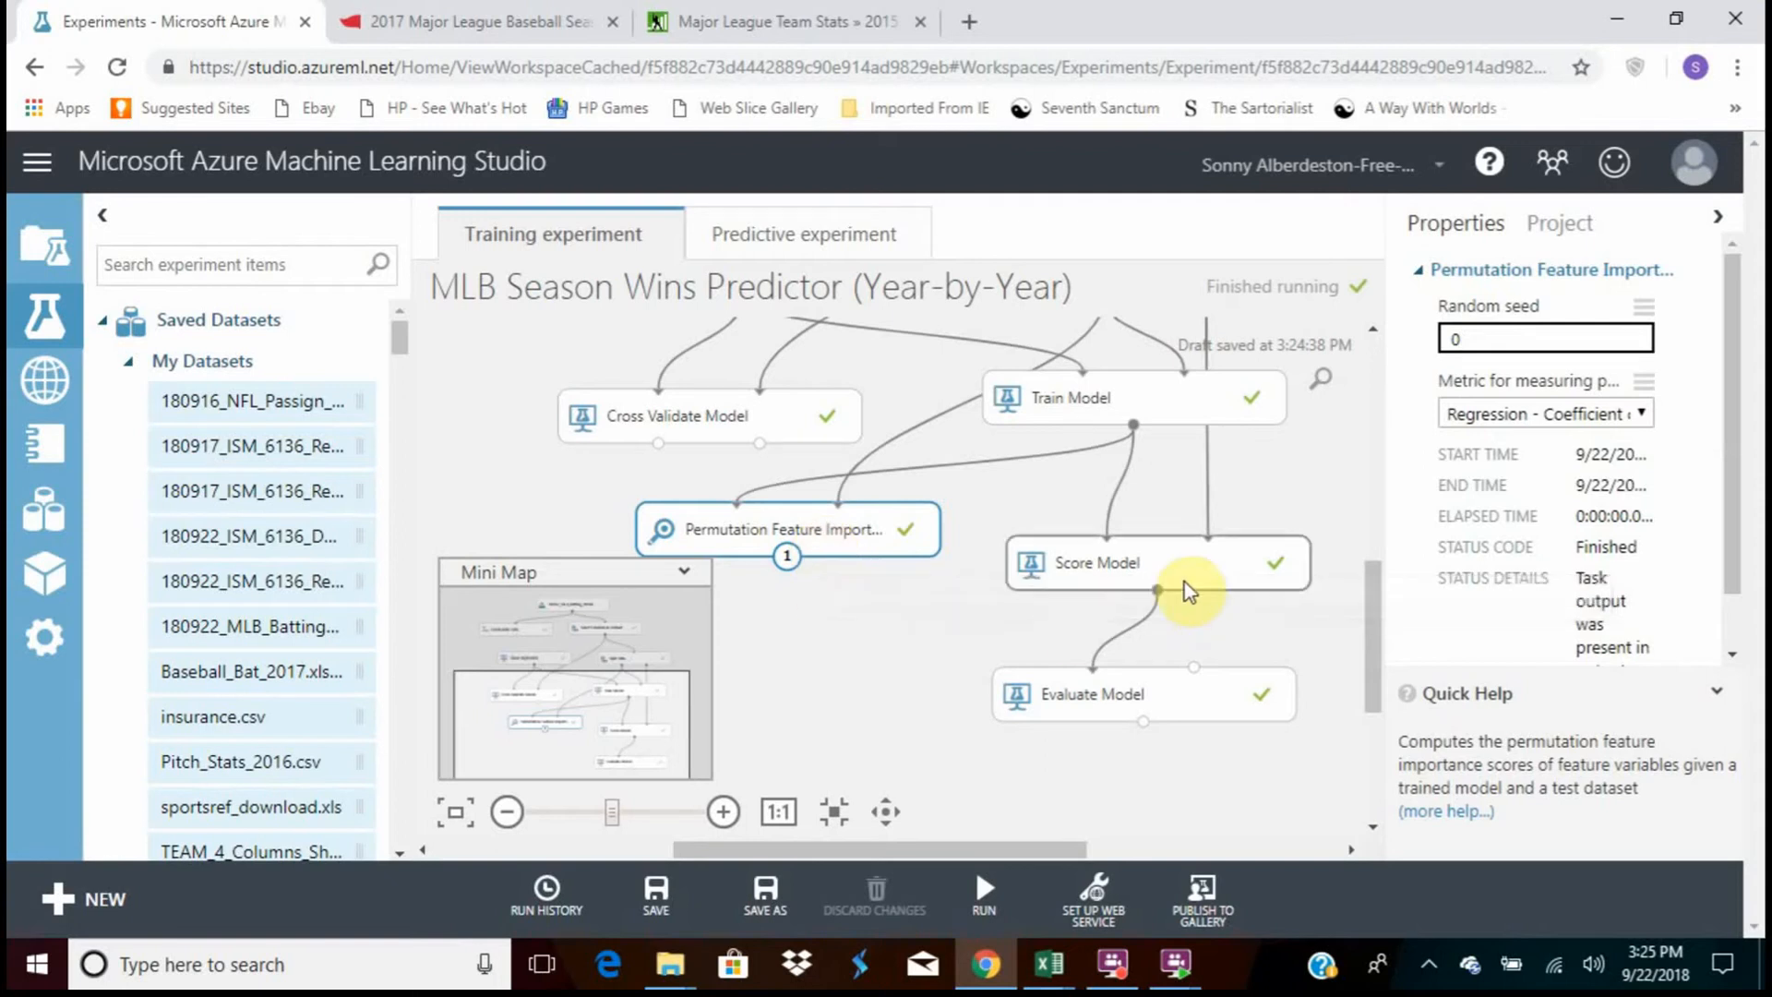
Visualize the Score Model module's scored dataset and compare the W values with Scored Labels down the rows
click(1124, 567)
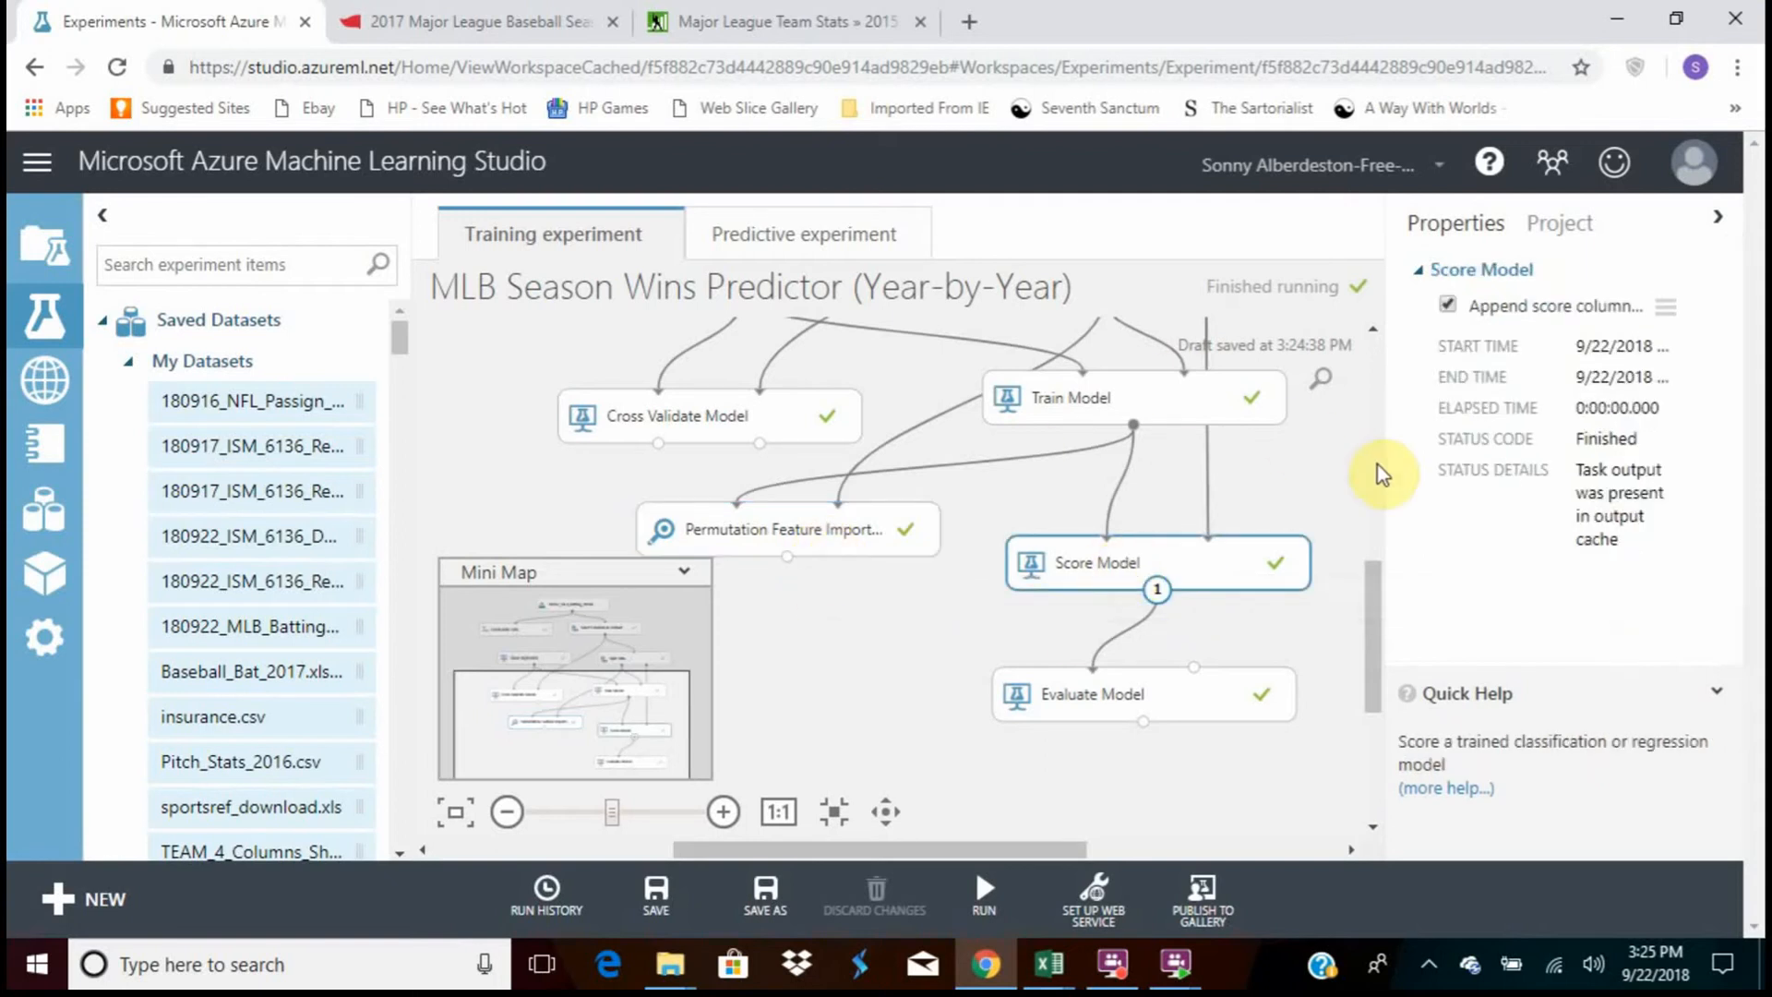
drag(1380, 594, 1382, 454)
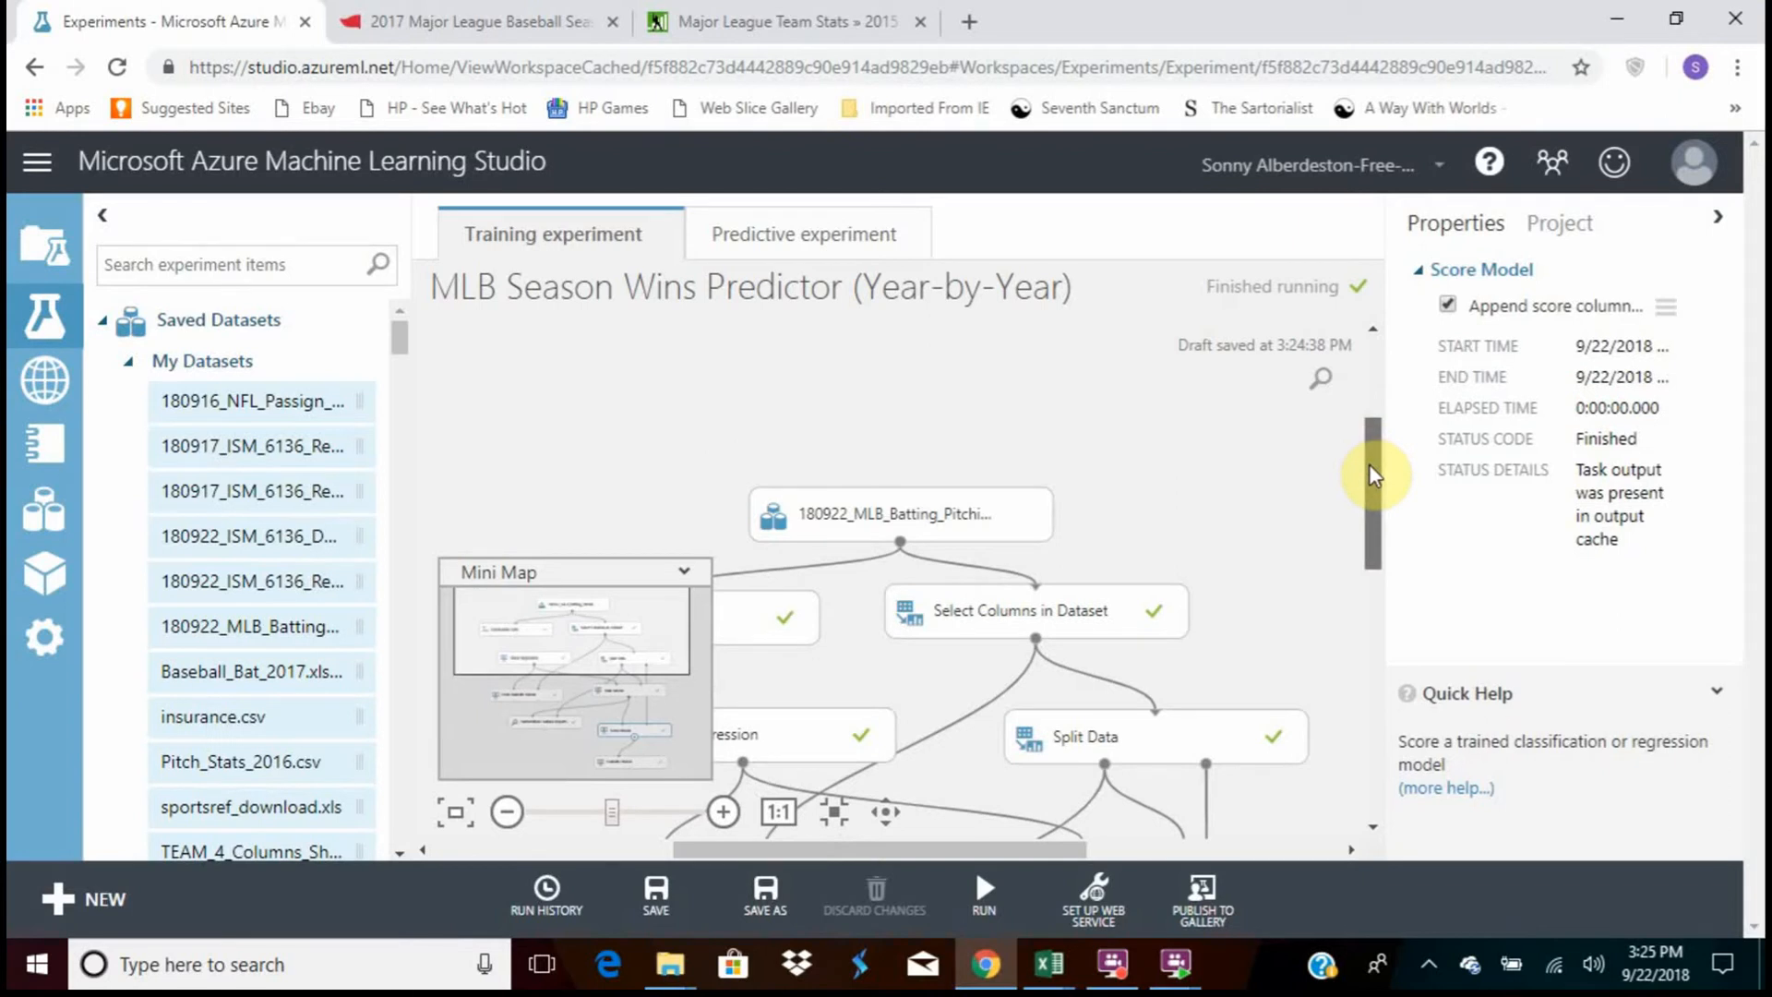
drag(1377, 466, 1040, 585)
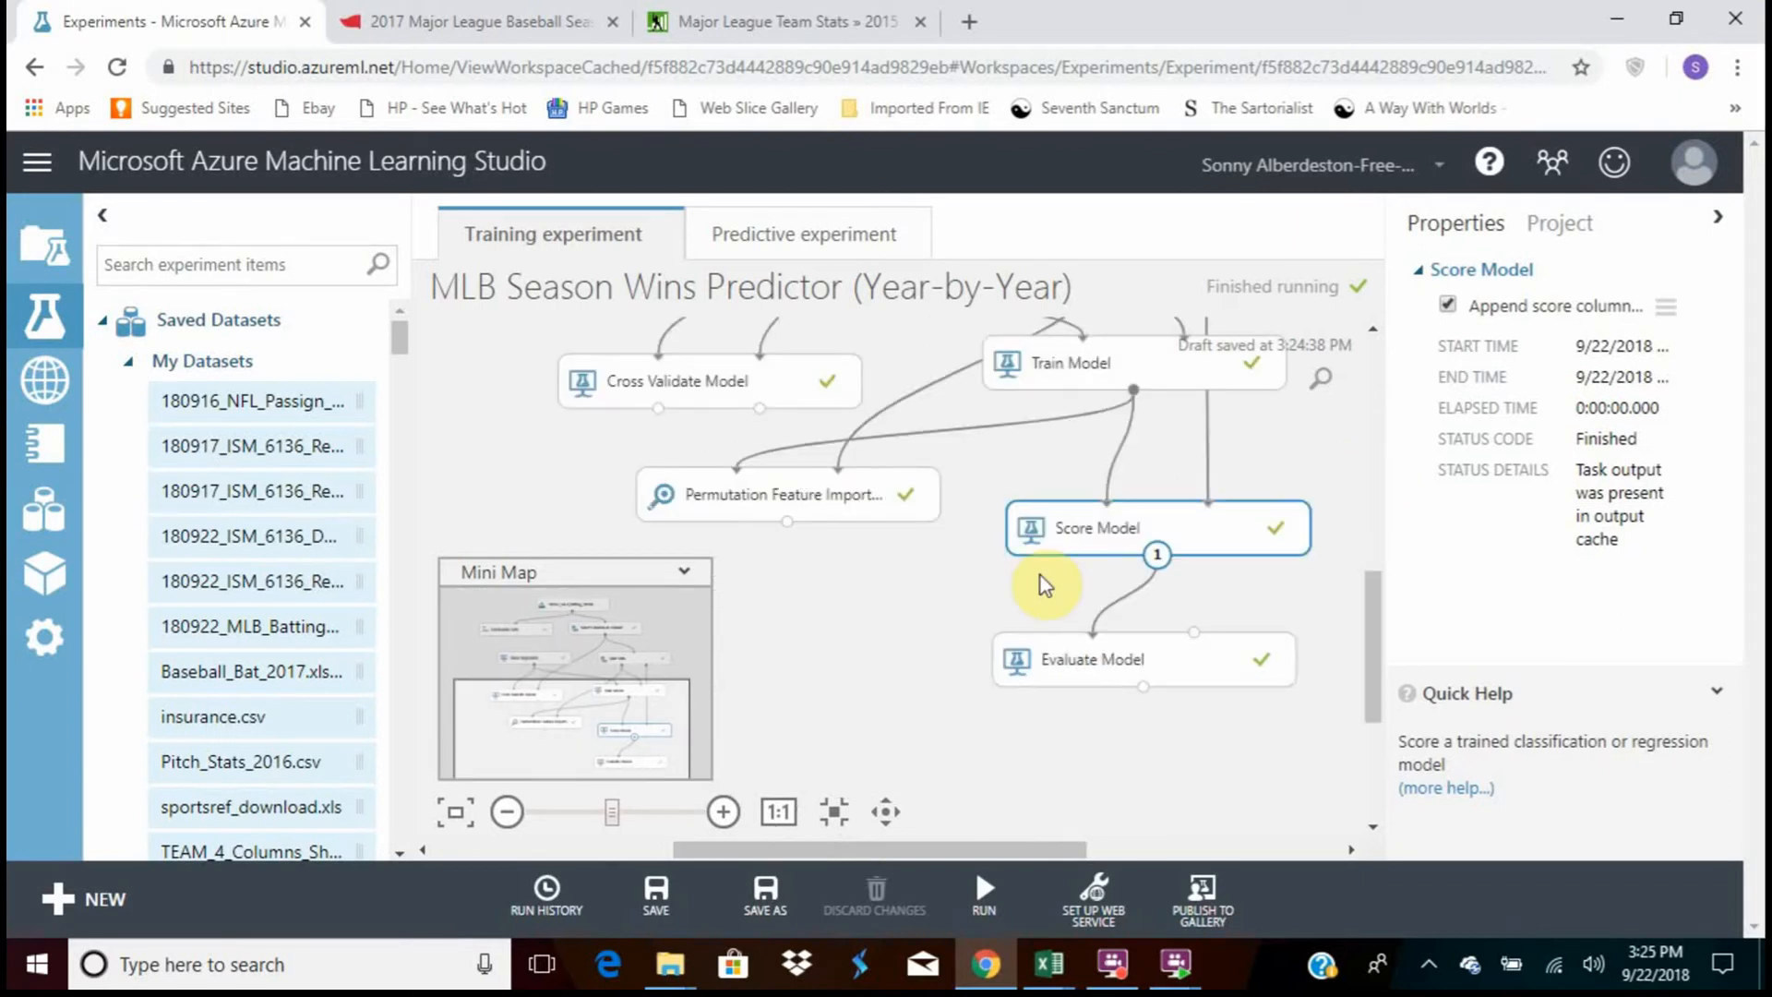
right_click(1077, 544)
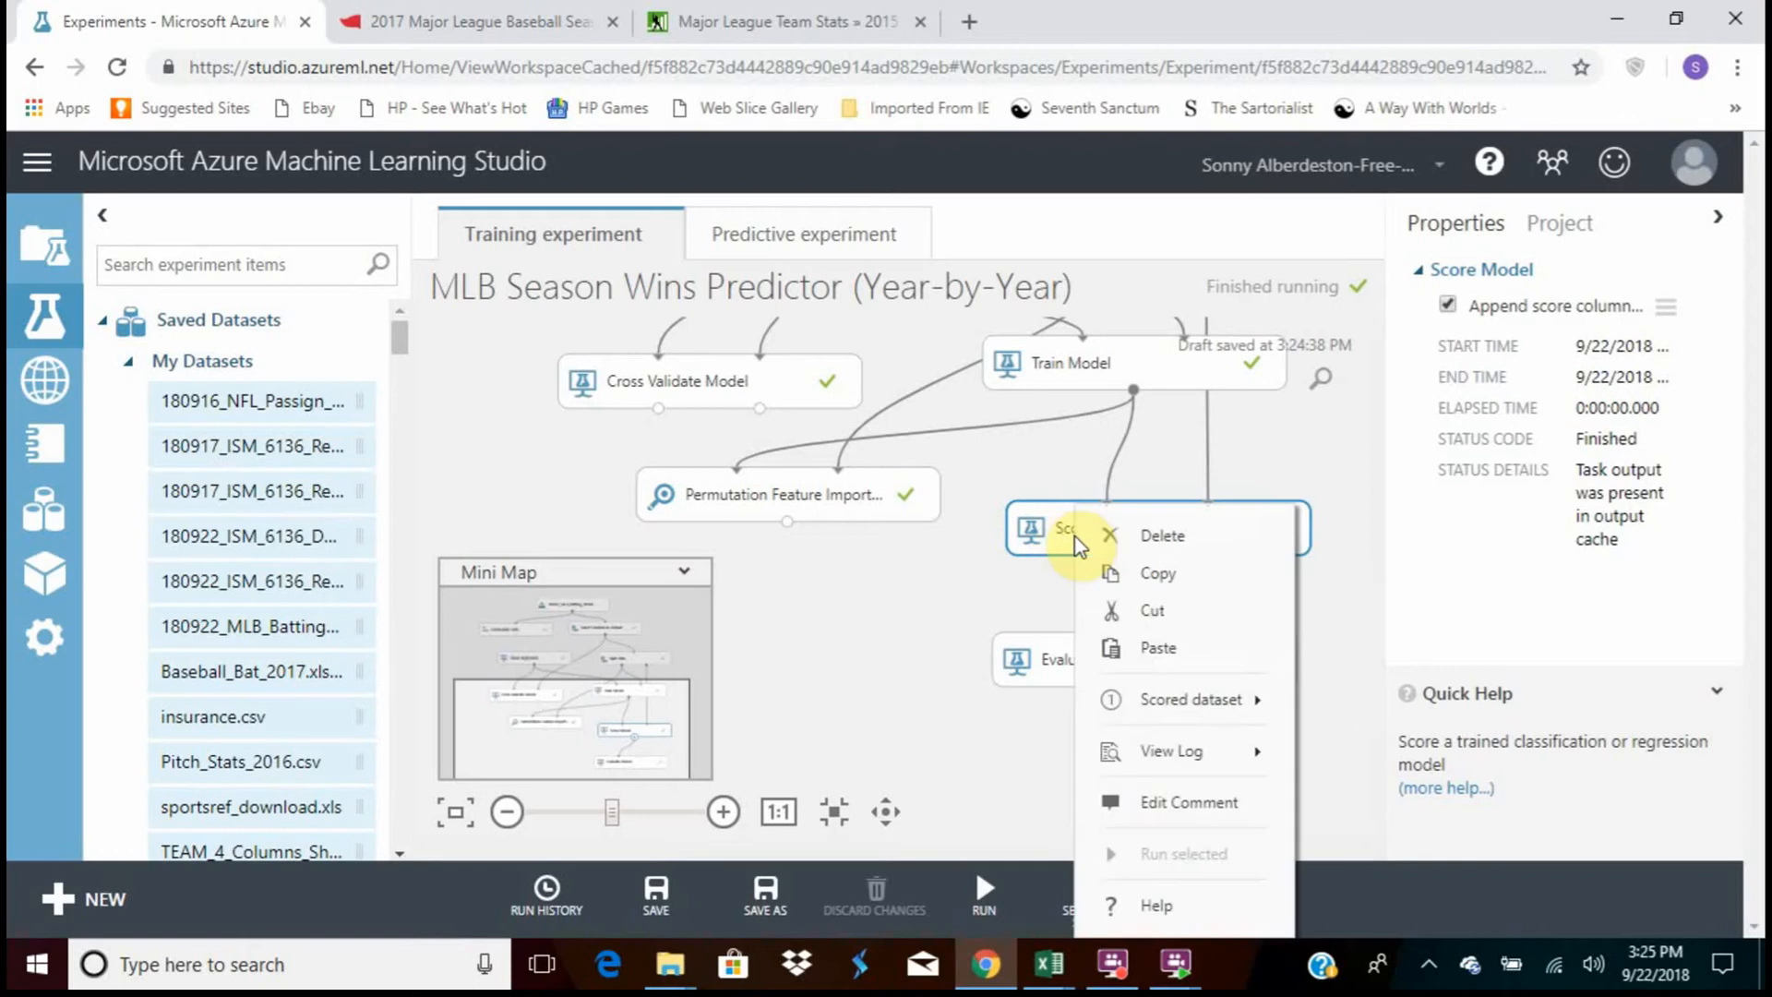
mouse_move(1124, 762)
mouse_move(1121, 706)
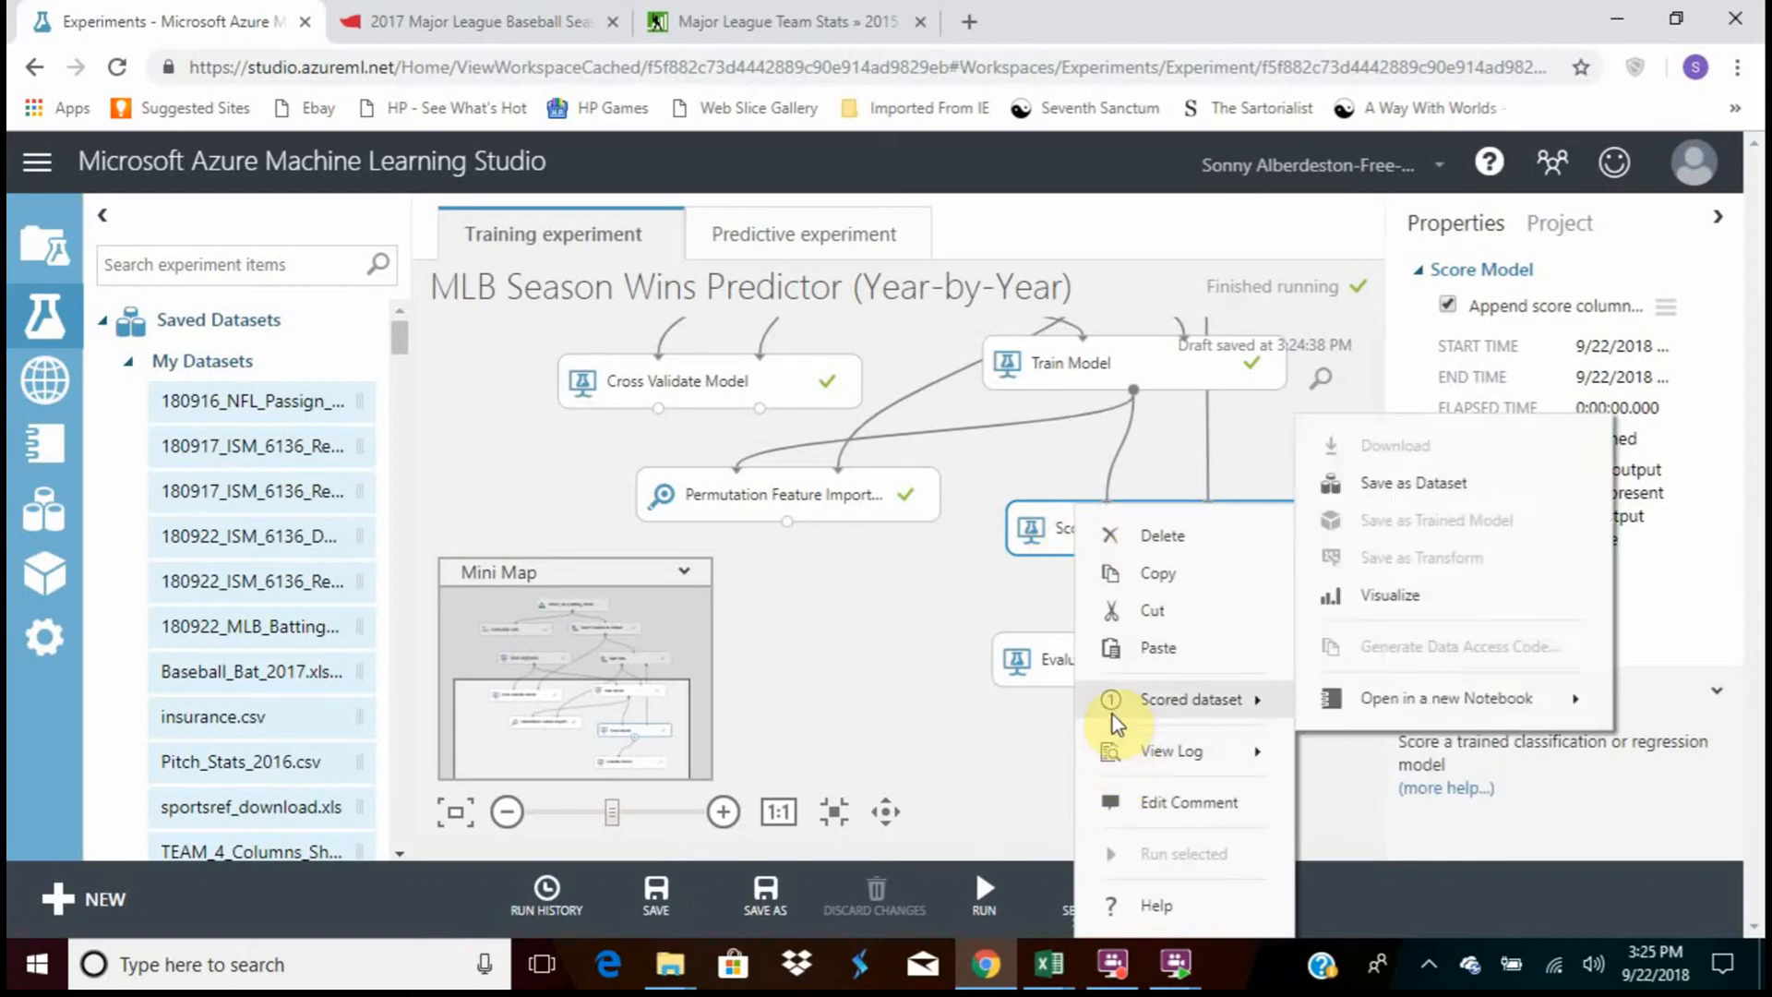
click(1385, 623)
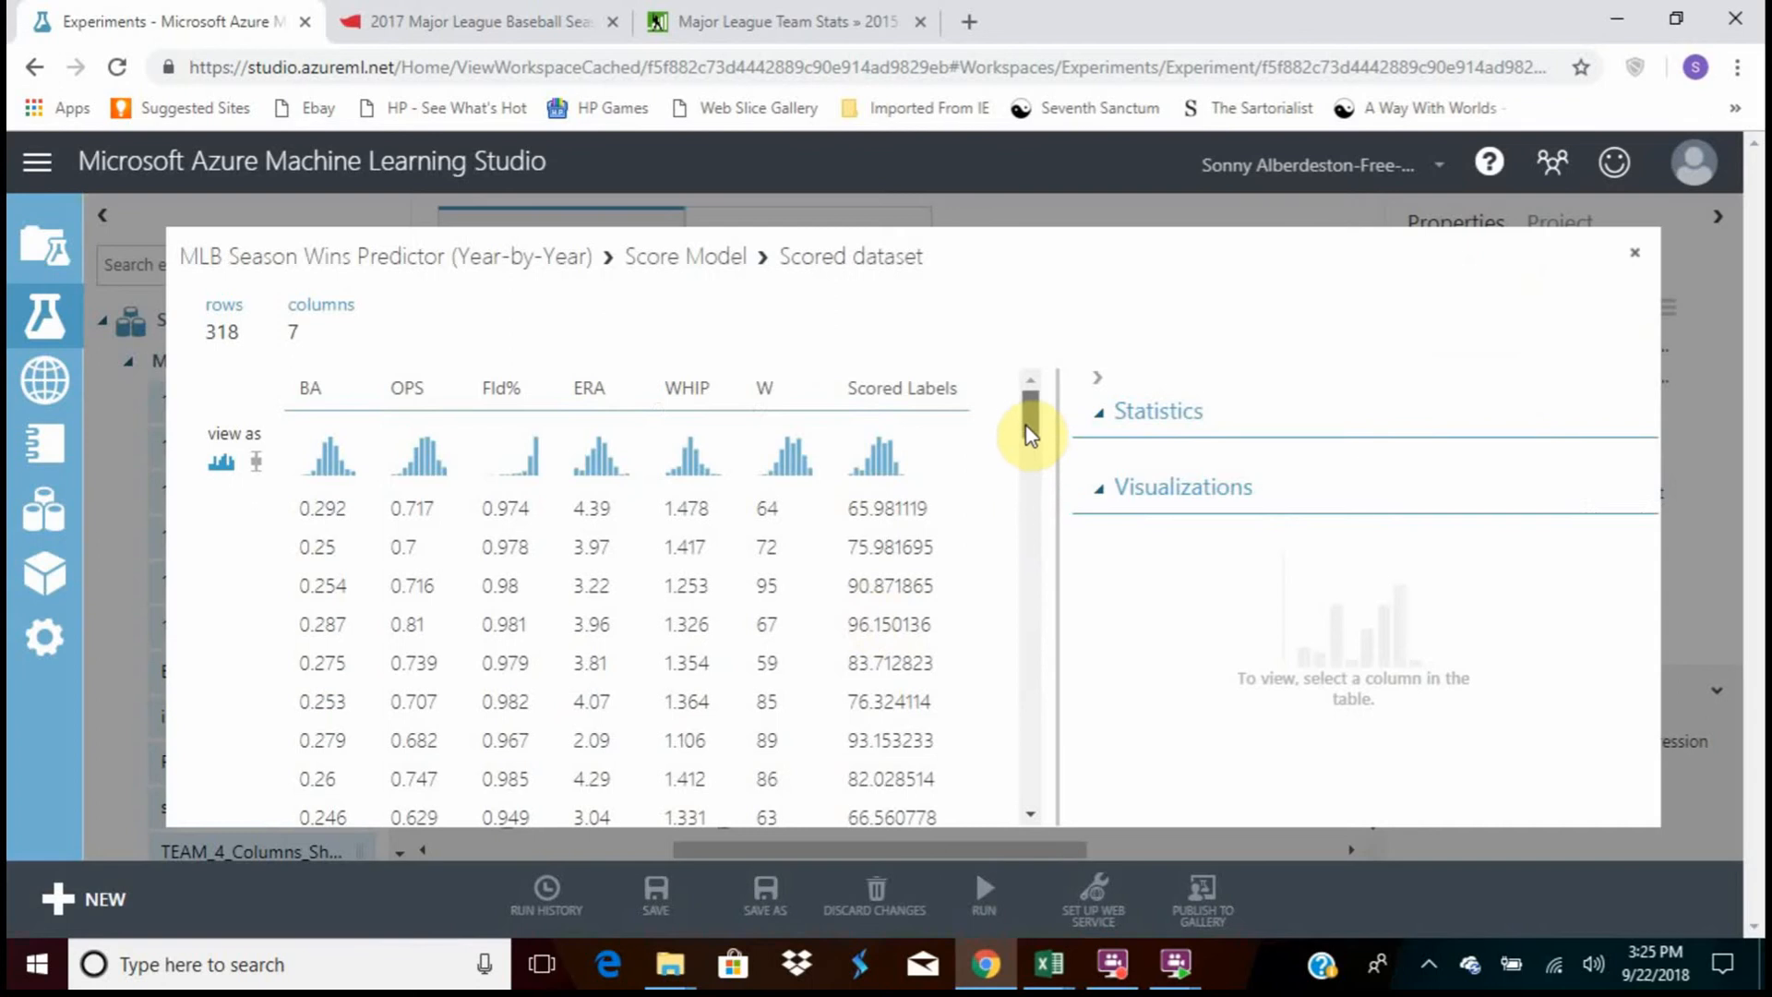
drag(1028, 428, 1032, 559)
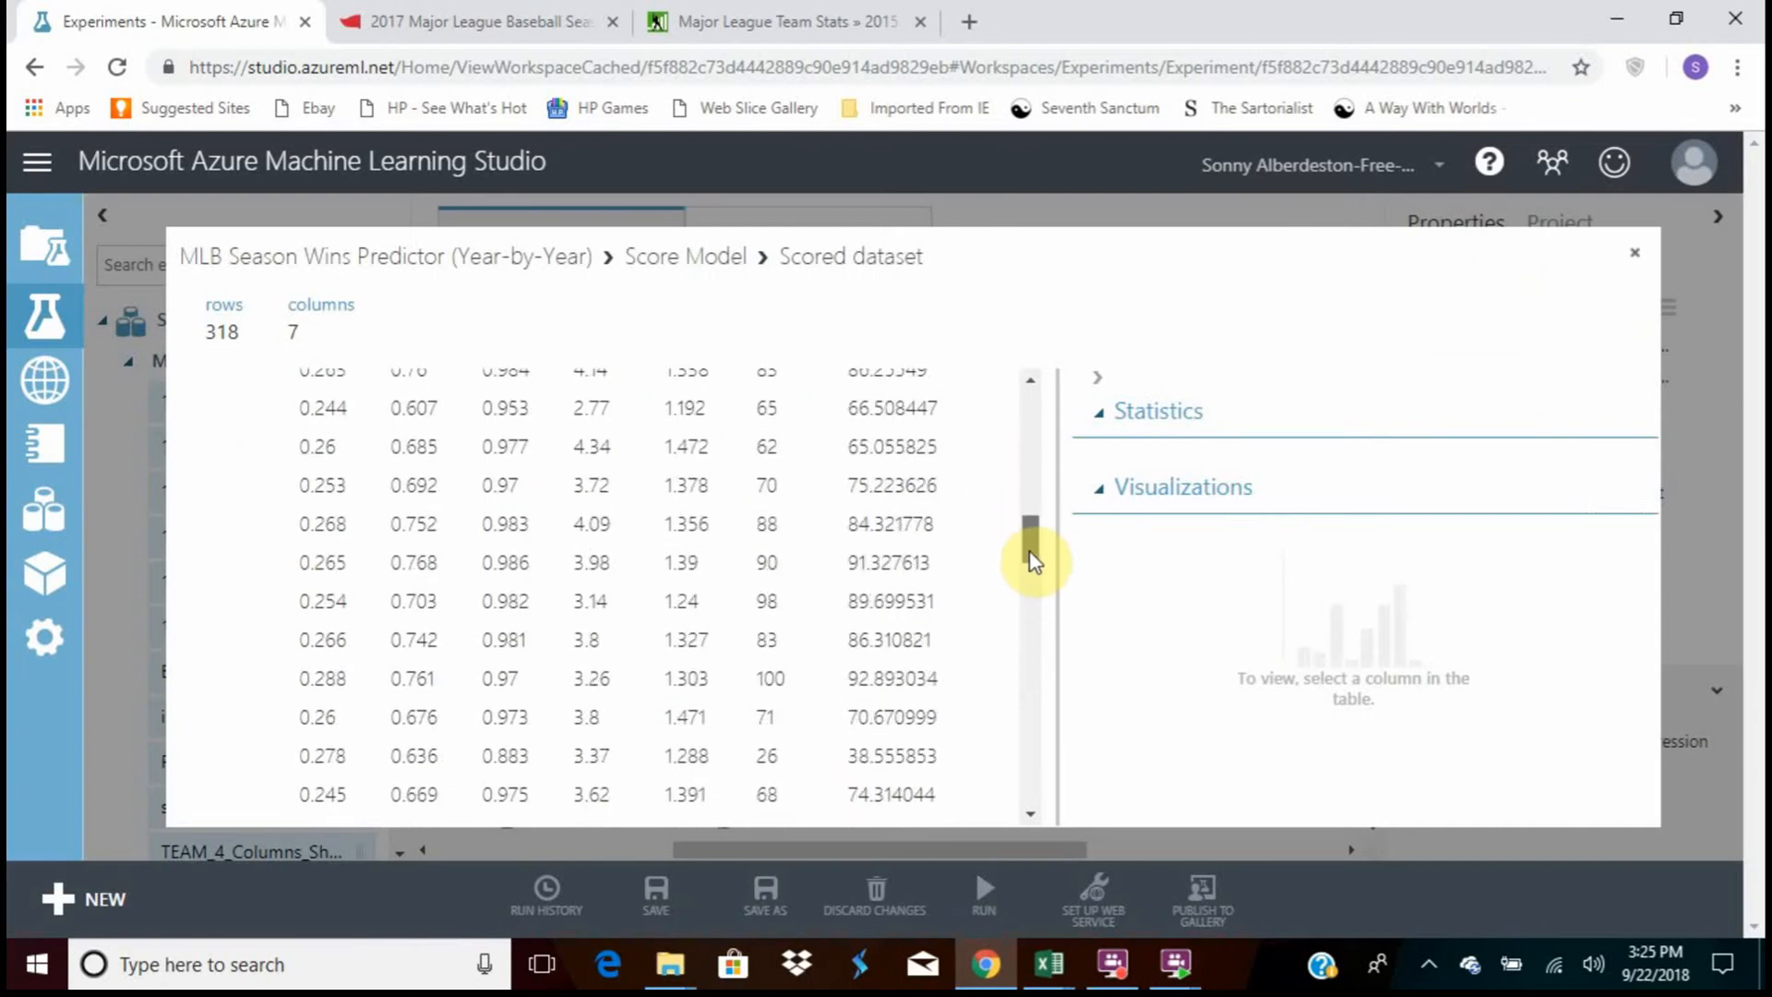
drag(1032, 559, 1035, 449)
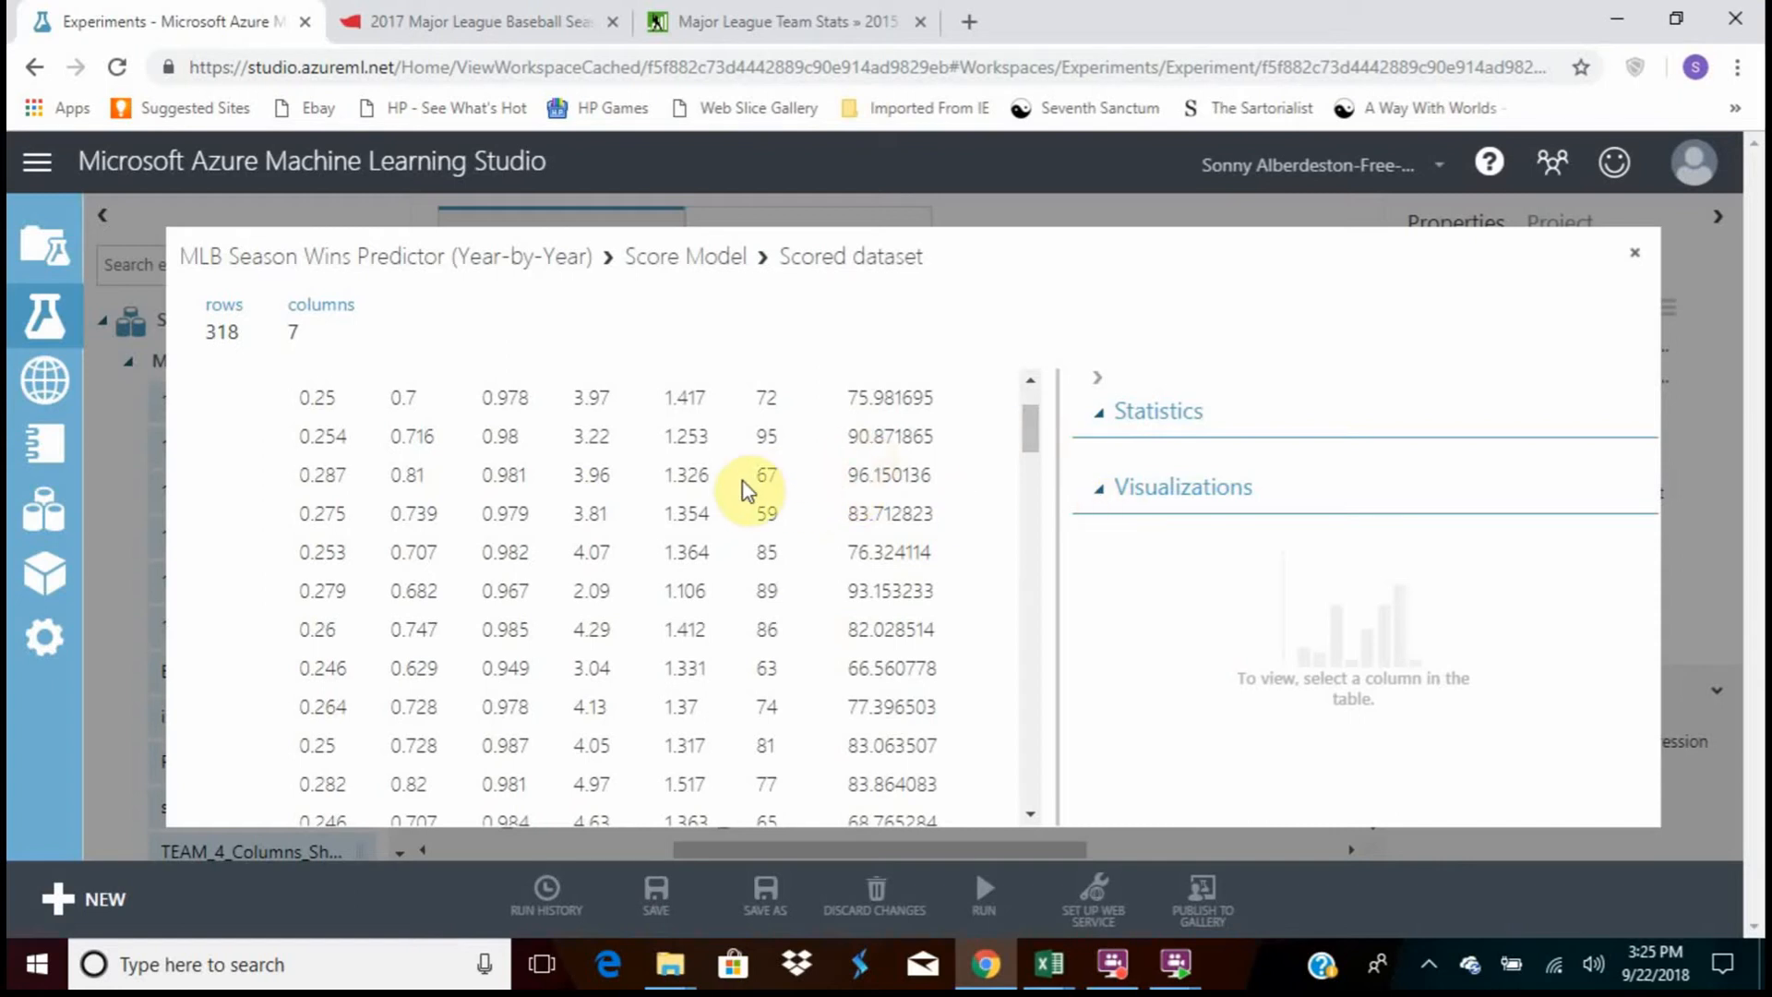
Close the scored dataset, visualize the Evaluate Model module's evaluation results, review the metrics and error histogram, and close the view
click(1633, 255)
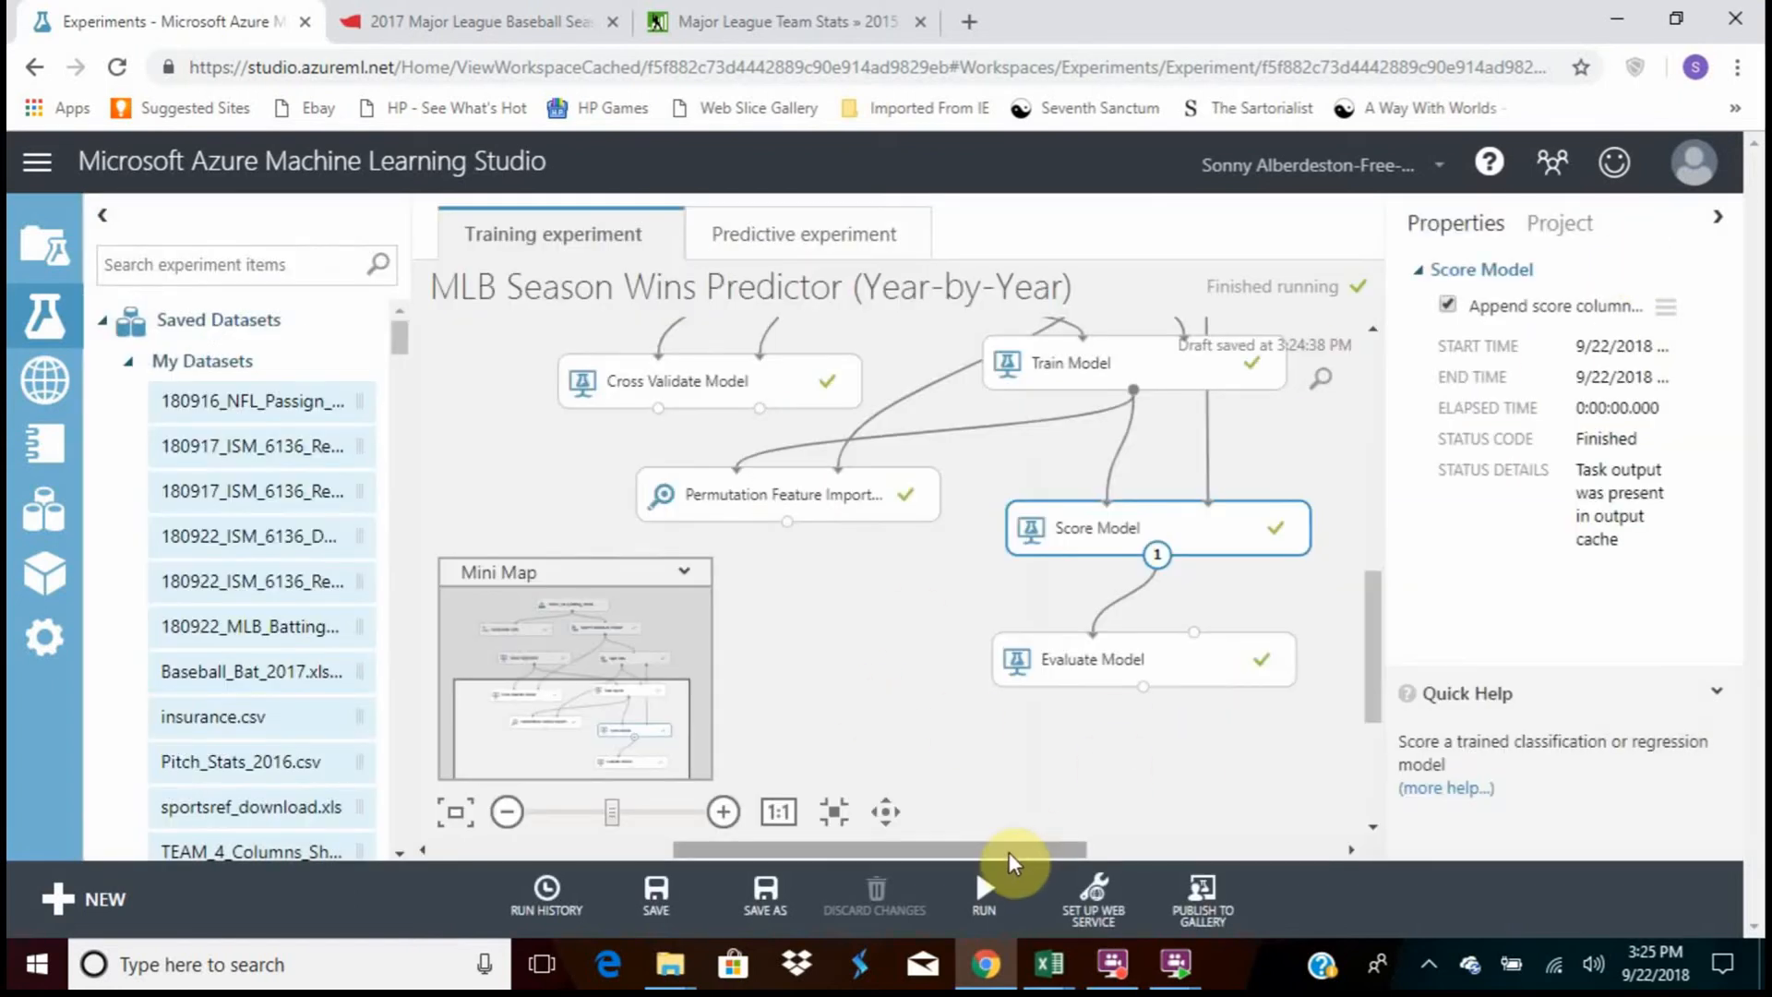
click(1112, 661)
right_click(1082, 663)
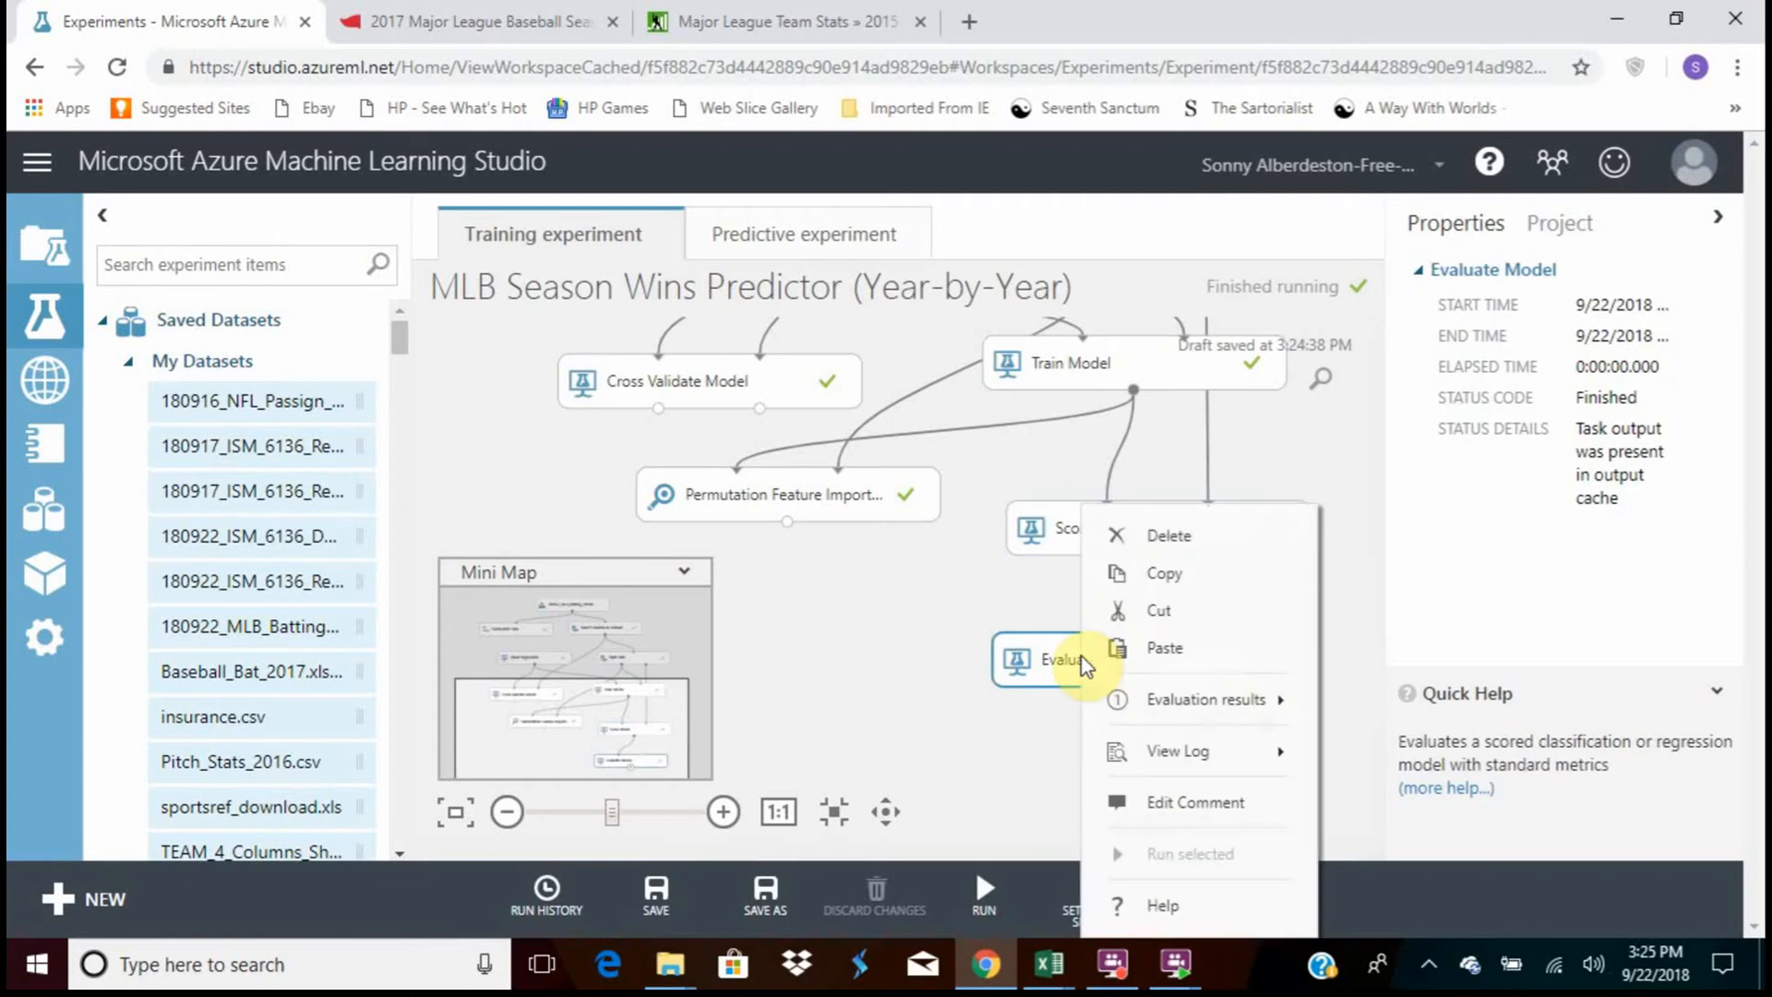
mouse_move(1141, 700)
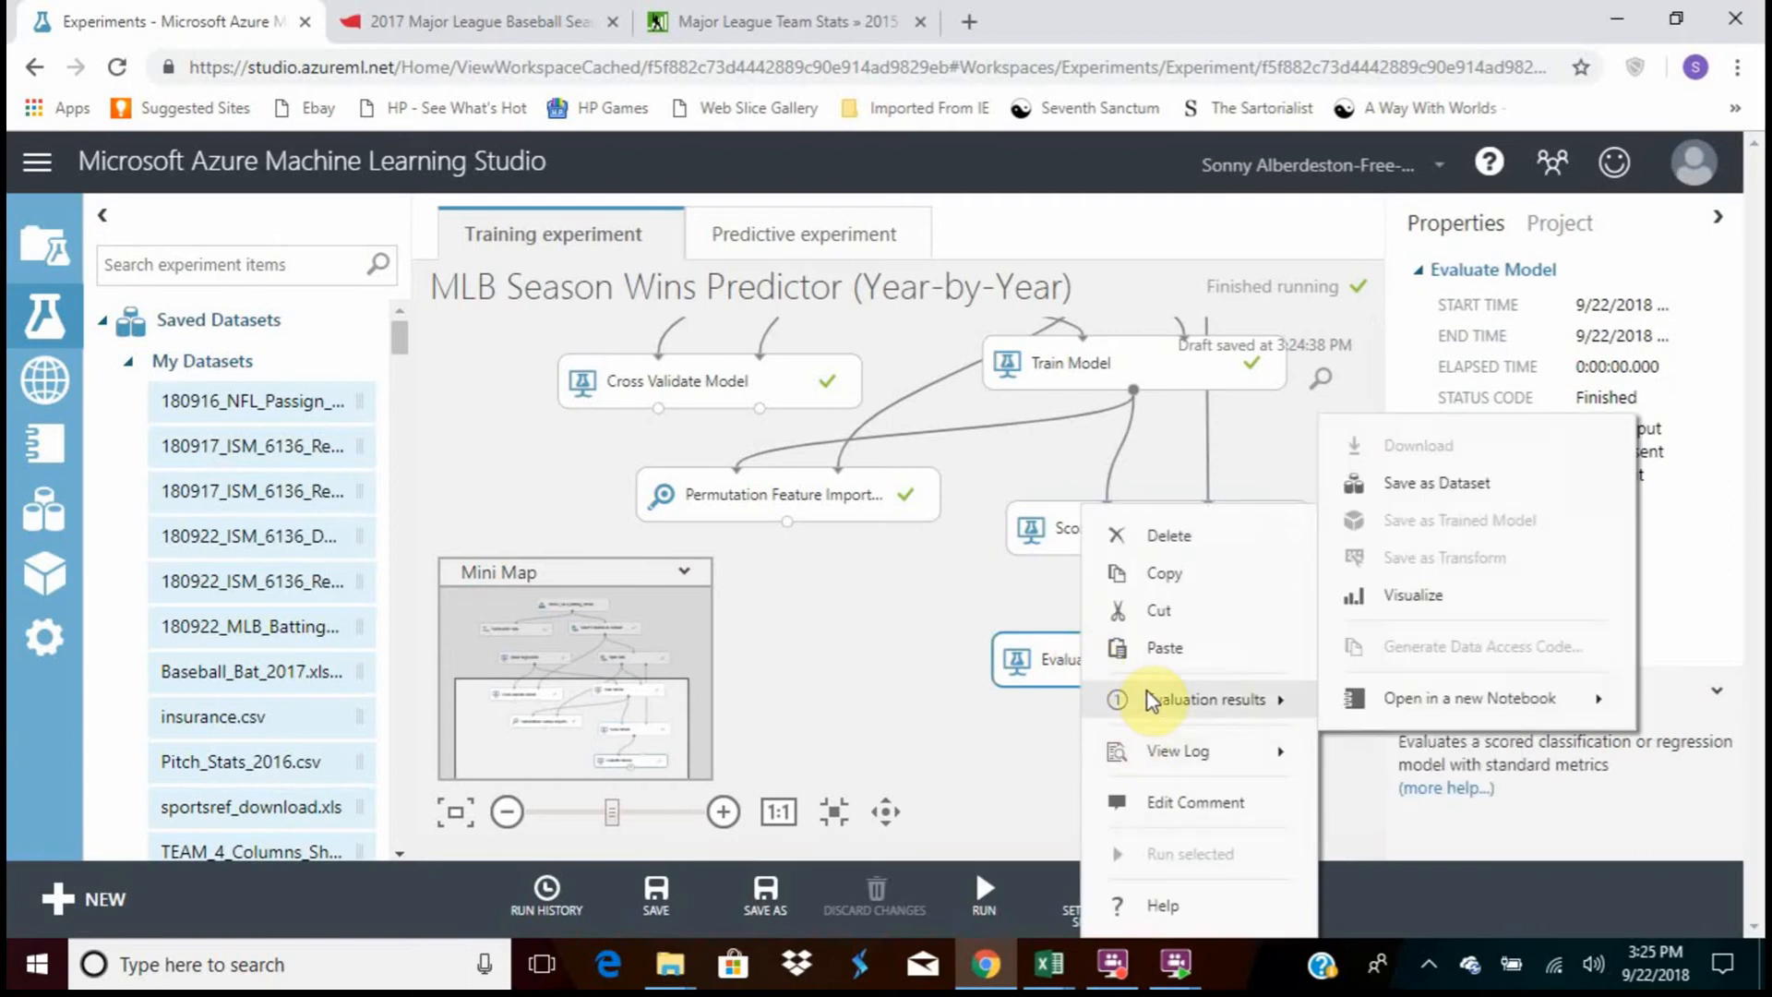
click(1488, 623)
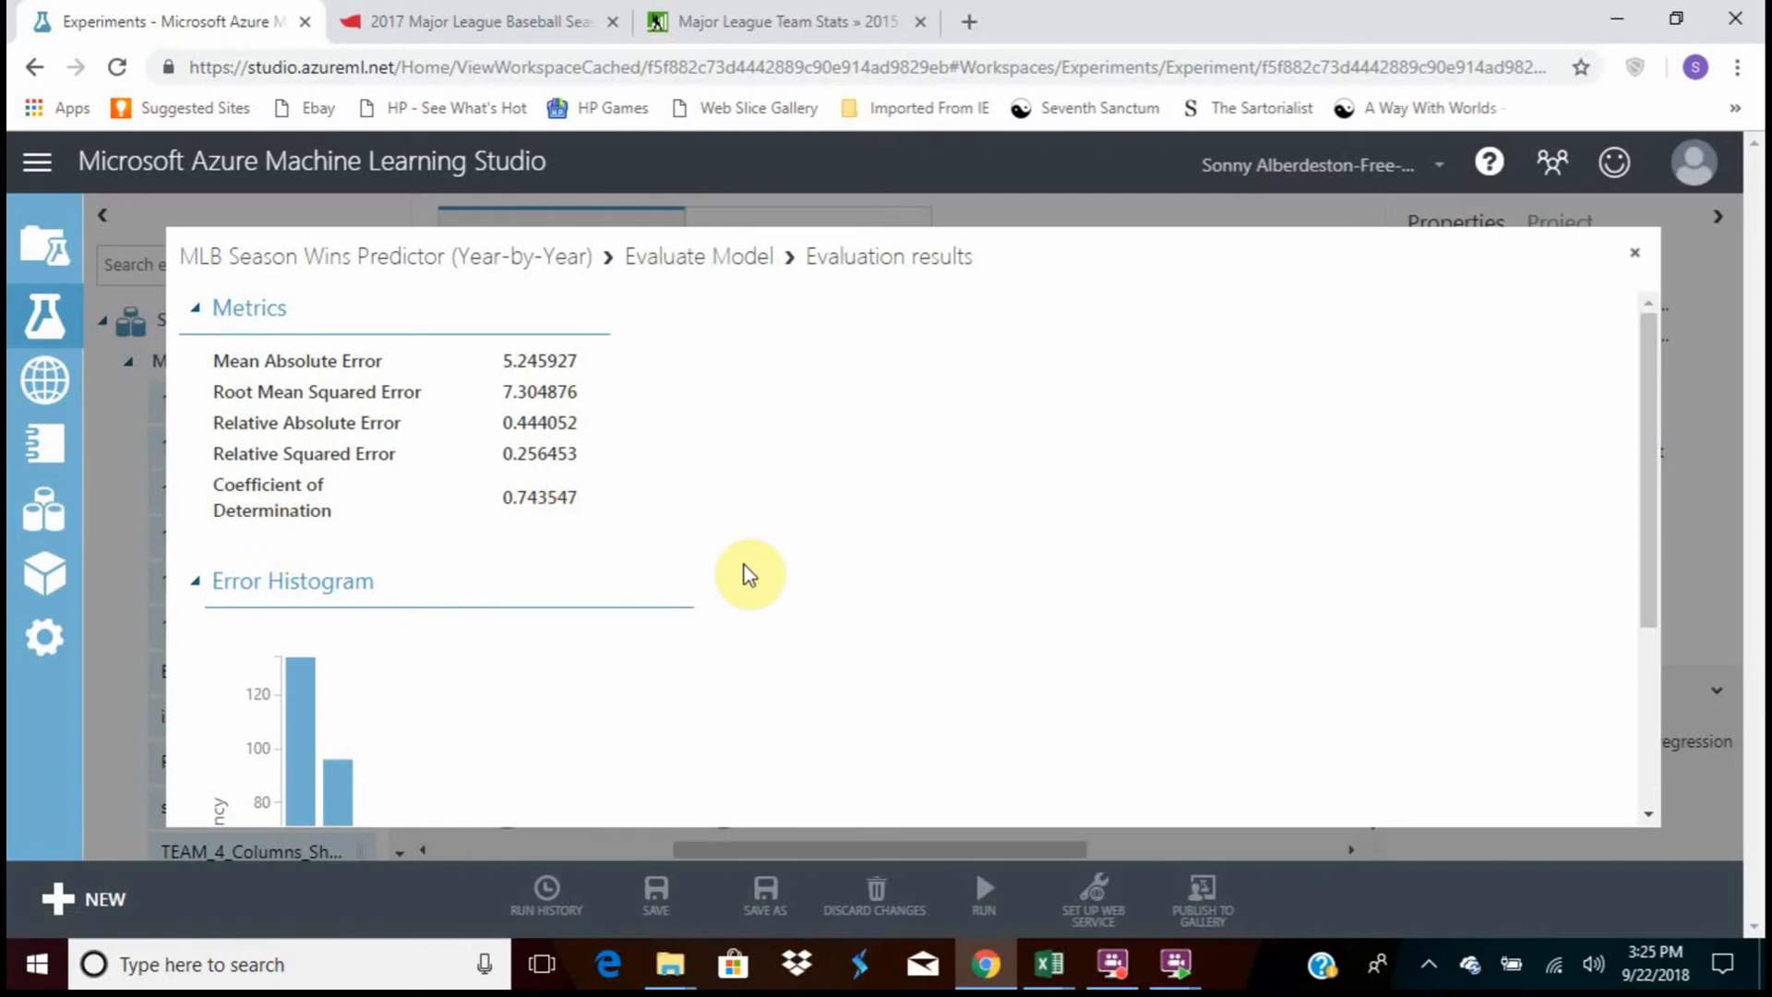
scroll(747, 578, down, 3)
scroll(745, 580, up, 3)
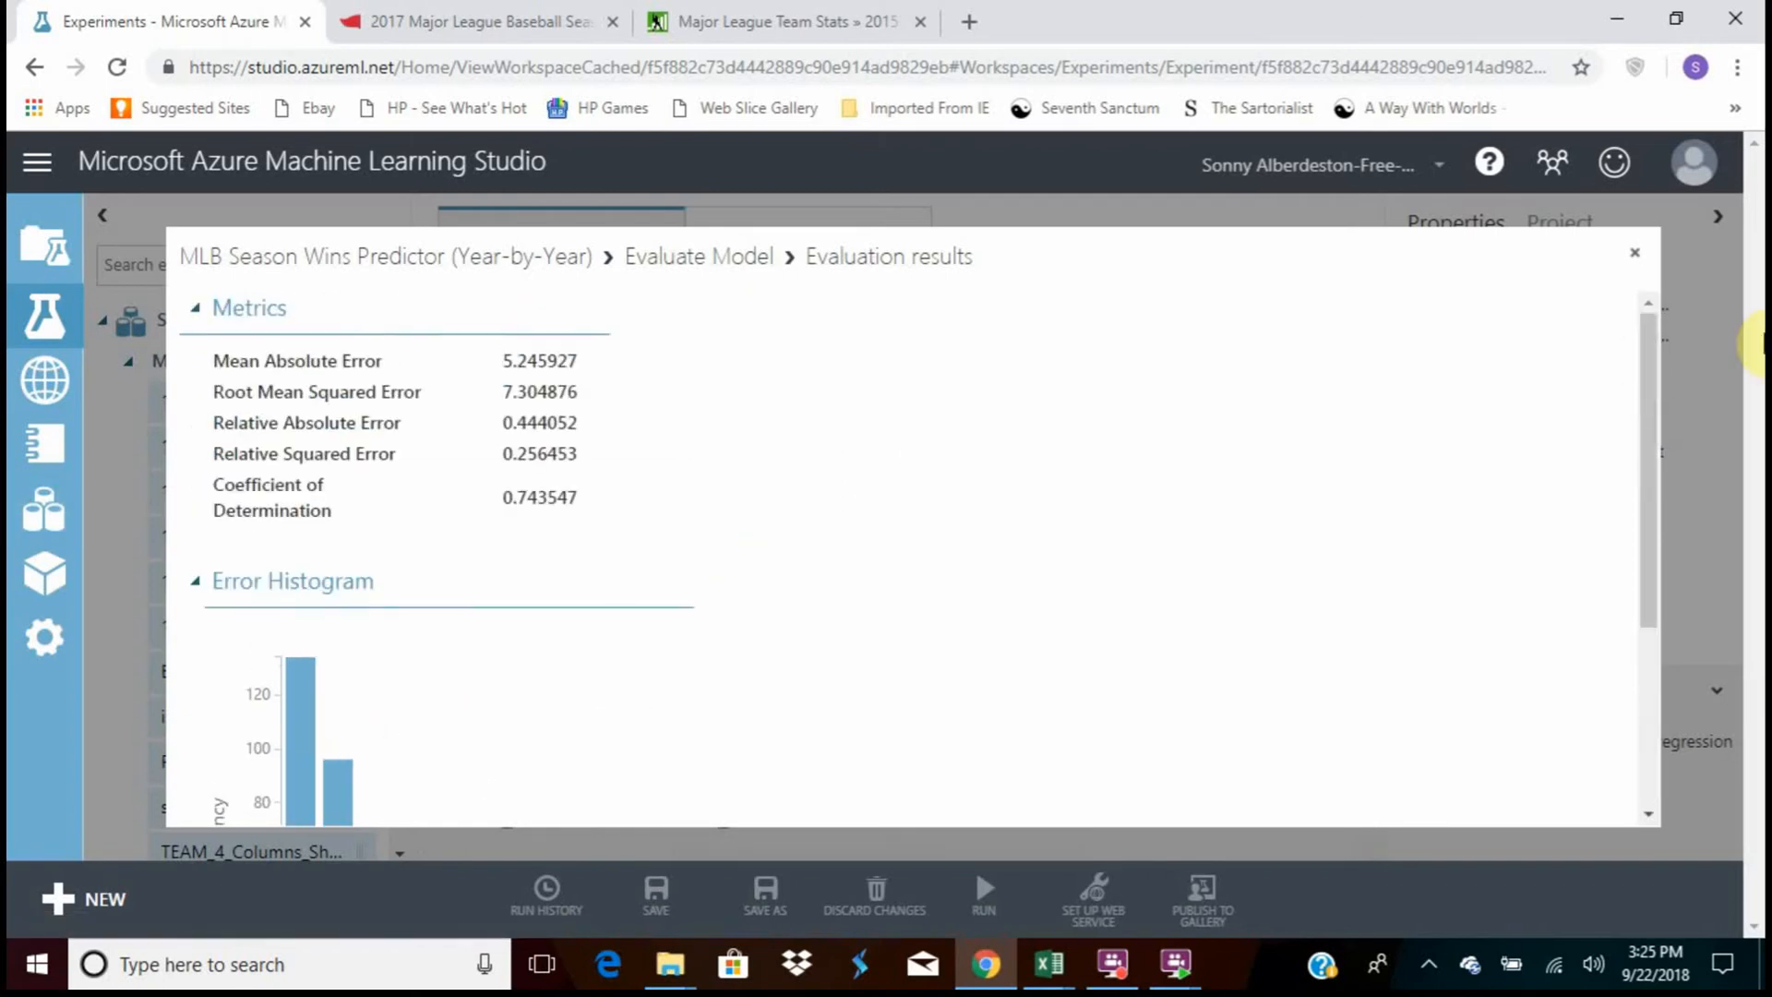
click(1635, 255)
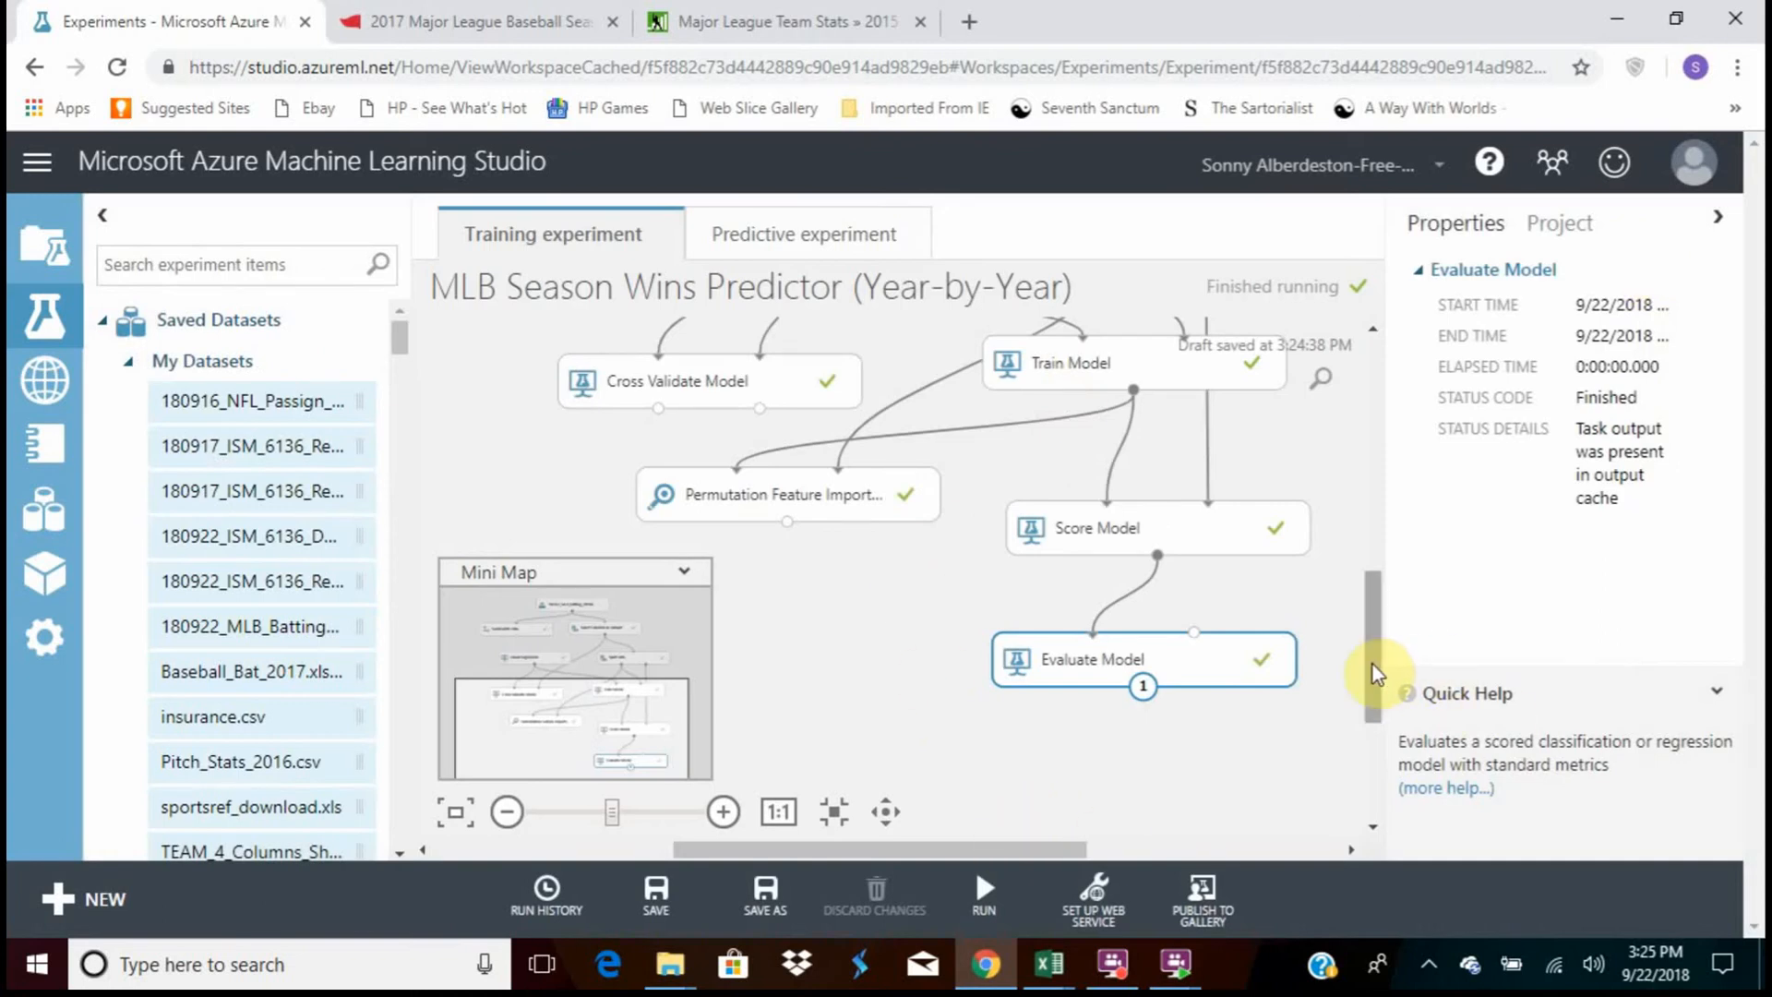
mouse_move(1375, 674)
mouse_down()
mouse_move(1376, 601)
mouse_move(1373, 661)
mouse_up()
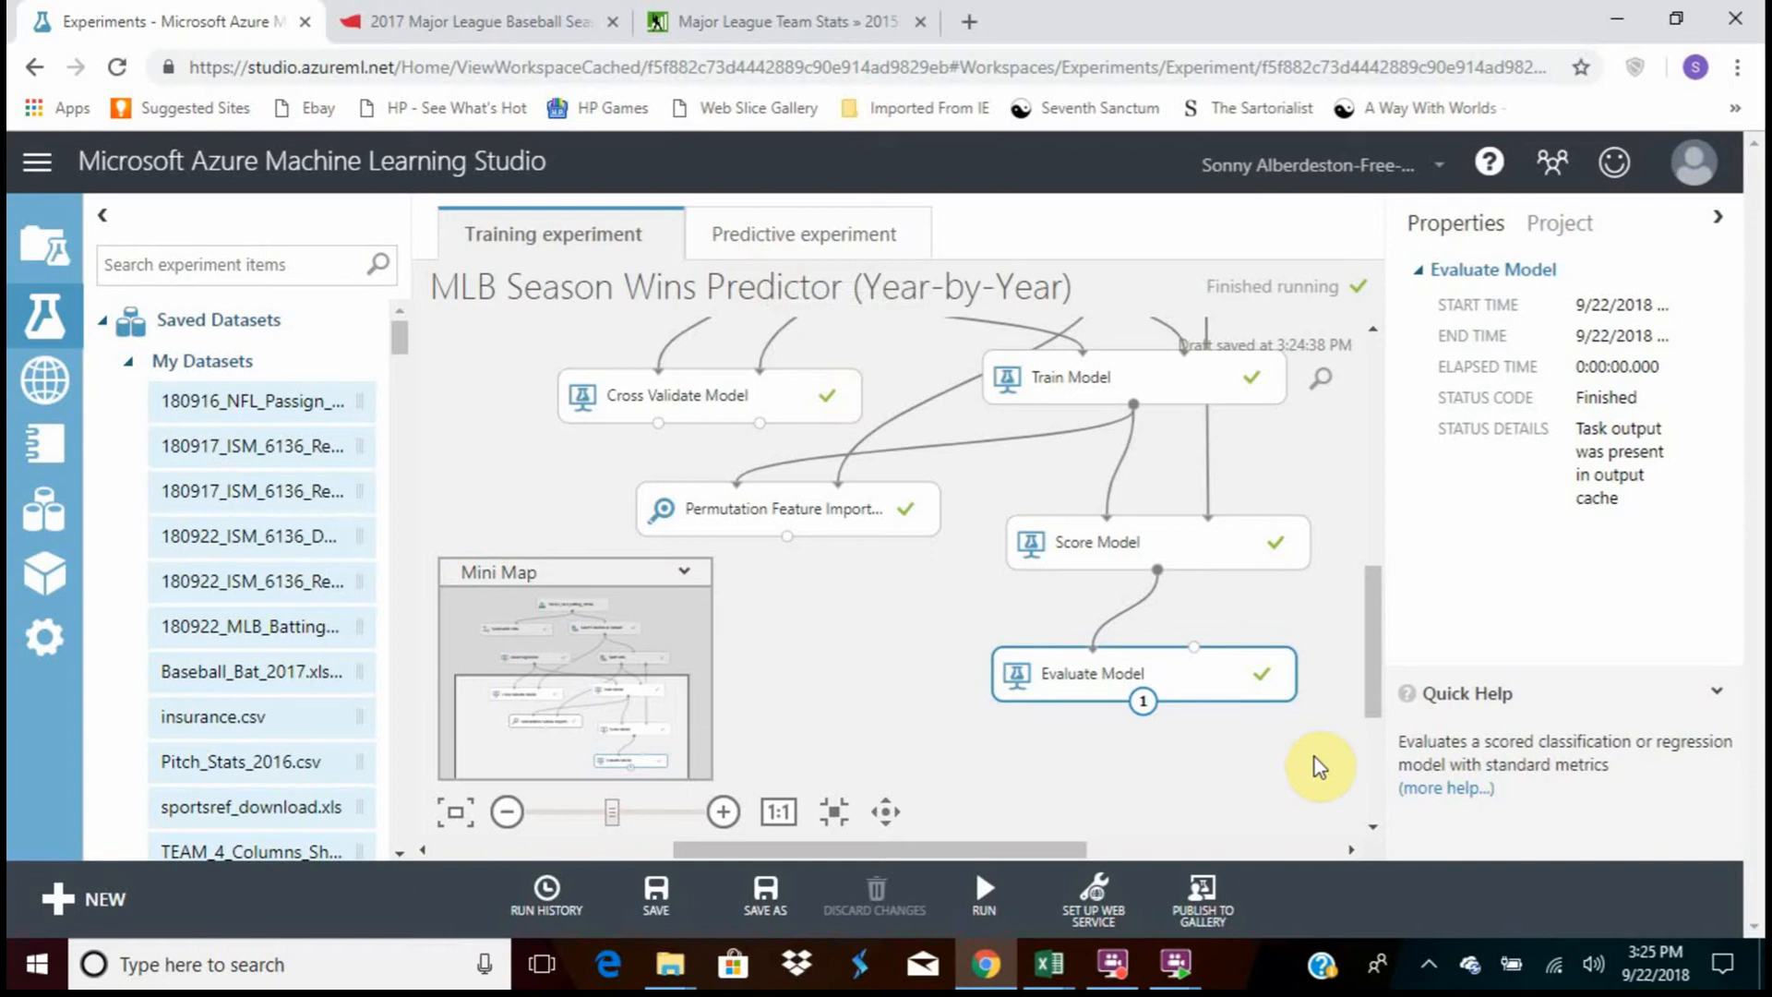
drag(989, 849, 1024, 849)
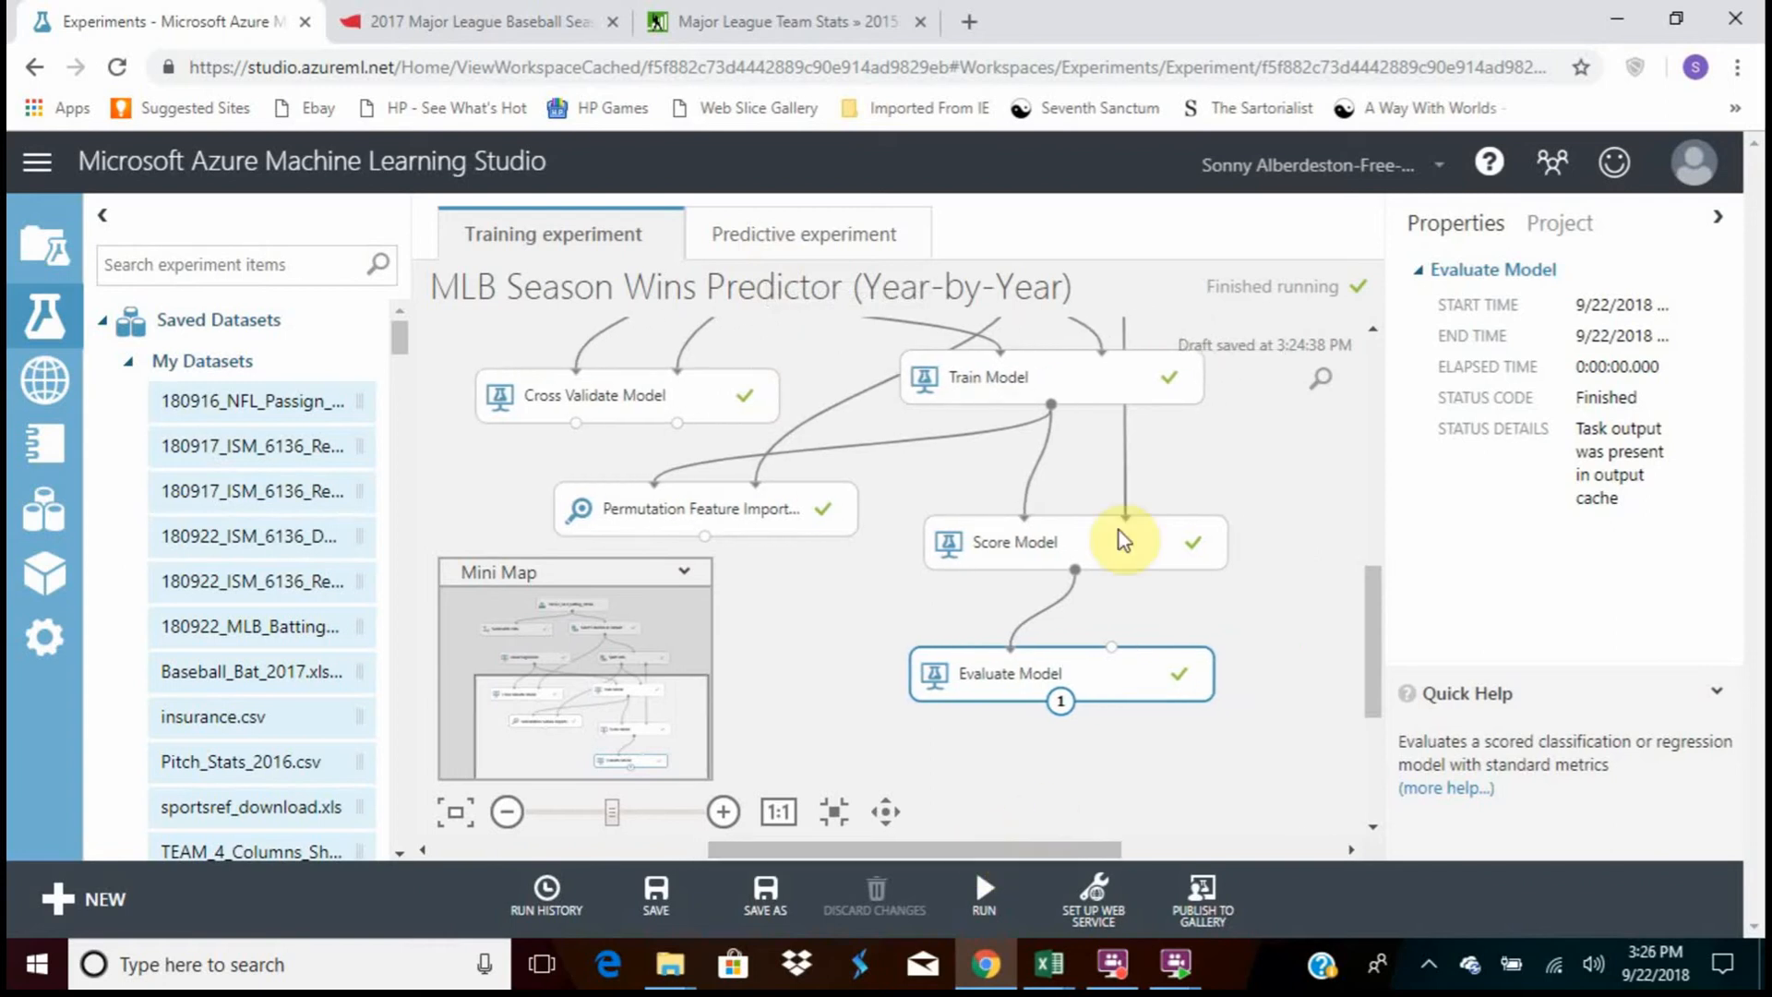
mouse_move(1380, 591)
mouse_down()
mouse_move(1385, 467)
mouse_move(1410, 652)
mouse_move(1391, 582)
mouse_move(1384, 616)
mouse_up()
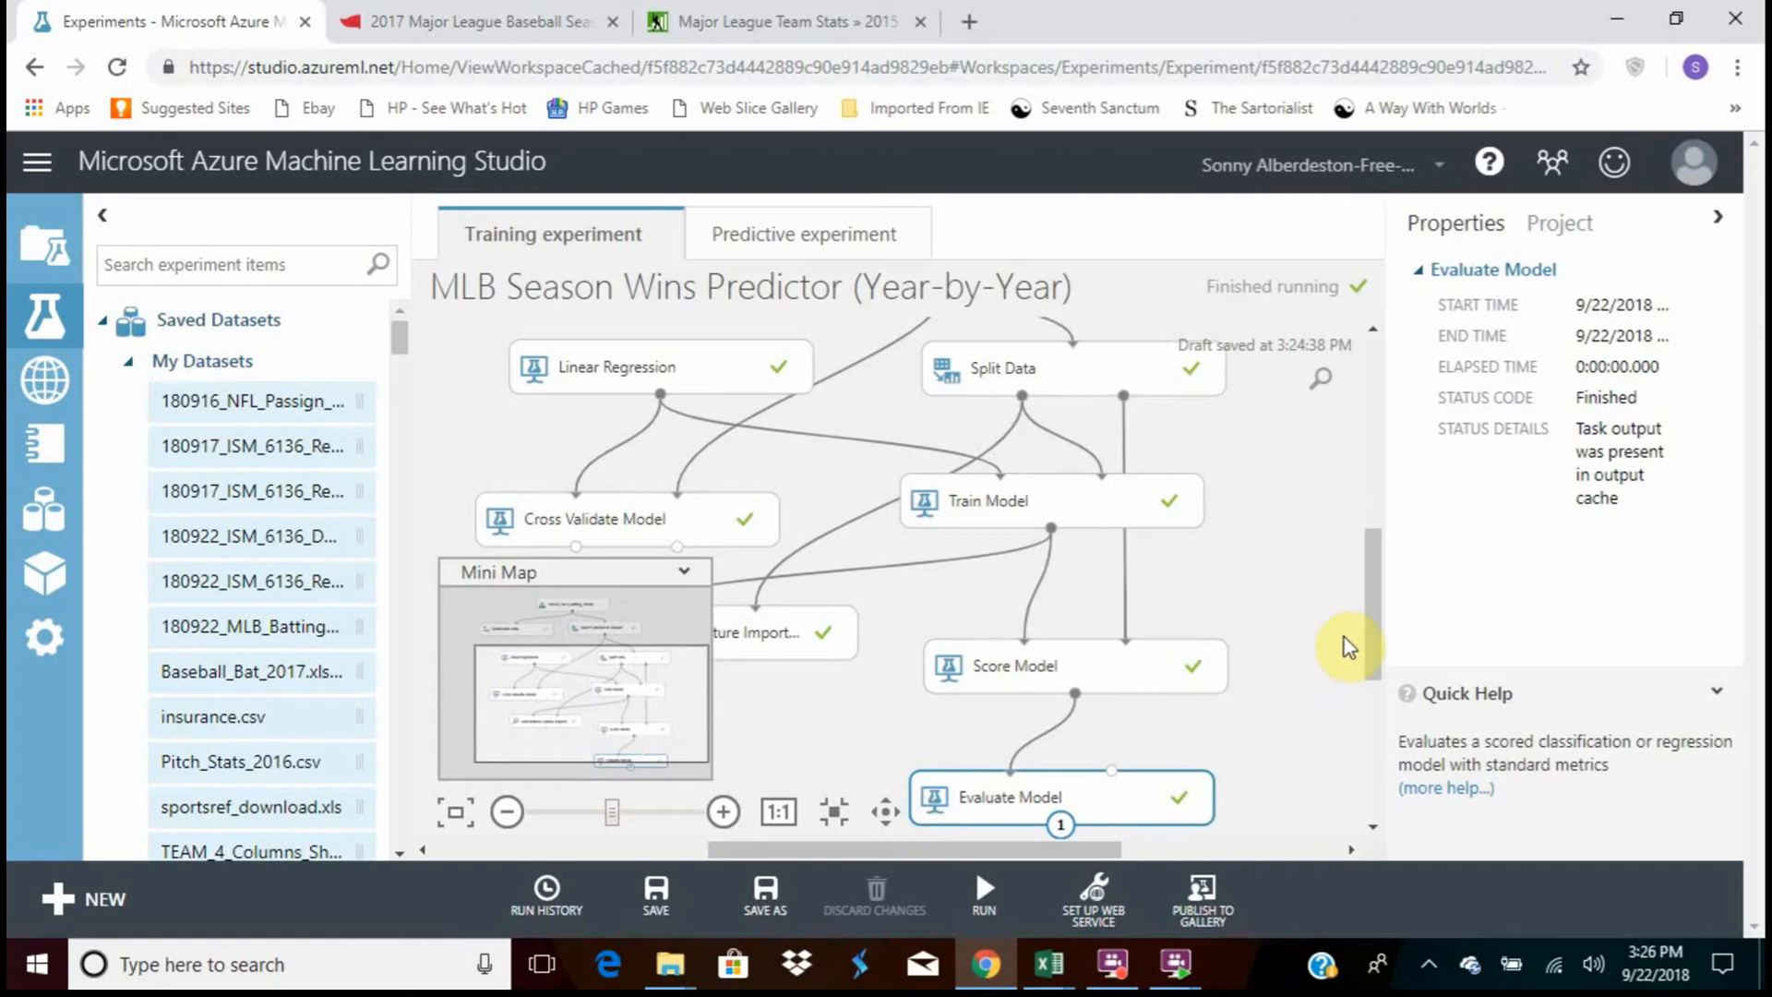
mouse_move(1372, 655)
mouse_down()
mouse_move(1372, 597)
mouse_move(1373, 674)
mouse_up()
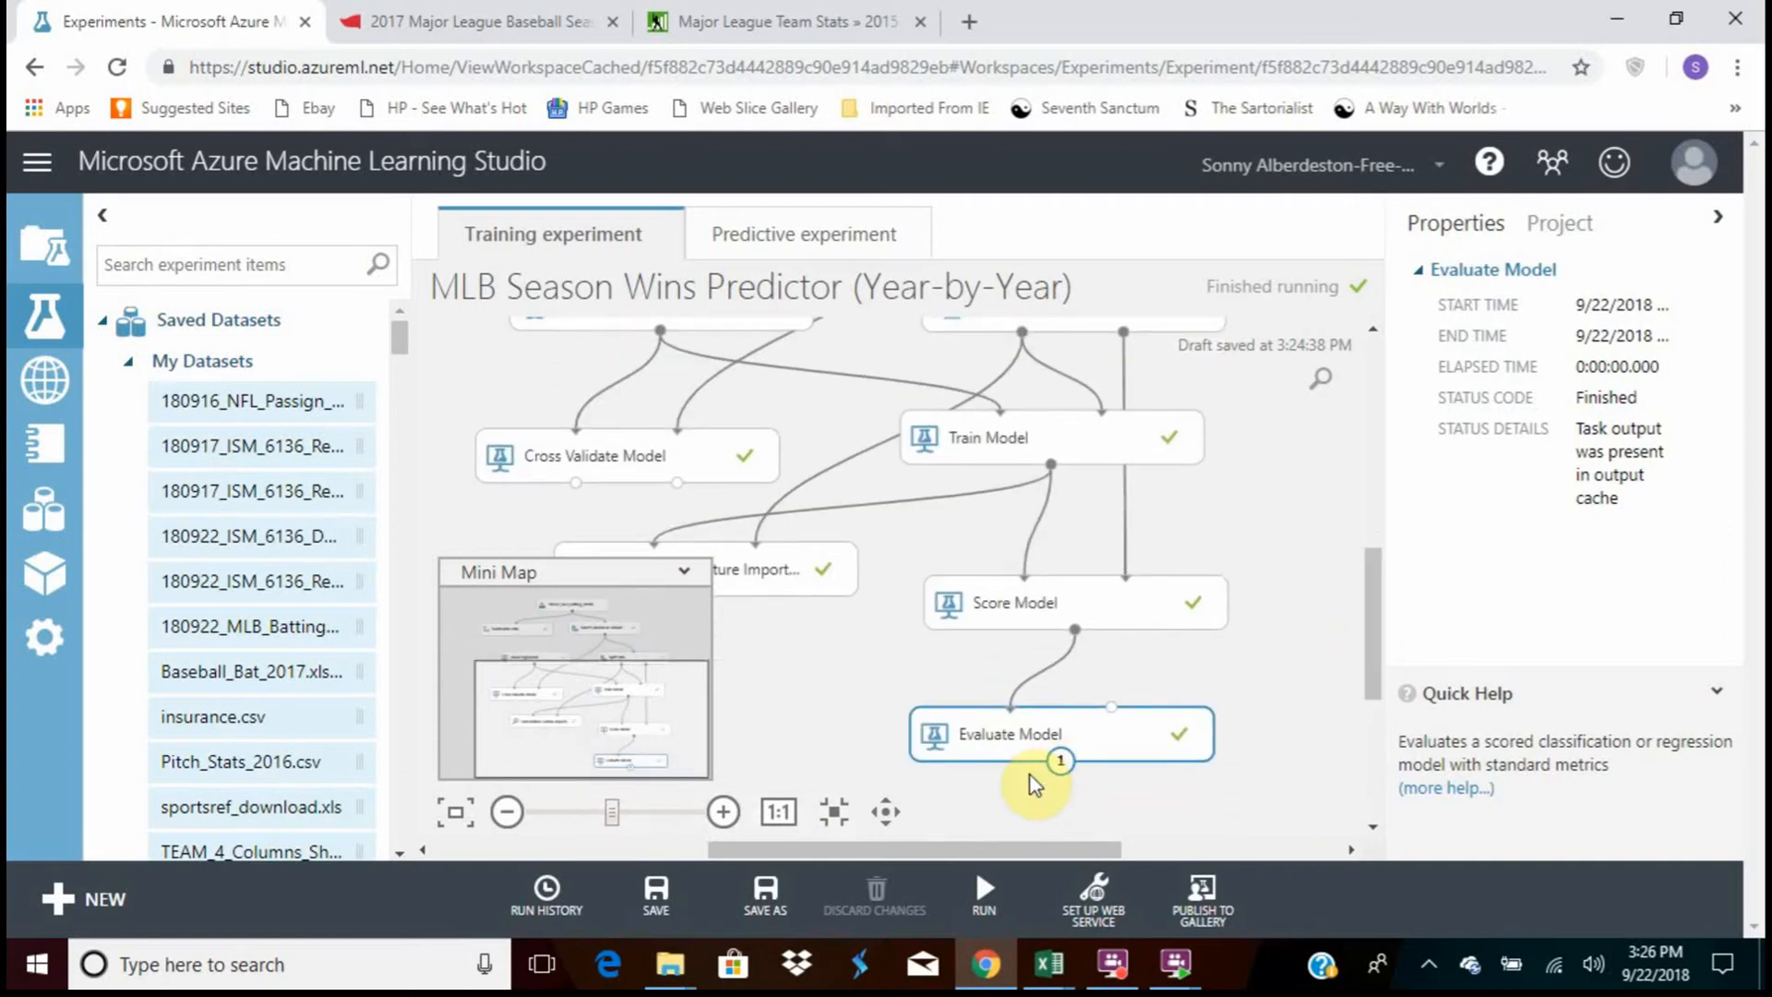
drag(1373, 680, 1326, 680)
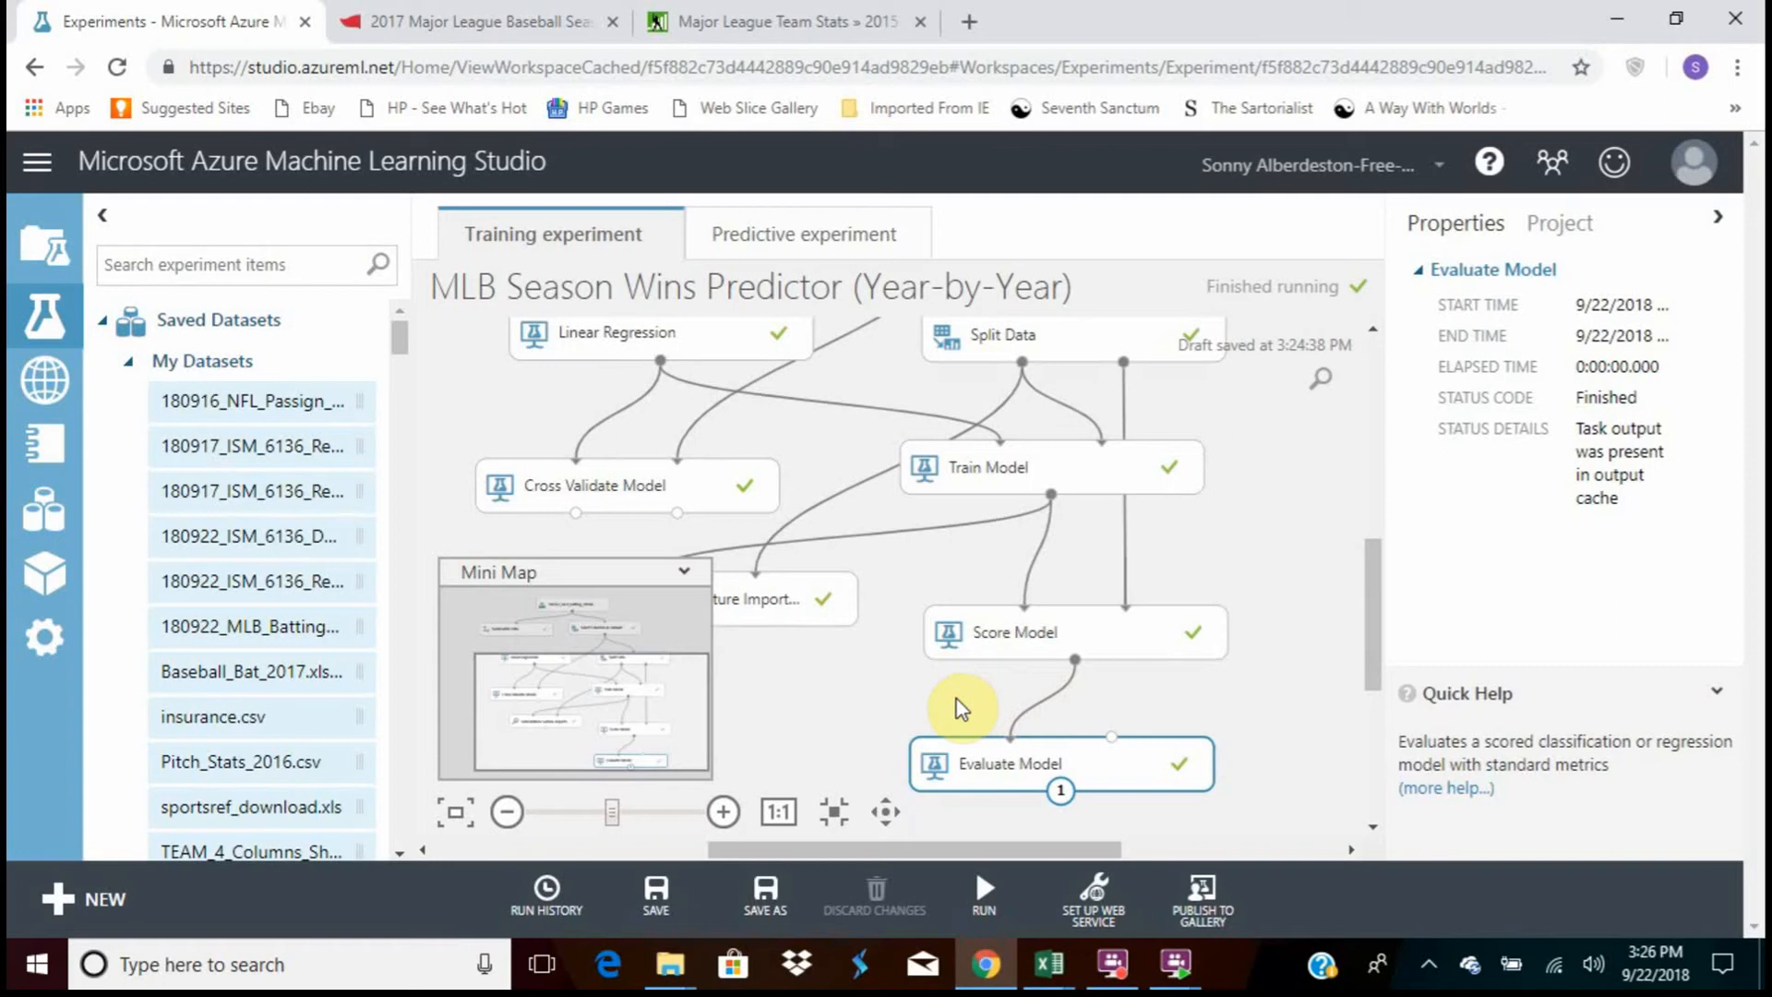
Switch to the MLB Season Win Predictor workbook in Excel and examine the prediction rows 2 to 6 and 7 to 9
click(1048, 963)
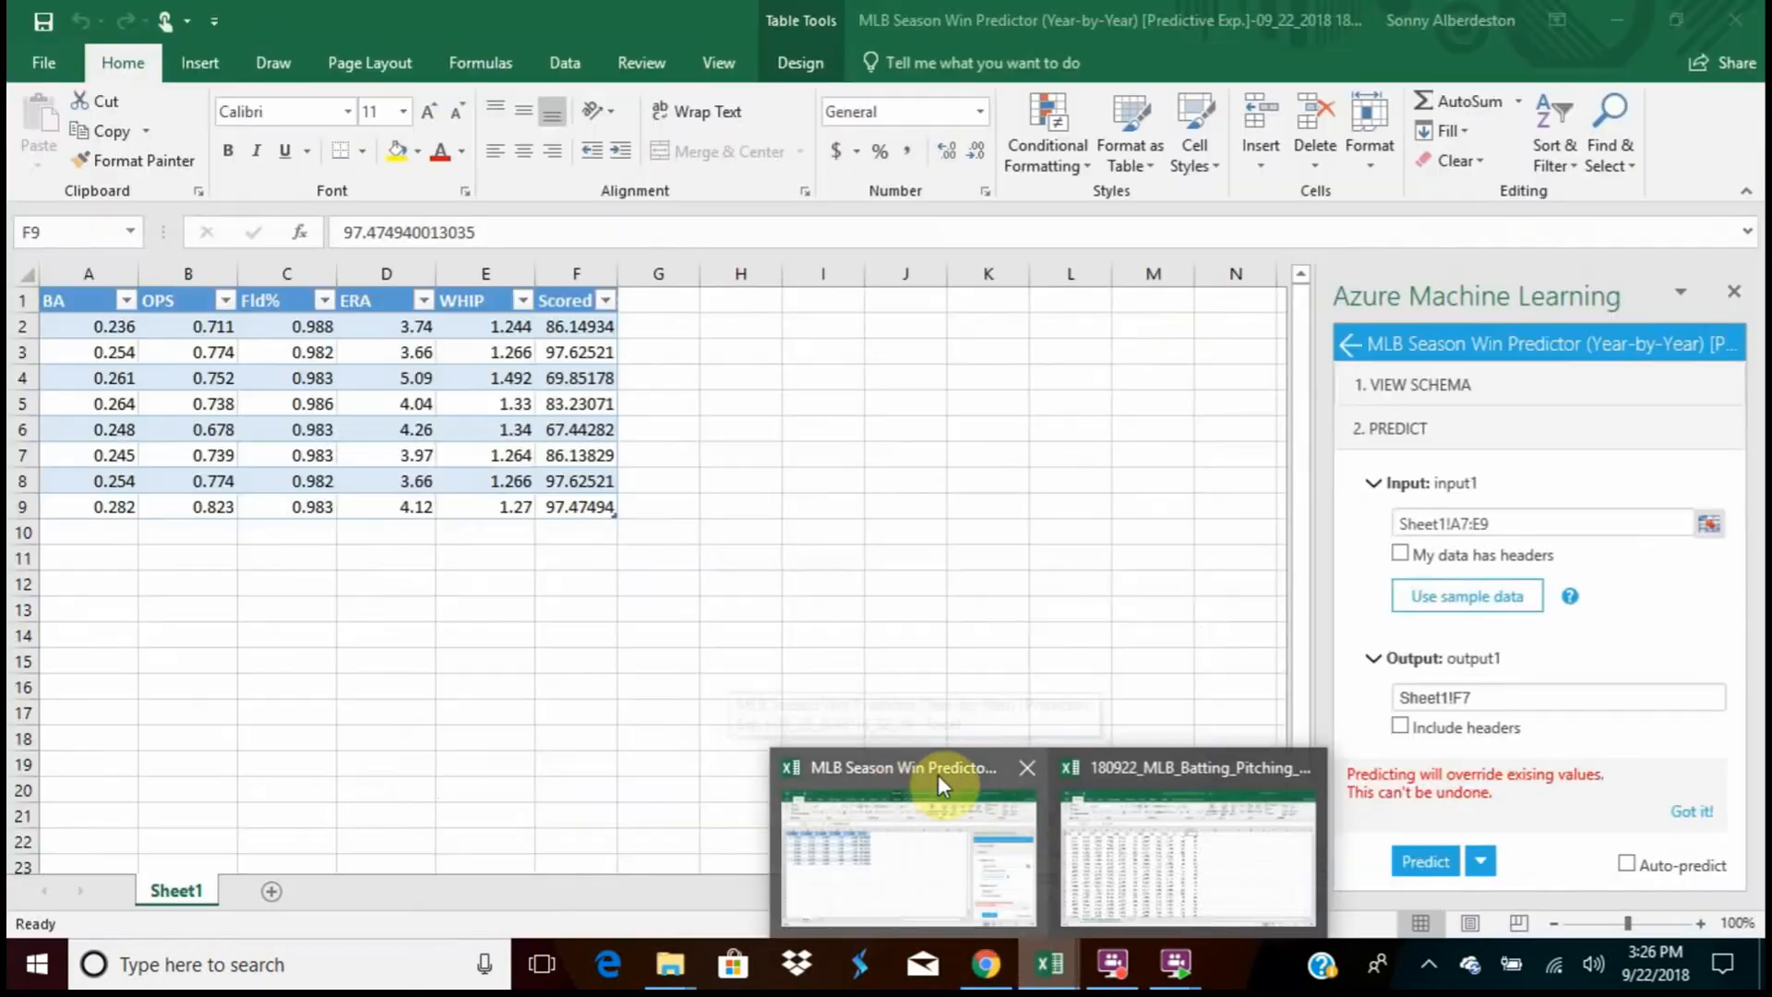
click(938, 774)
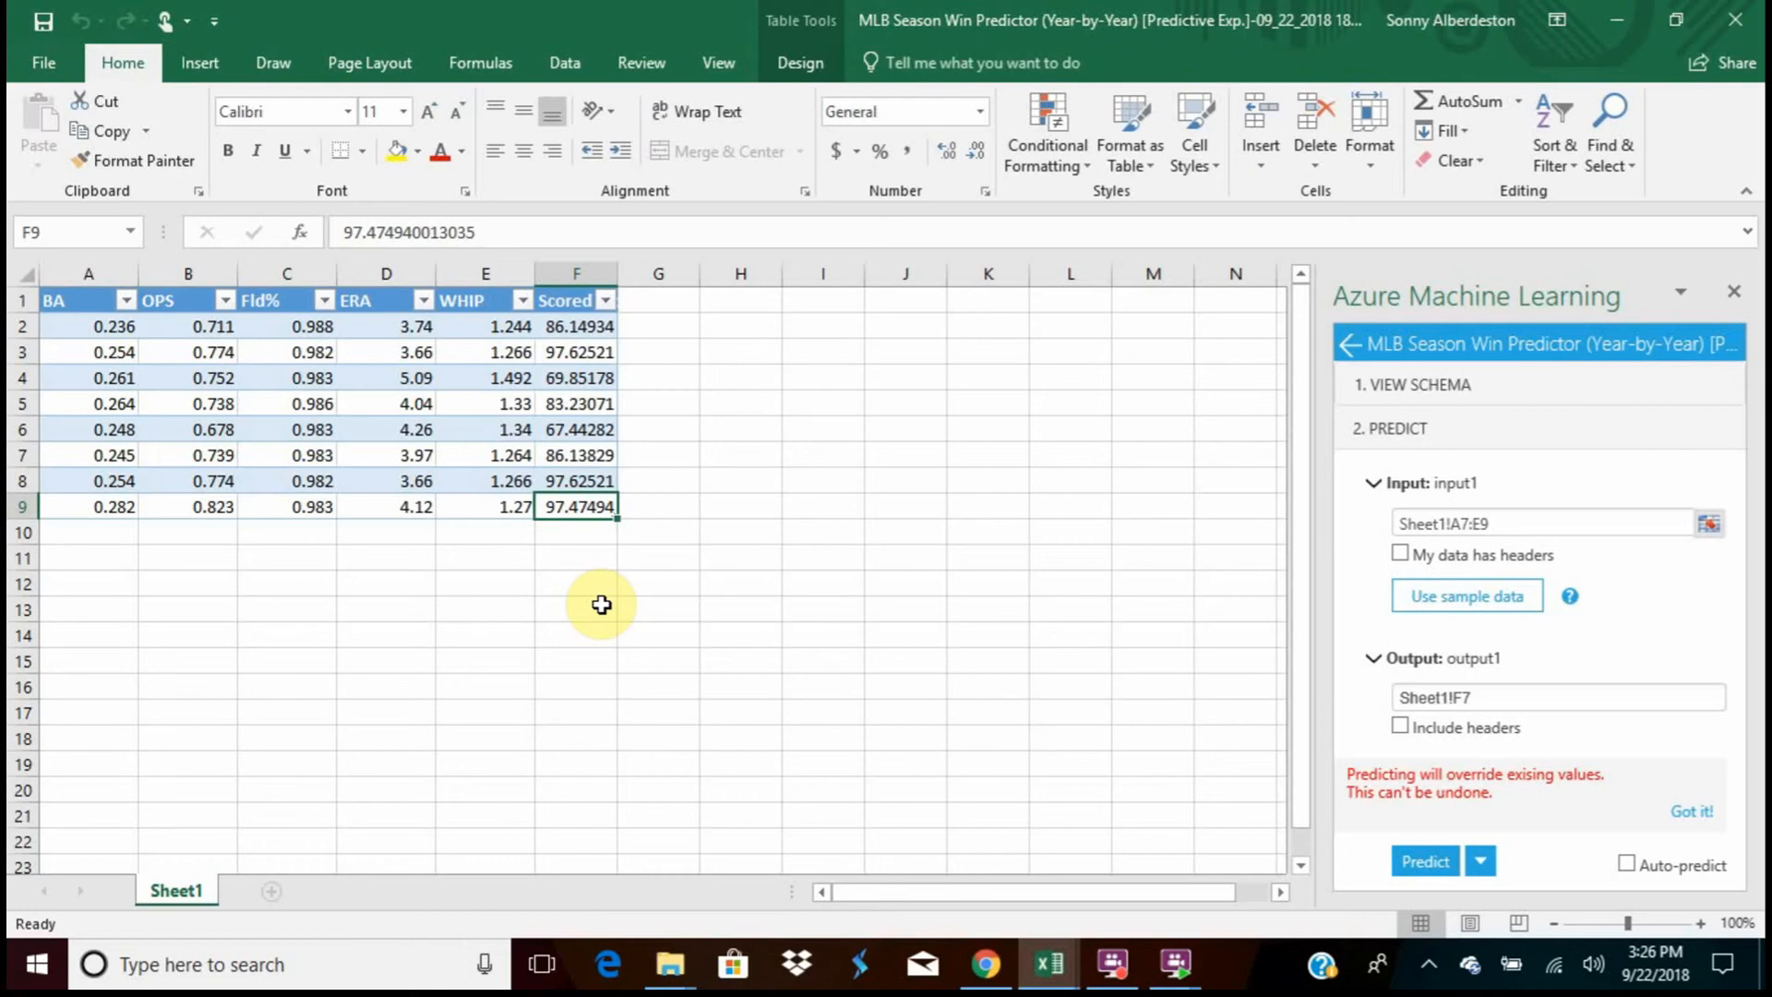
drag(100, 328, 576, 419)
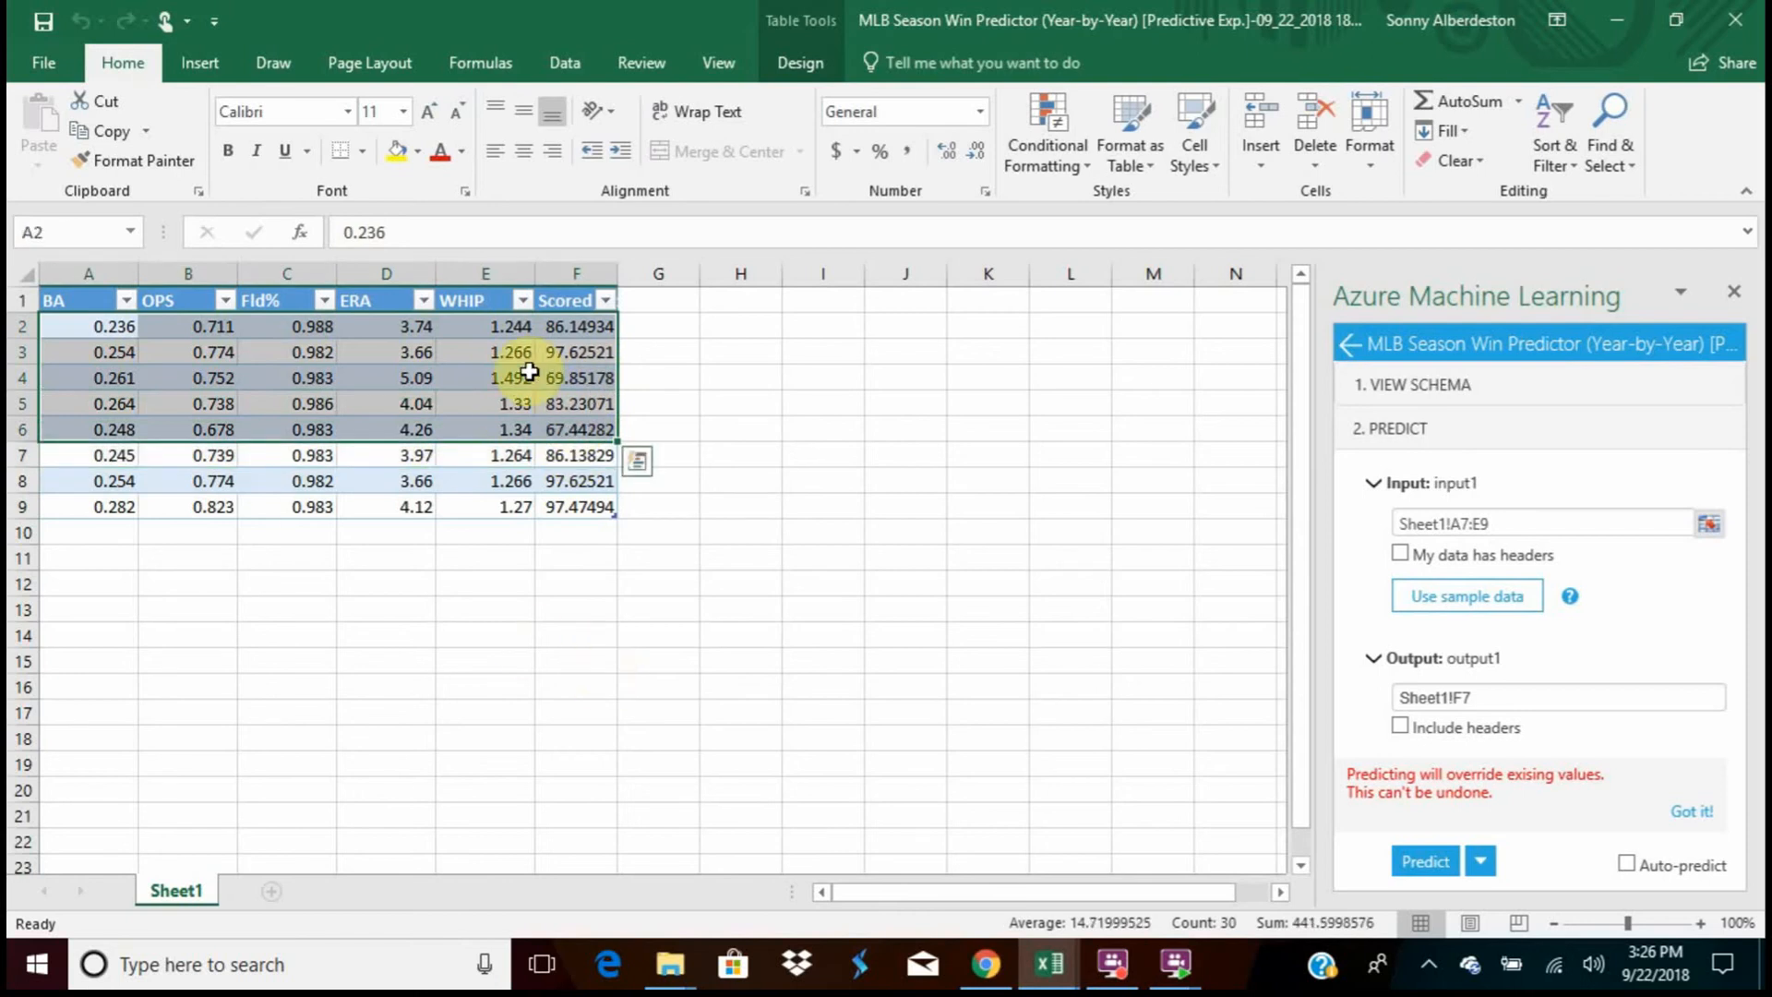
click(557, 352)
click(571, 429)
click(572, 480)
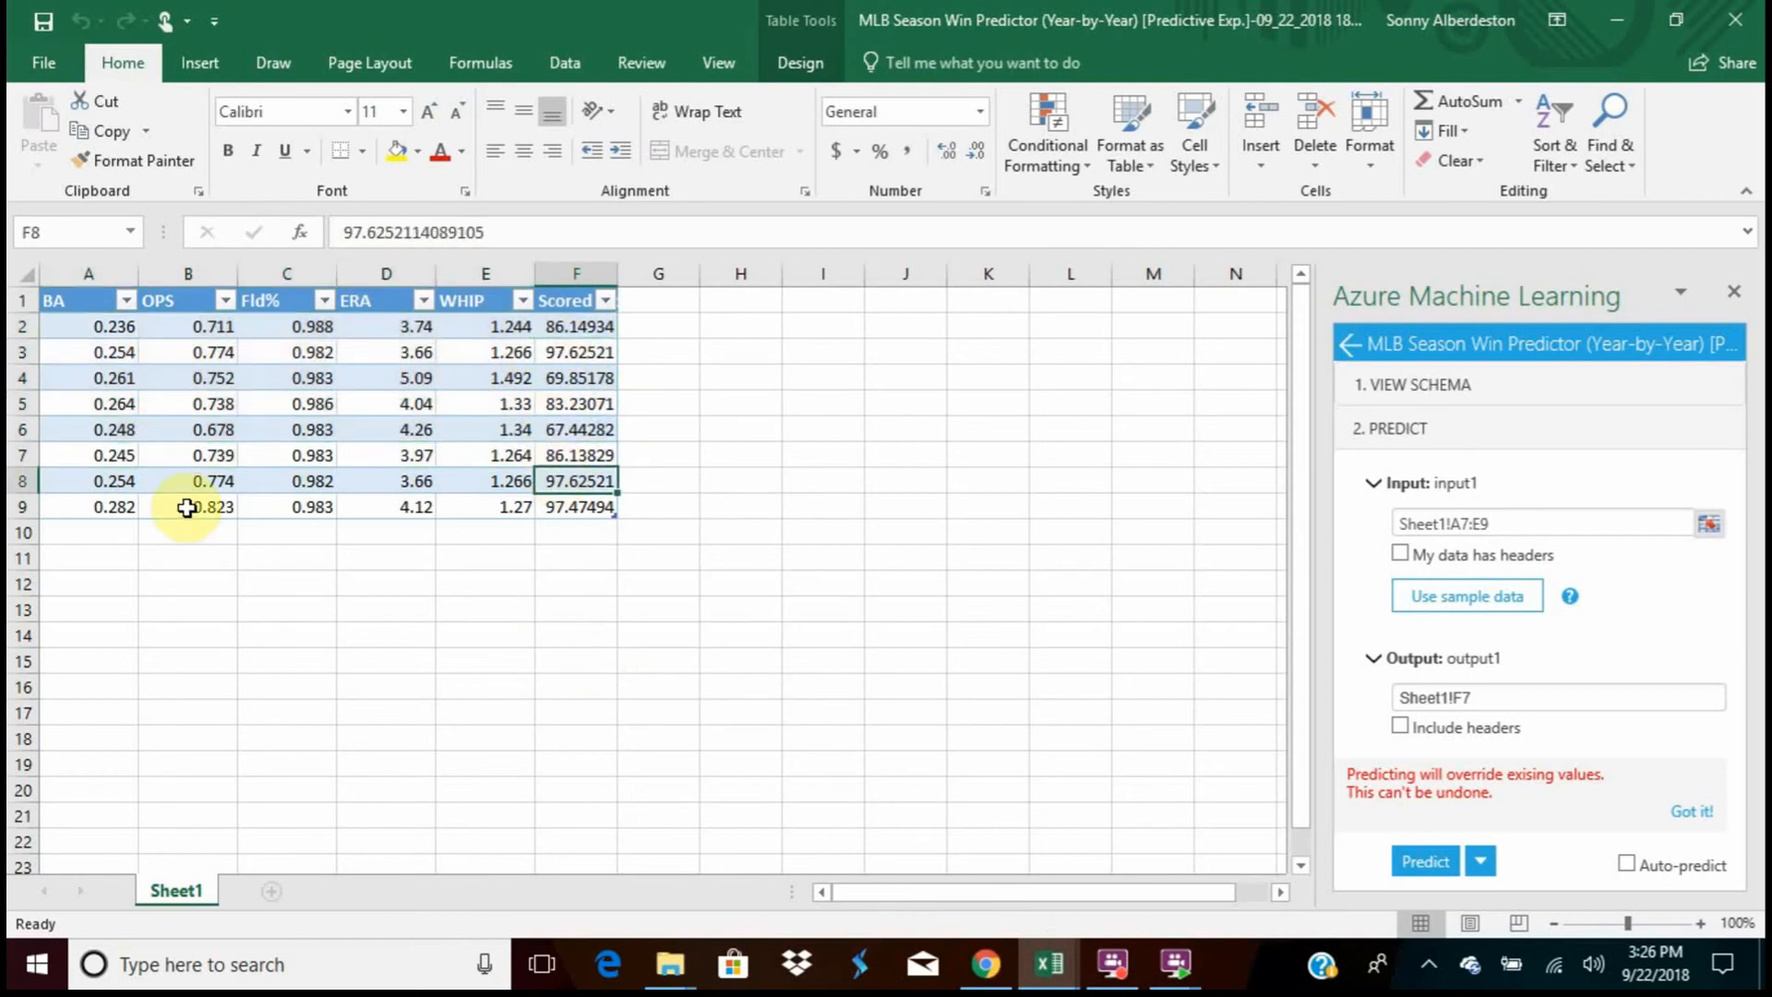
click(67, 461)
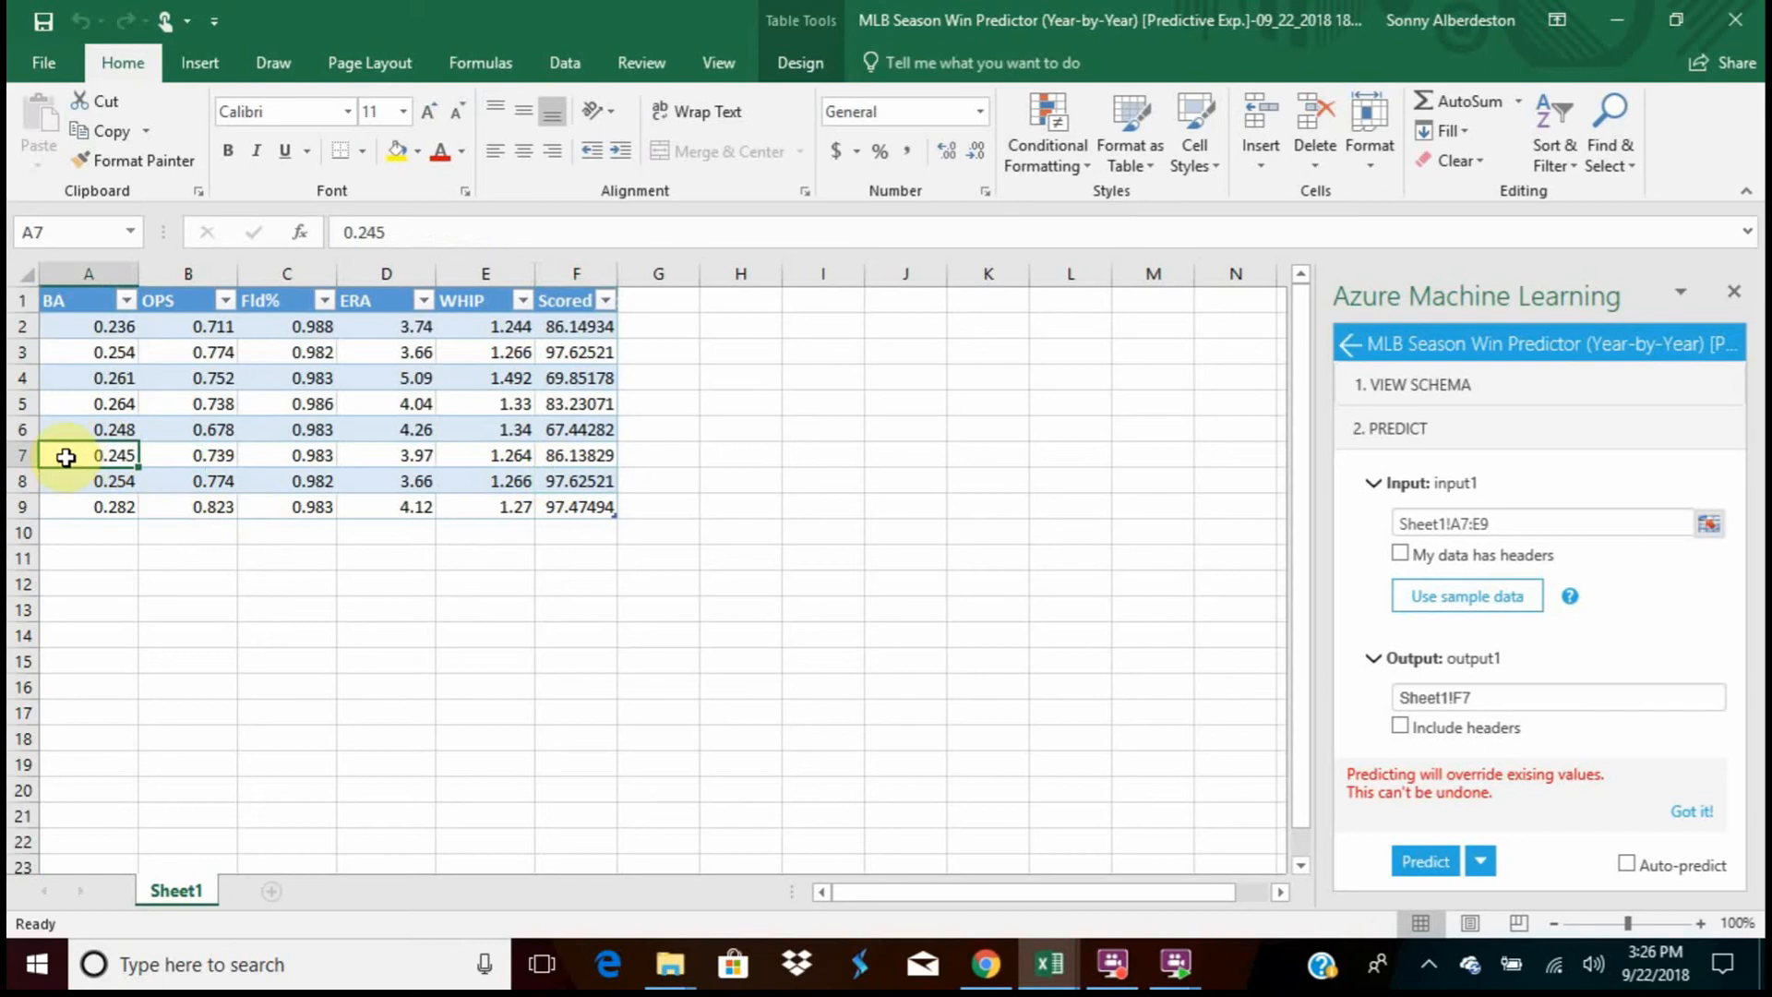
drag(60, 456, 573, 507)
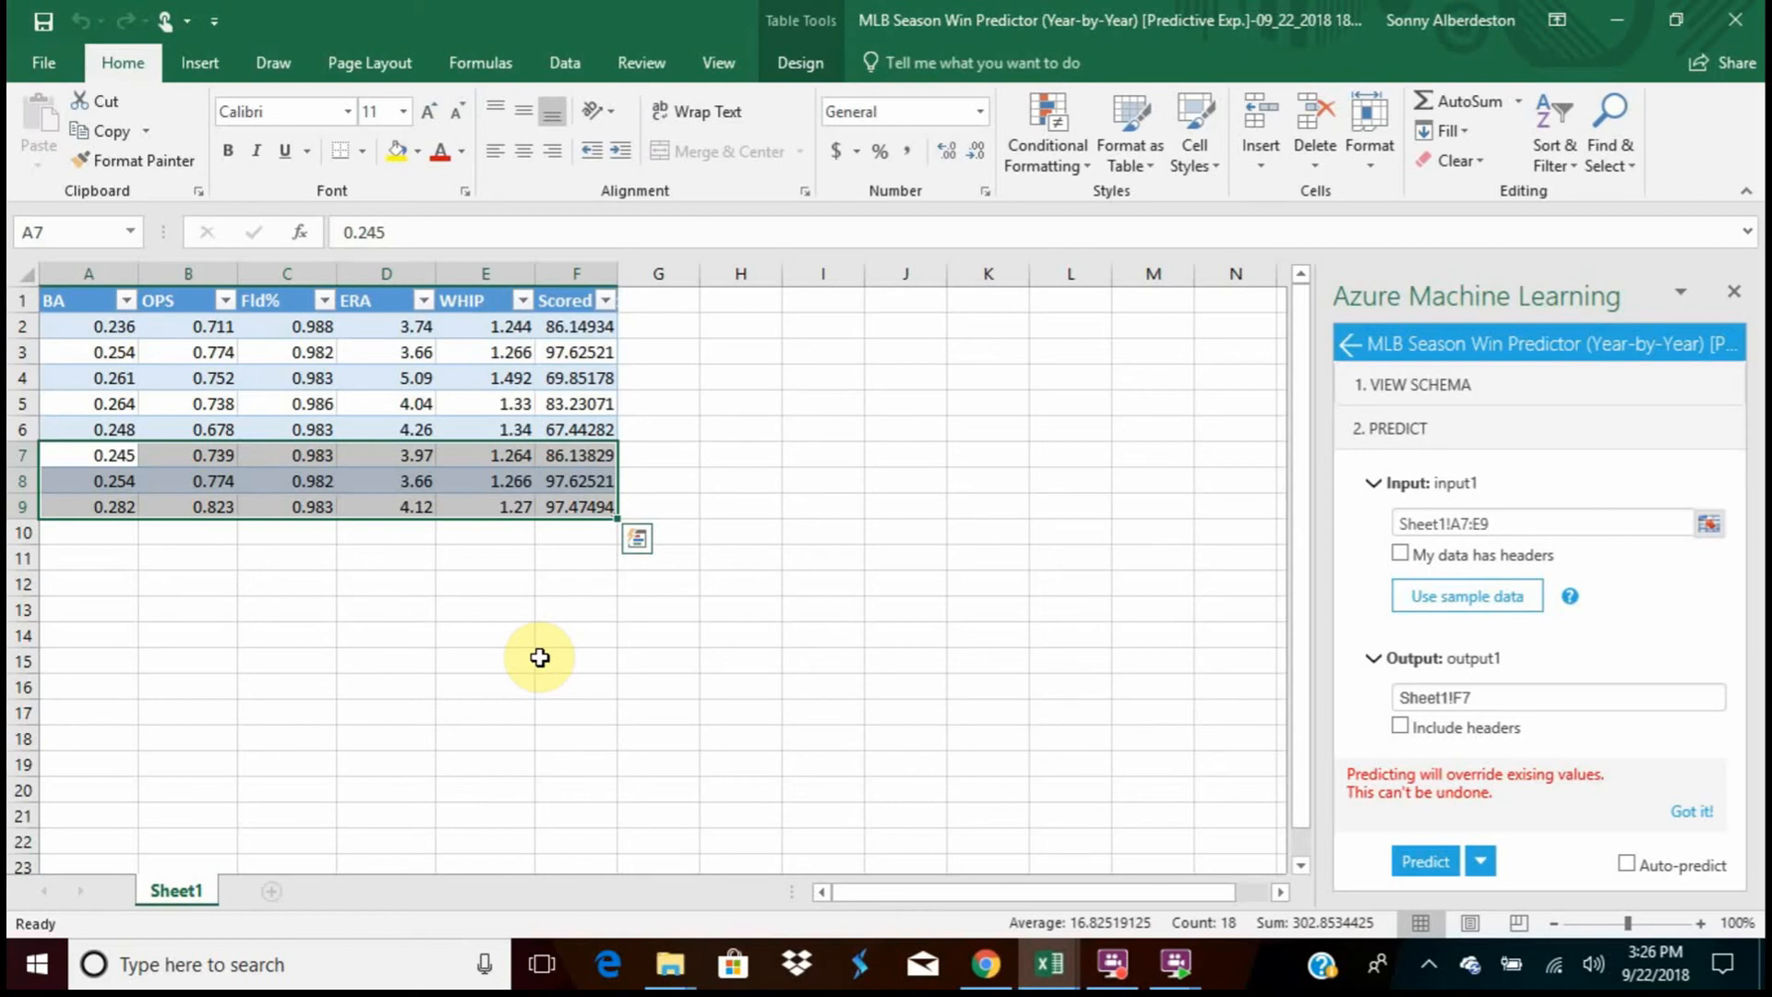
Go through the BA, OPS, Fld%, ERA and WHIP inputs of row 7 and read its Scored value
click(98, 462)
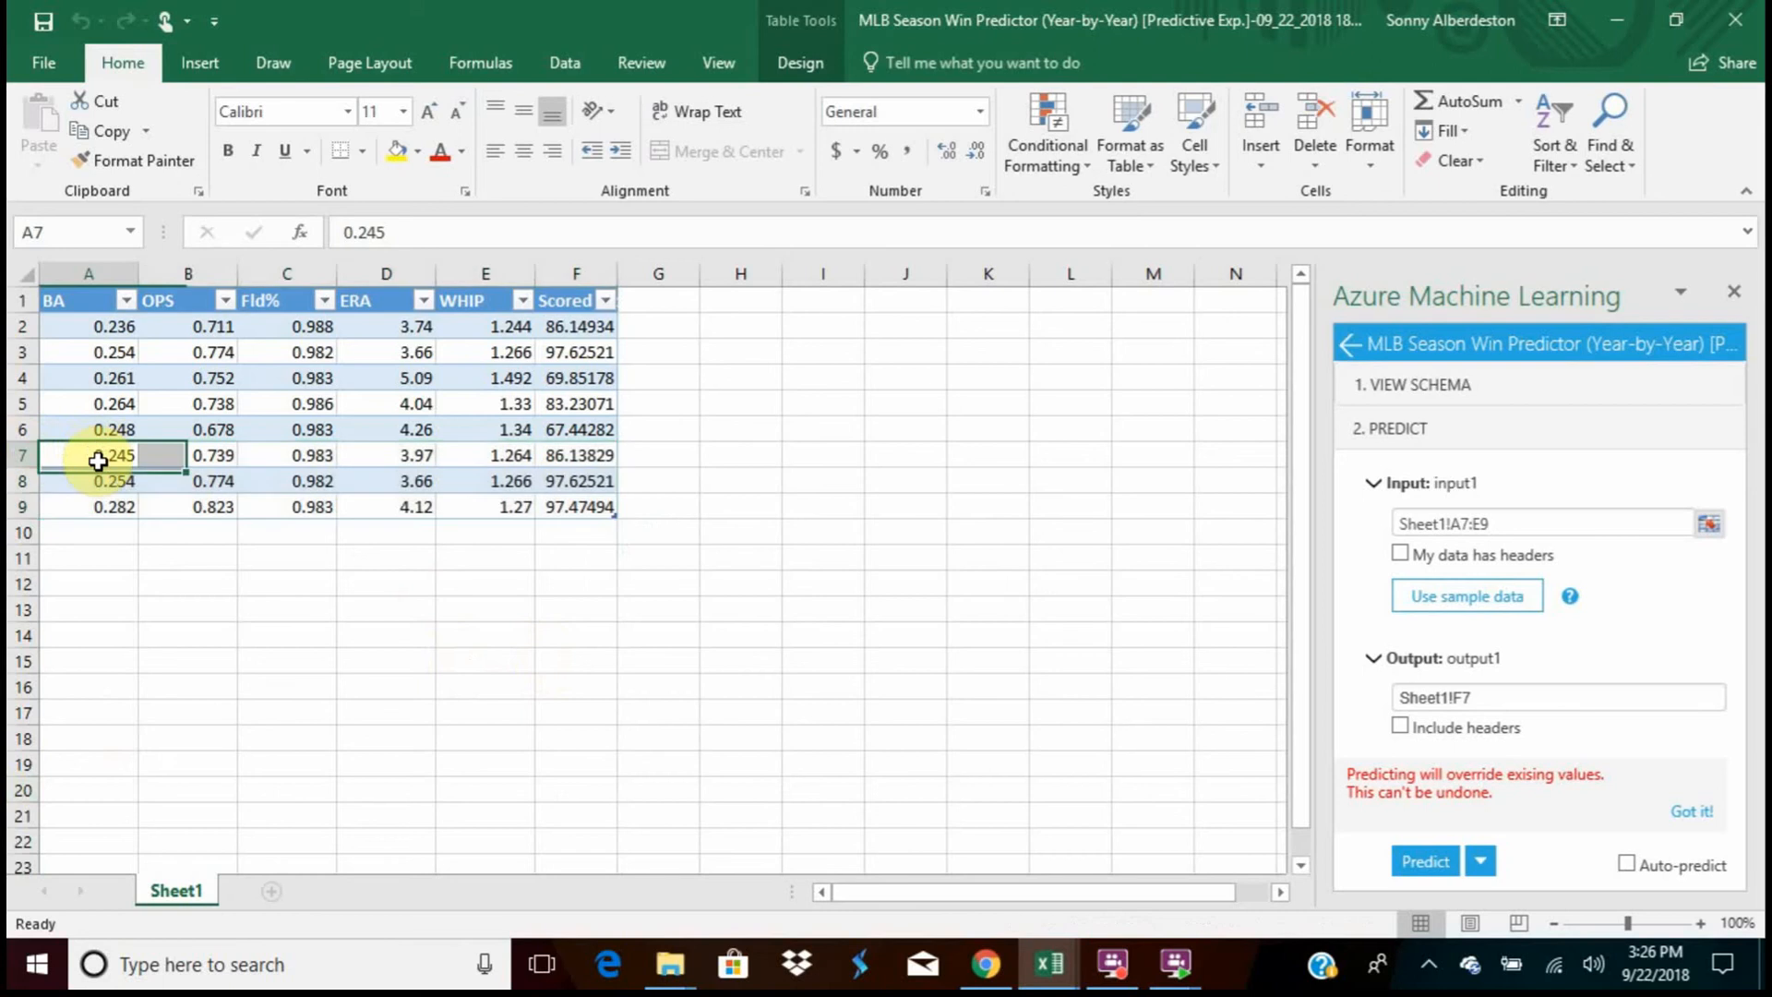
click(198, 457)
click(304, 457)
click(412, 457)
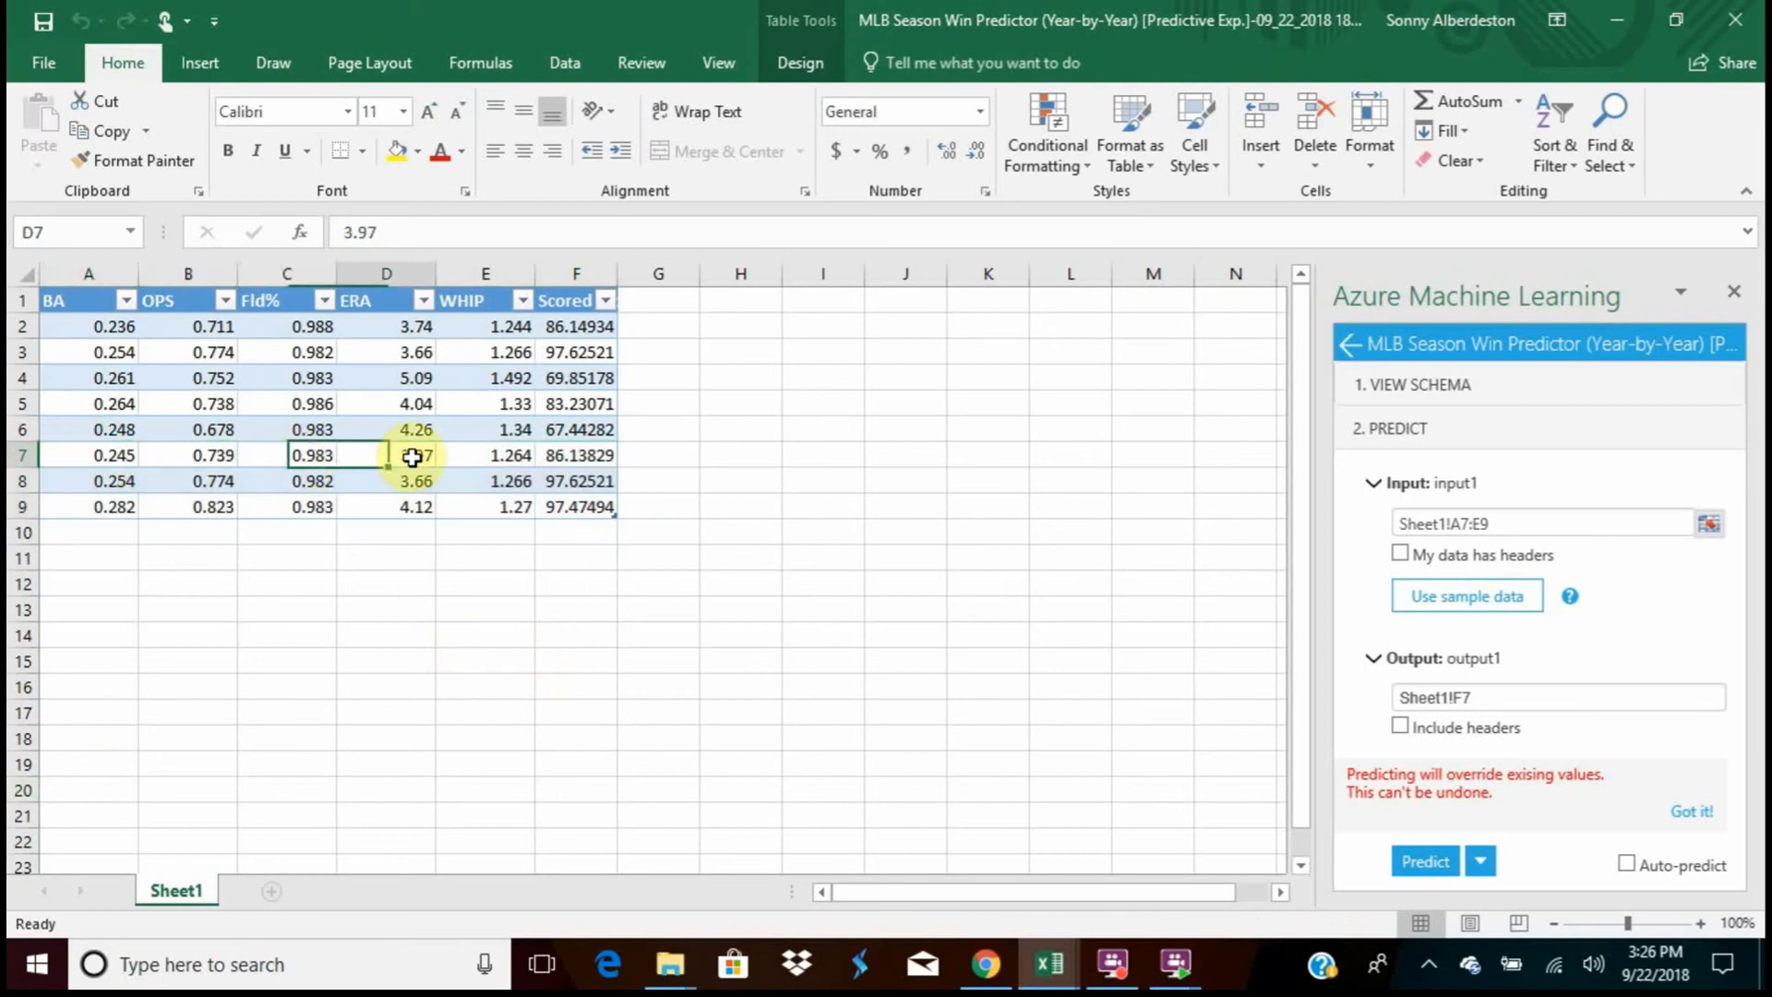
click(487, 456)
click(115, 456)
click(286, 456)
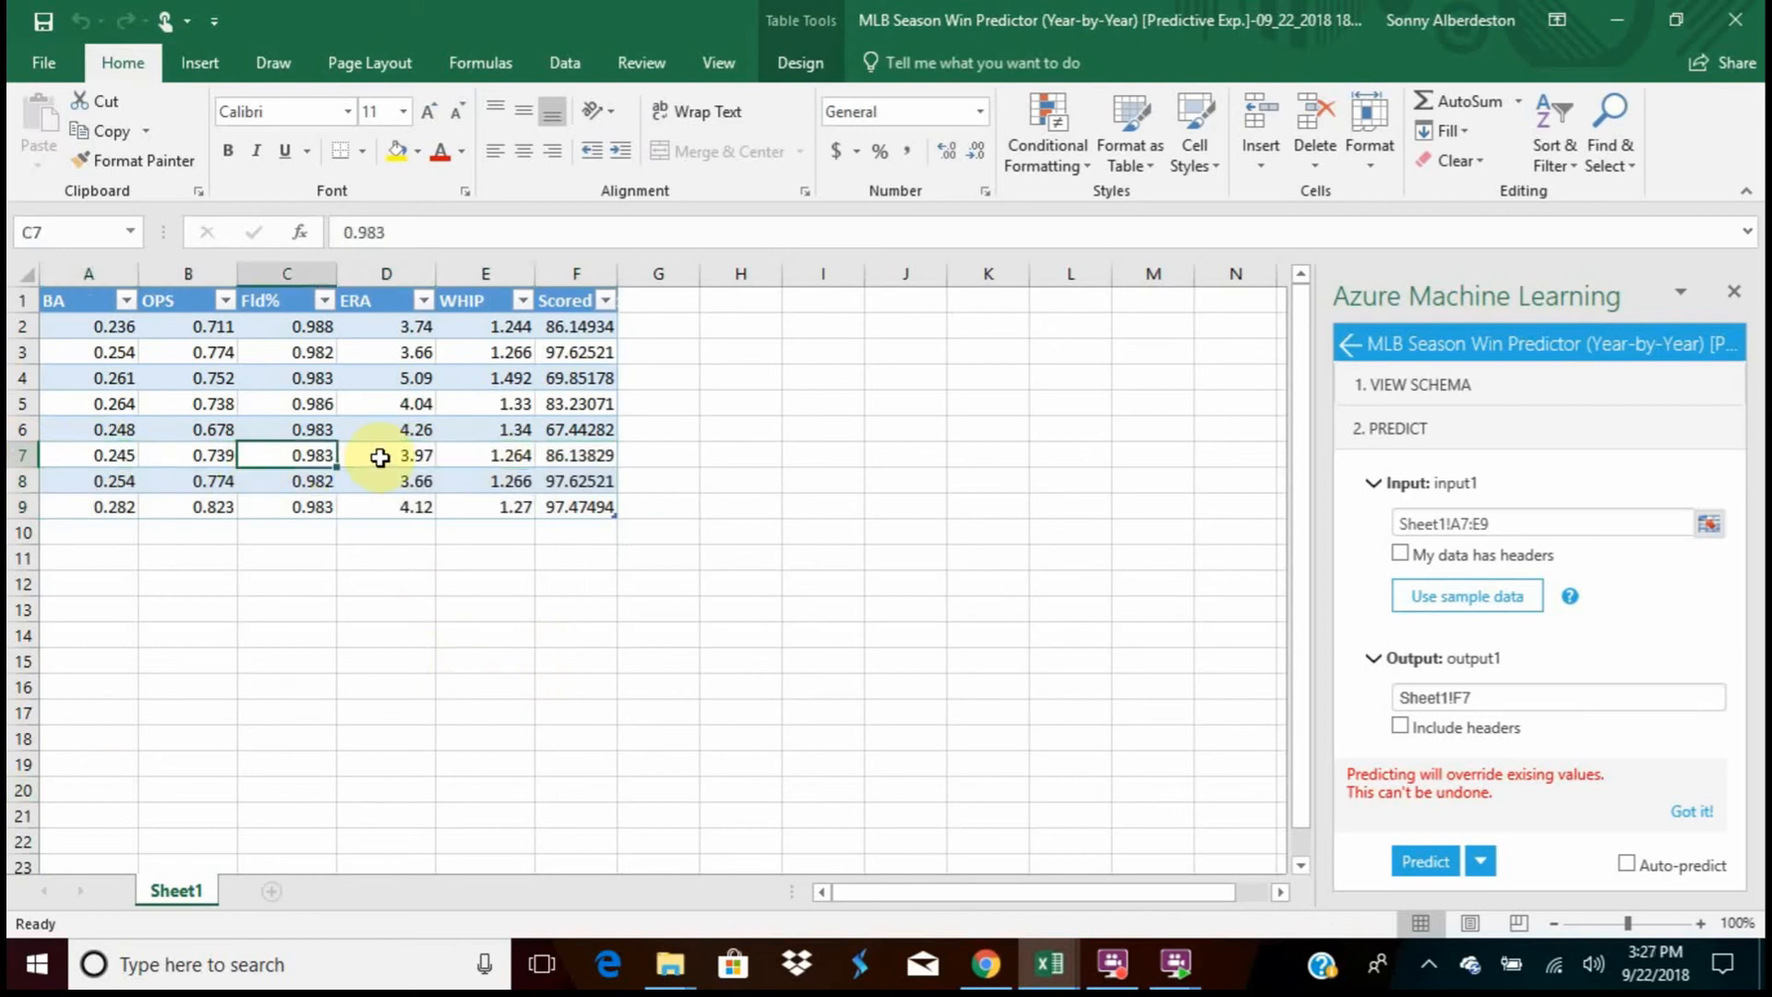
click(380, 457)
click(466, 456)
click(118, 456)
click(184, 456)
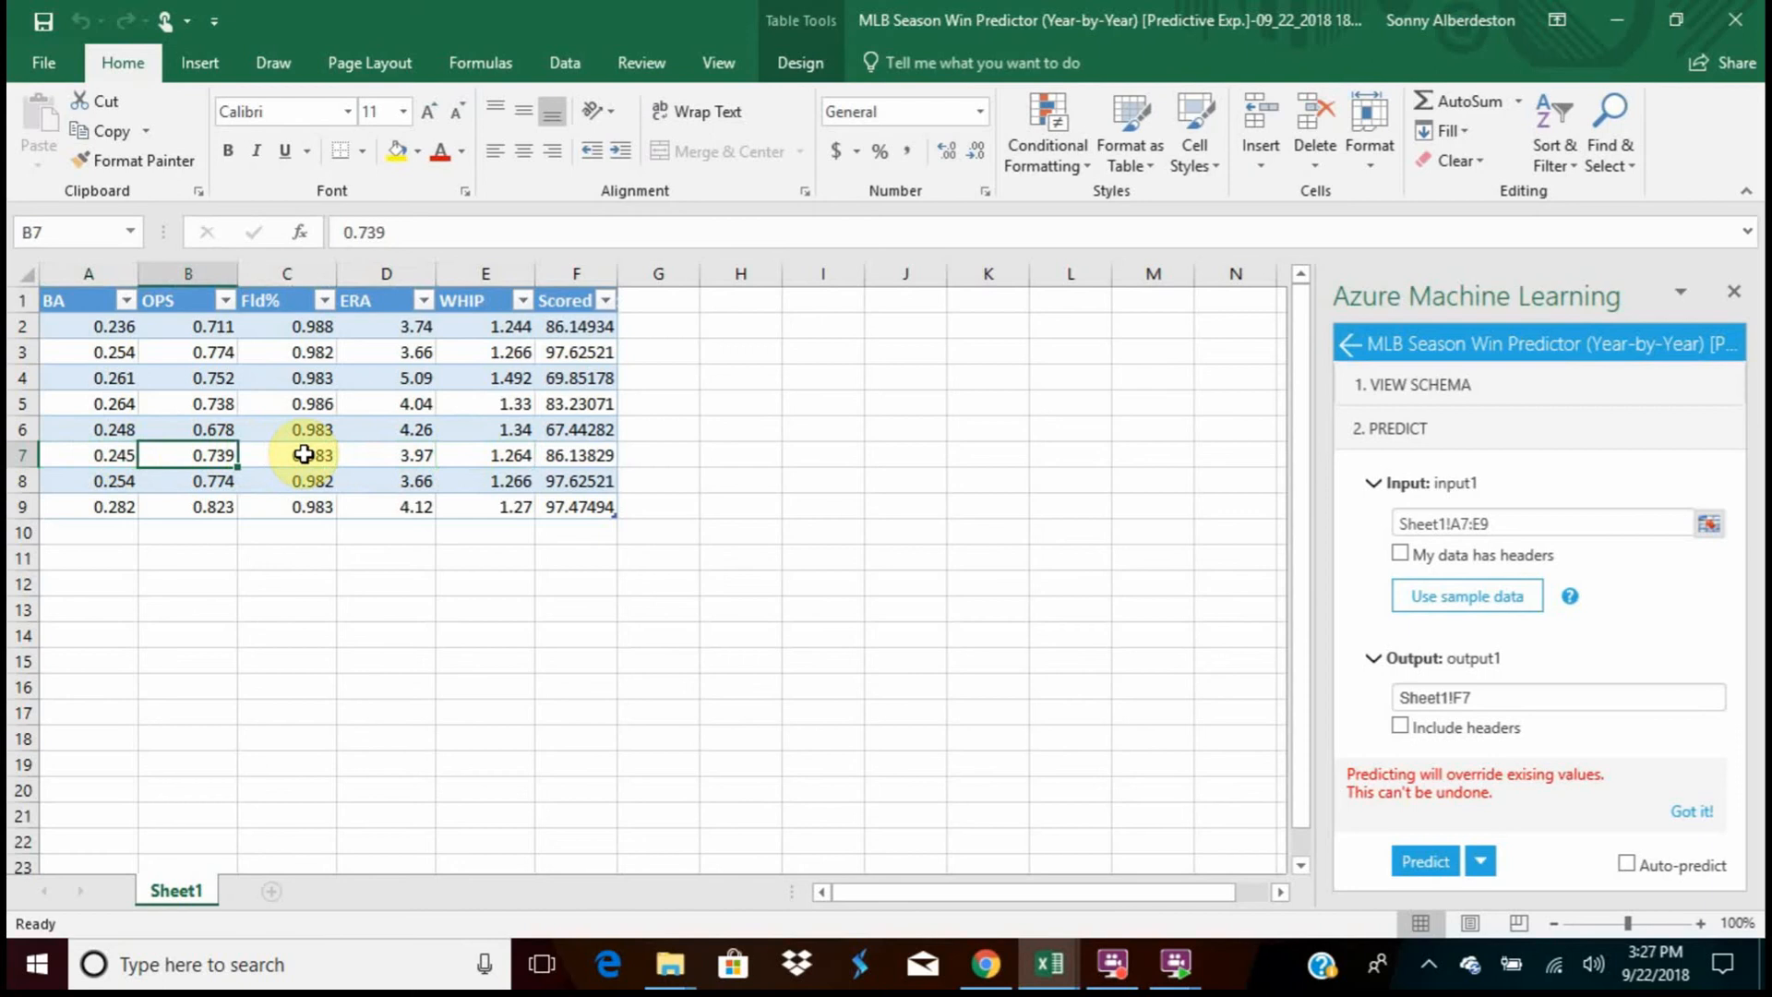
click(305, 455)
click(405, 453)
click(482, 454)
click(573, 452)
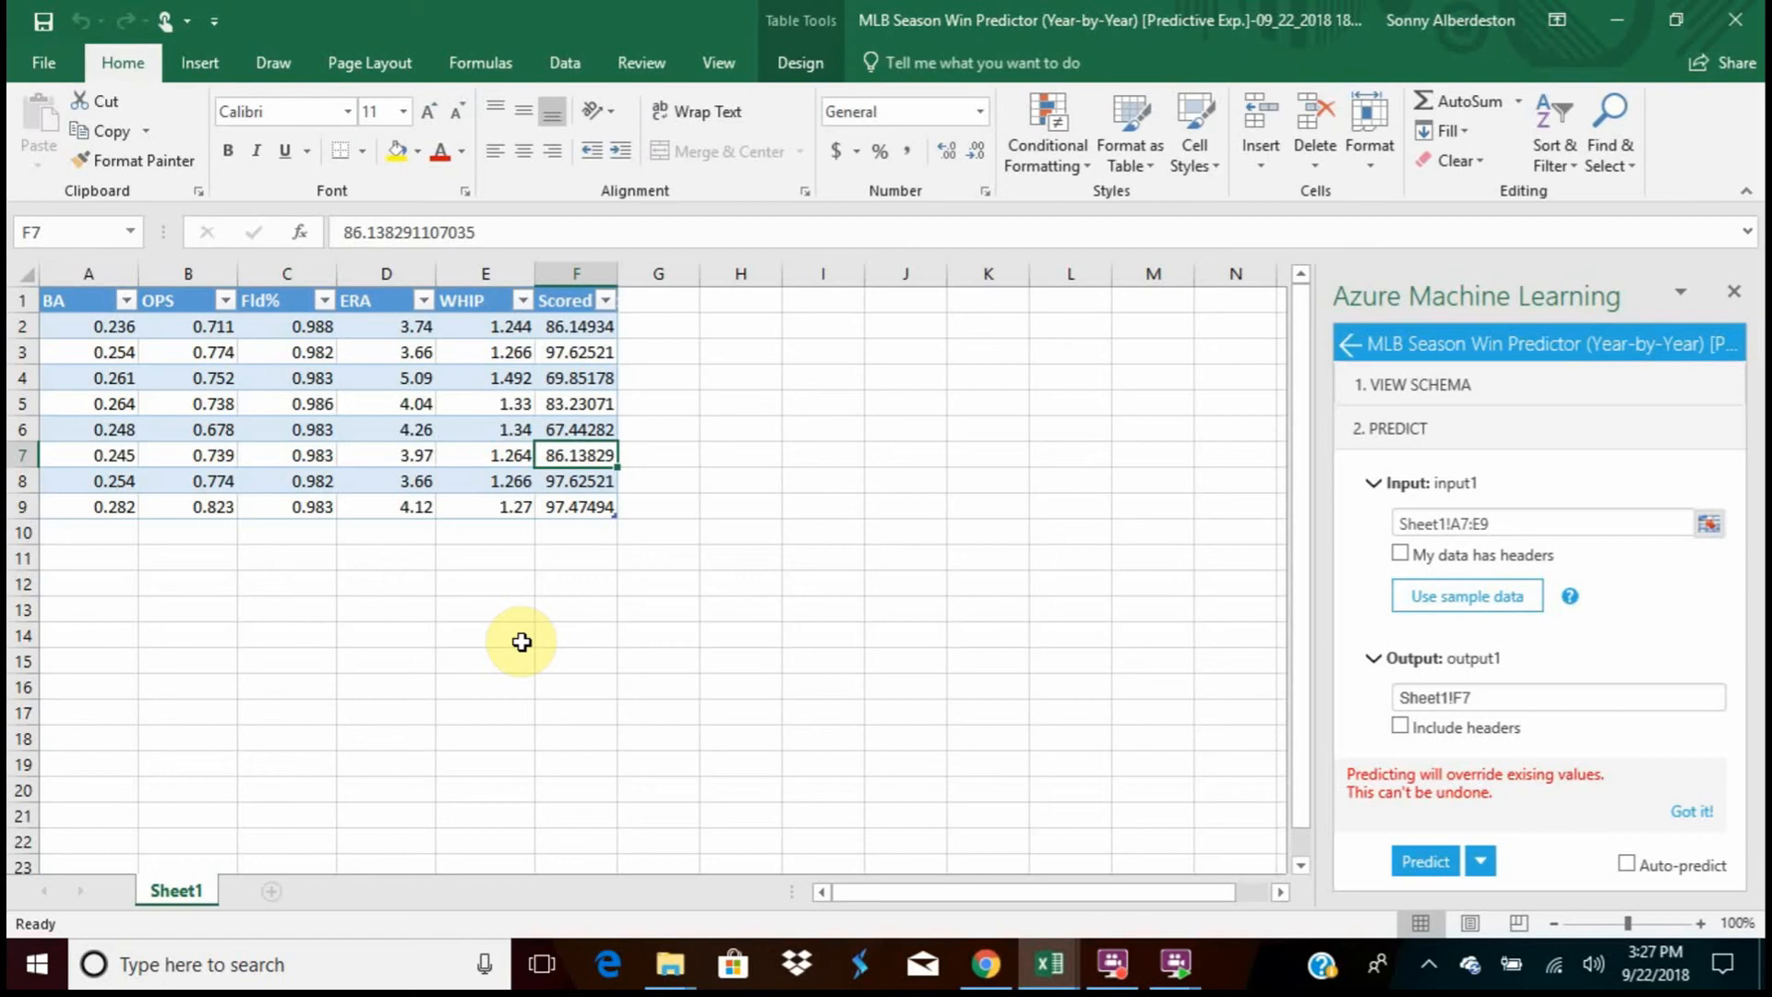
Examine row 8's input statistics from BA to WHIP together with its Scored prediction
click(575, 481)
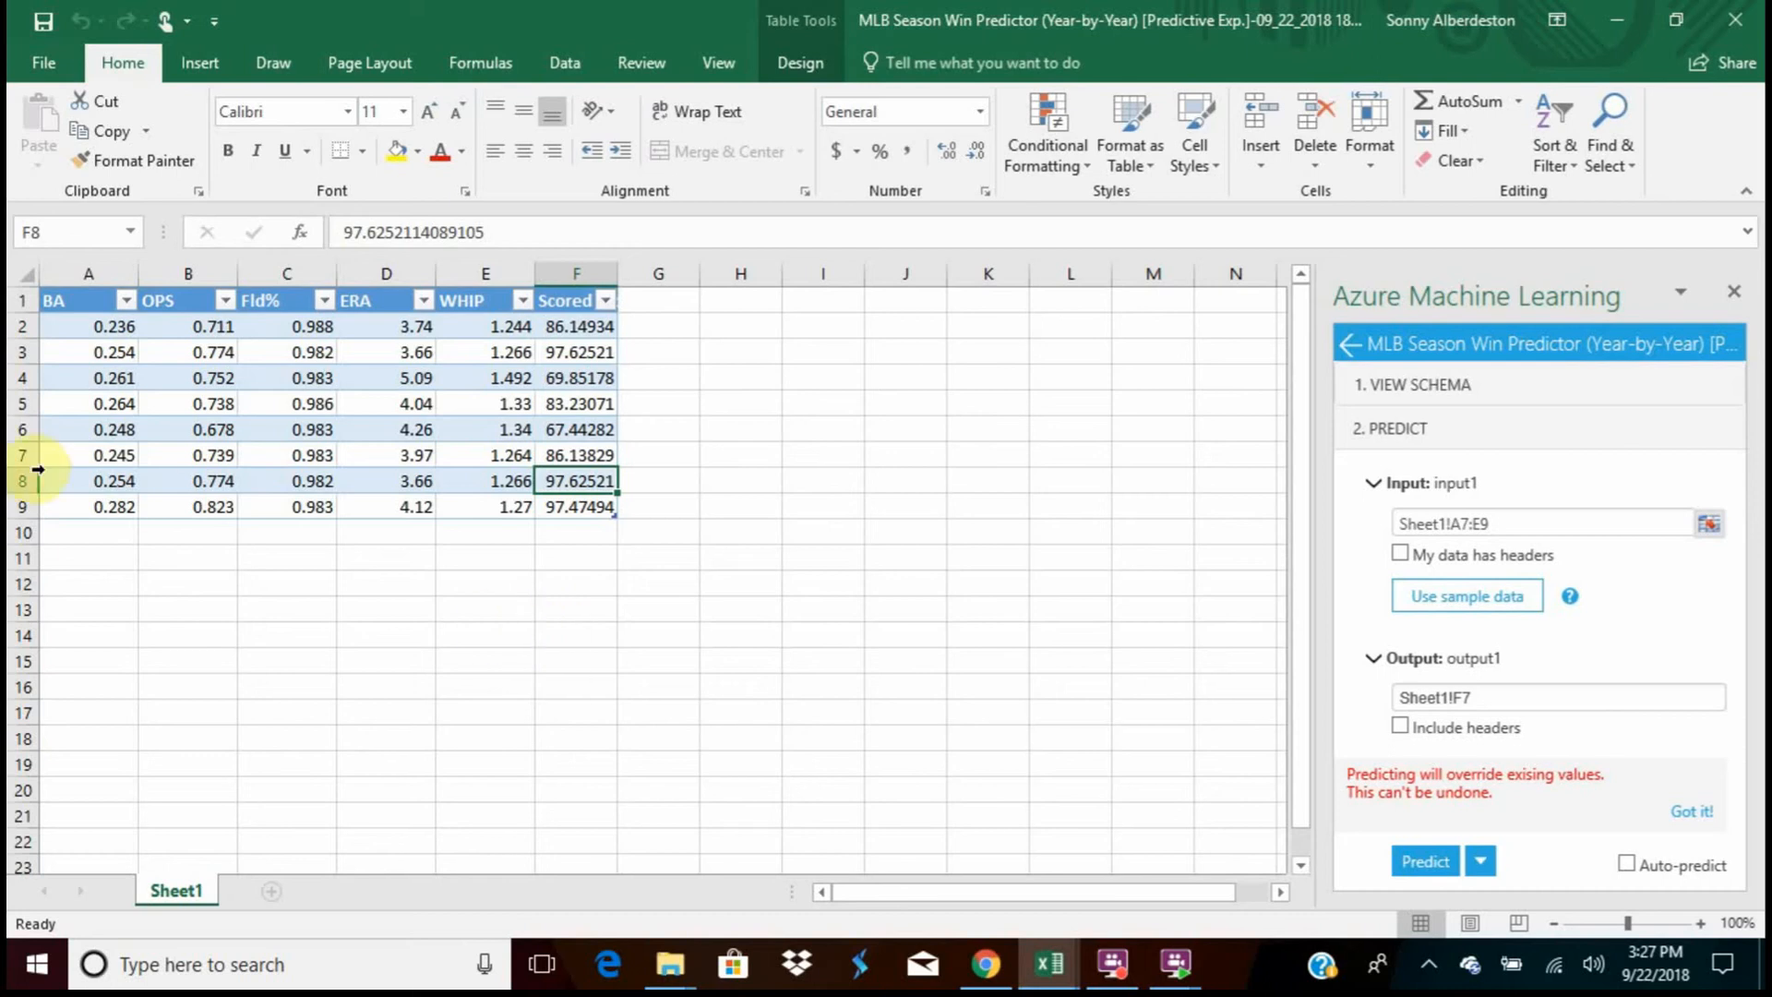
click(87, 488)
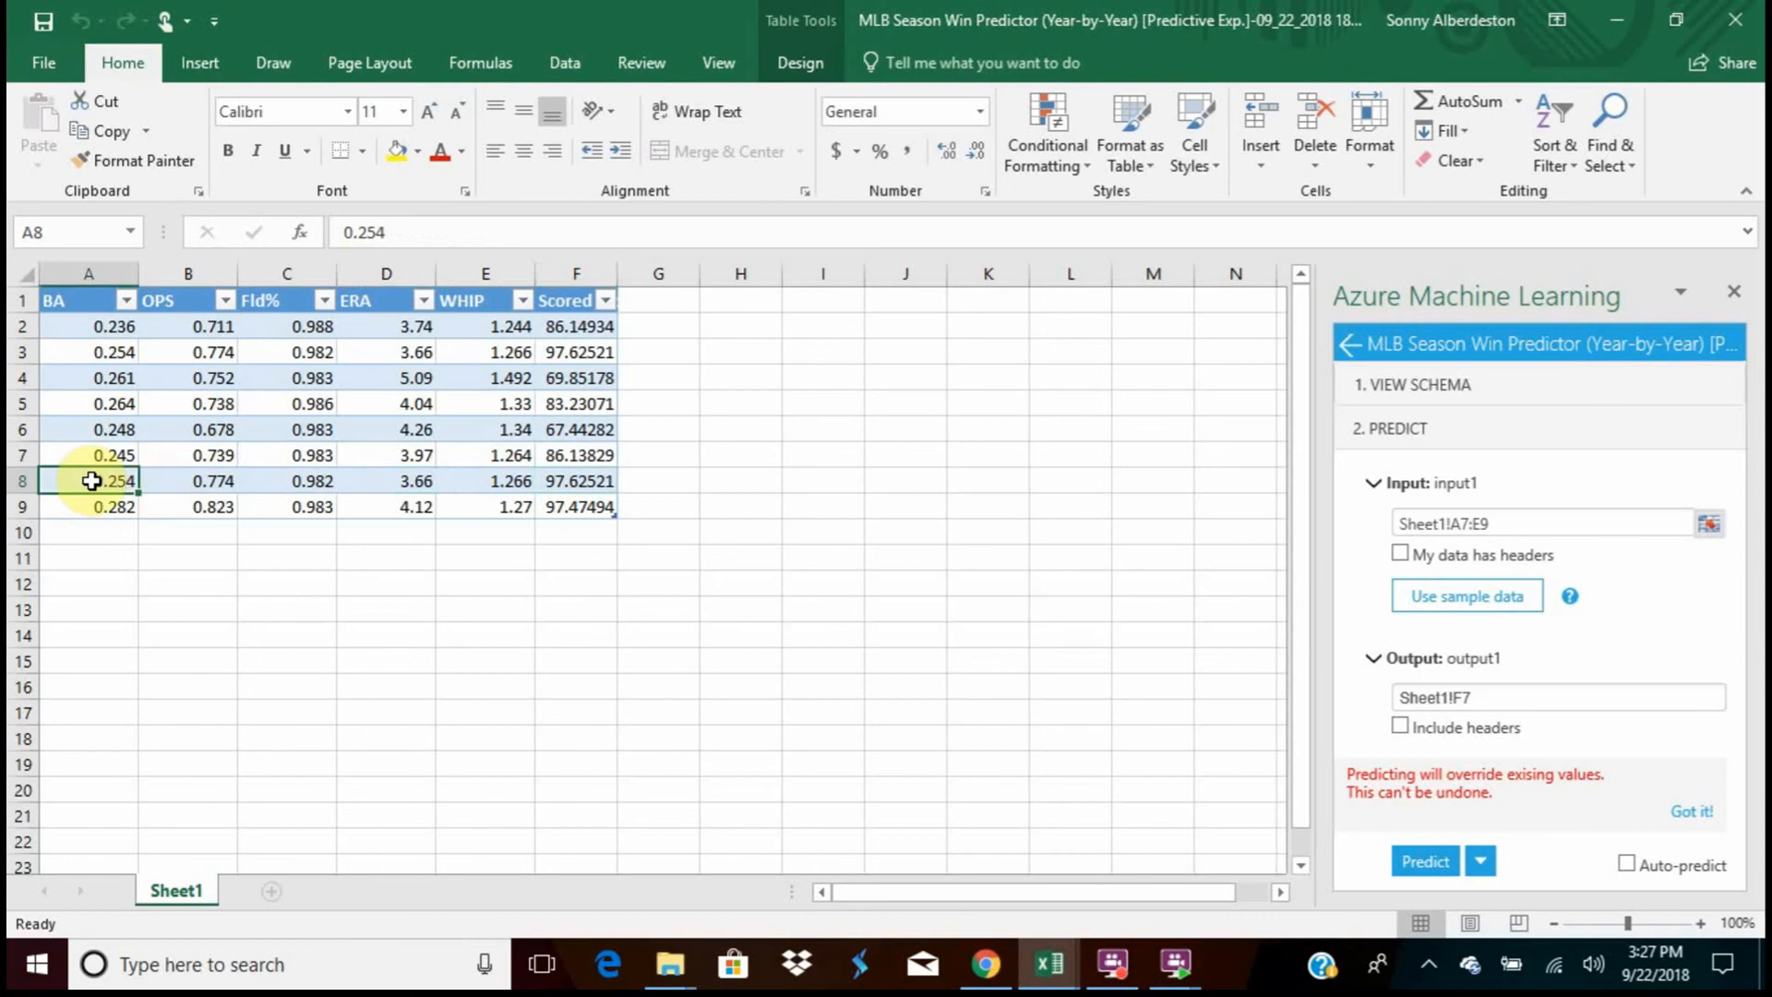
click(367, 480)
click(487, 478)
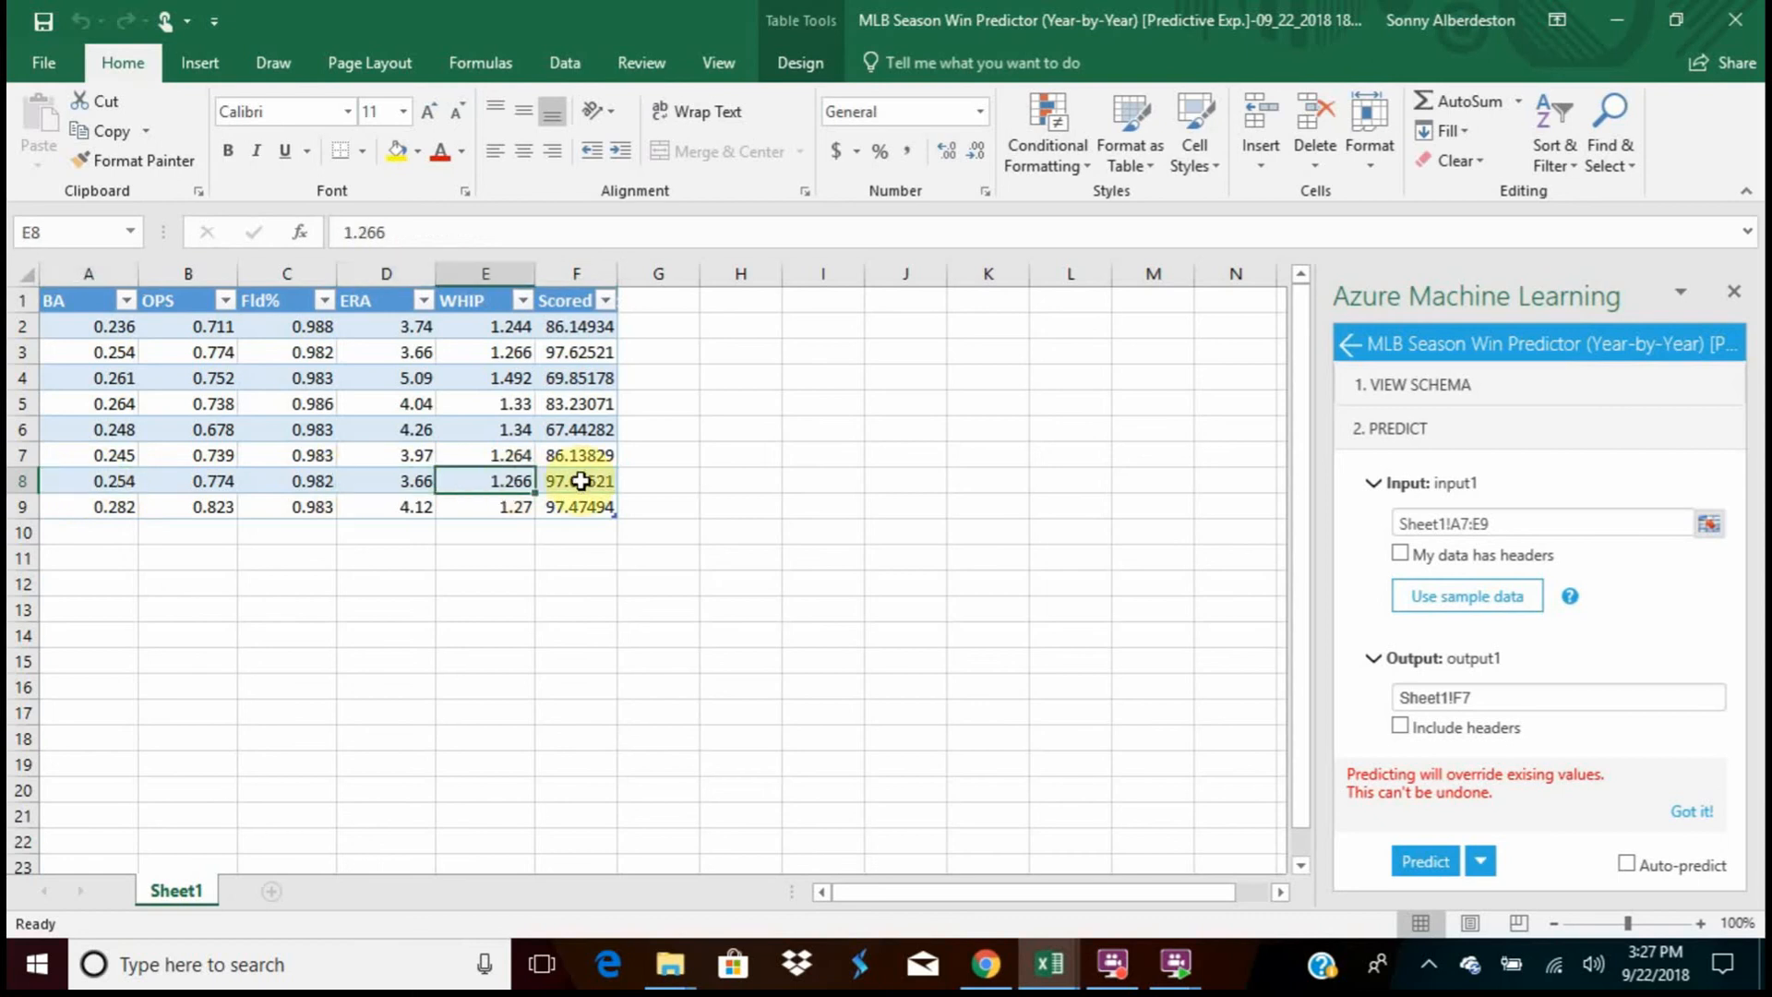
click(580, 480)
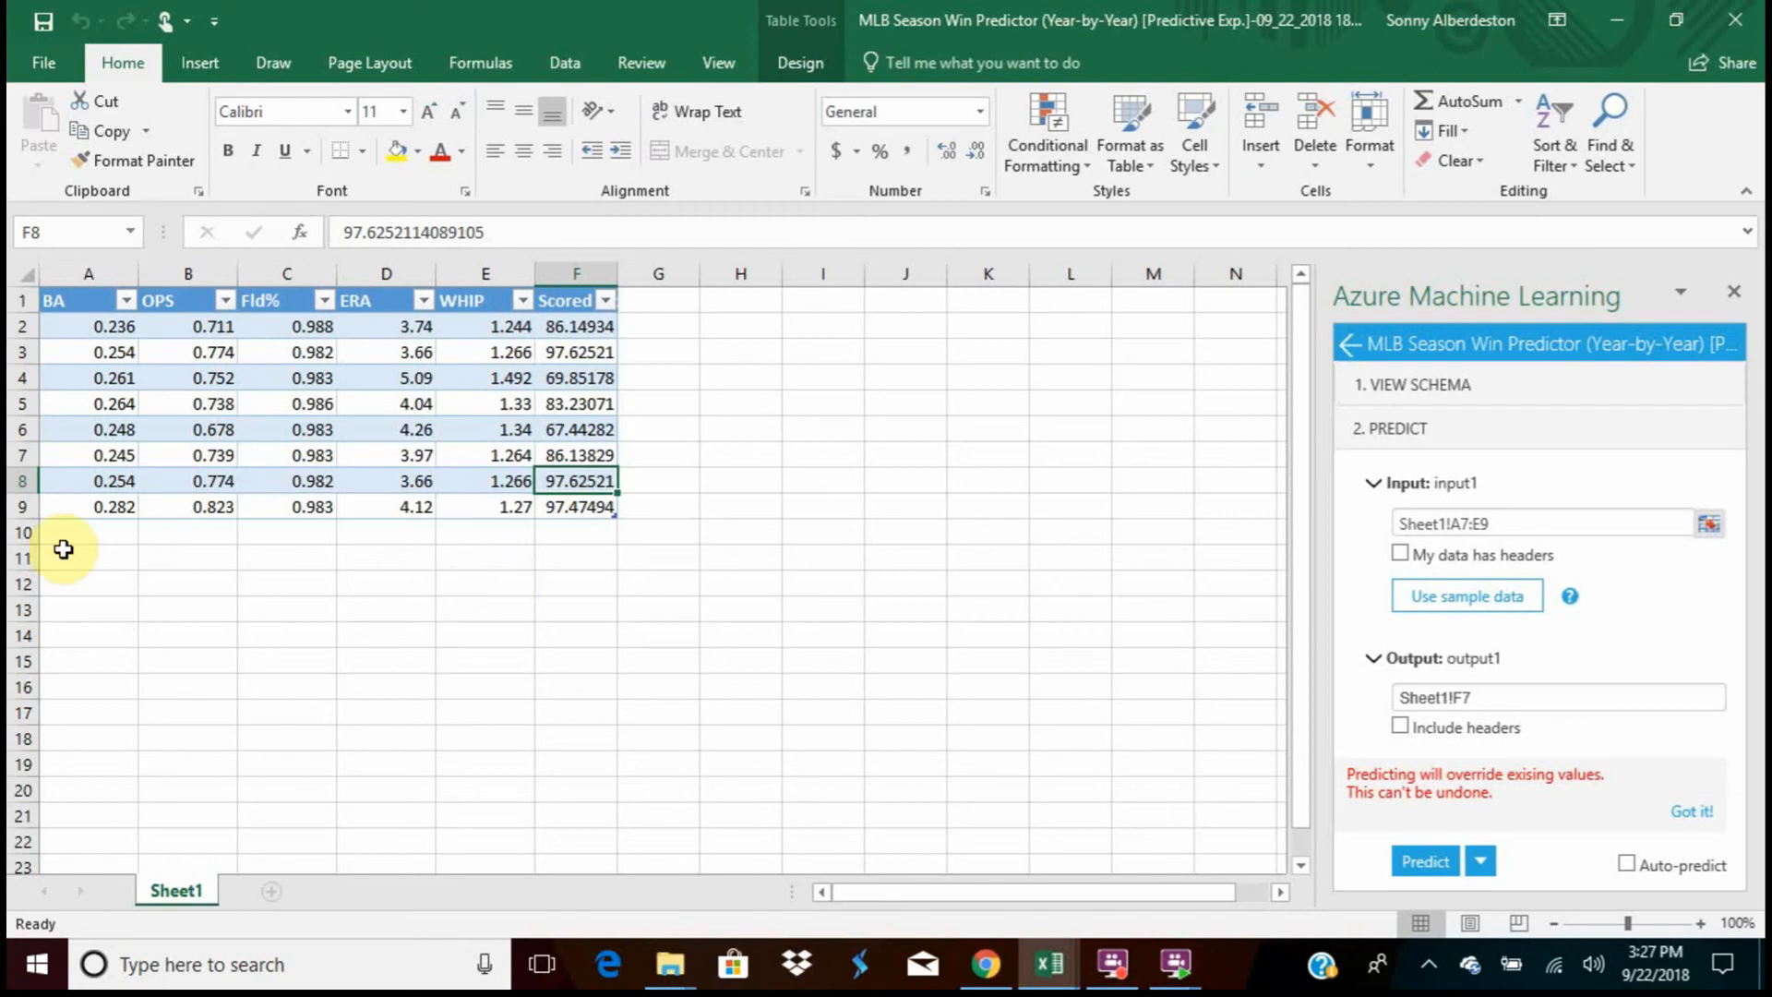
Review each input statistic in row 9, from BA through WHIP, and read the row's predicted wins
click(83, 507)
click(176, 508)
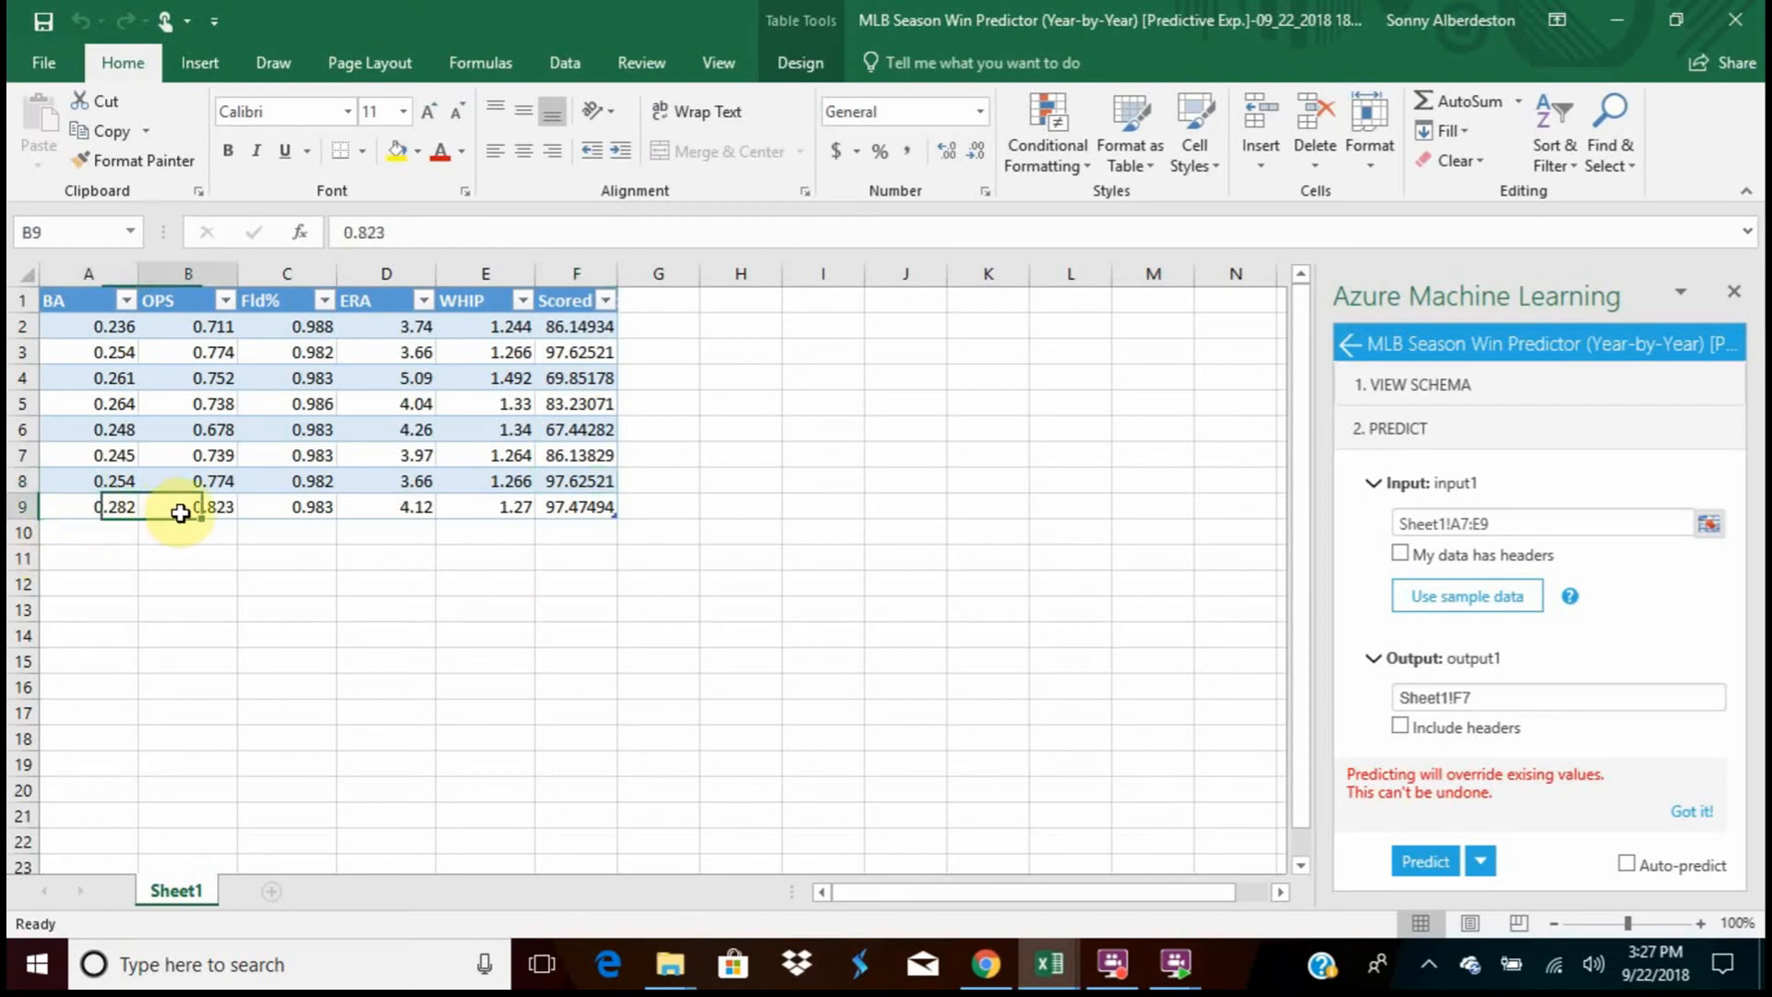
click(286, 507)
click(384, 507)
click(463, 507)
click(100, 508)
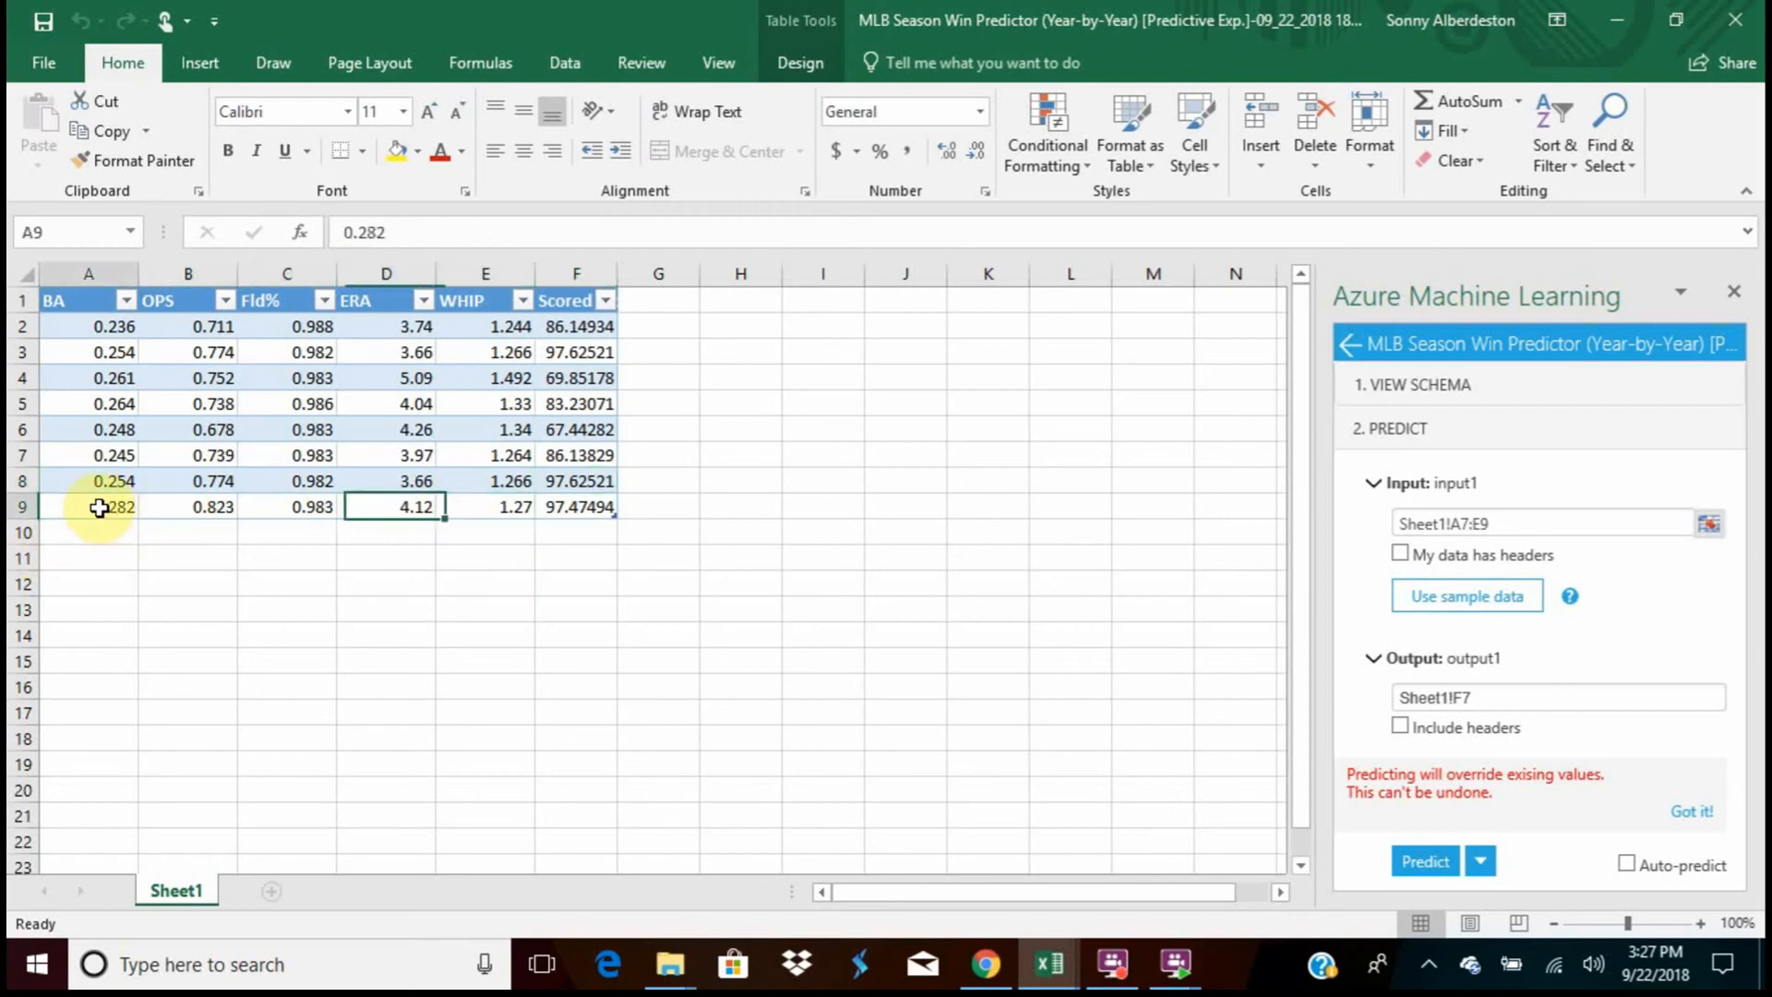
click(247, 507)
click(108, 506)
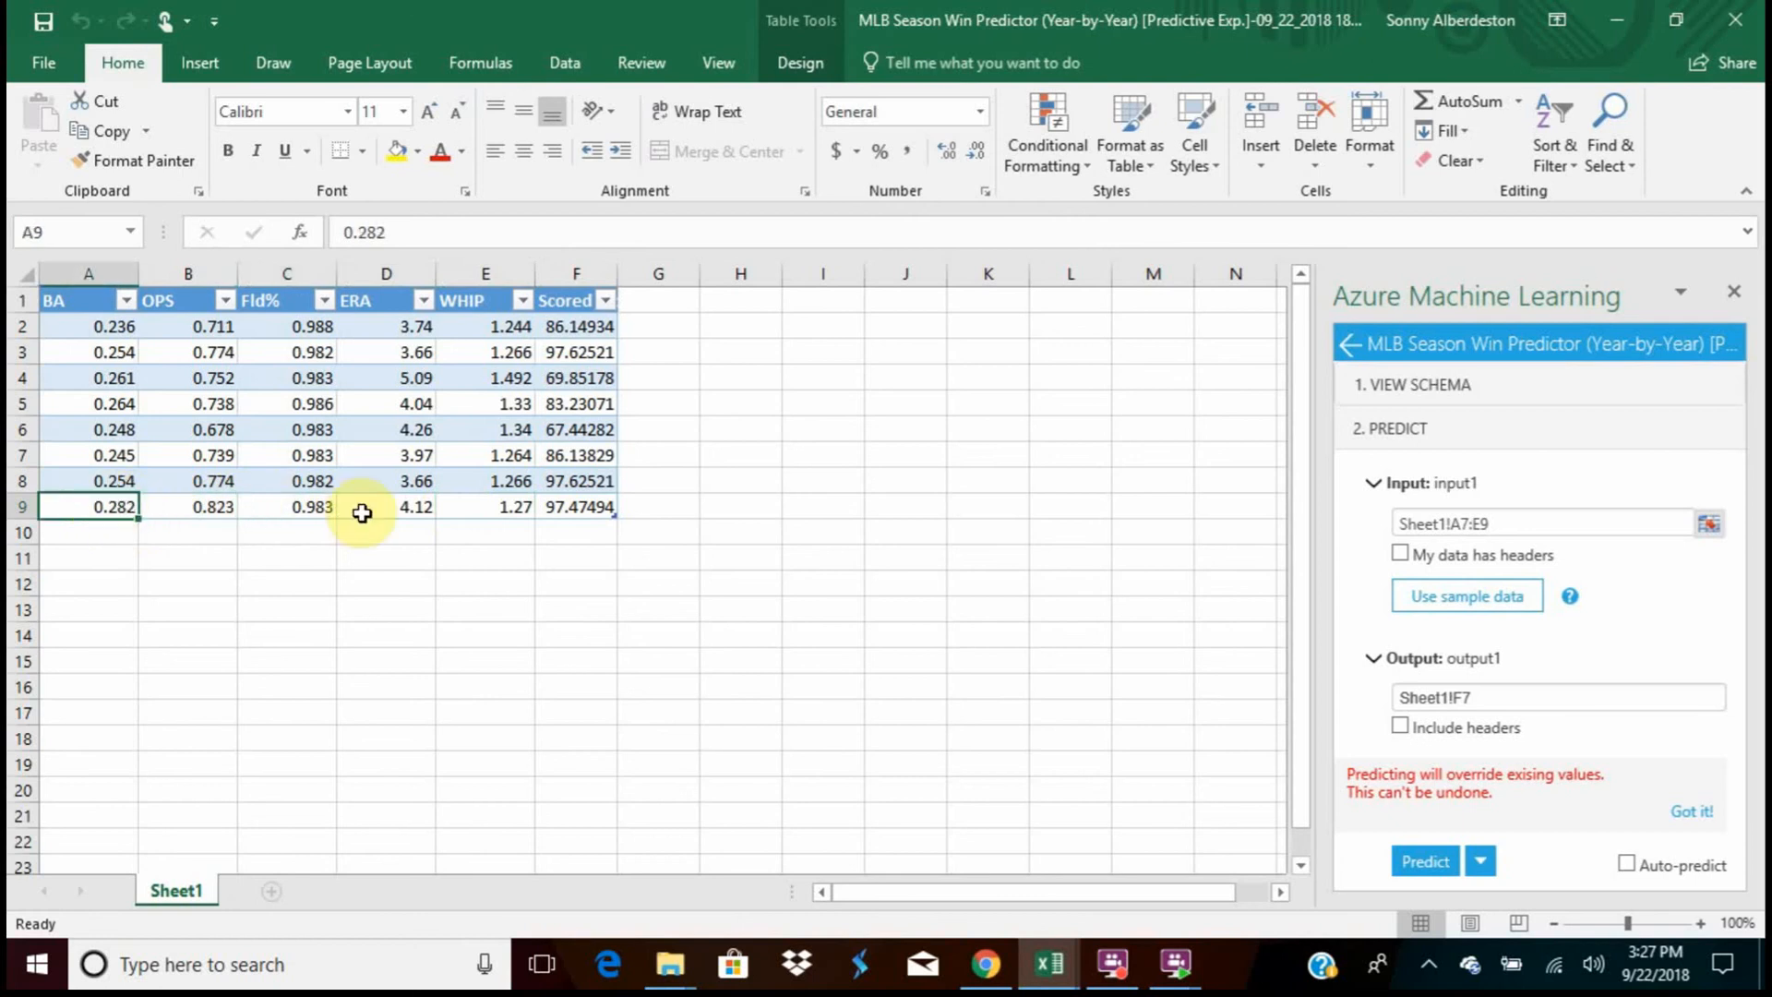
click(369, 507)
click(544, 513)
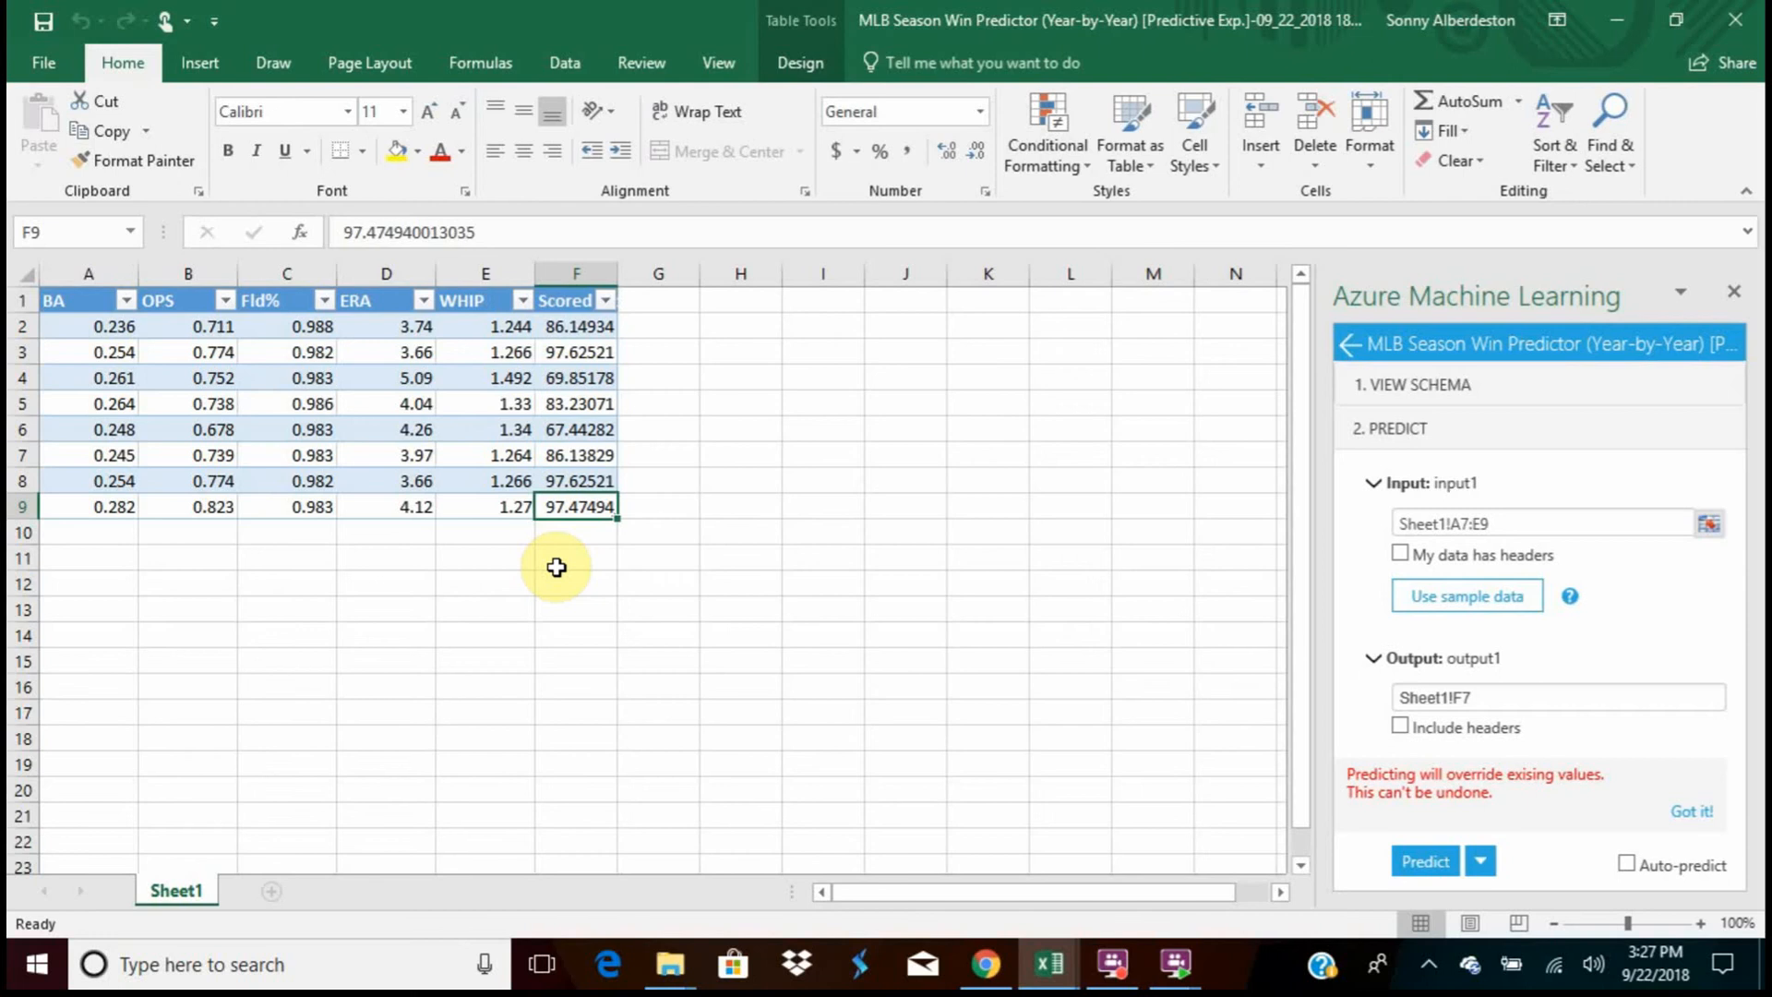
Compare the batting, fielding and pitching inputs across rows 7 to 9, returning to row 7's BA value
click(194, 486)
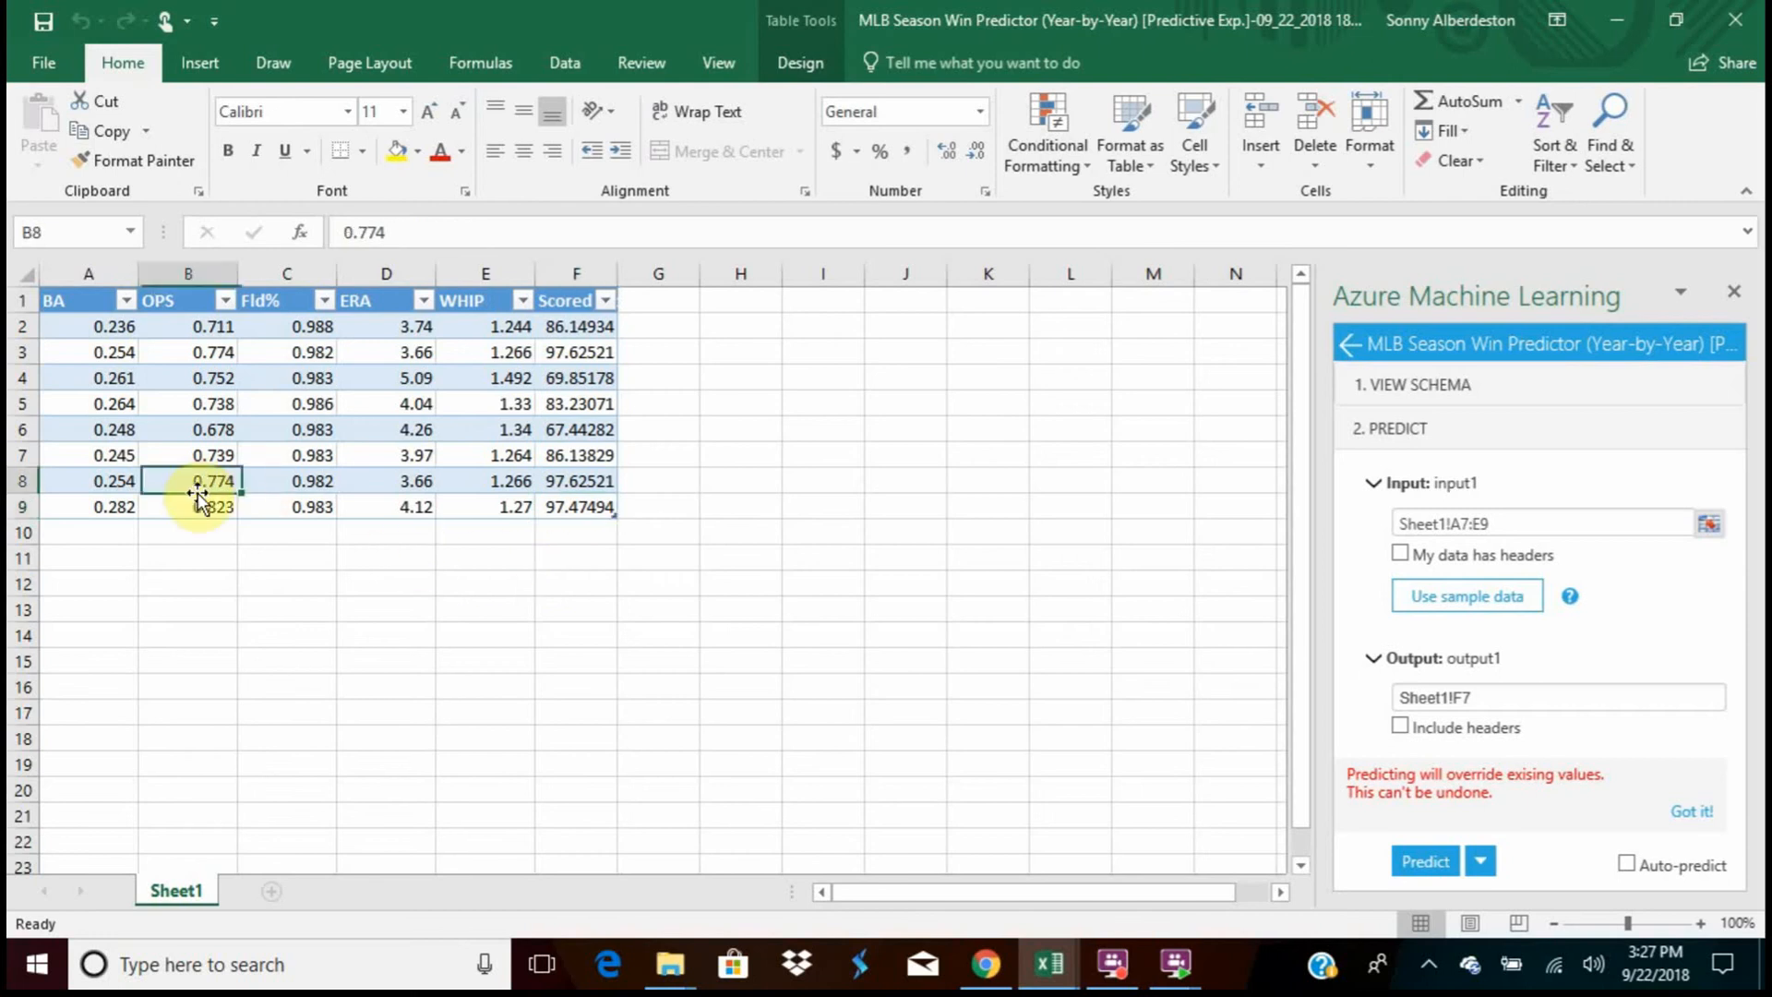
click(81, 503)
click(82, 481)
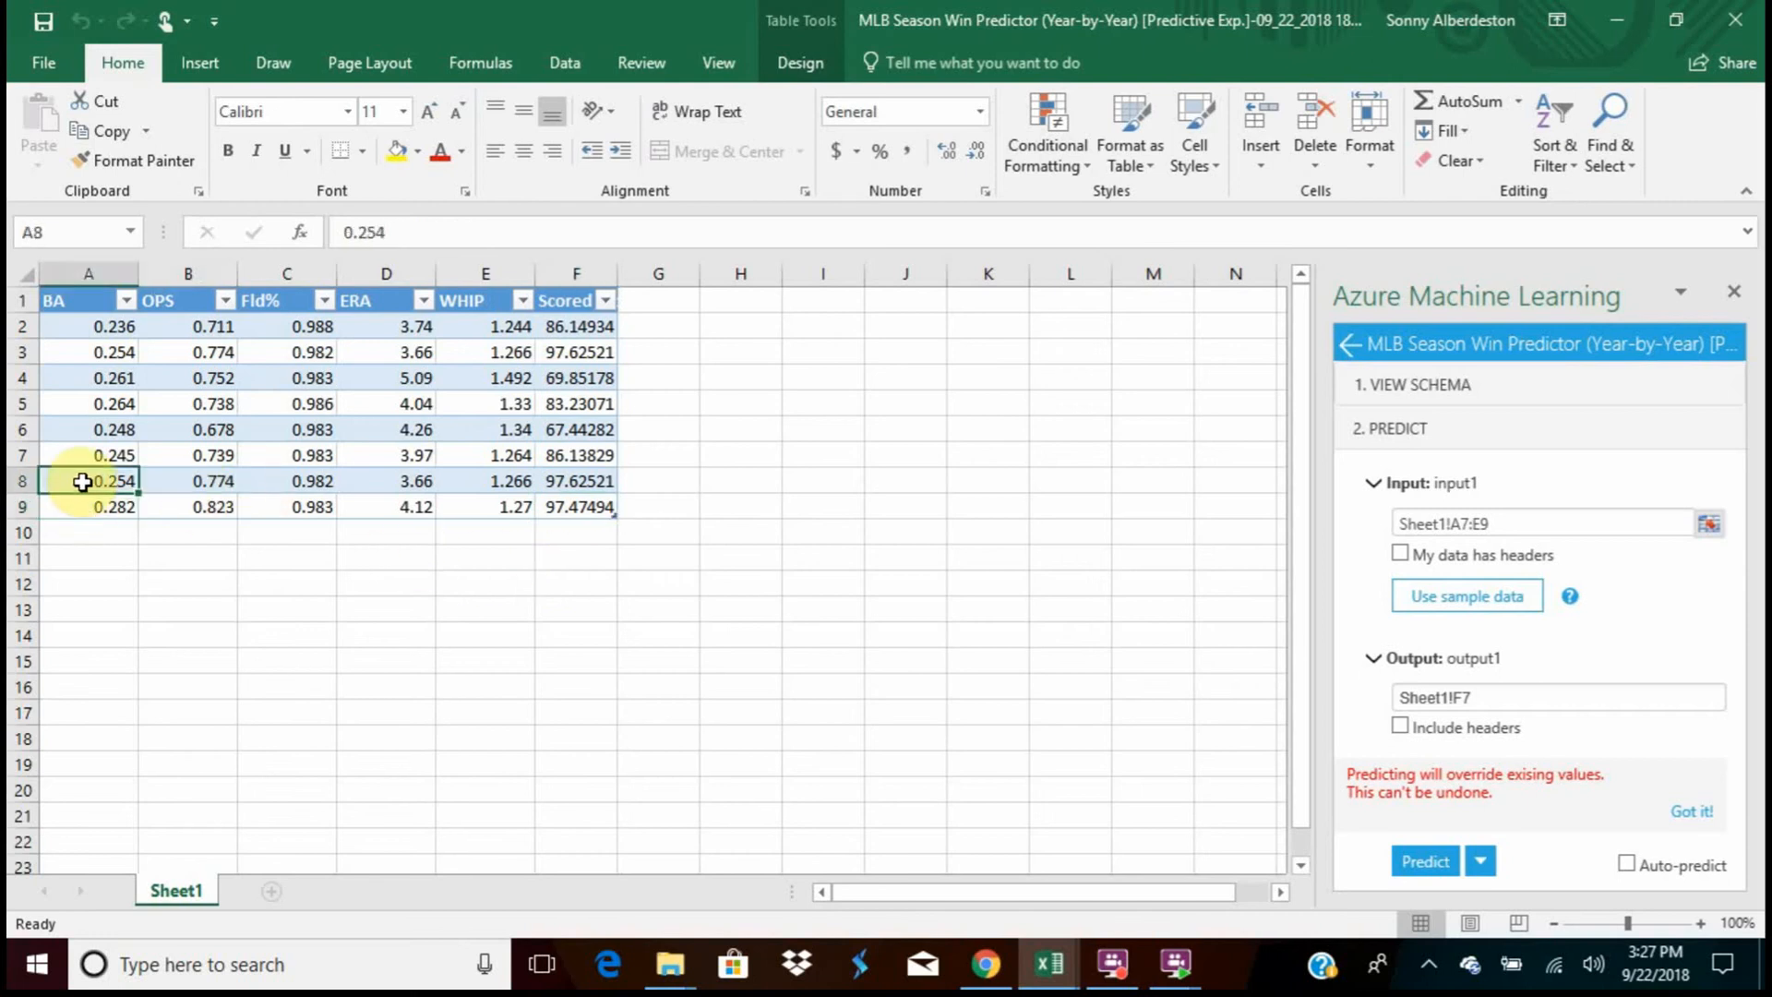
click(87, 455)
click(510, 479)
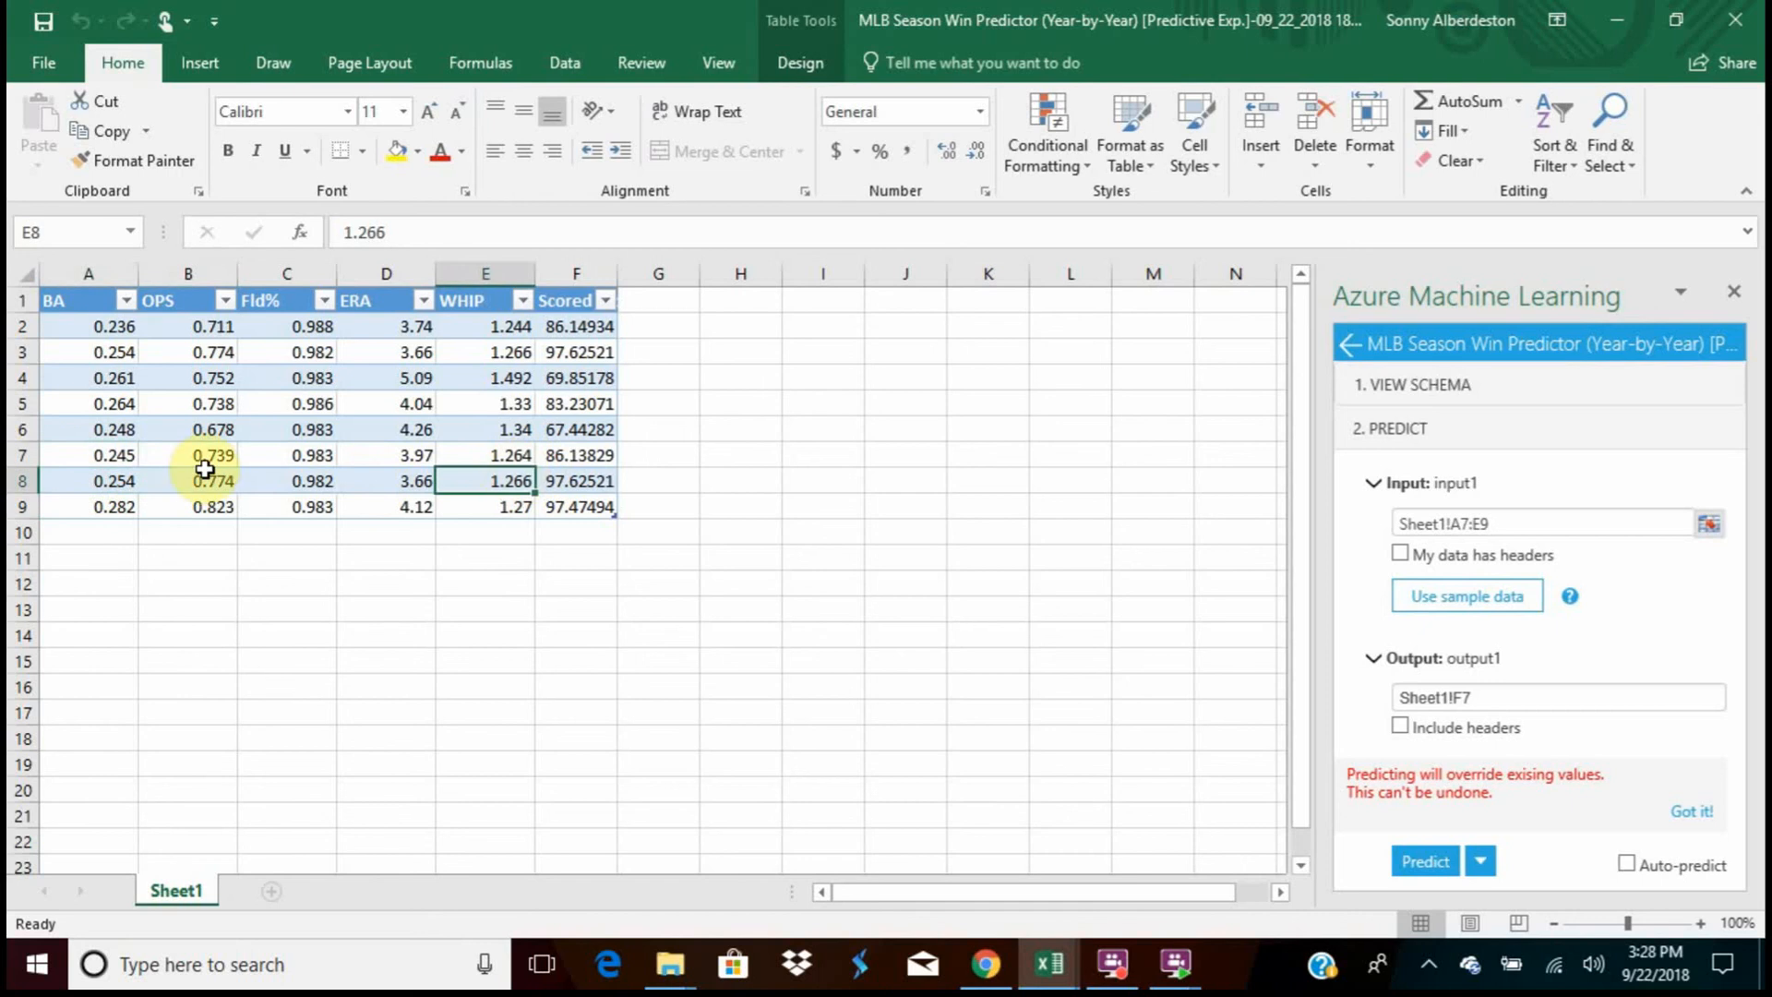
click(204, 472)
click(120, 457)
click(307, 457)
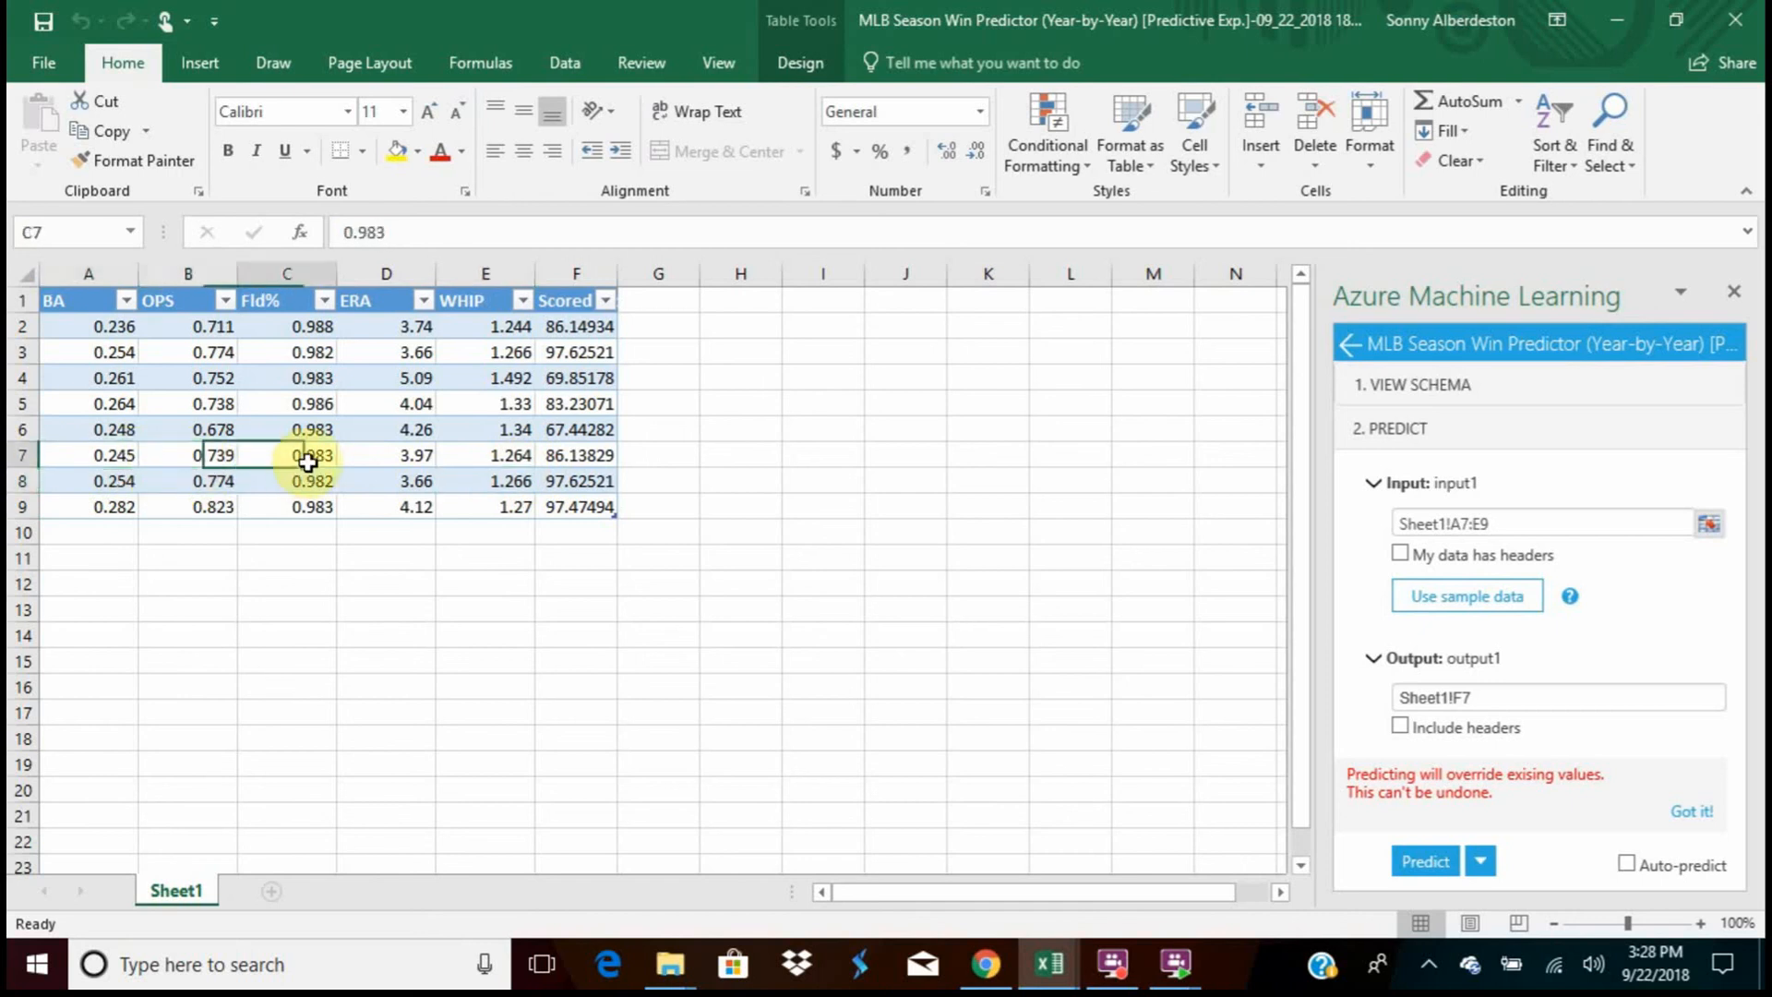
click(411, 457)
click(219, 456)
click(106, 459)
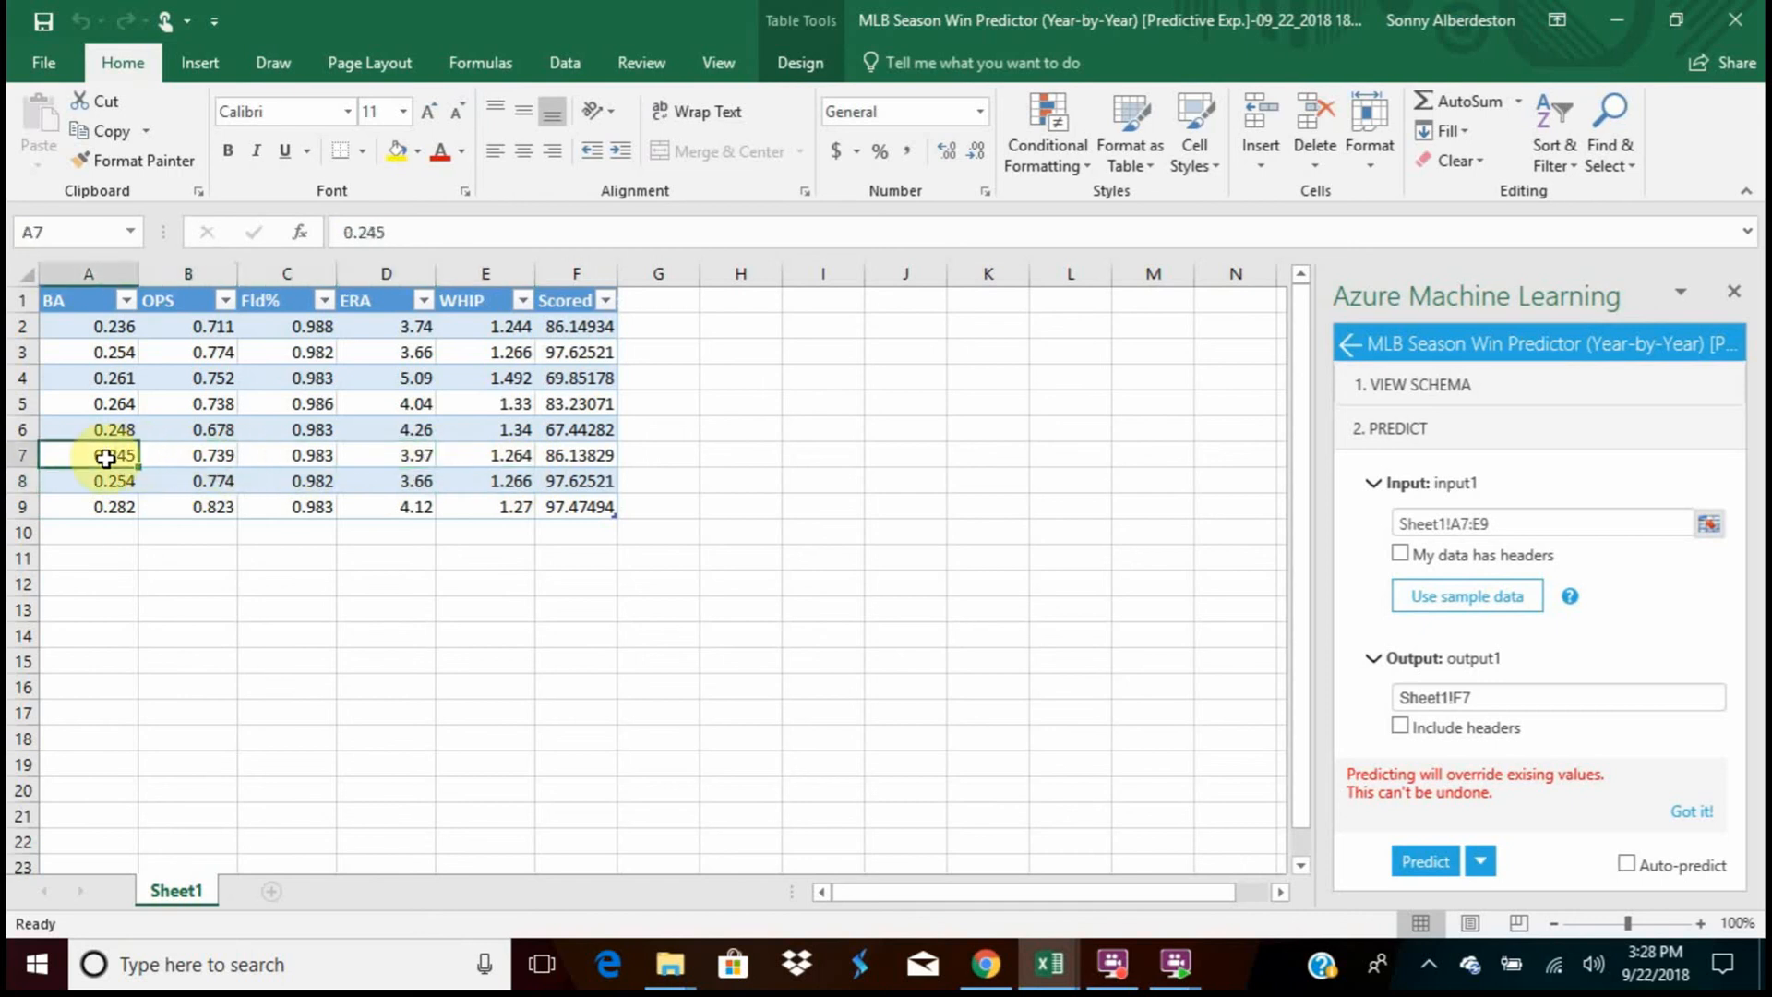
Reexamine row 7's OPS, Fld%, ERA and WHIP inputs, ending on its BA value
click(208, 461)
click(319, 464)
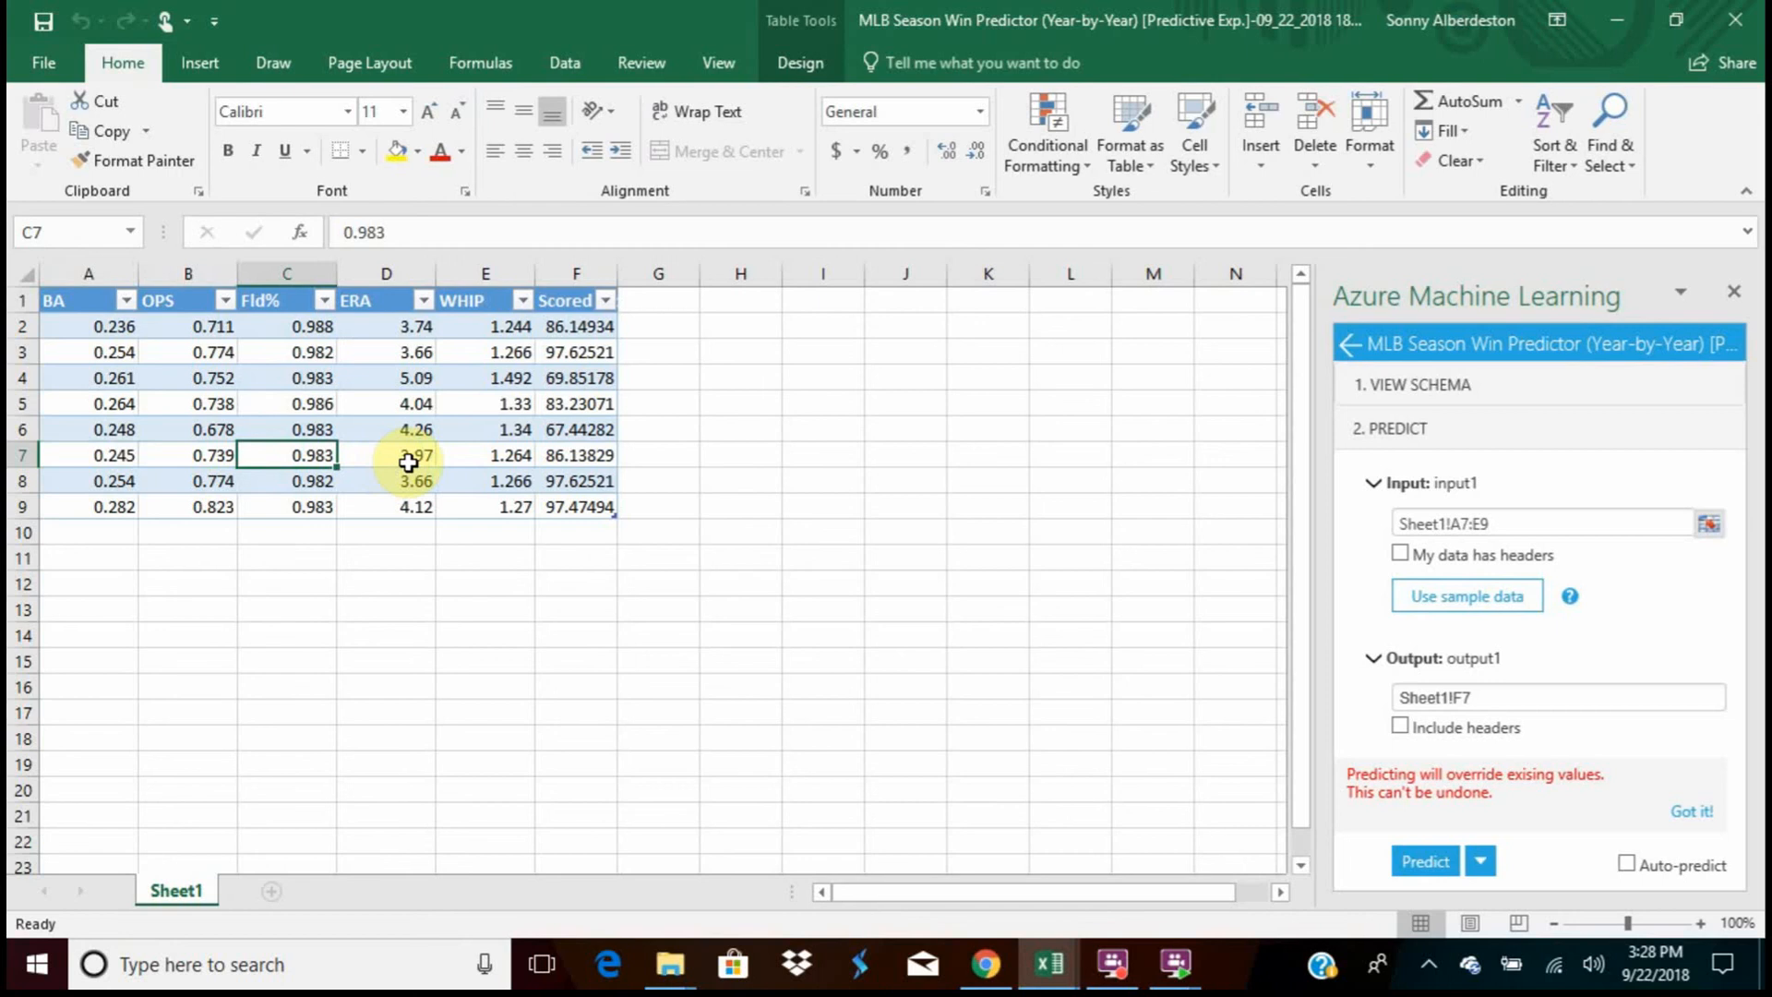
click(409, 462)
click(502, 466)
click(290, 459)
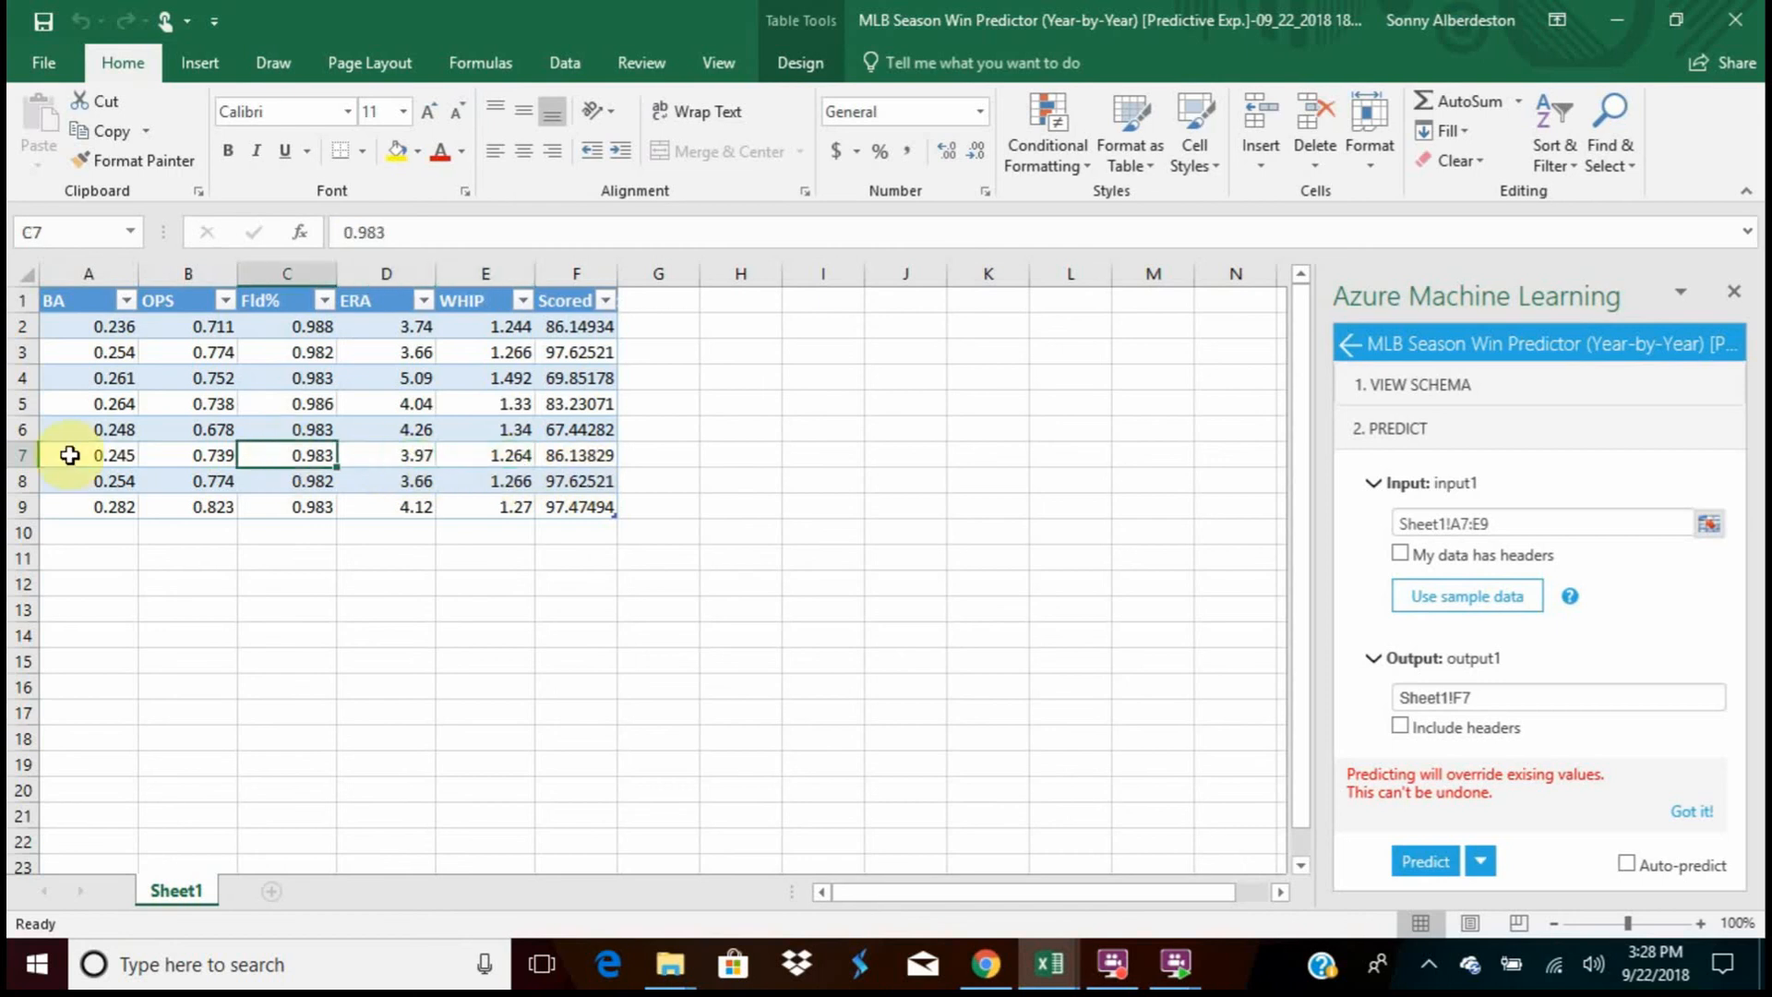
click(69, 455)
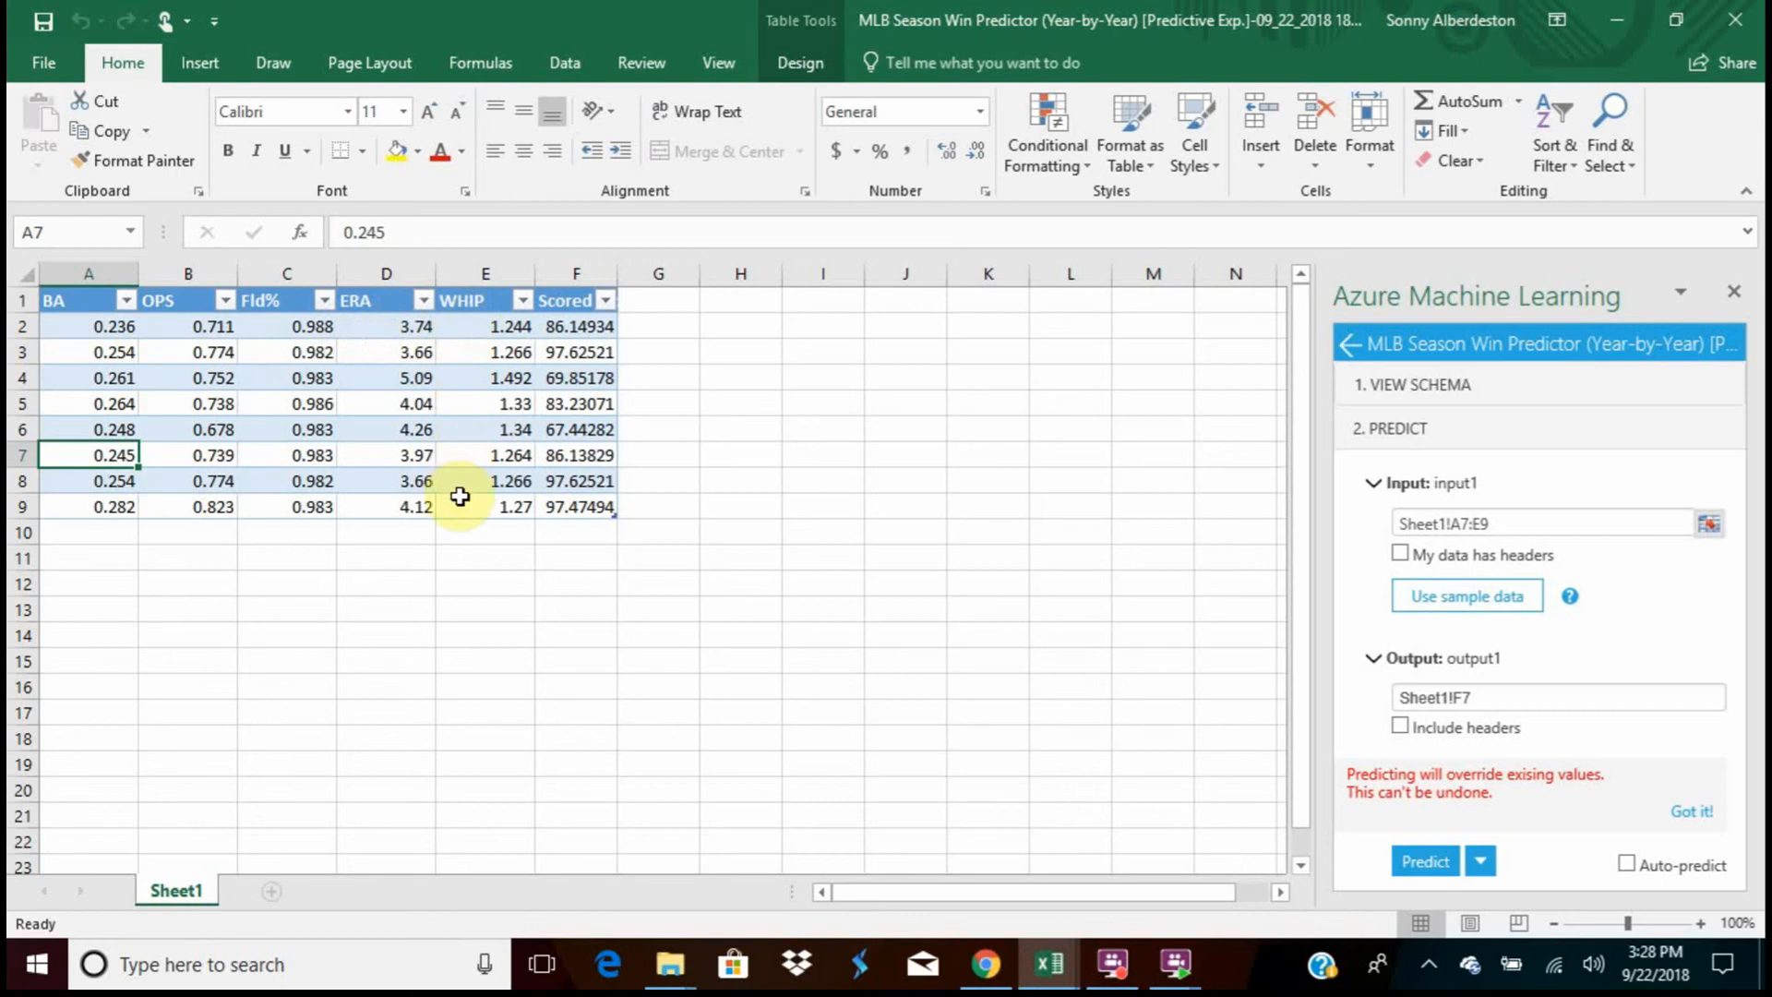
Inspect the batting inputs of row 9, going back and forth between its BA and OPS values
click(109, 506)
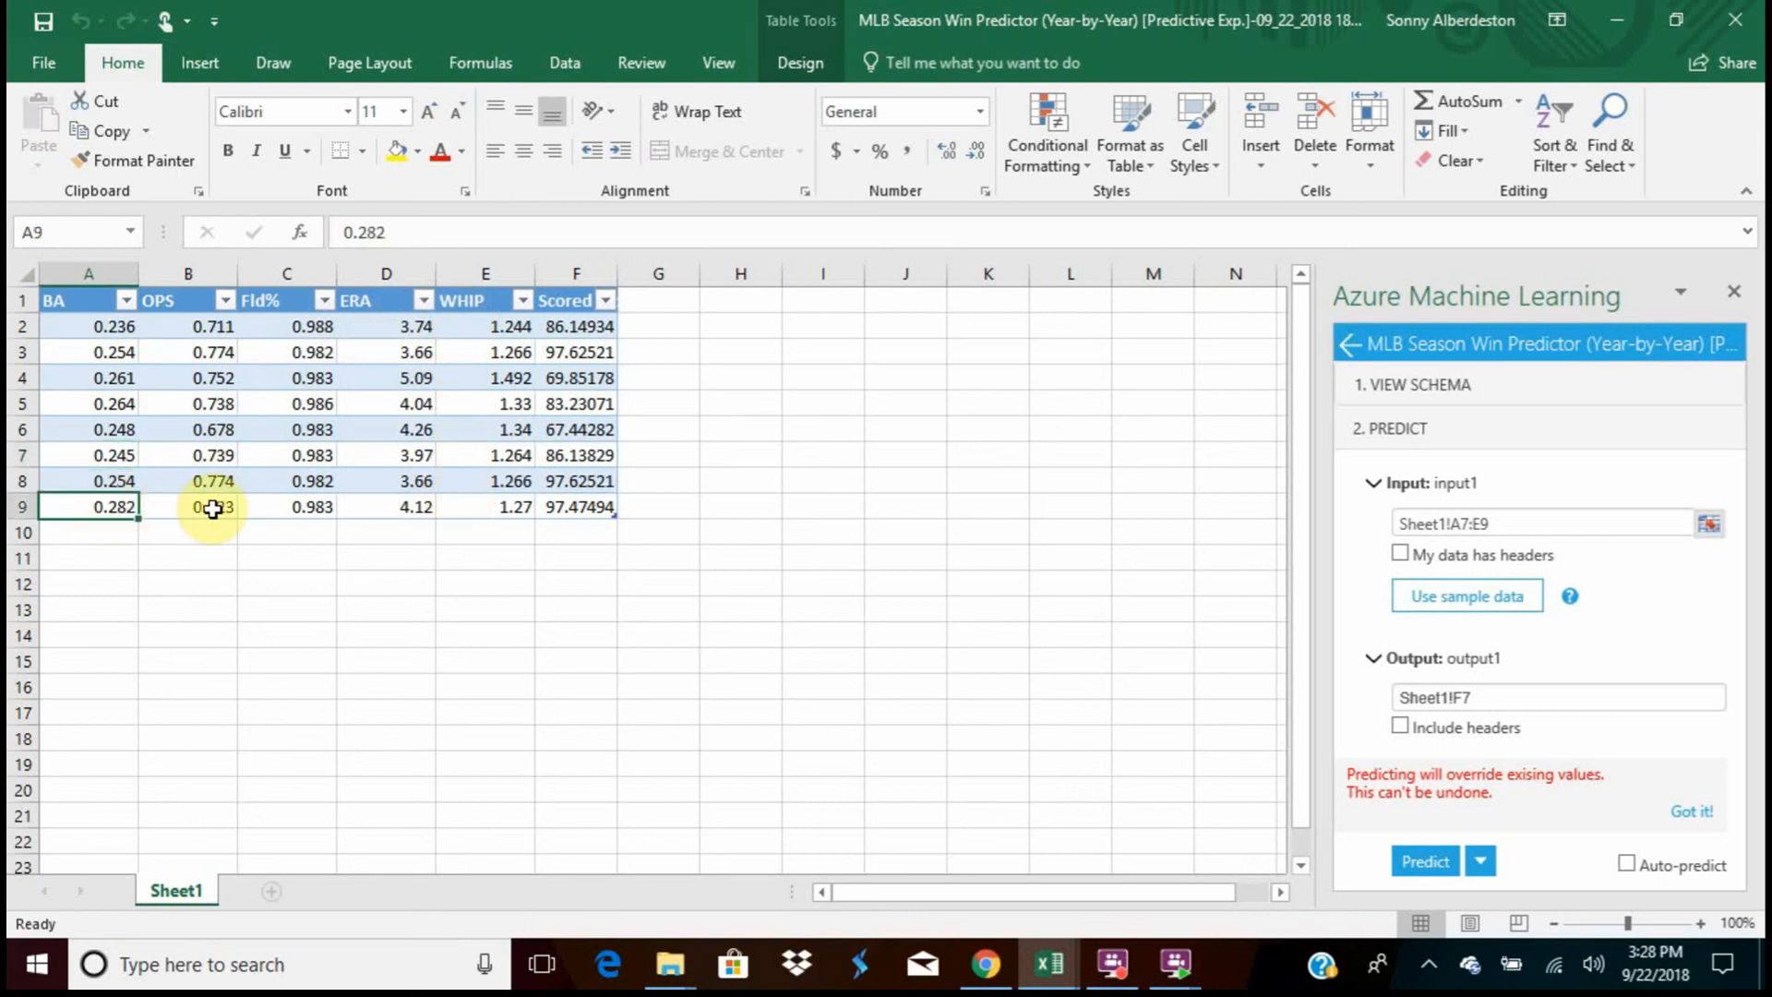
click(198, 506)
click(71, 507)
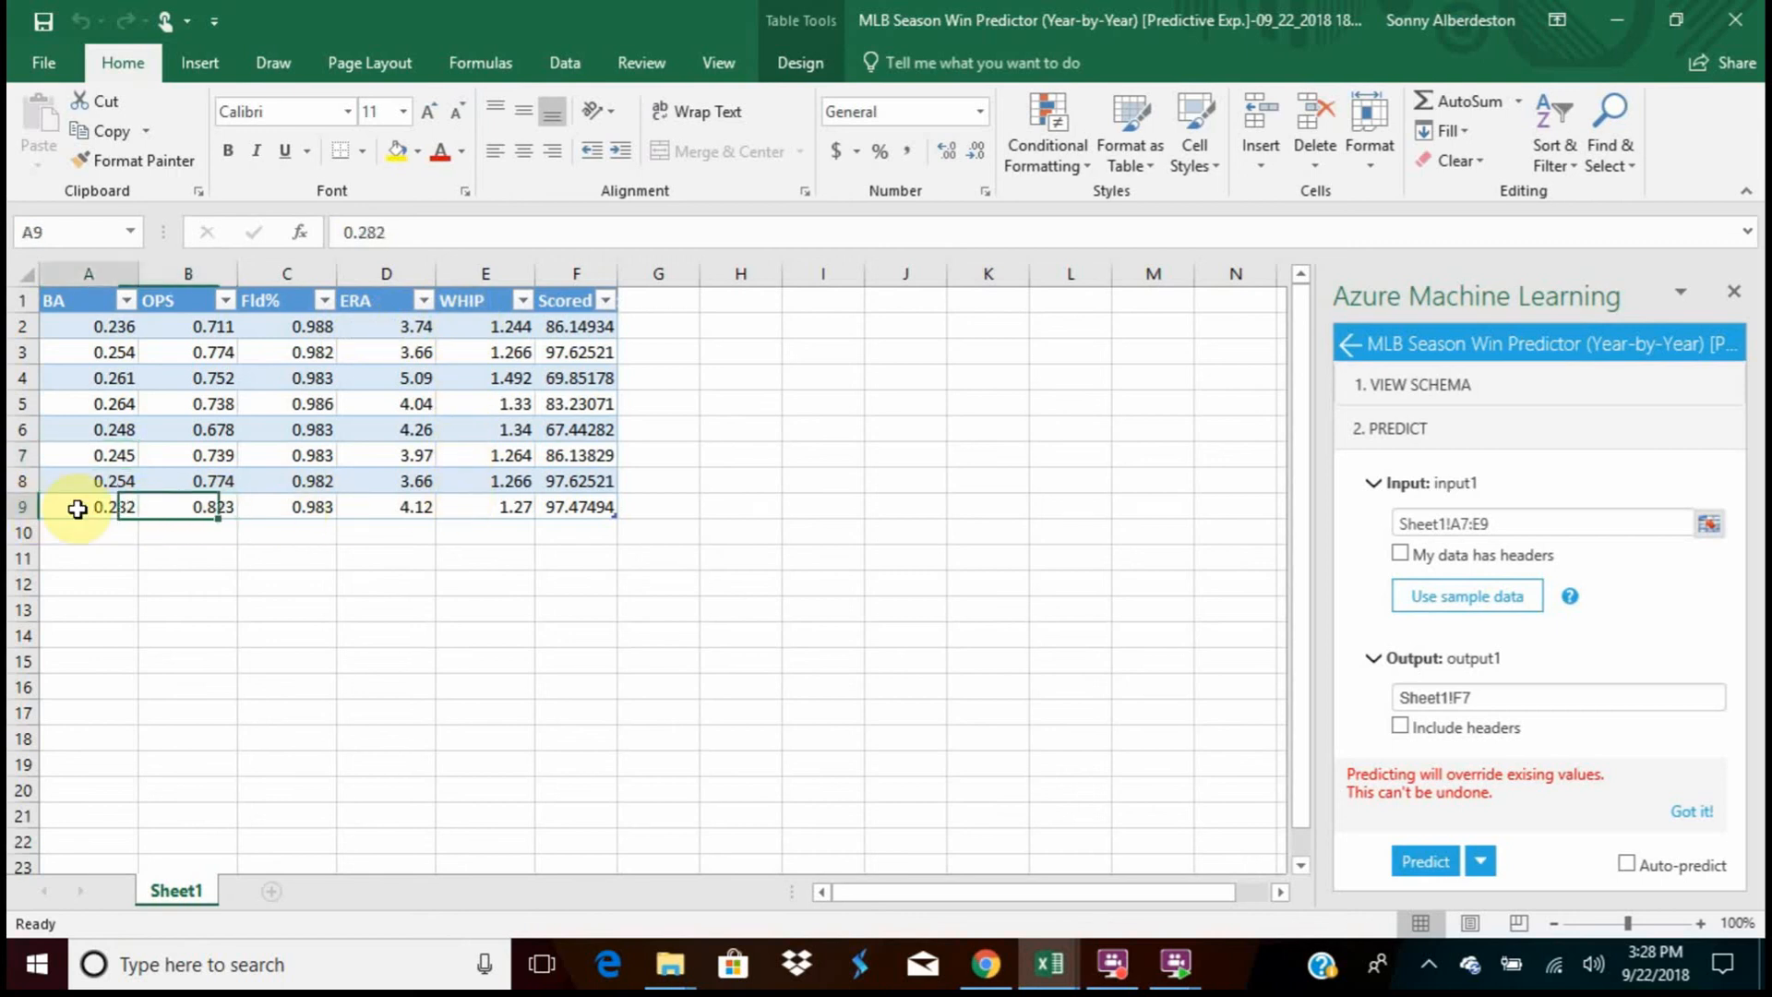
click(221, 528)
click(180, 506)
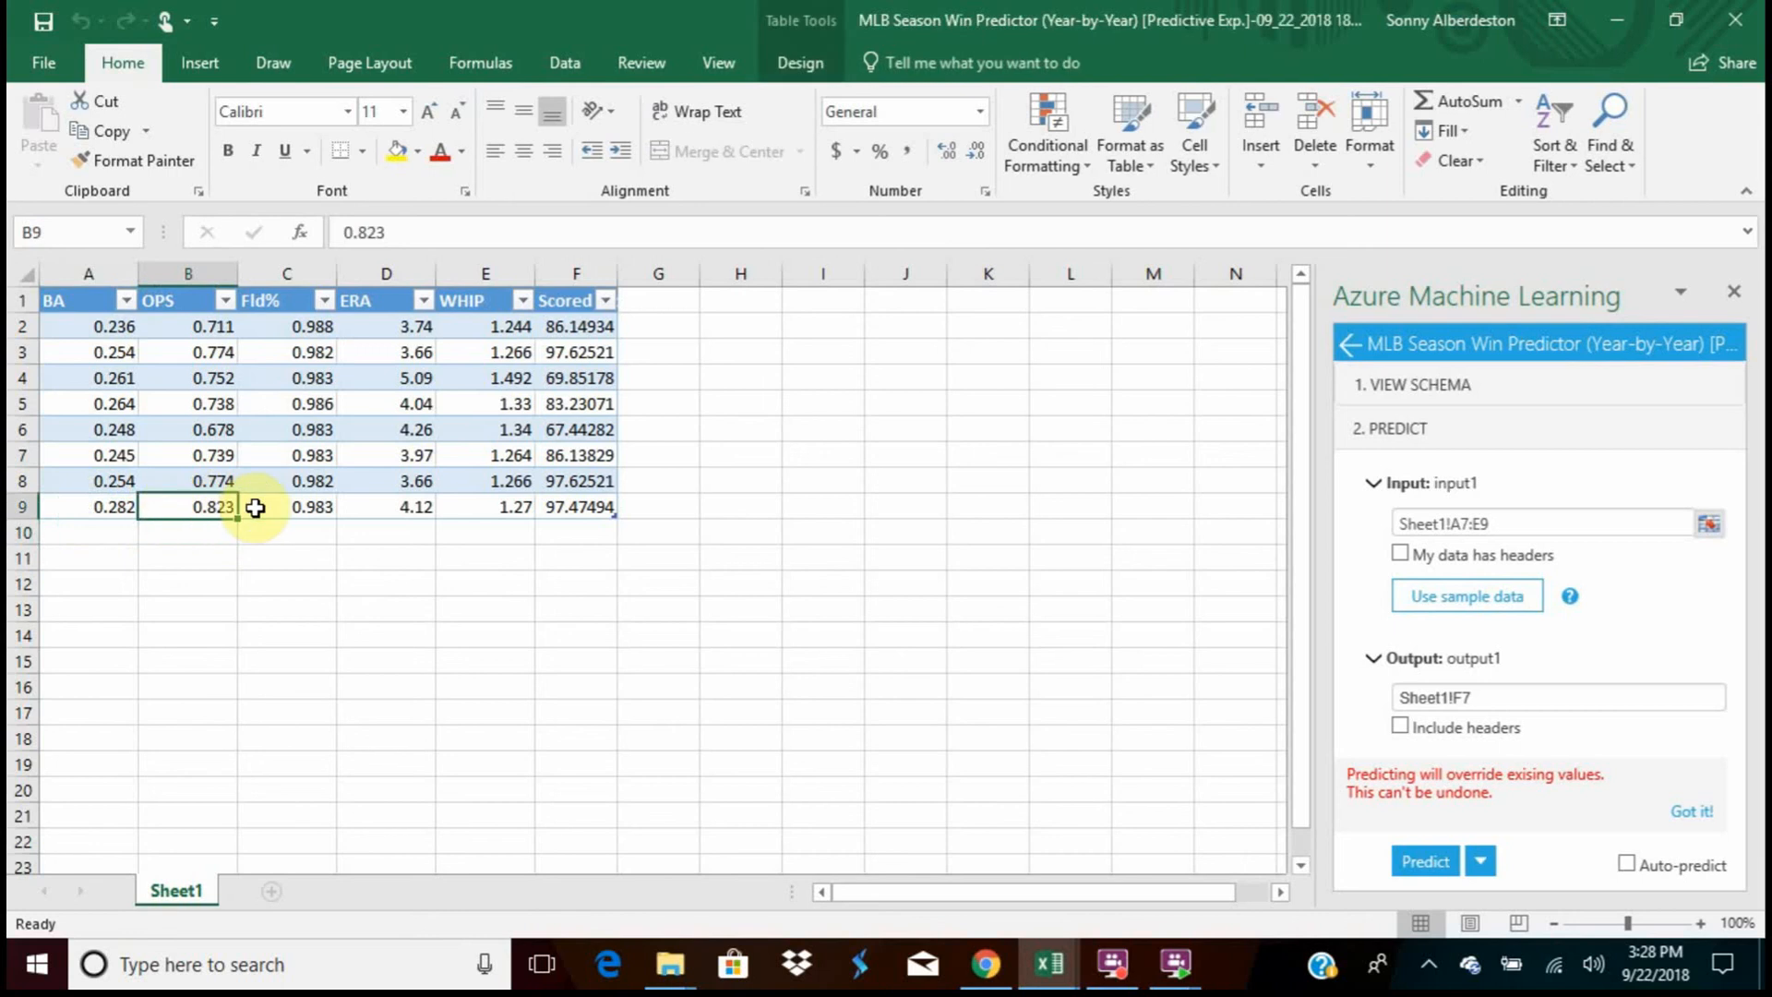
click(251, 505)
click(110, 507)
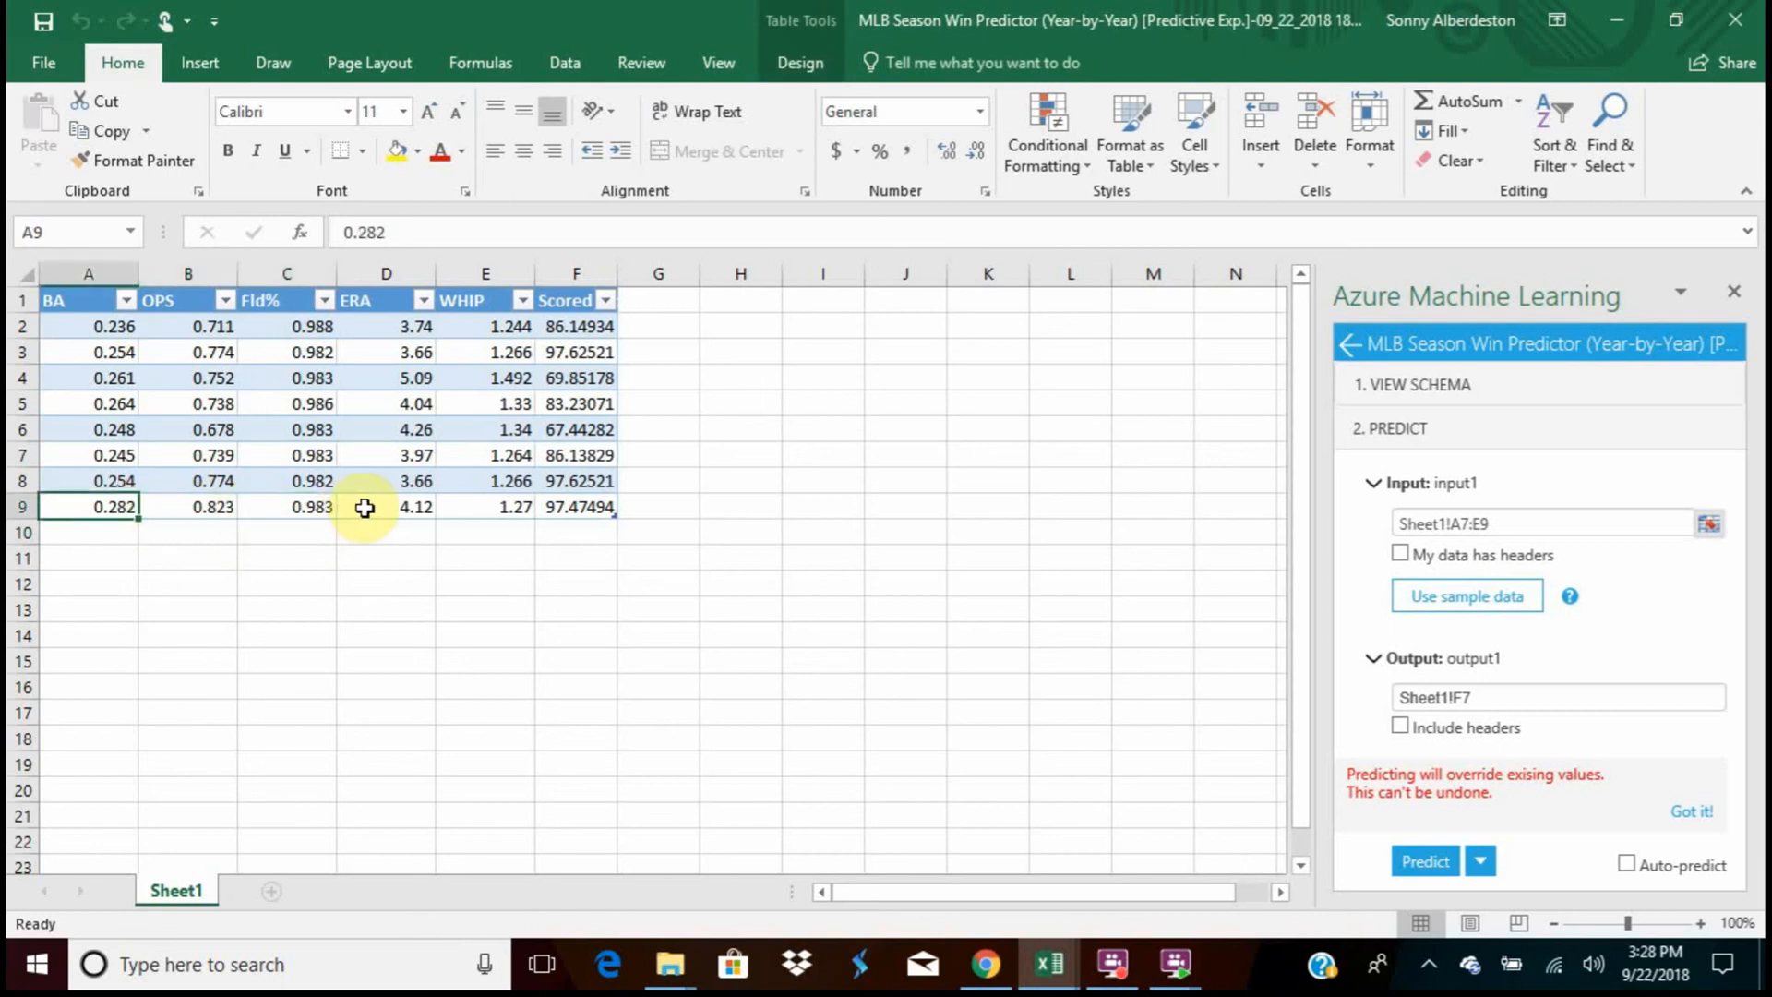
Check row 9's ERA and compare the WHIP values of rows 9, 8 and 7
click(406, 506)
click(461, 506)
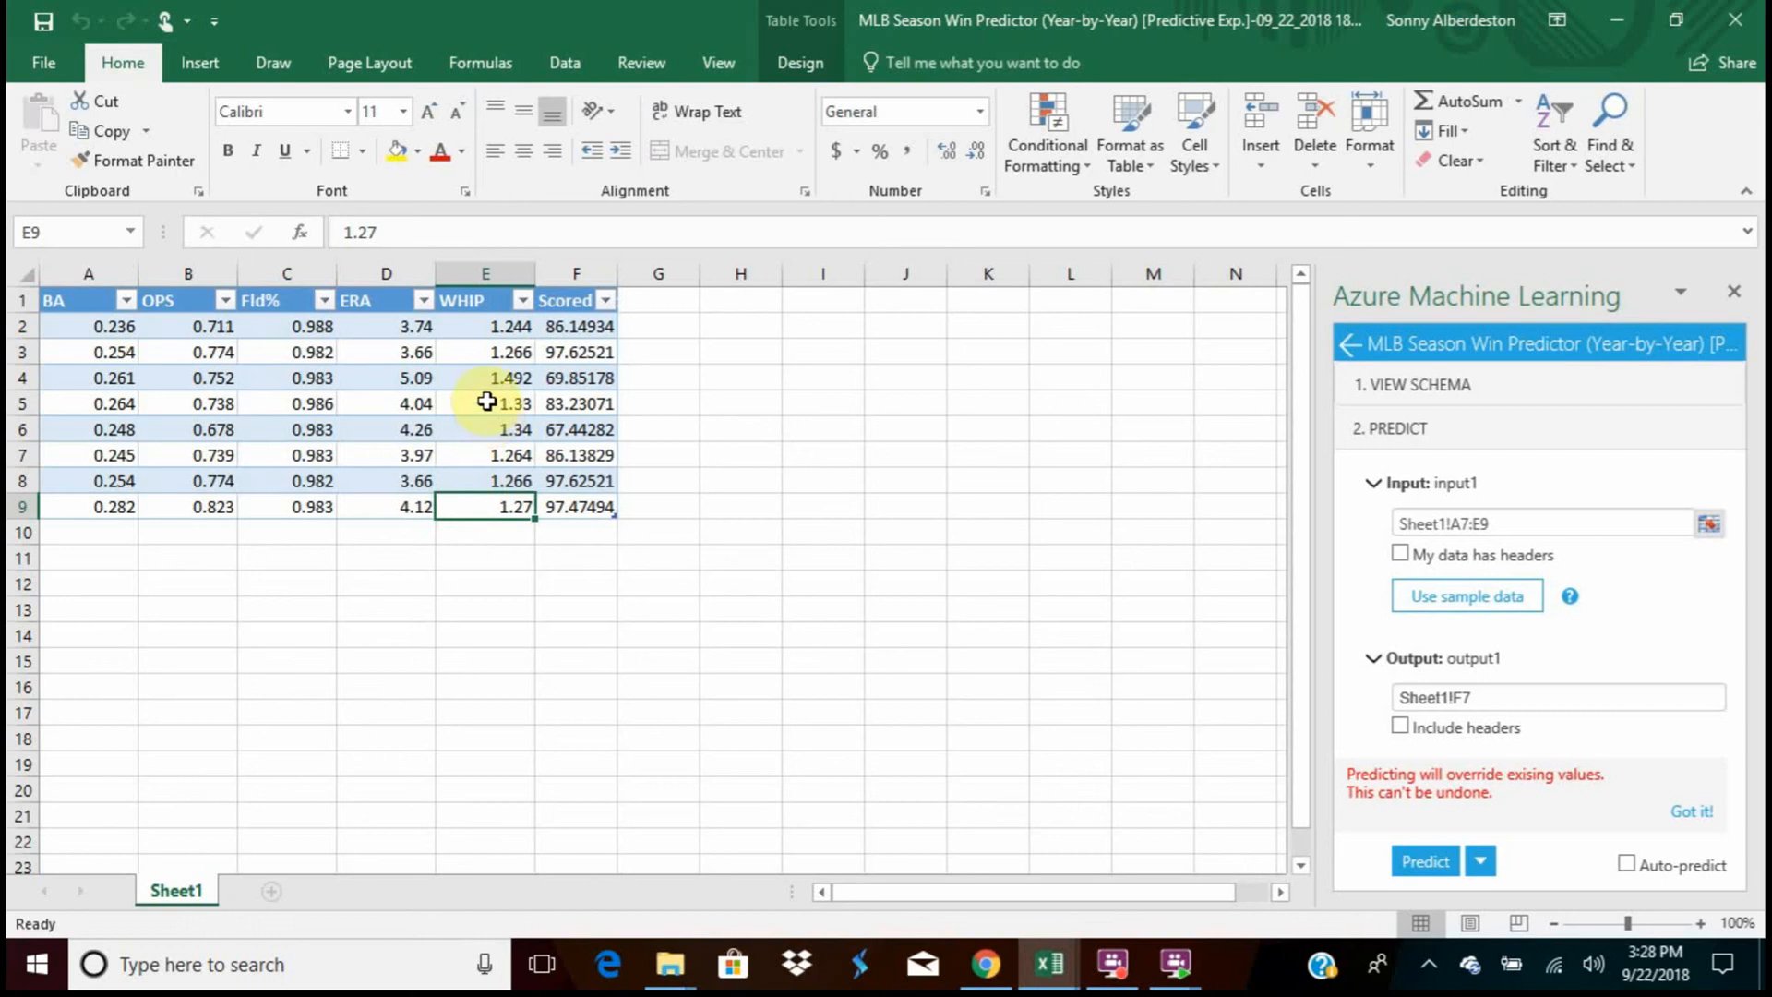
click(466, 482)
click(467, 458)
Compare the ERA values across rows 7 to 9, ending with a look at row 9's WHIP and OPS
click(387, 514)
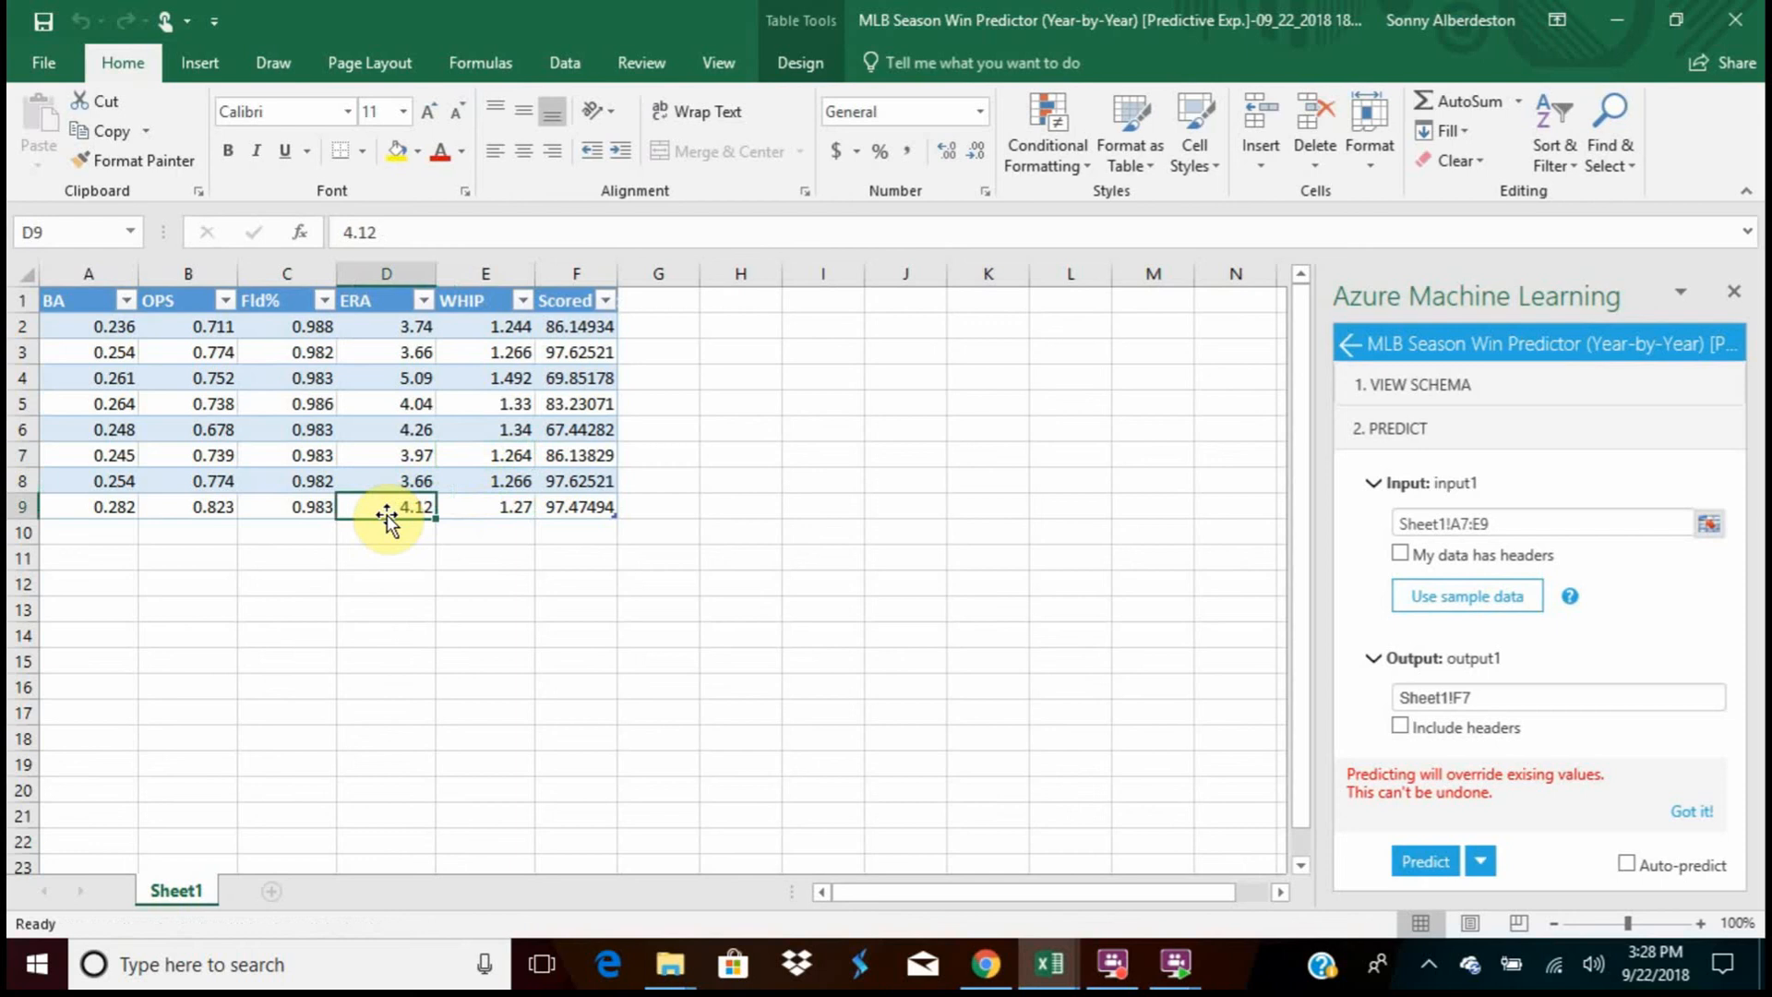
click(386, 489)
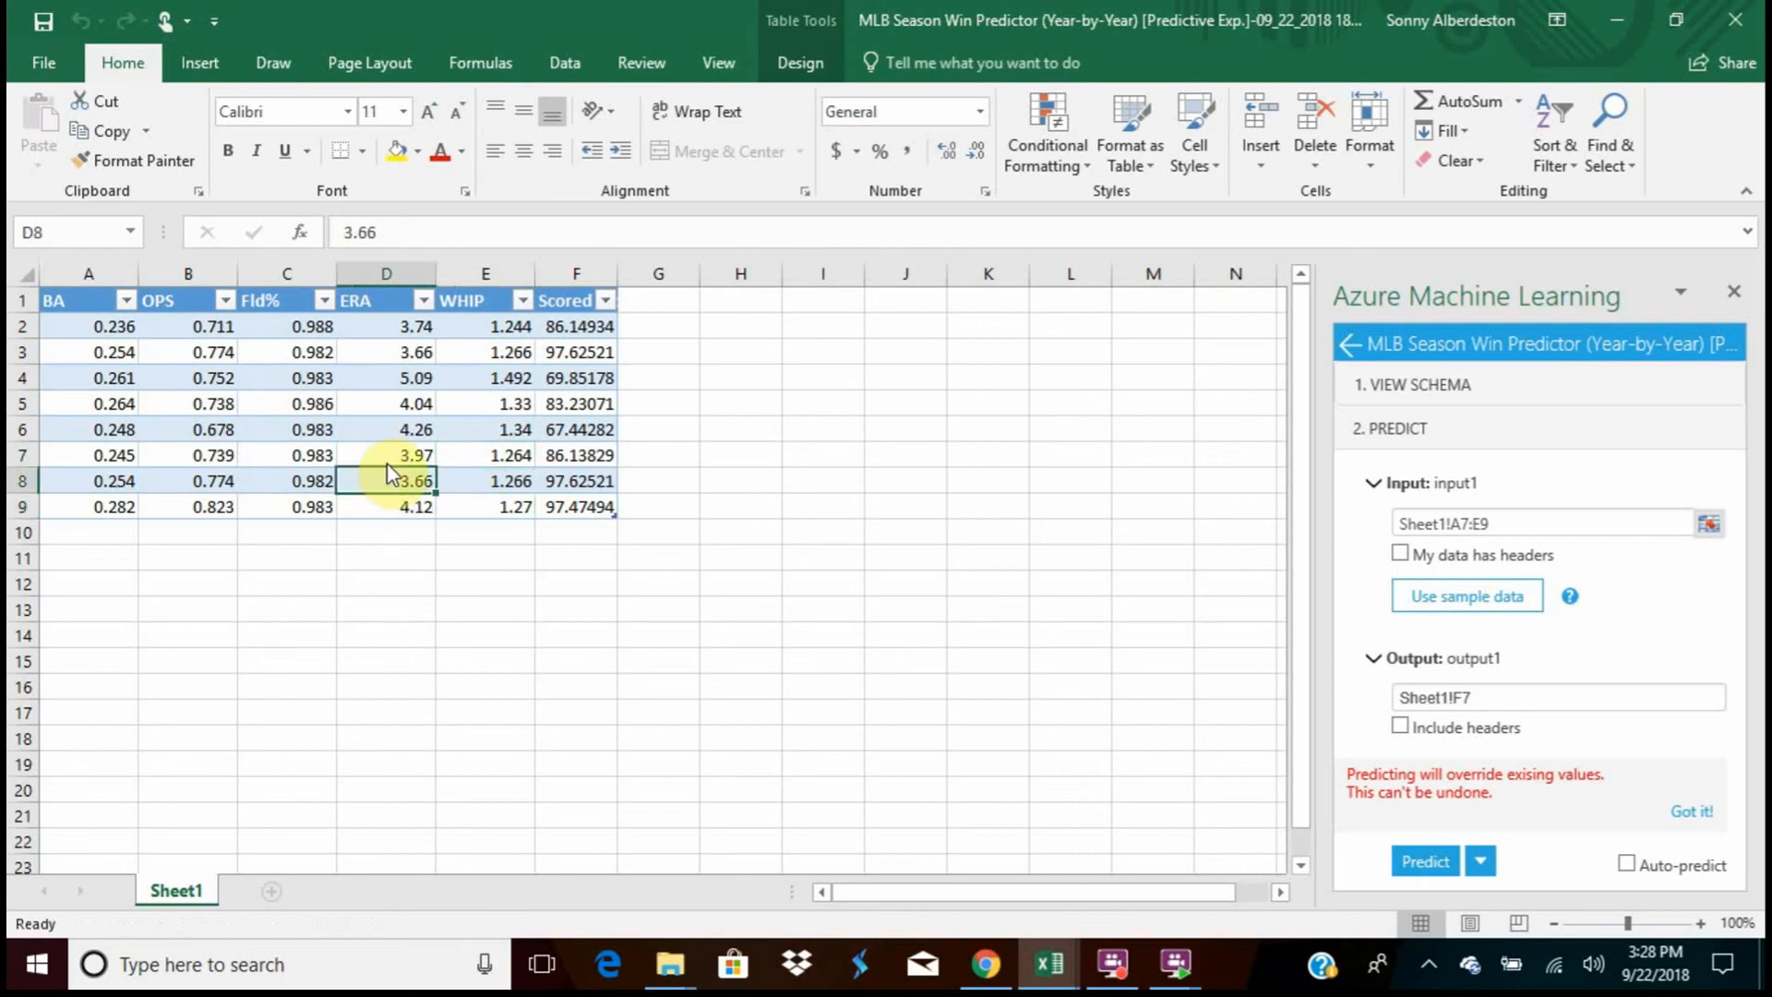
click(385, 461)
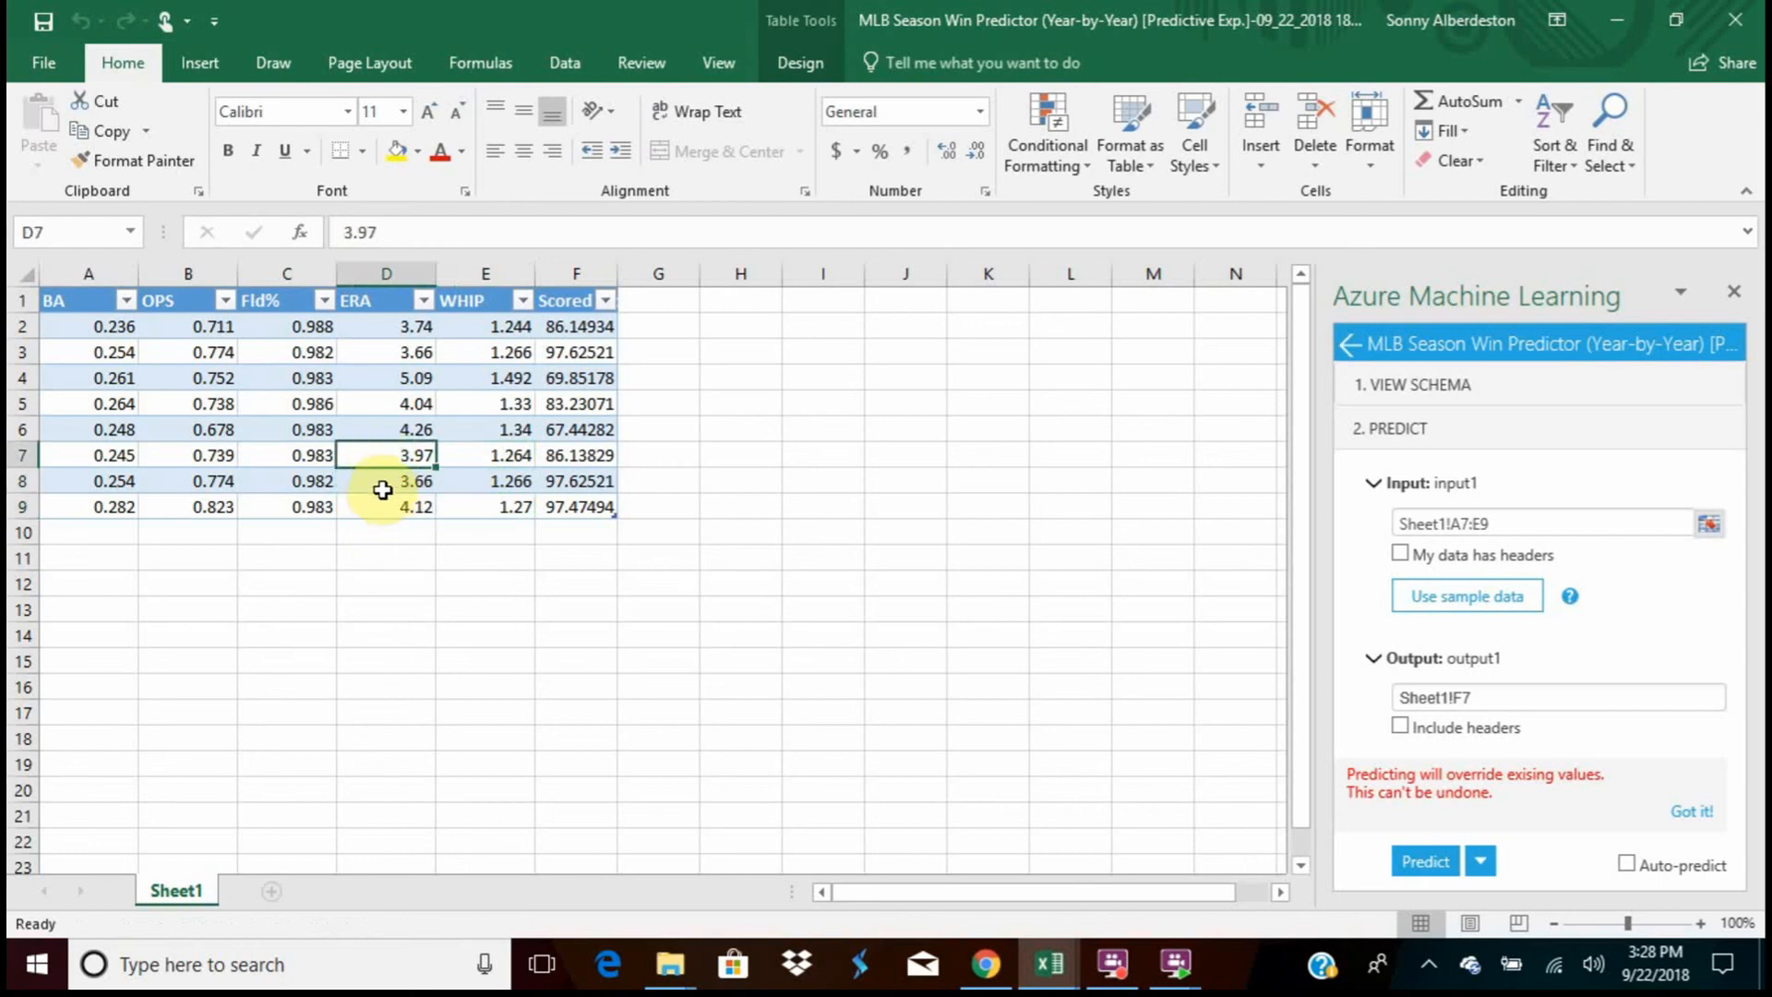
click(383, 485)
click(388, 457)
click(385, 479)
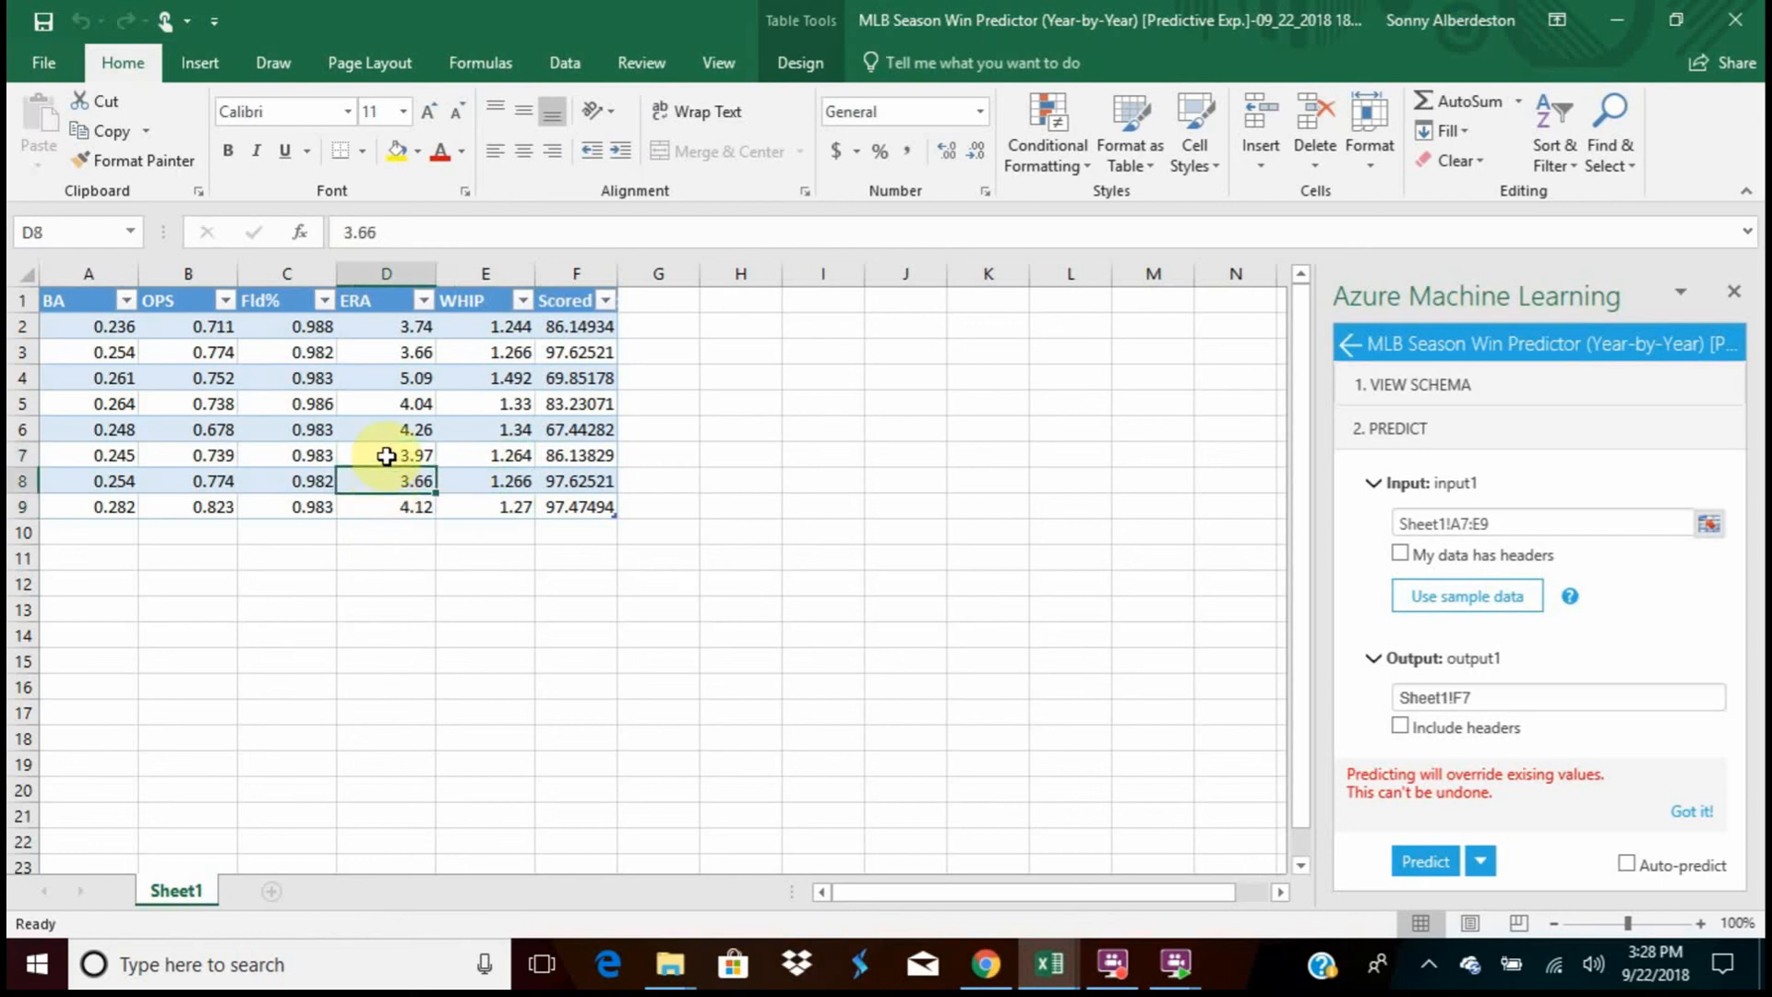
click(386, 456)
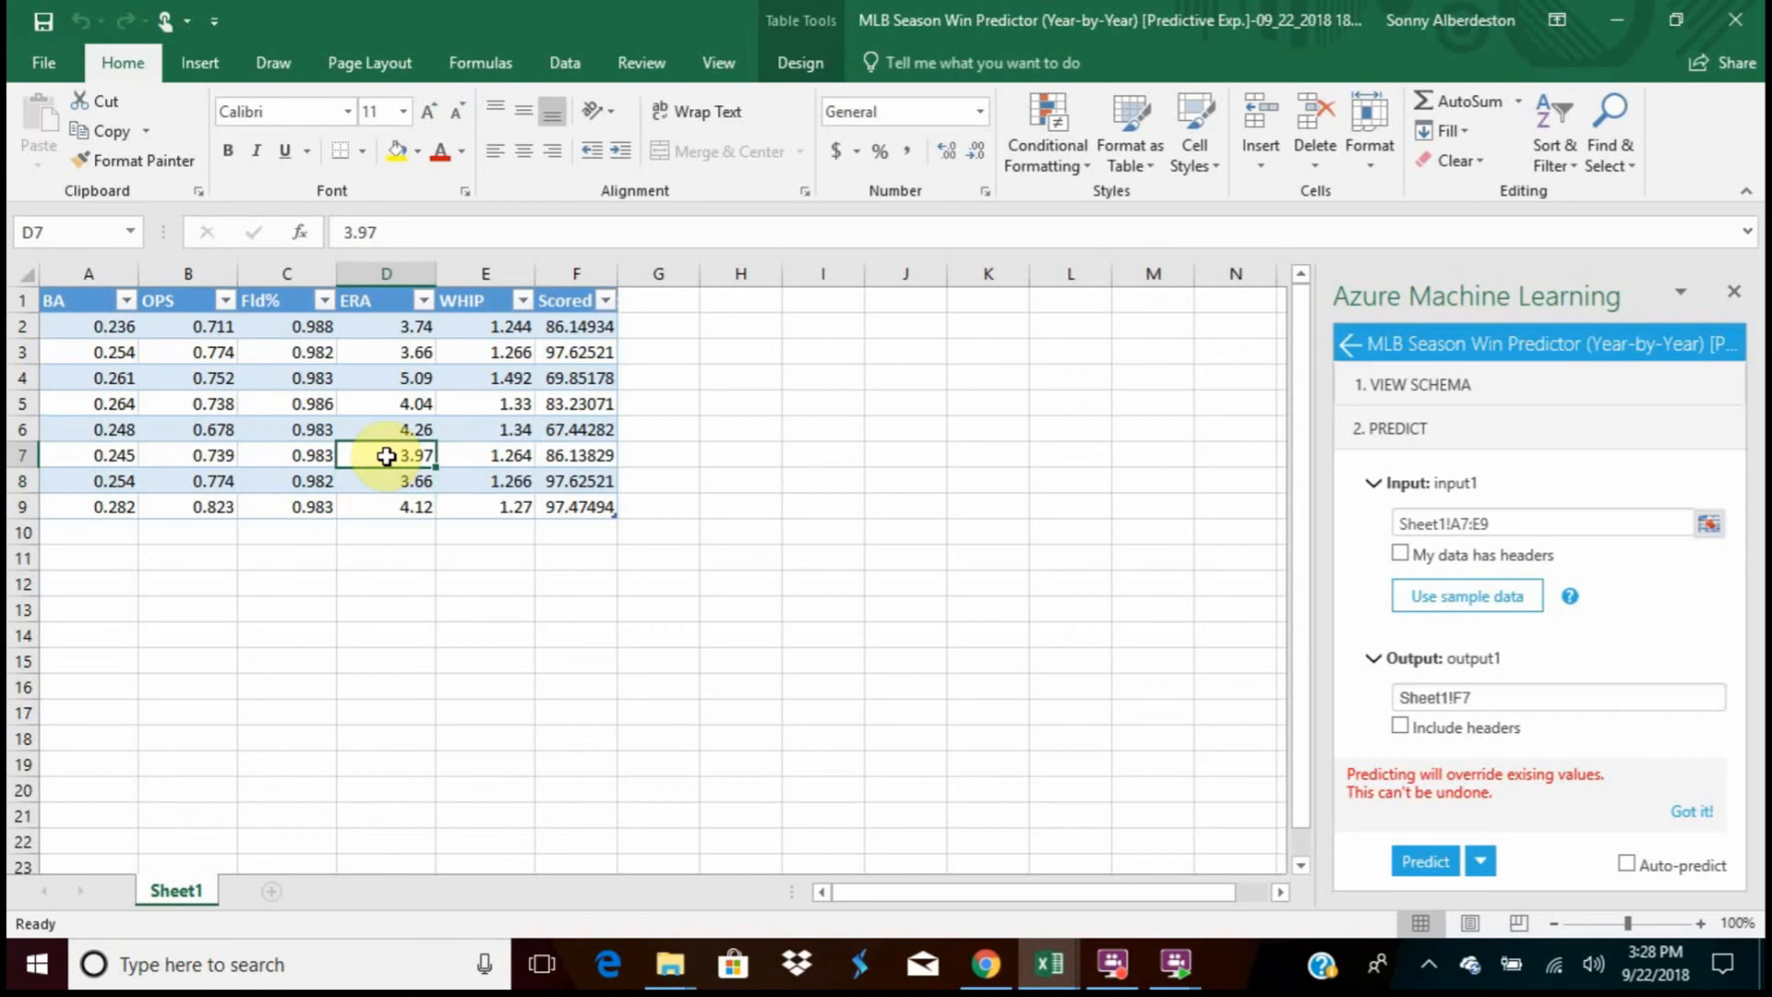
click(377, 508)
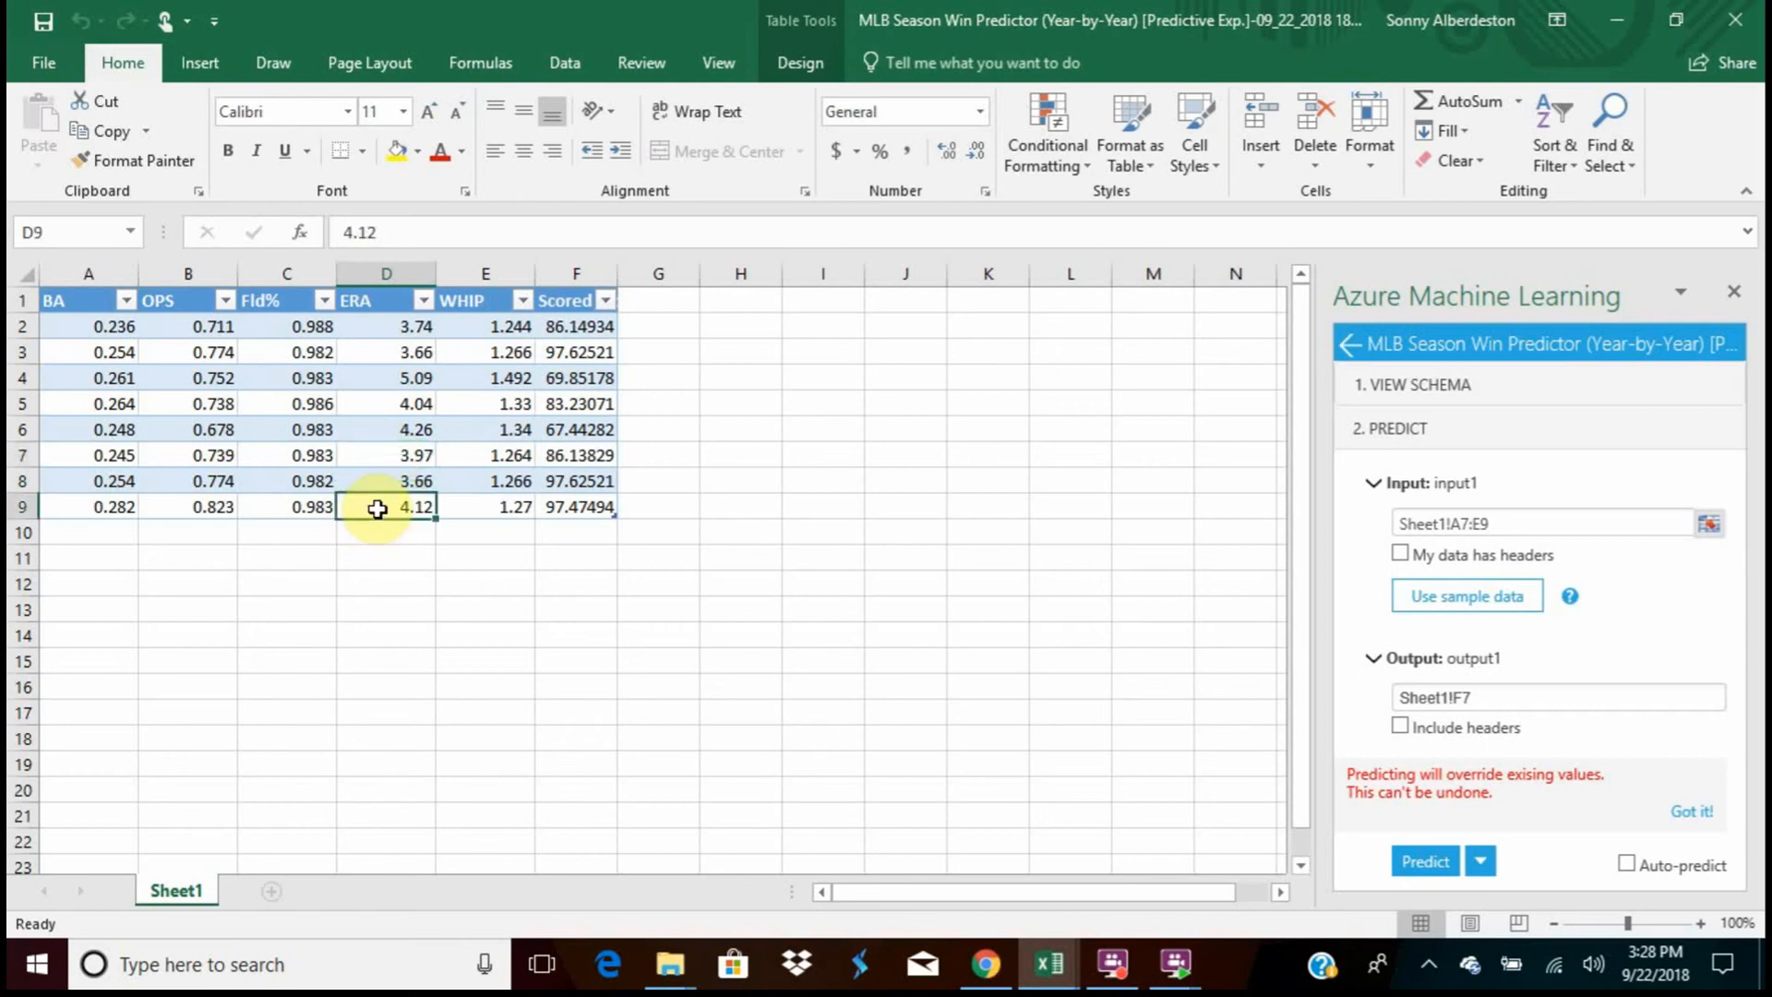
click(505, 507)
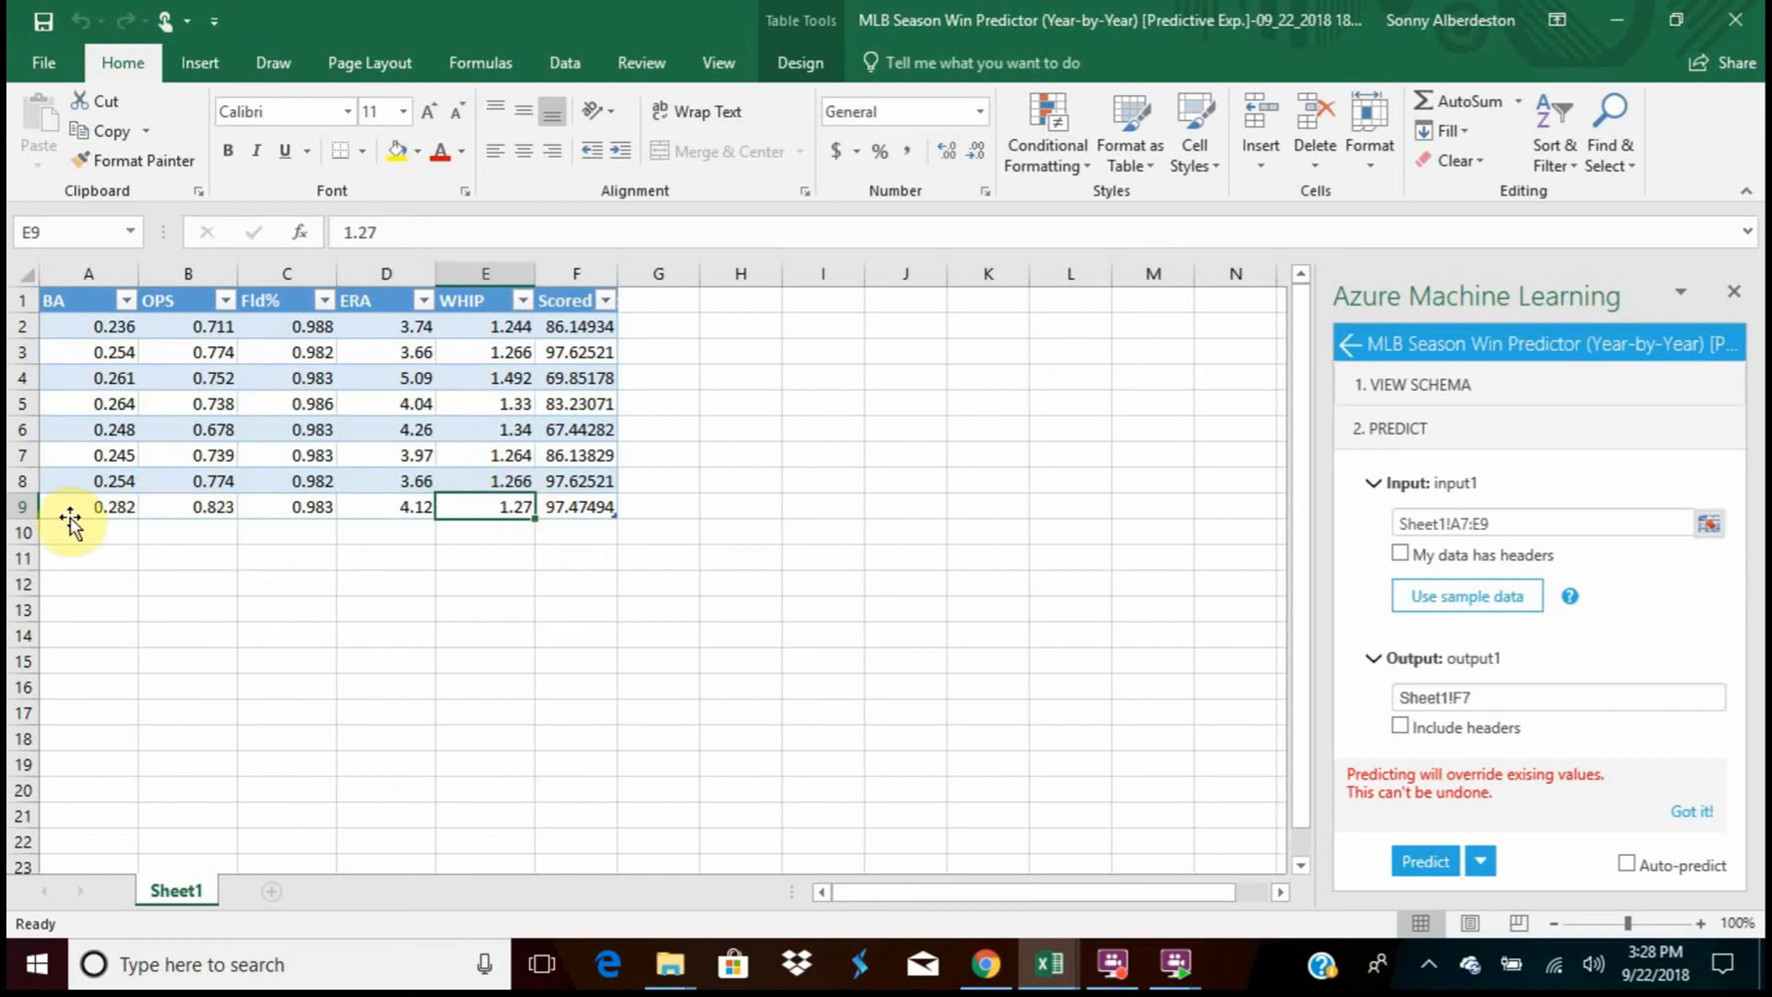
click(187, 505)
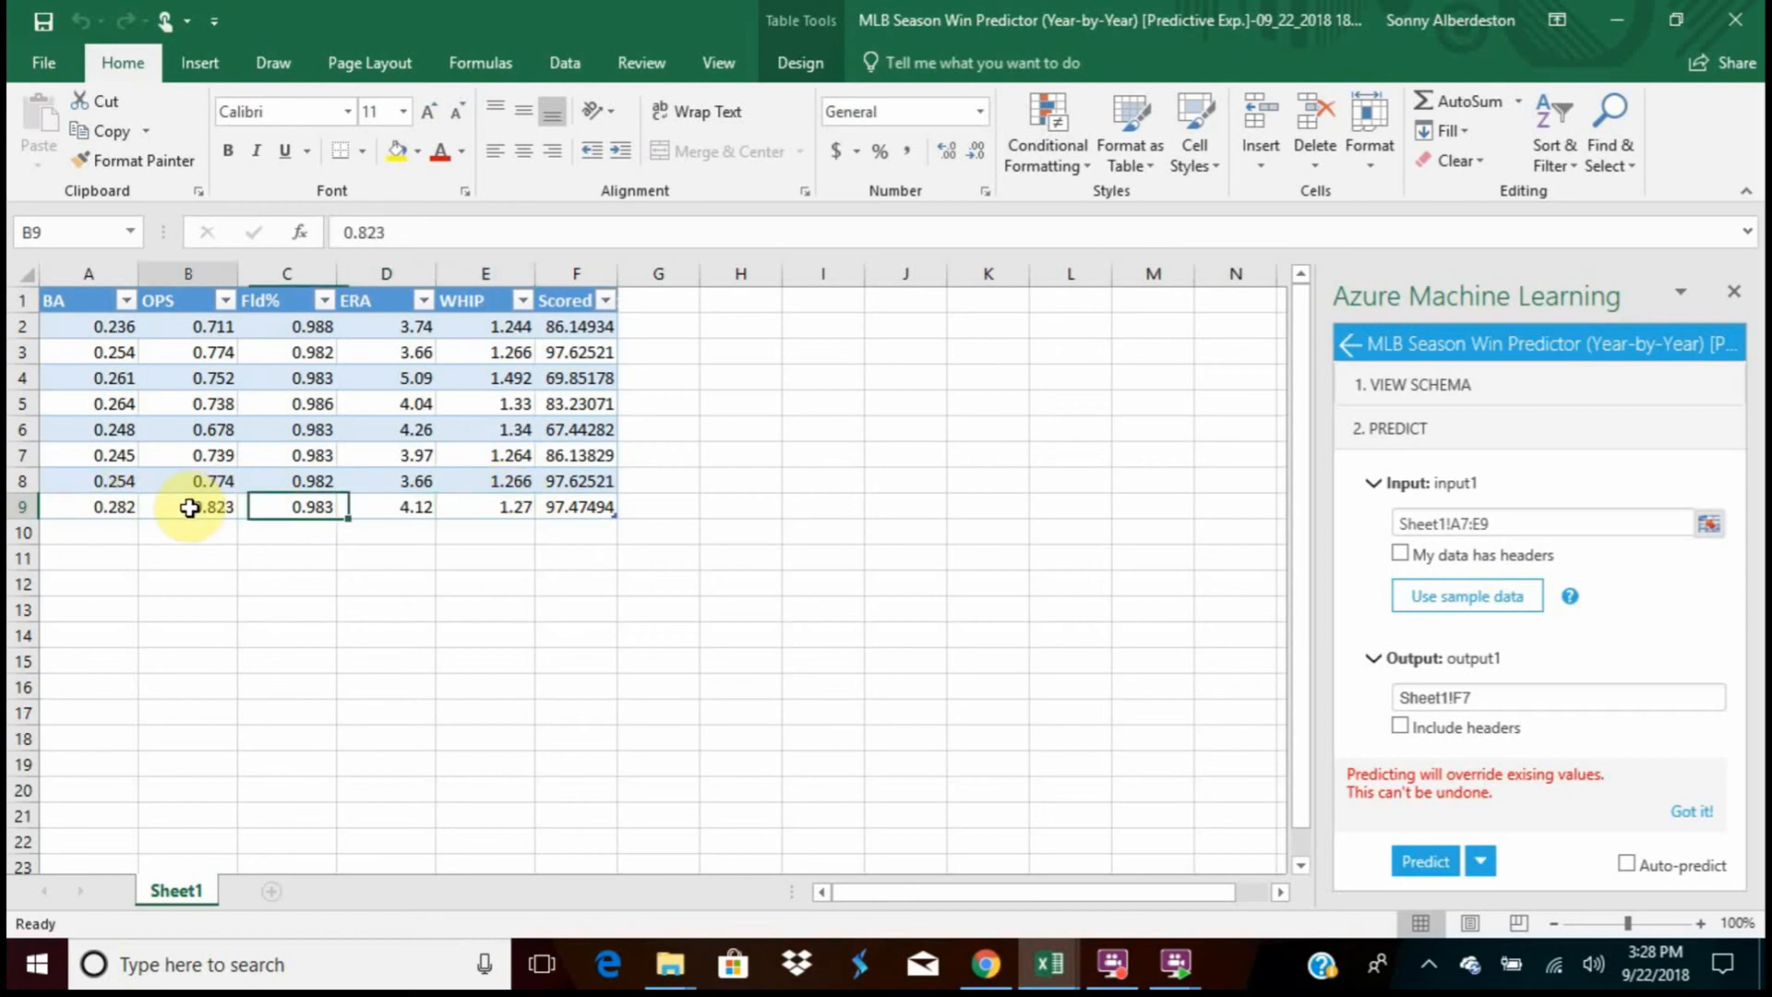